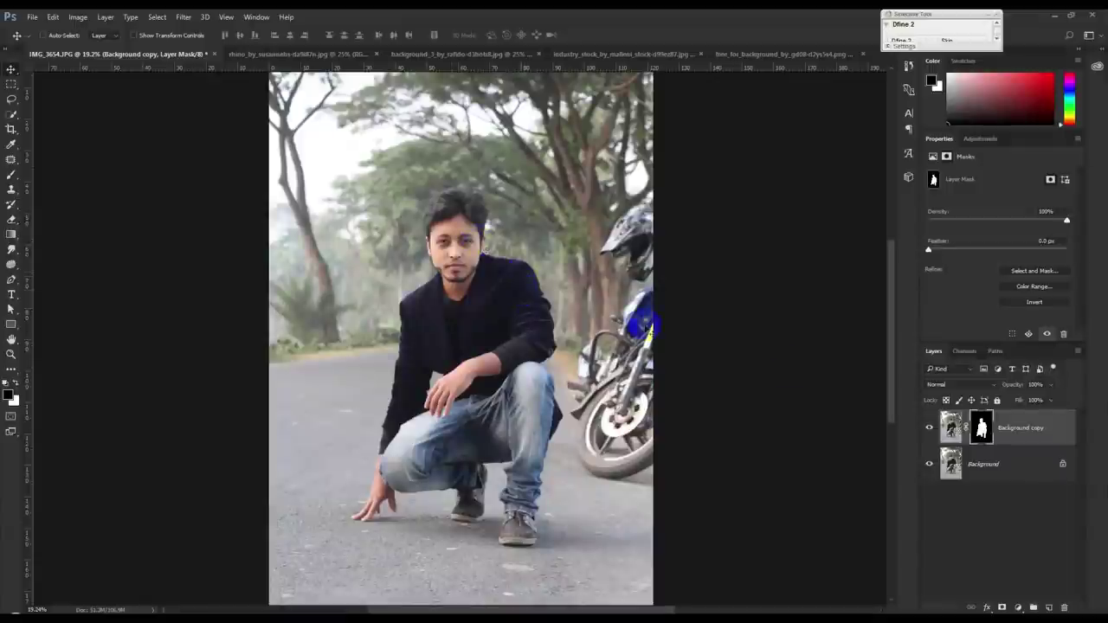
Toggle the road photo's visibility to check the man's cutout against the original
click(927, 466)
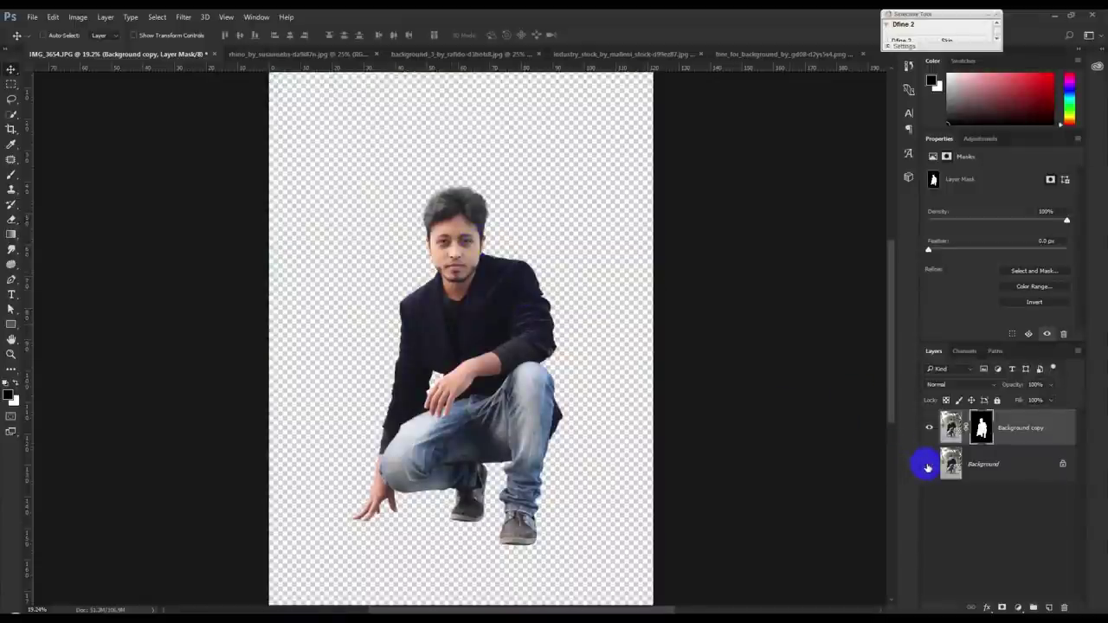
click(928, 466)
click(928, 465)
click(927, 466)
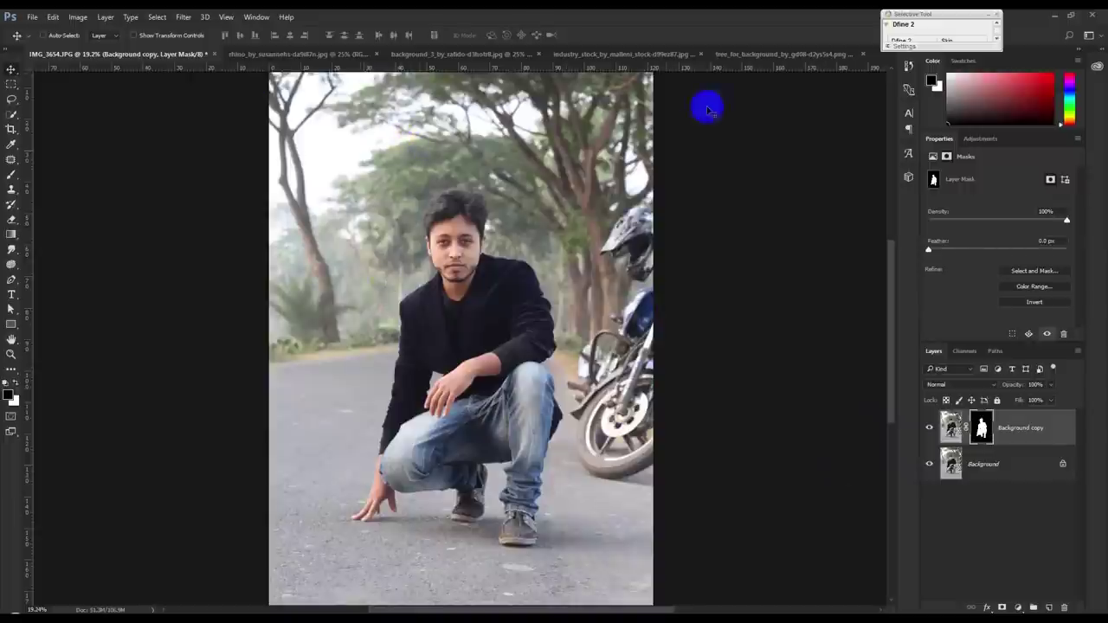
Create a new blank 1920×1080 px document
click(32, 17)
click(37, 30)
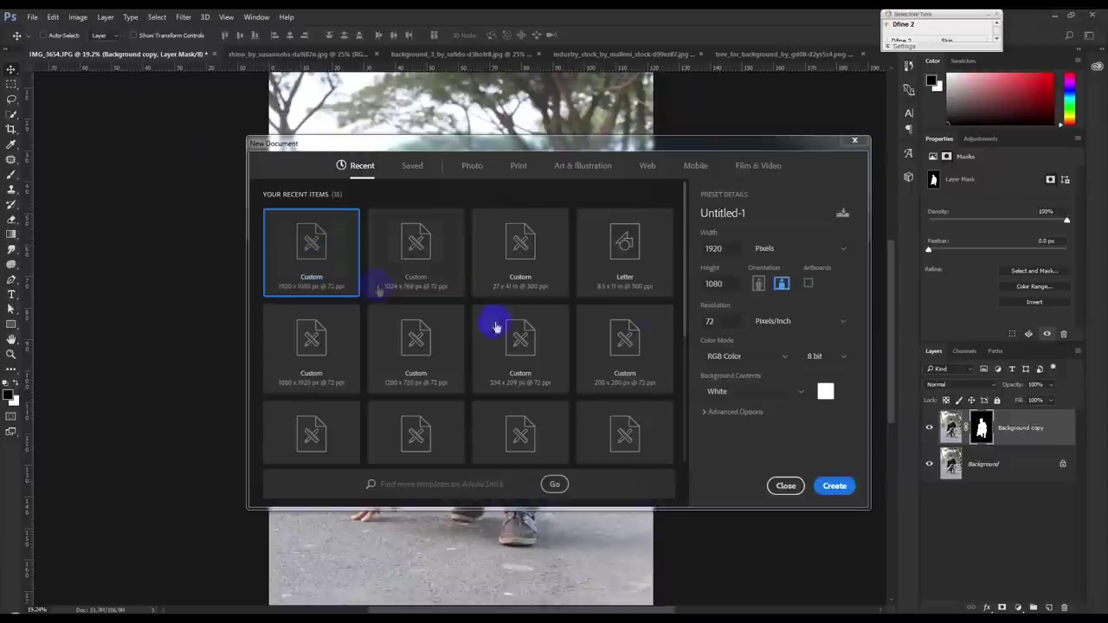
click(831, 486)
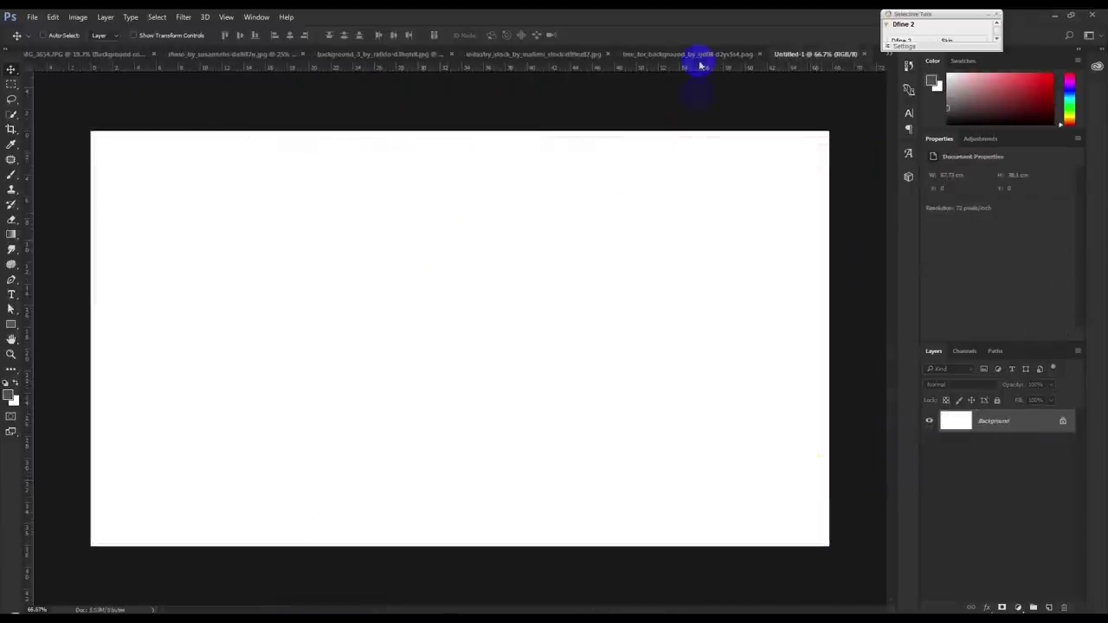
click(679, 54)
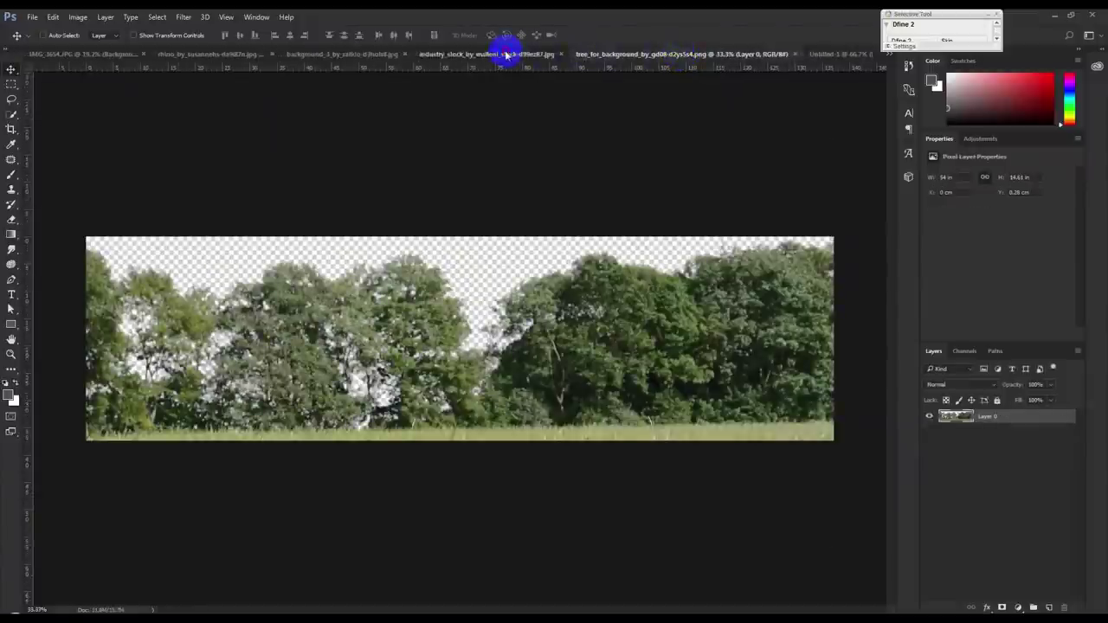
Copy the plowed field factory photo into Untitled-1 and close the source photo
click(509, 54)
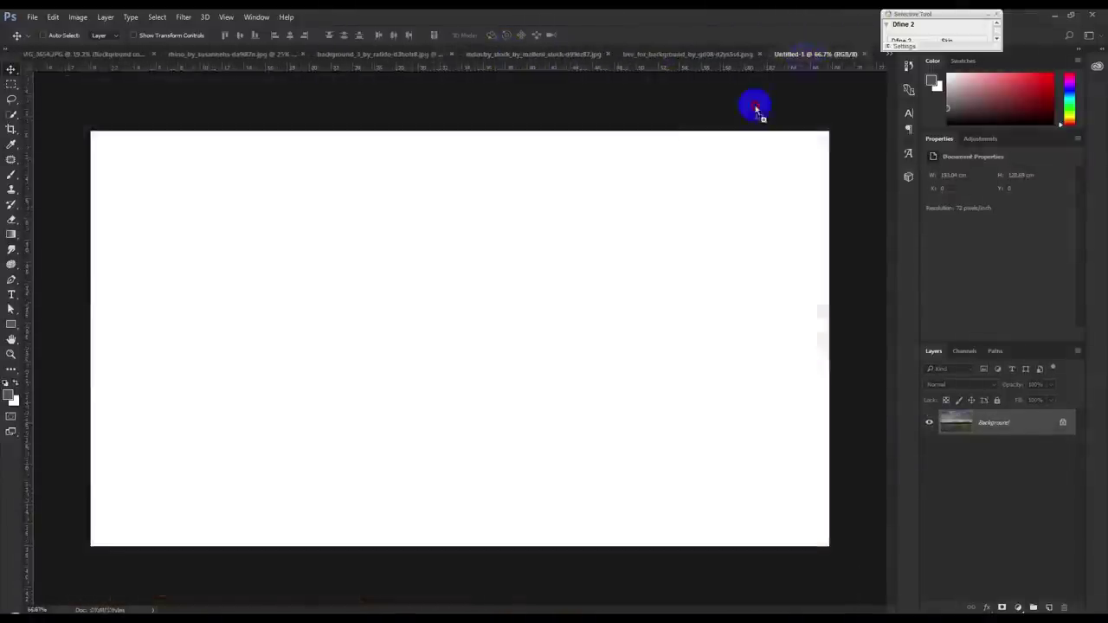
drag(427, 355, 500, 223)
click(489, 55)
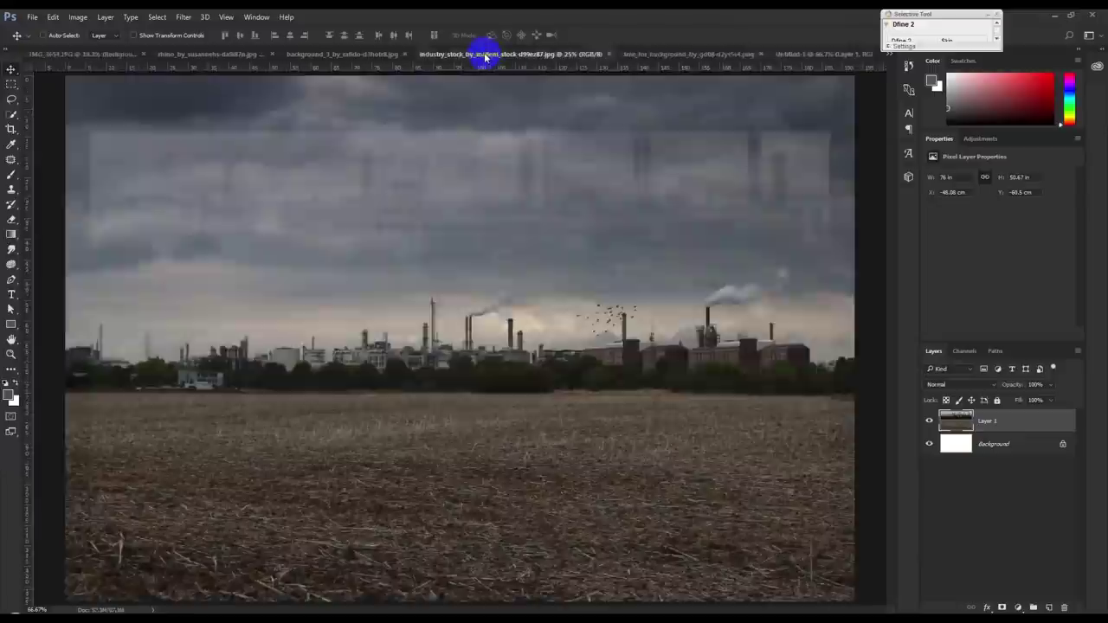
click(609, 55)
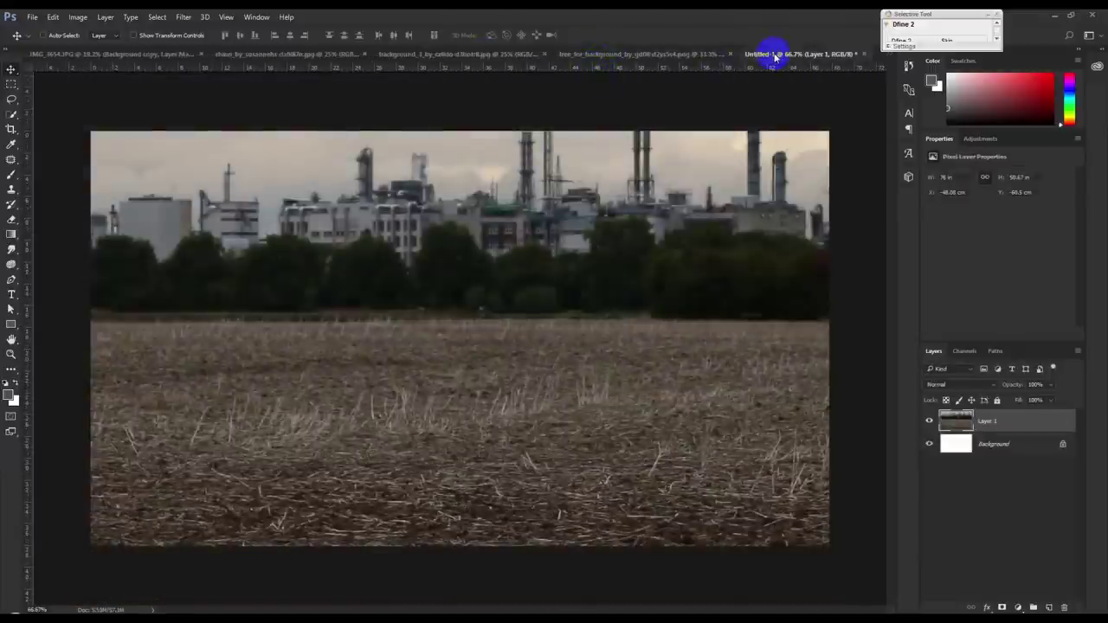
Scale the field photo to about 35% to span the canvas width, nudged slightly down
key(ctrl+t)
key(ctrl+0)
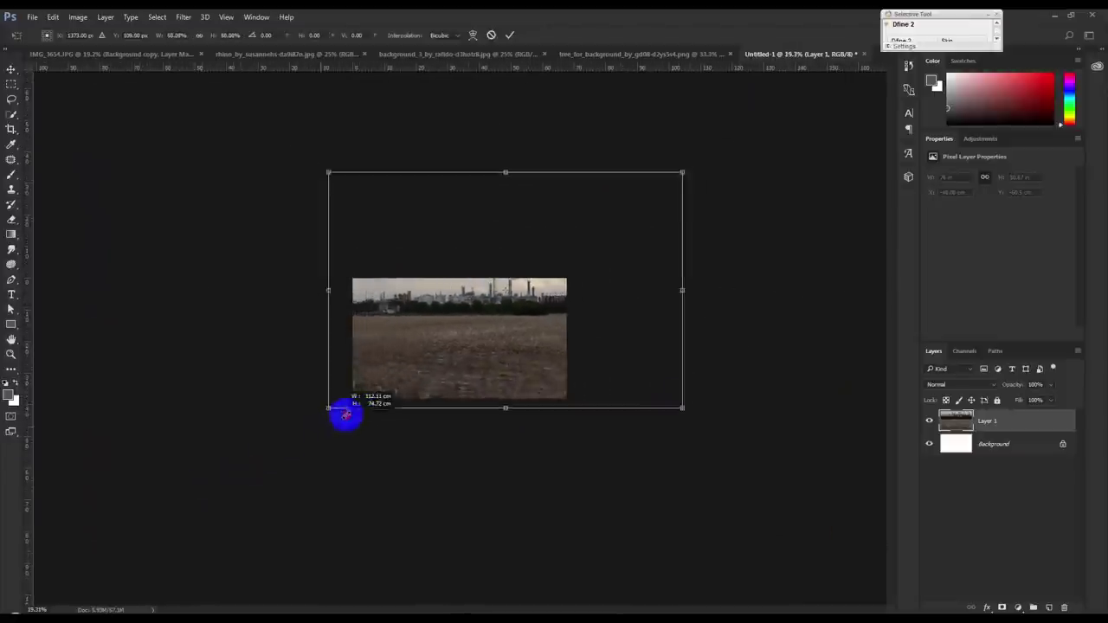
drag(201, 491, 364, 401)
drag(391, 379, 400, 372)
drag(674, 183, 569, 250)
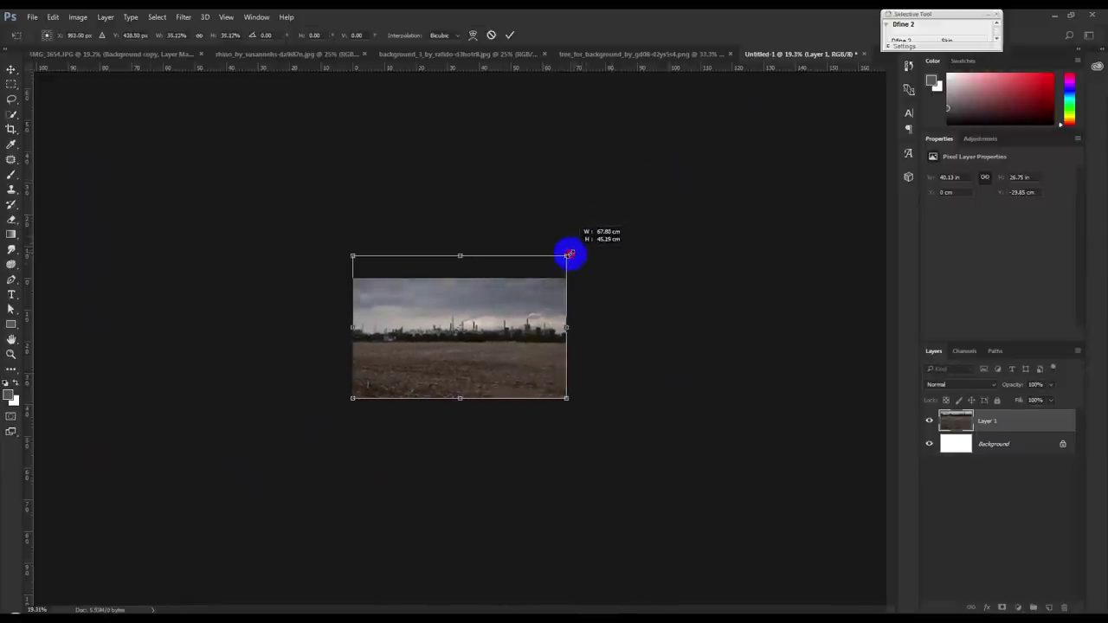
key(ctrl+plus)
key(ctrl+plus)
key(alt+space)
key(Escape)
key(Down)
key(Down)
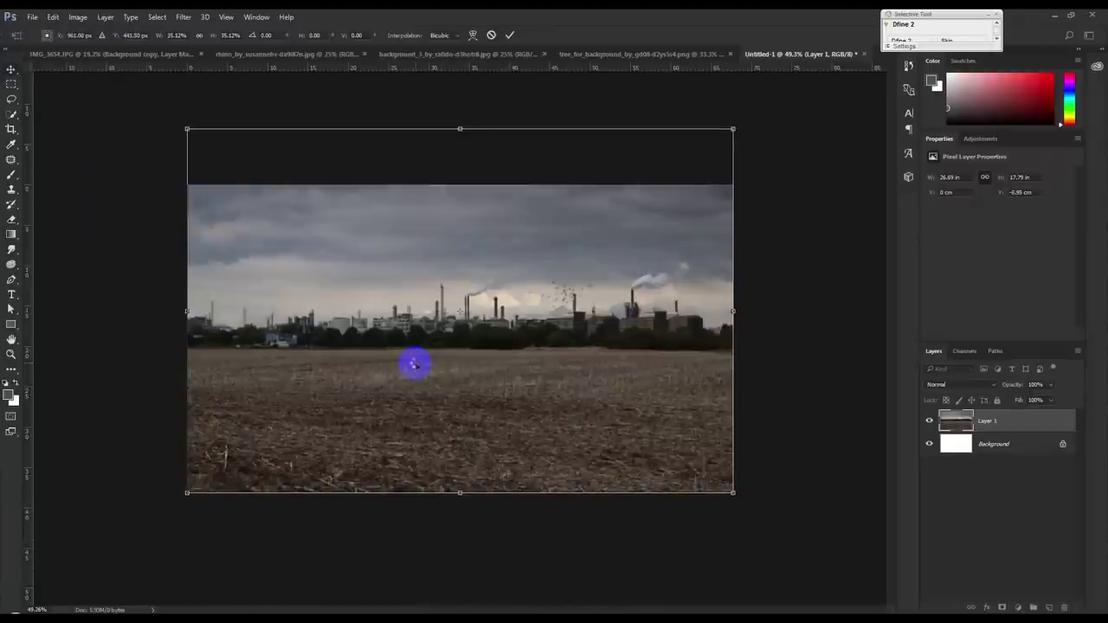
key(Return)
Fill the Background layer with grey beneath the field photo
click(957, 443)
click(929, 420)
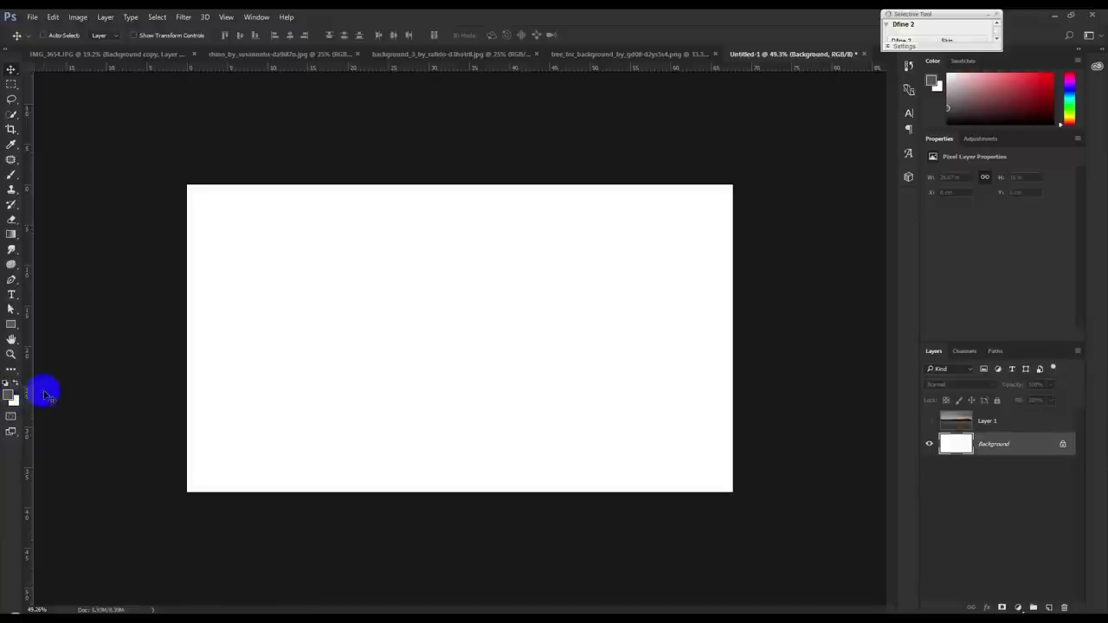
key(alt+BackSpace)
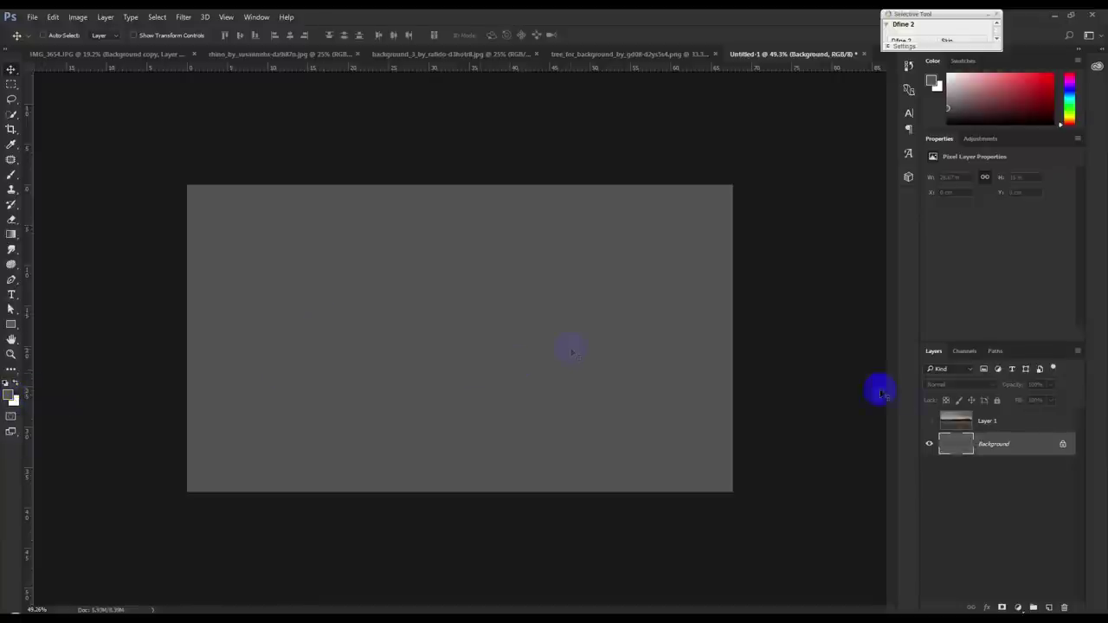
click(954, 421)
Mask the field photo with a gradient so its upper part fades into grey fog
click(928, 422)
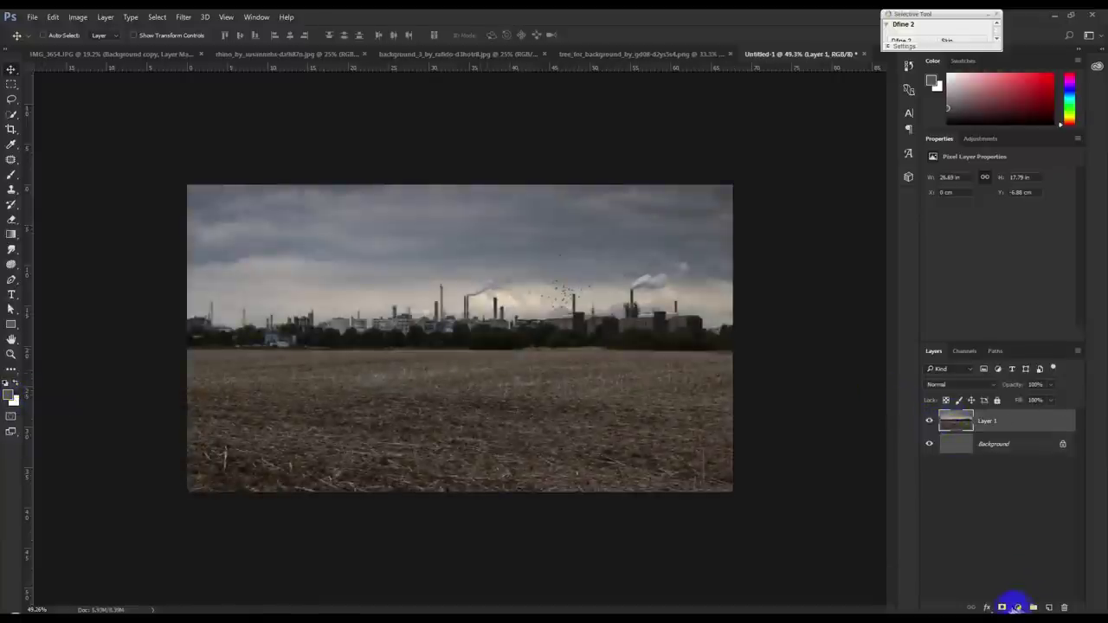
click(1002, 607)
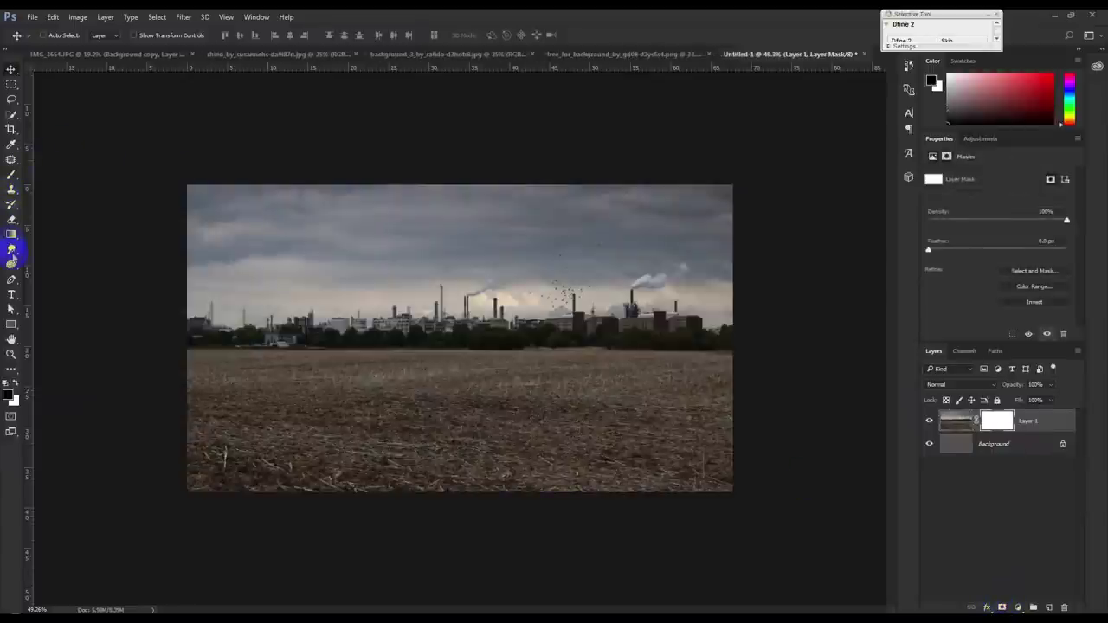
click(12, 234)
mouse_move(457, 387)
mouse_down()
mouse_move(454, 346)
mouse_move(445, 433)
mouse_up()
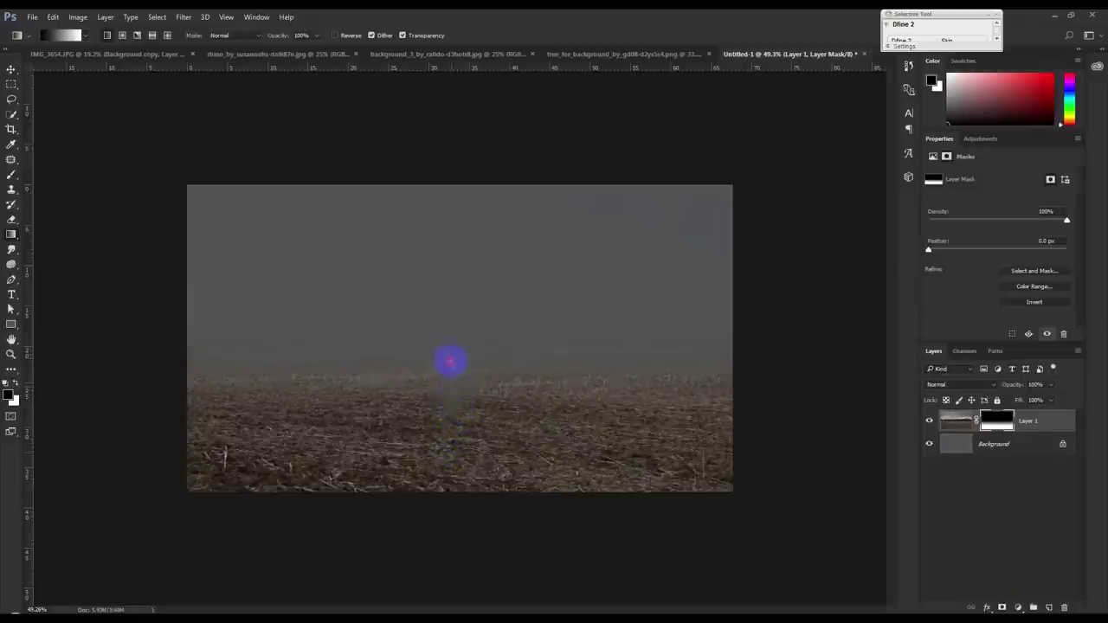
Add a Hue/Saturation layer clipped to the field photo with Saturation -37
key(v)
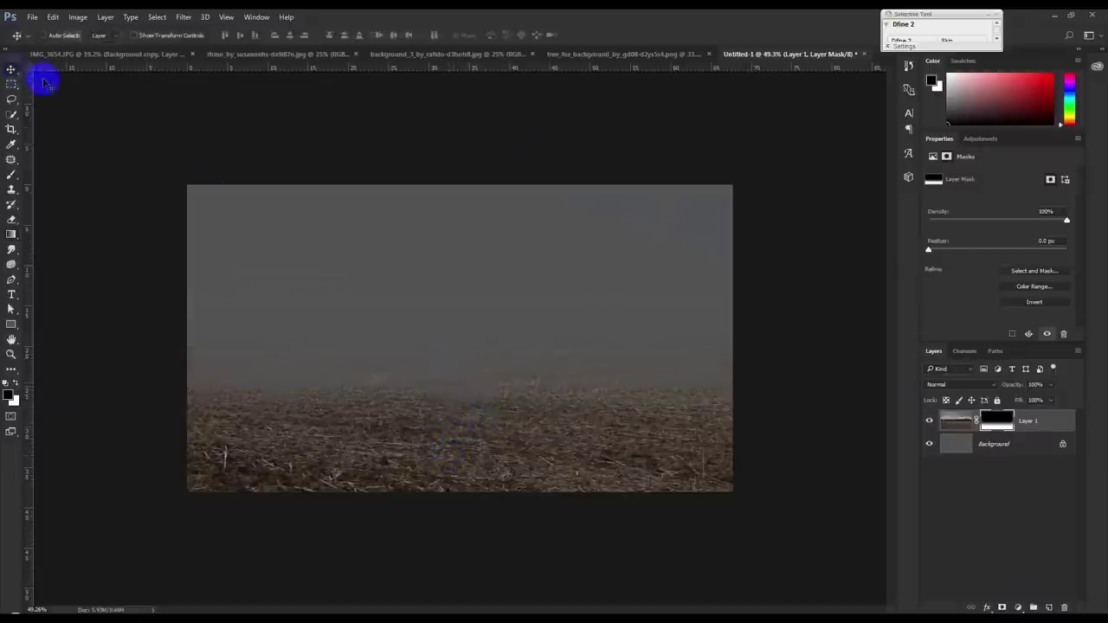
click(1040, 424)
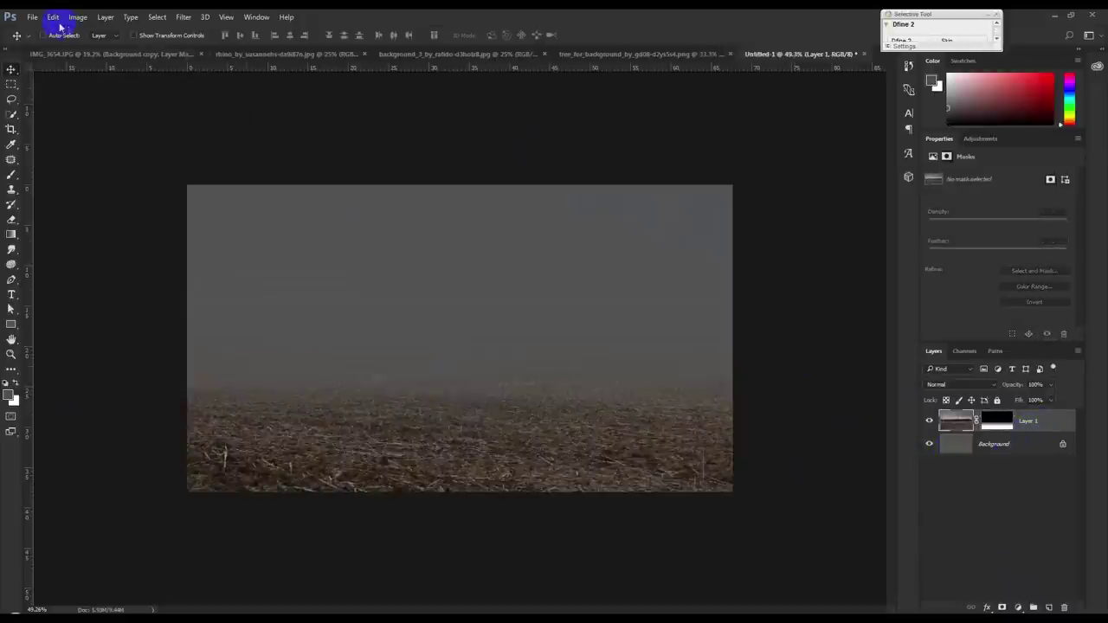
click(1019, 606)
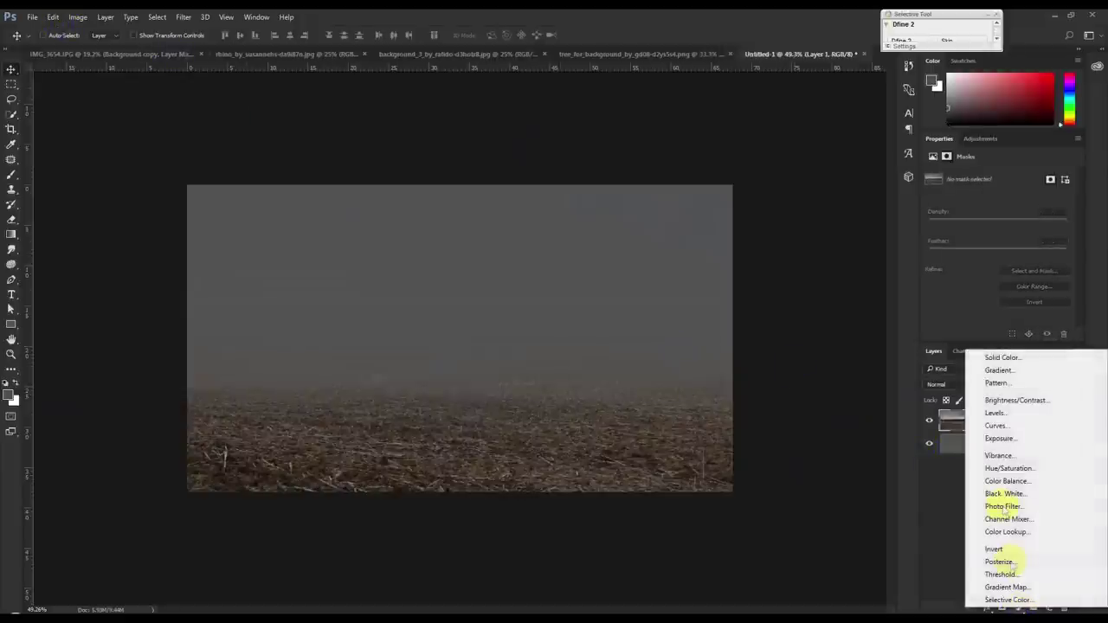
click(1015, 468)
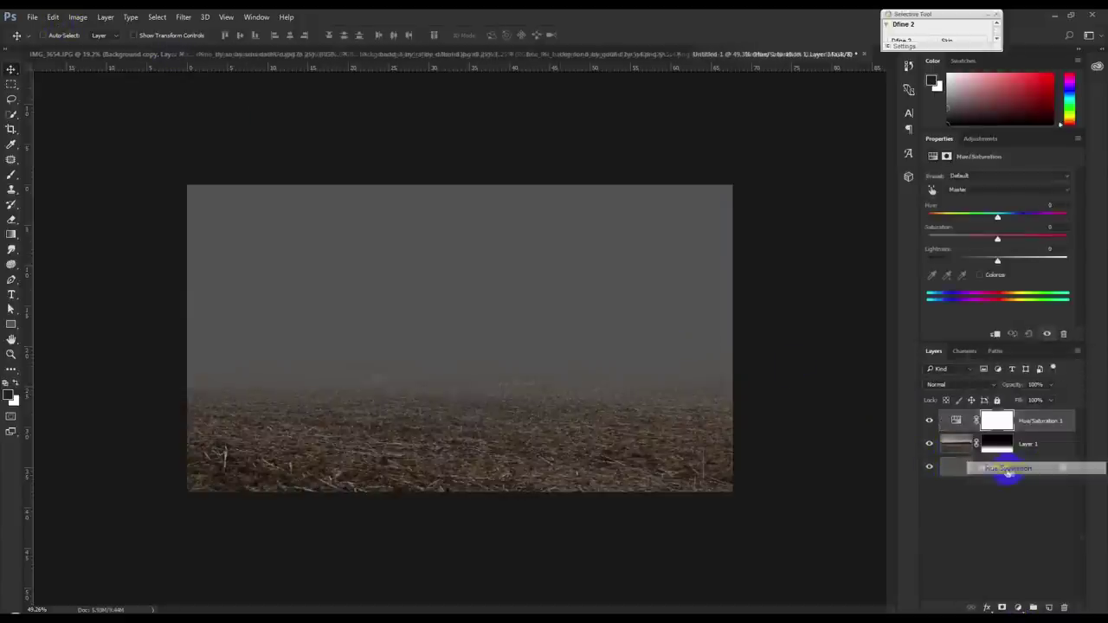
click(994, 334)
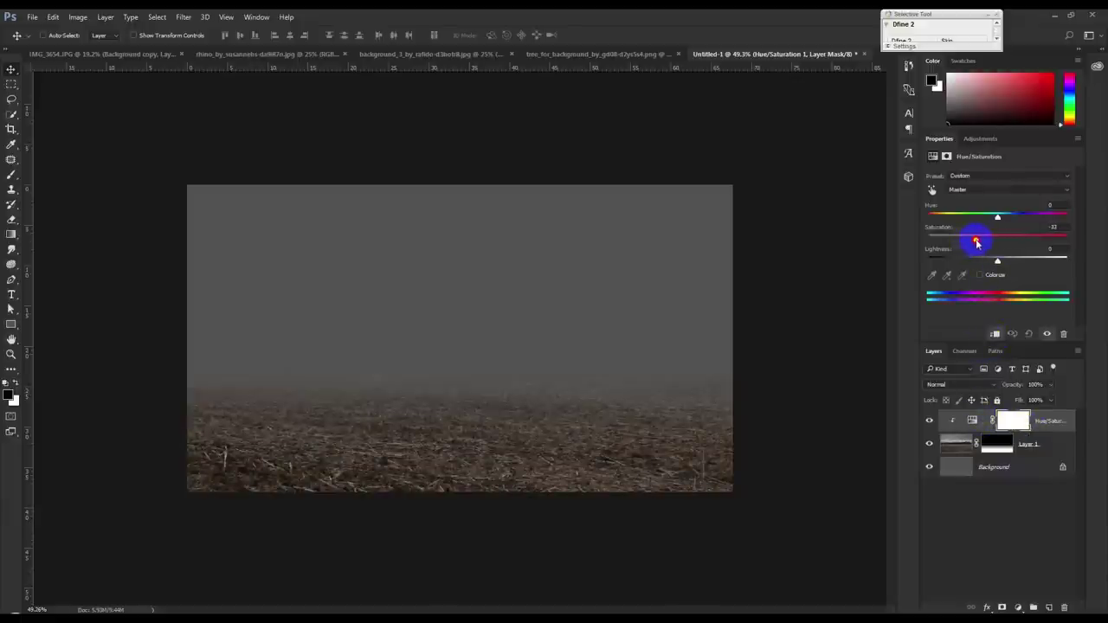
drag(972, 243, 971, 240)
Stretch the field photo taller by dragging its top edge upward
key(ctrl+plus)
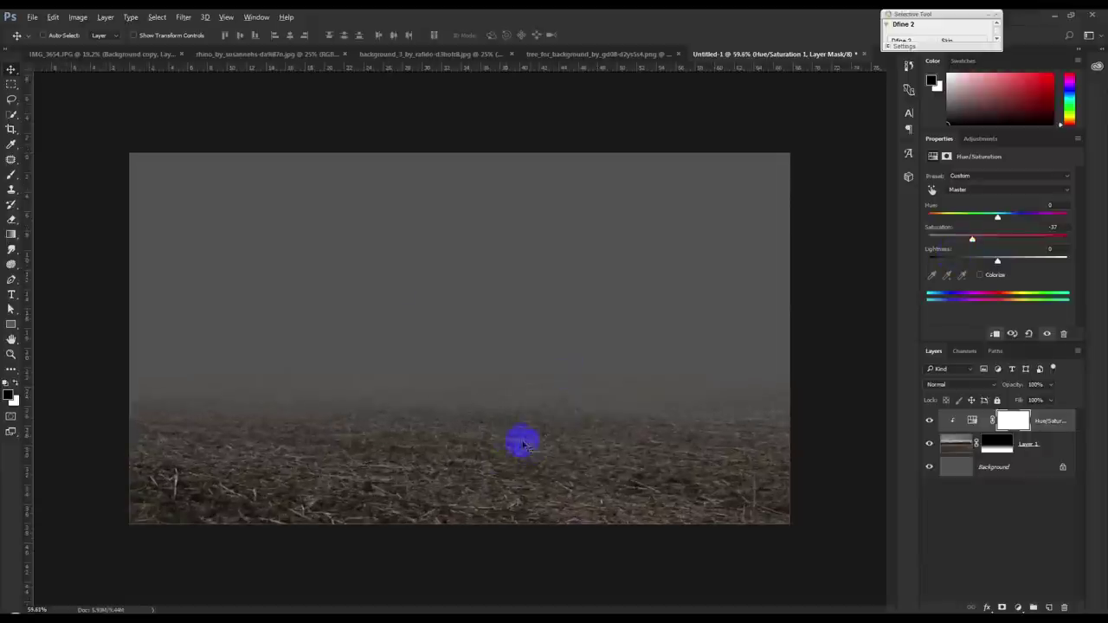
click(1055, 449)
key(ctrl+t)
drag(460, 87, 468, 13)
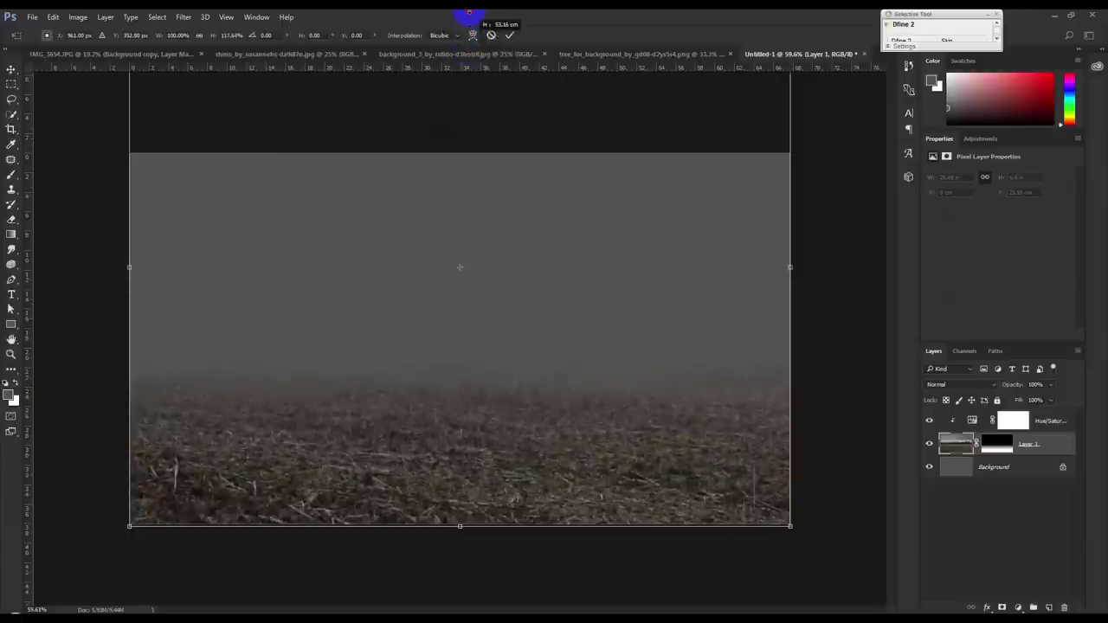
key(Return)
click(581, 55)
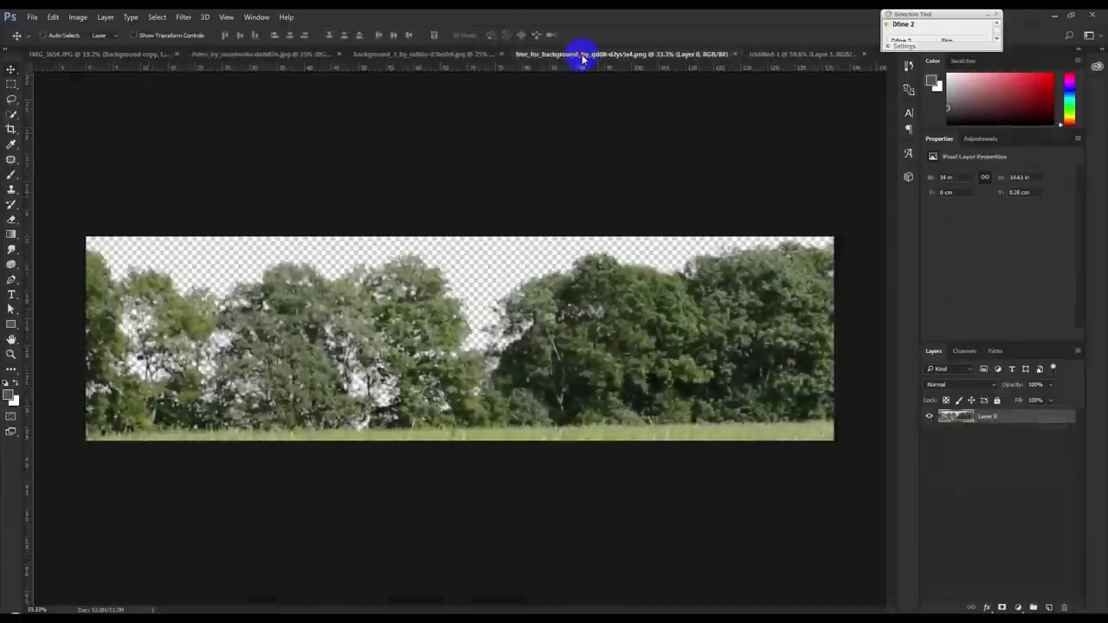
Select the sky area of the sunset seascape photo with a rectangular marquee
click(471, 53)
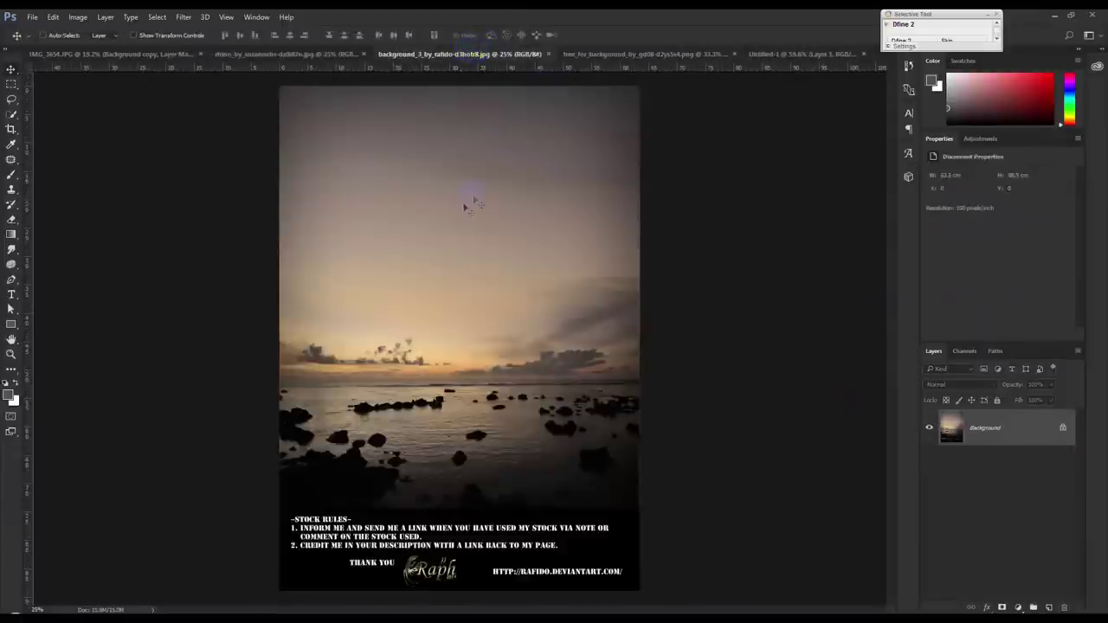
click(11, 84)
drag(280, 87, 660, 386)
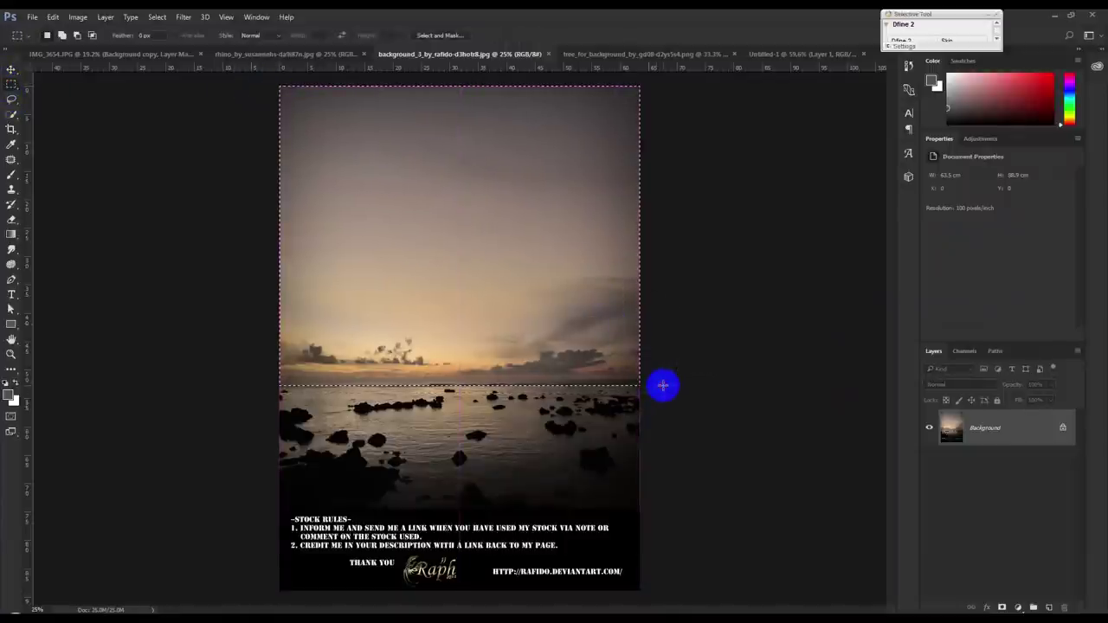
click(571, 53)
click(666, 53)
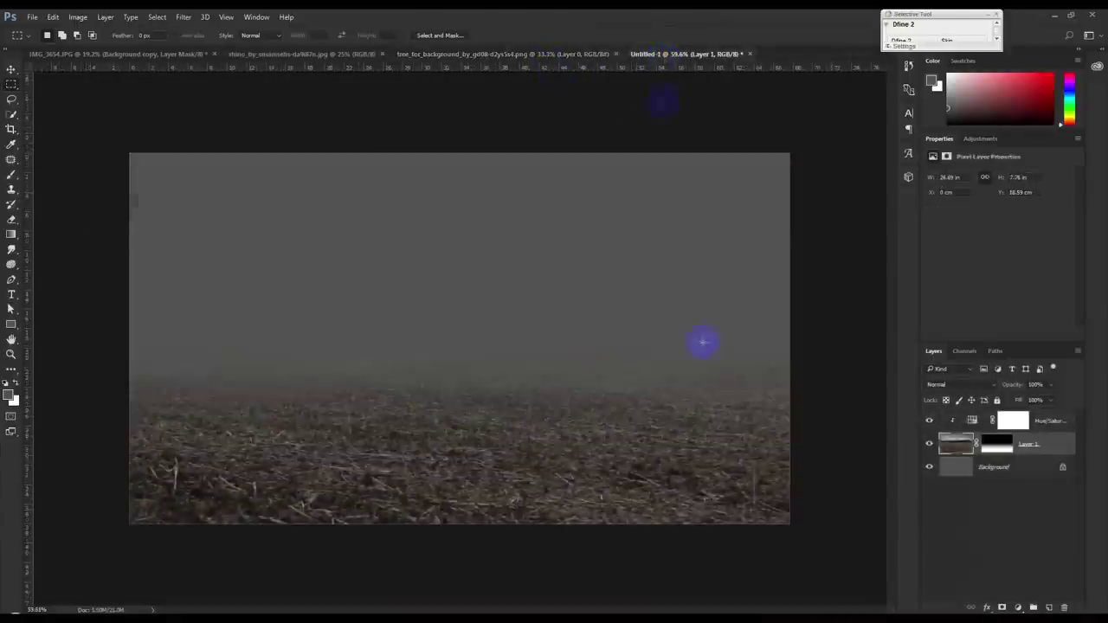
Paste the sunset sky as the top layer and stretch it across the upper canvas
click(1045, 422)
key(ctrl+v)
key(ctrl+t)
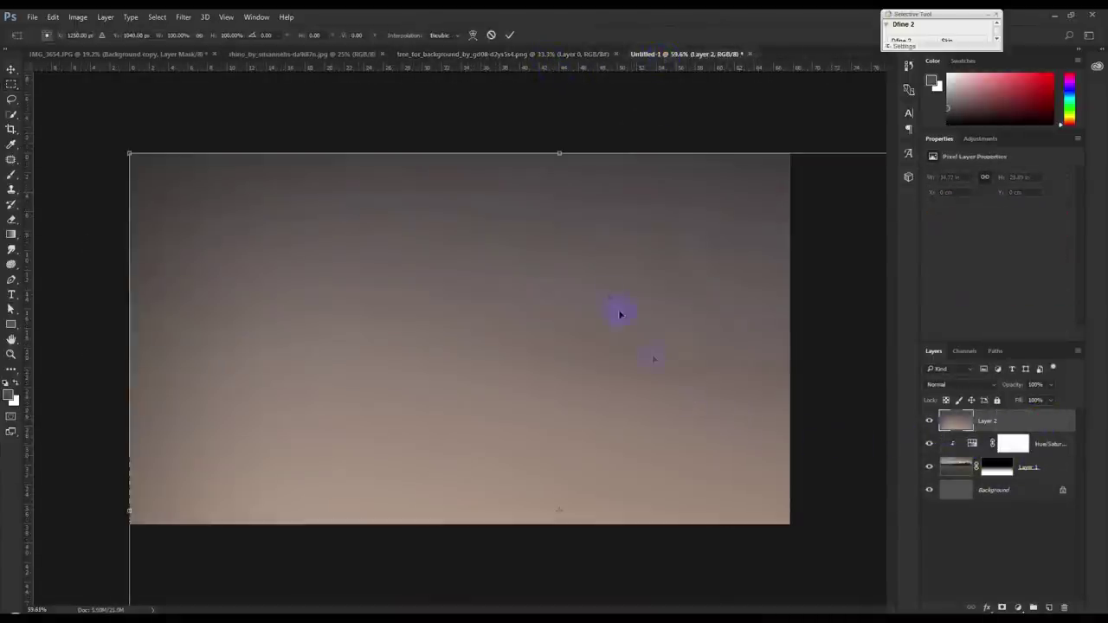
mouse_move(129, 153)
mouse_down()
mouse_move(300, 193)
mouse_move(212, 129)
mouse_up()
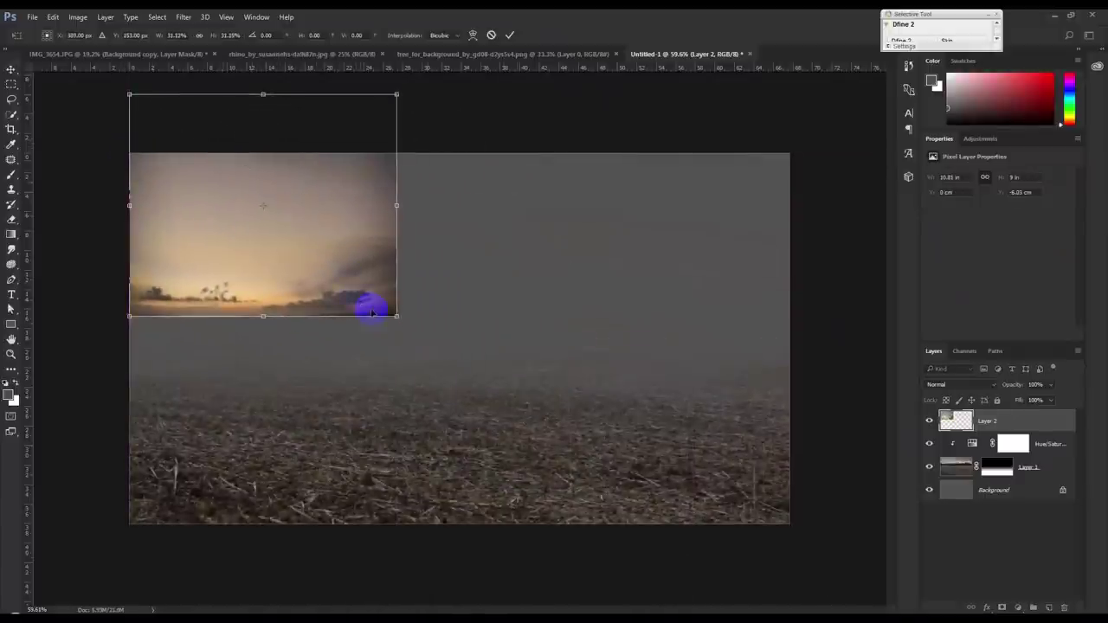
drag(396, 316, 789, 384)
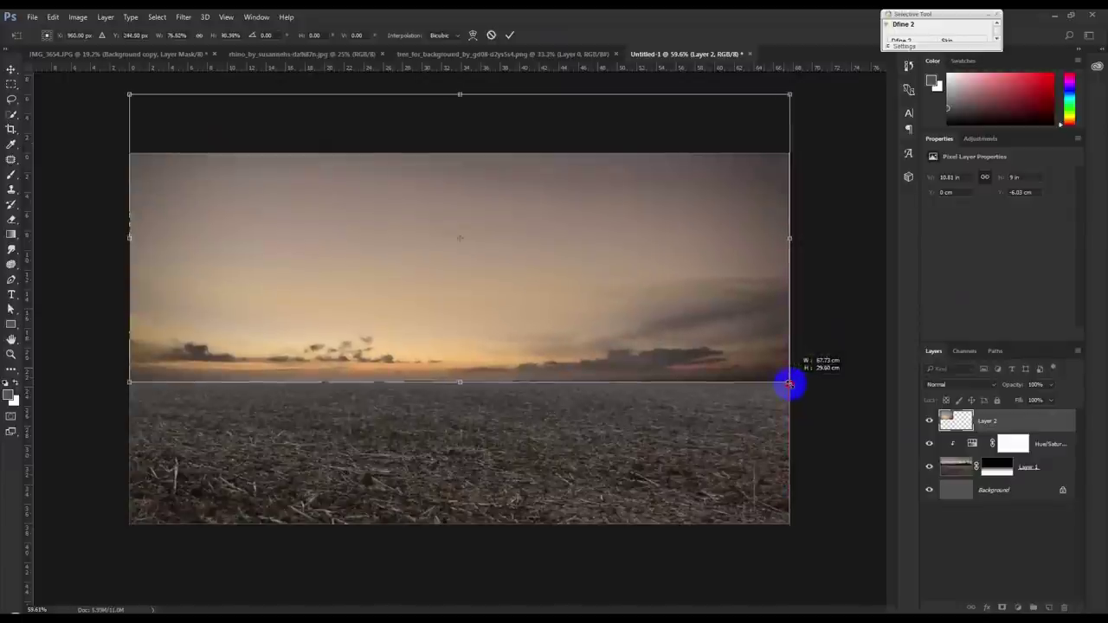
click(508, 34)
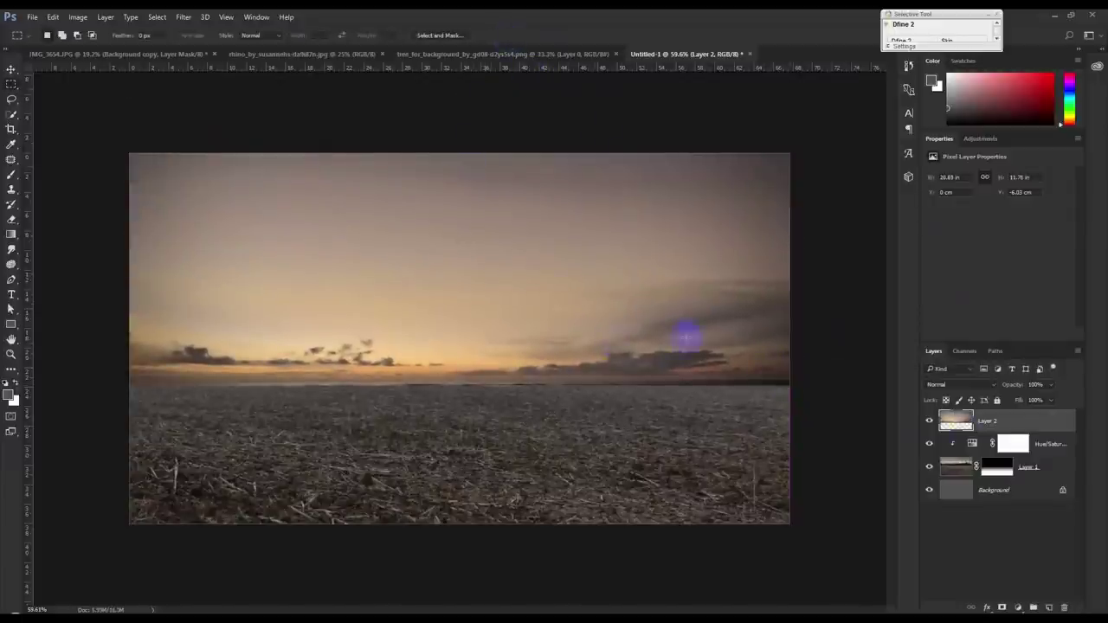
Gradient-mask the sky's lower edge into the field and raise the sky higher
click(1002, 607)
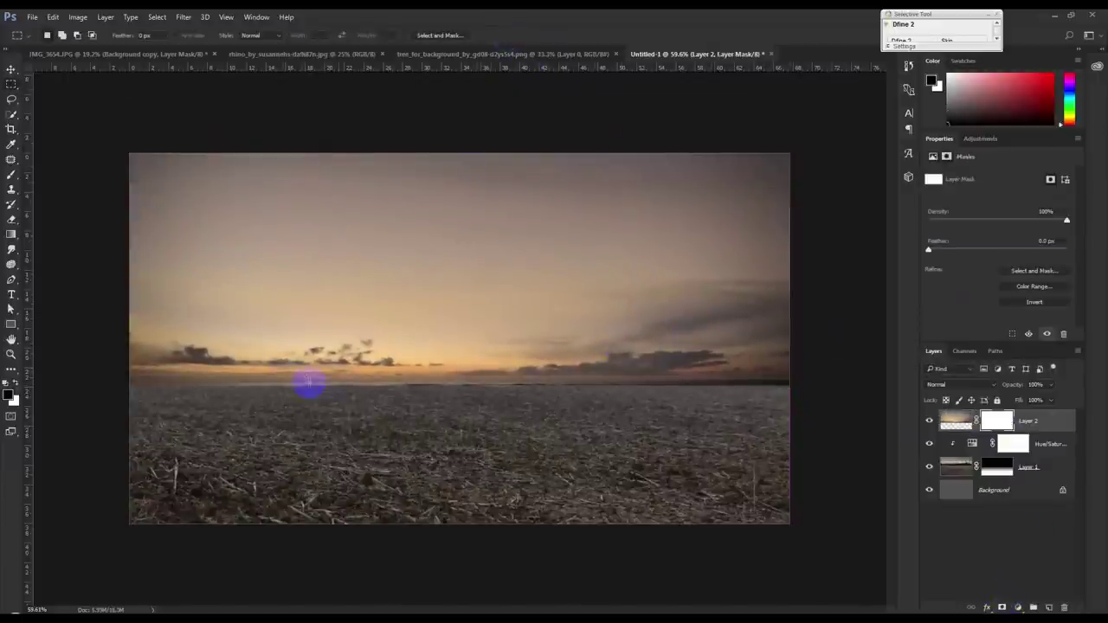
click(11, 233)
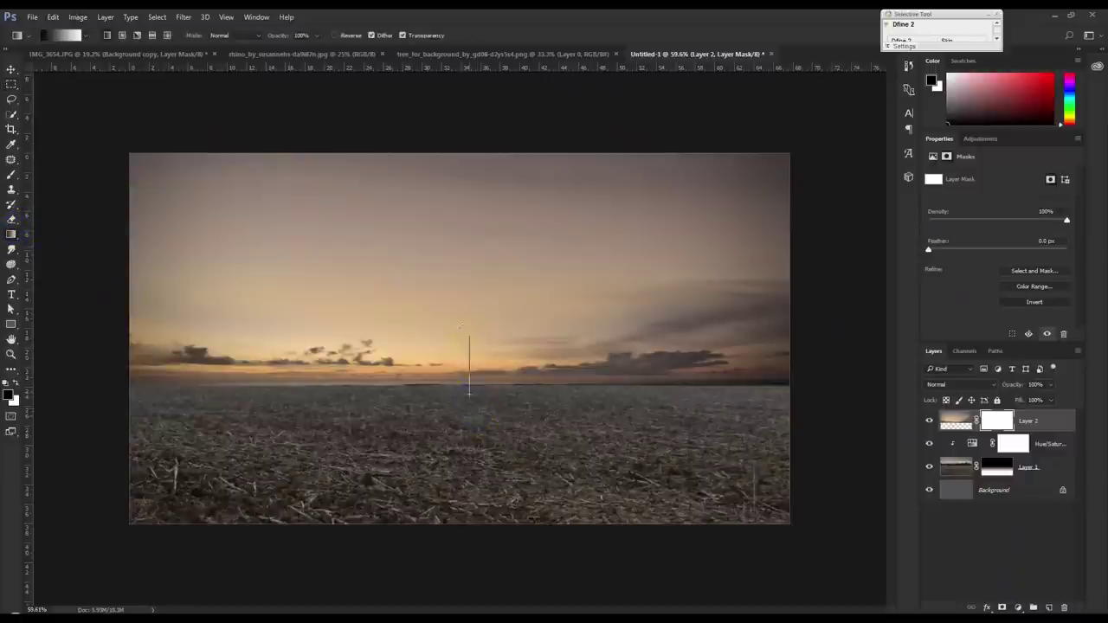
drag(460, 326, 458, 323)
click(11, 69)
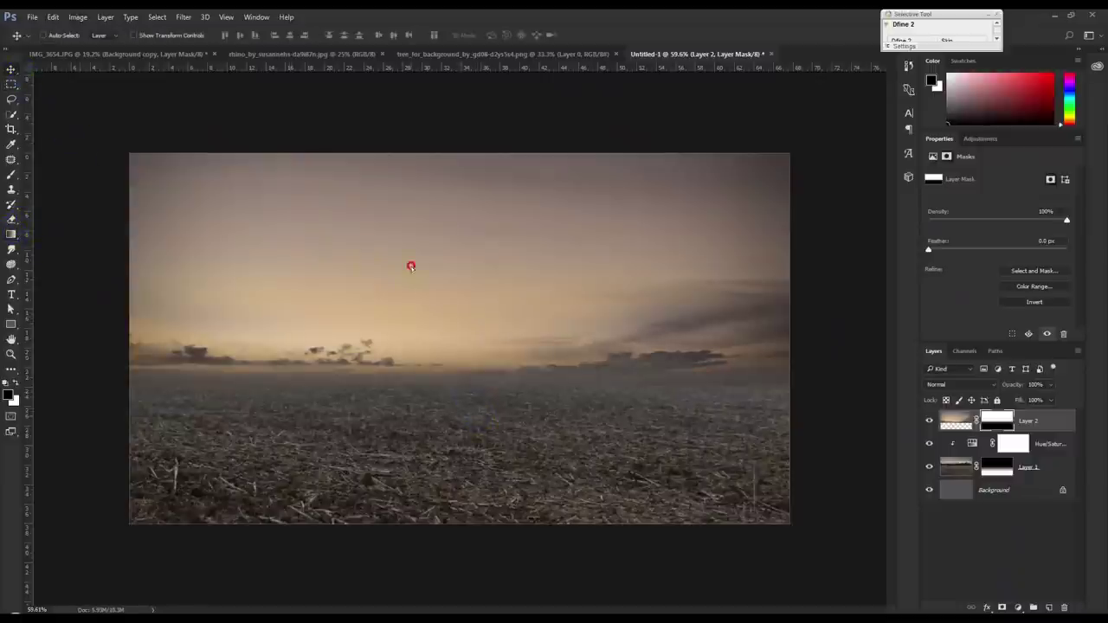
drag(410, 267, 411, 212)
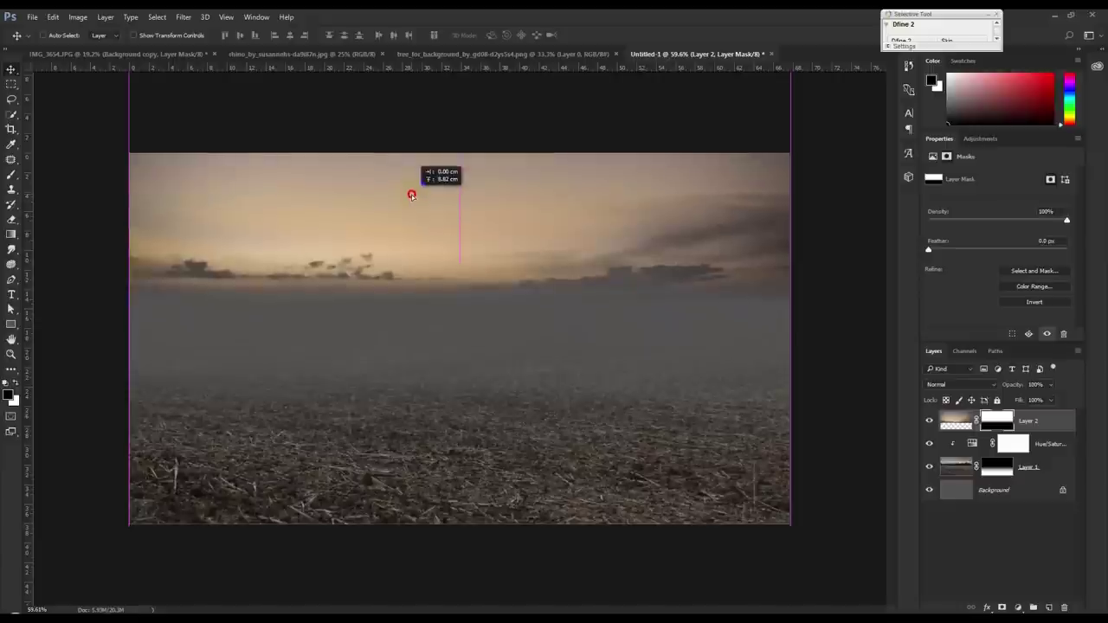
drag(411, 212, 410, 197)
Resize the sky layer taller from its top and bottom edges, then nudge it down slightly
key(ctrl+t)
drag(458, 308, 459, 337)
drag(474, 299, 467, 251)
alt+scroll(472, 292, down, 2)
drag(468, 98, 465, 80)
click(510, 34)
scroll(481, 313, up, 2)
drag(487, 314, 494, 299)
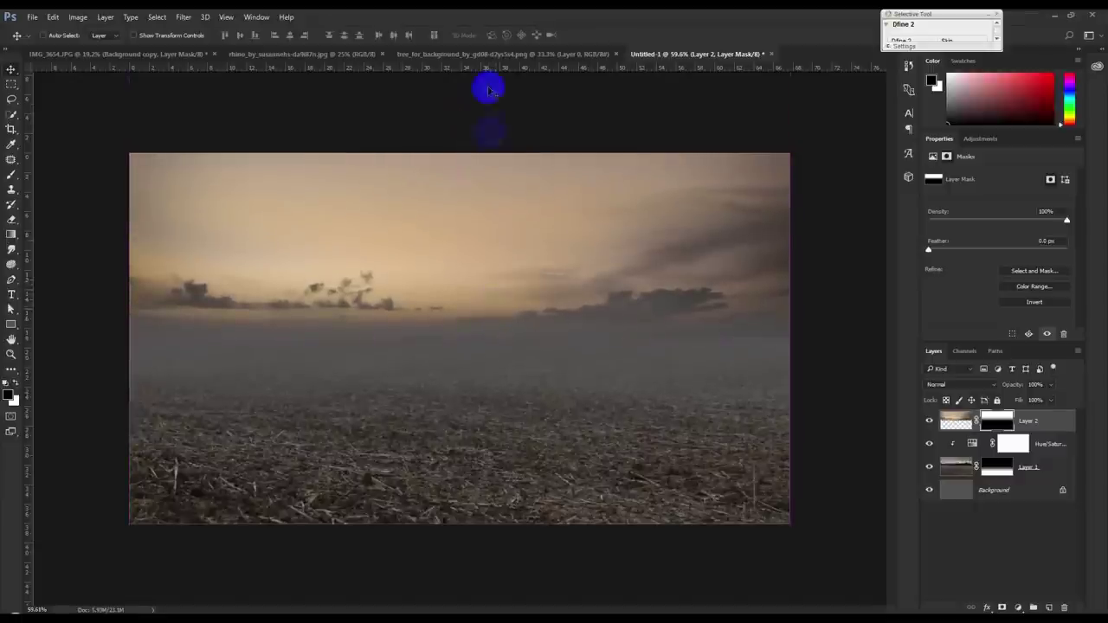
click(468, 54)
Bring the tree image into the composite, scaled to about 13% at the canvas's left edge
click(351, 54)
click(433, 54)
mouse_move(493, 217)
mouse_down()
mouse_move(614, 185)
mouse_move(667, 54)
mouse_move(573, 271)
mouse_up()
key(ctrl+t)
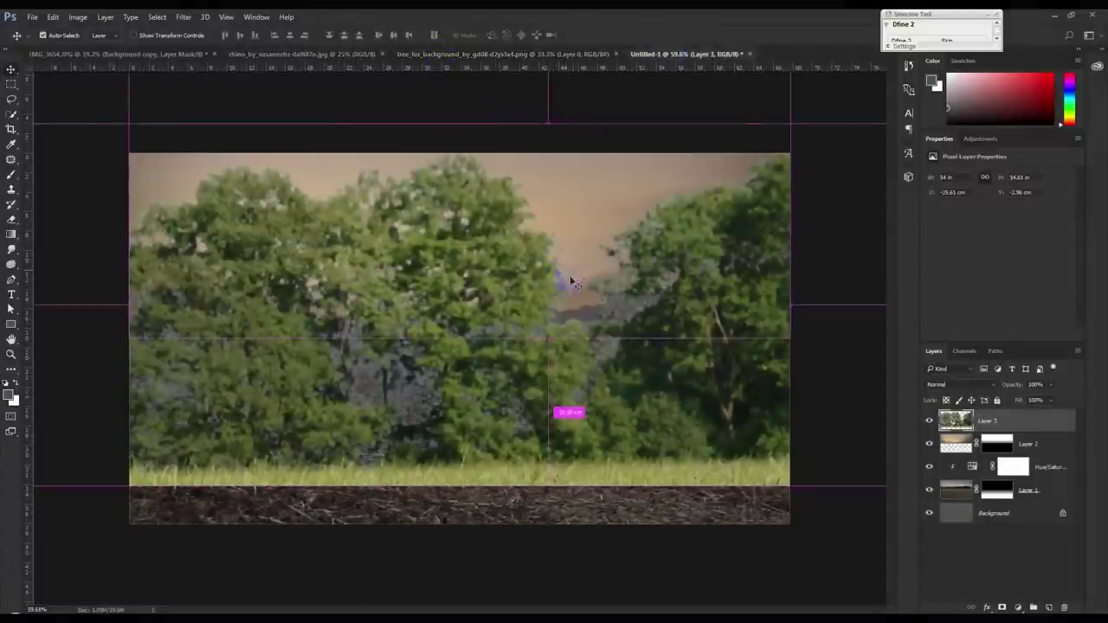
click(298, 34)
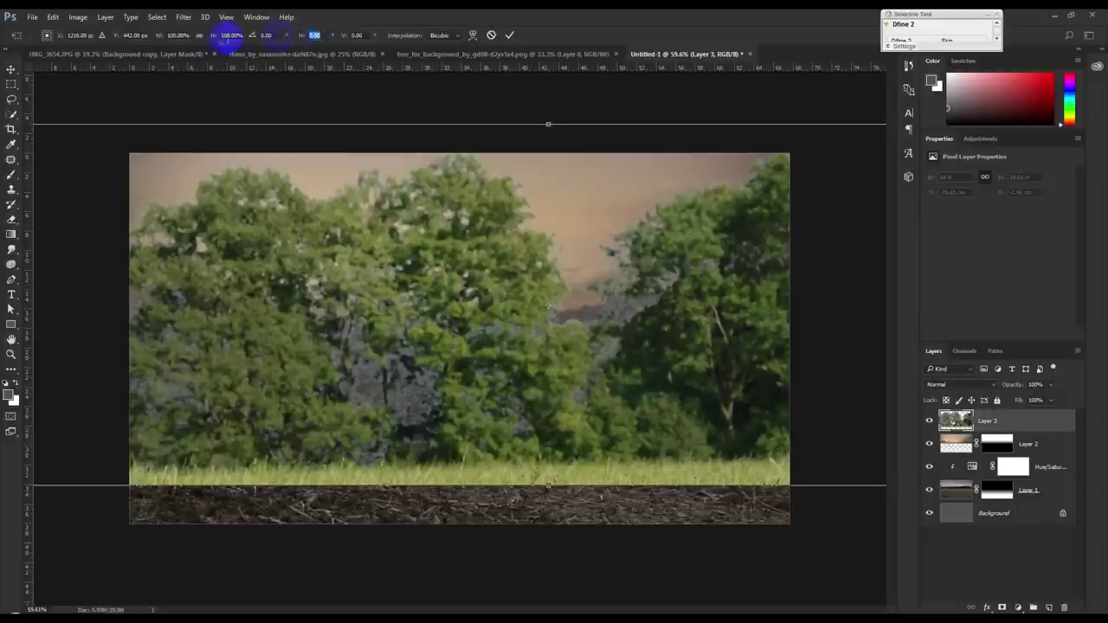
drag(157, 39, 146, 96)
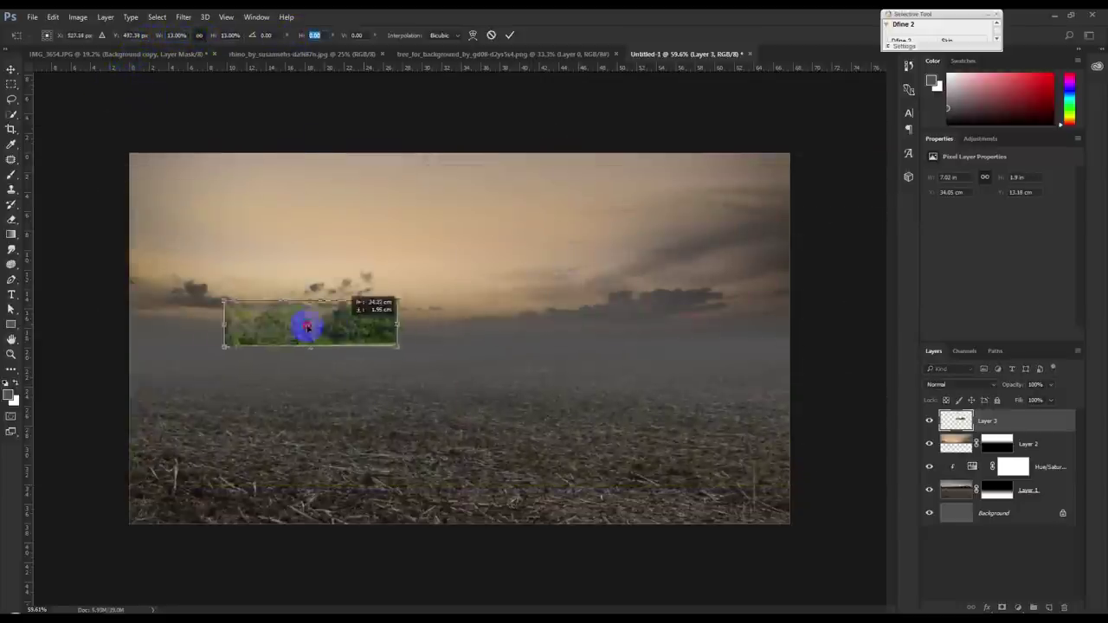
mouse_move(578, 307)
mouse_down()
mouse_move(245, 336)
mouse_move(458, 348)
mouse_move(741, 332)
mouse_up()
click(514, 35)
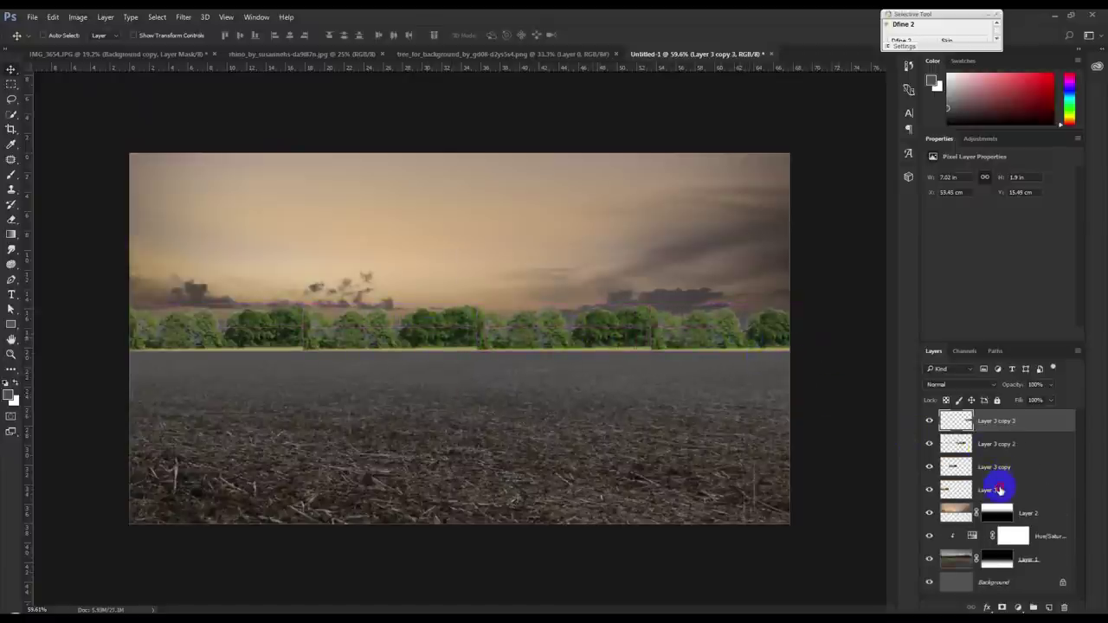
Fit all four tree layers to the canvas width and lower them onto the horizon
shift+click(1000, 490)
key(ctrl+t)
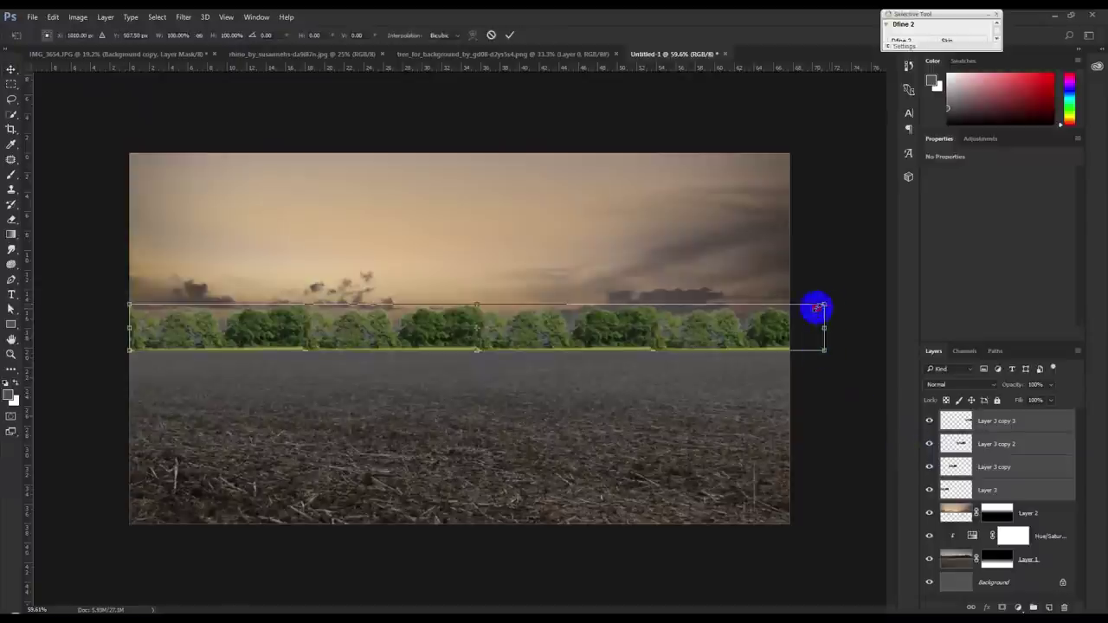
mouse_move(822, 305)
mouse_down()
mouse_move(793, 313)
mouse_move(838, 339)
mouse_up()
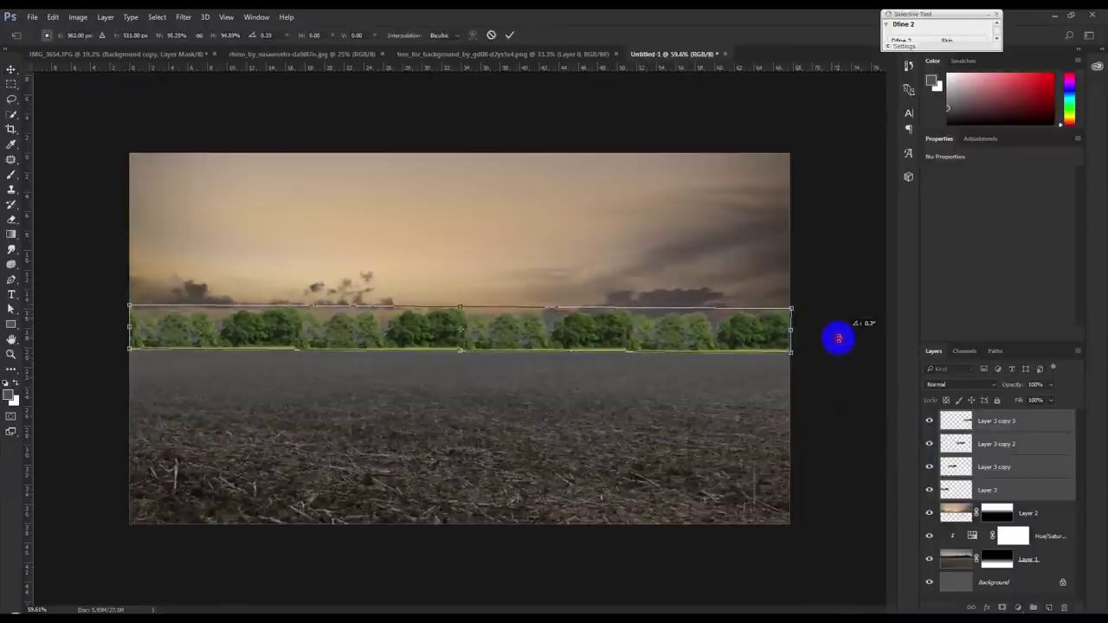
drag(757, 346, 759, 354)
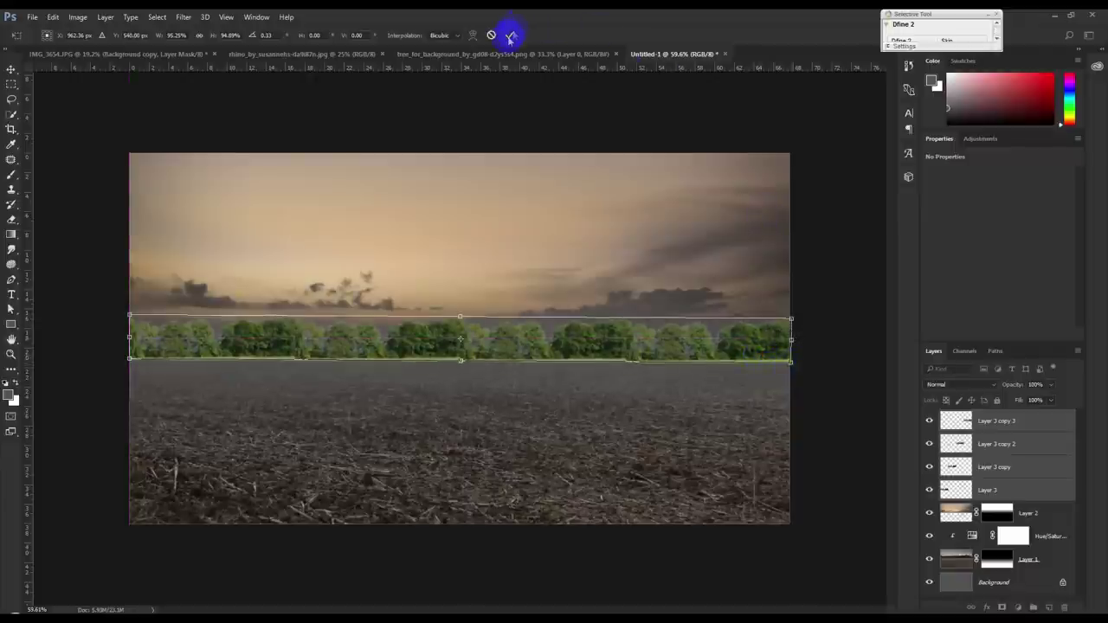
Commit the tree row, set up the Eraser, and shift Layer 3 copy slightly left
click(510, 37)
scroll(227, 346, up, 5)
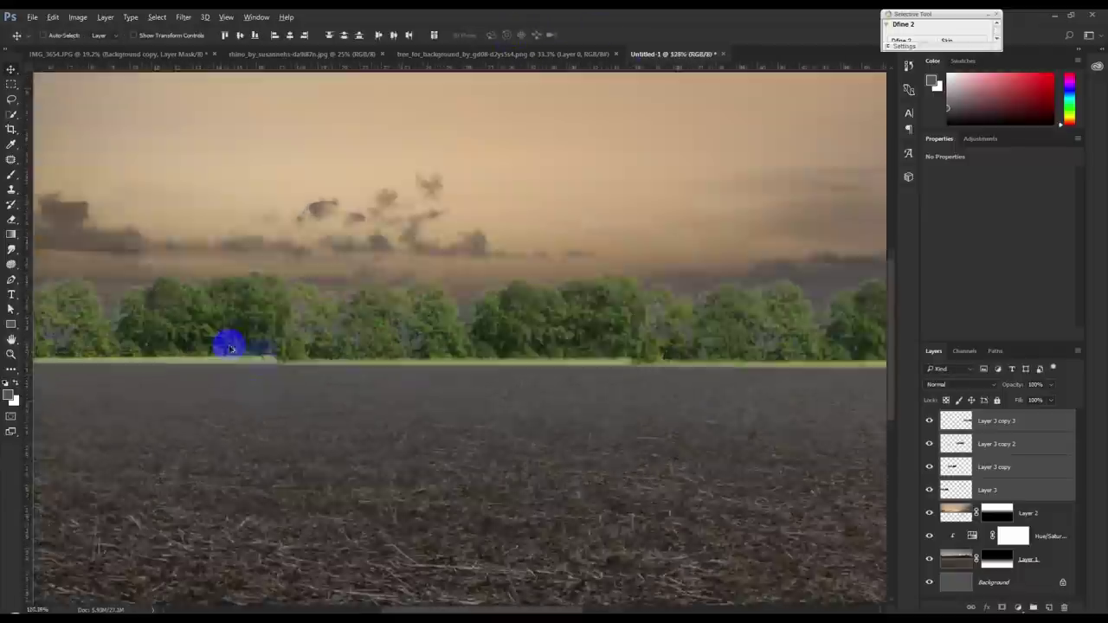
click(976, 468)
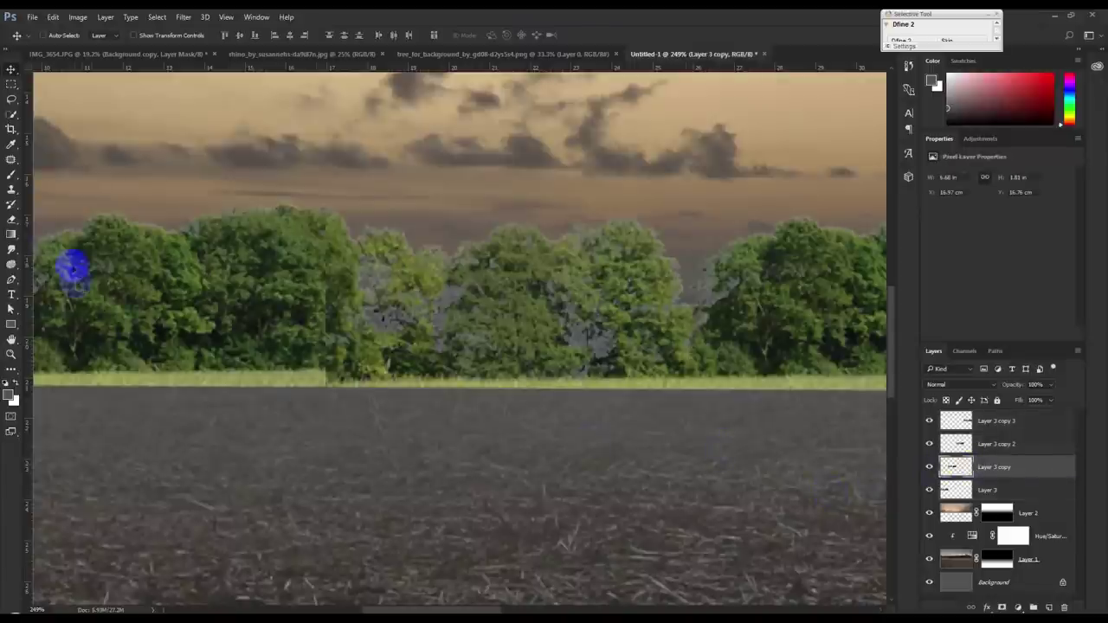
right_click(11, 221)
click(61, 220)
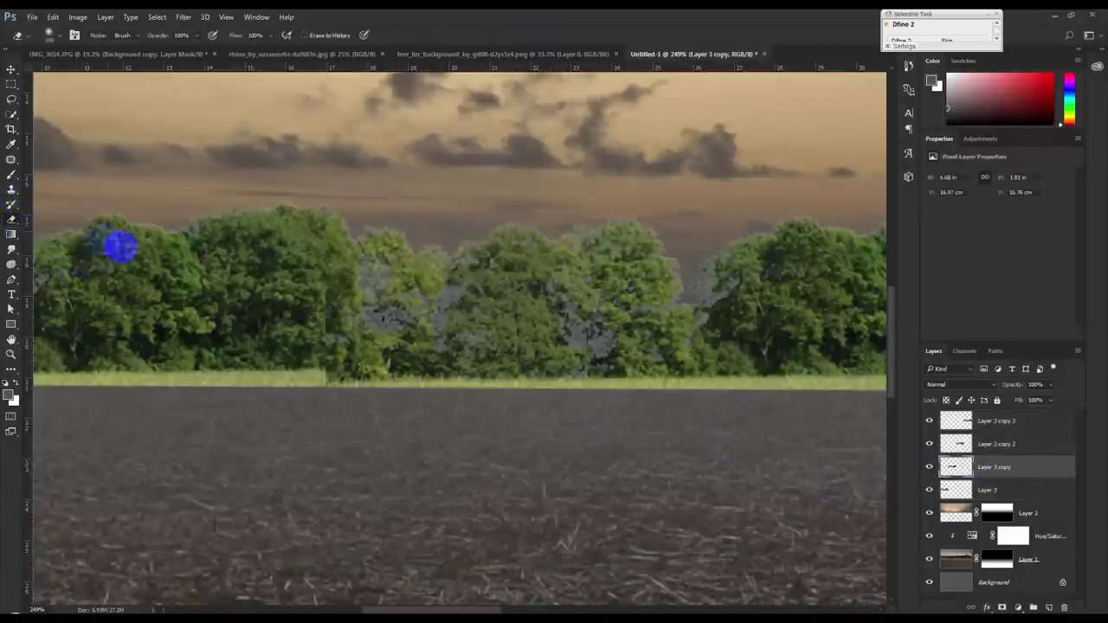
right_click(256, 279)
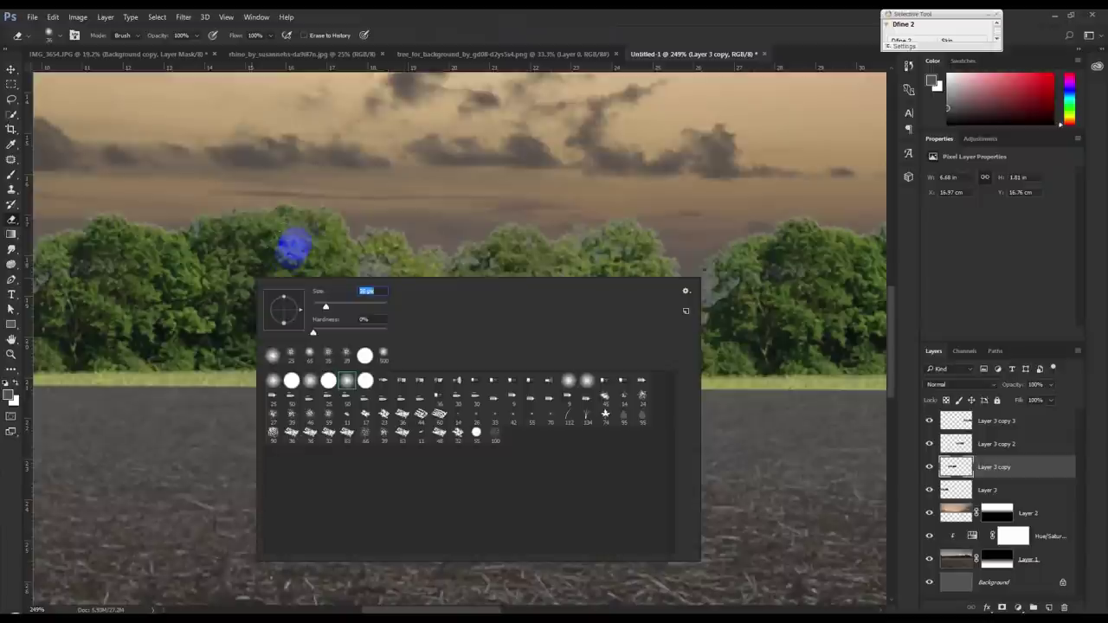
click(303, 239)
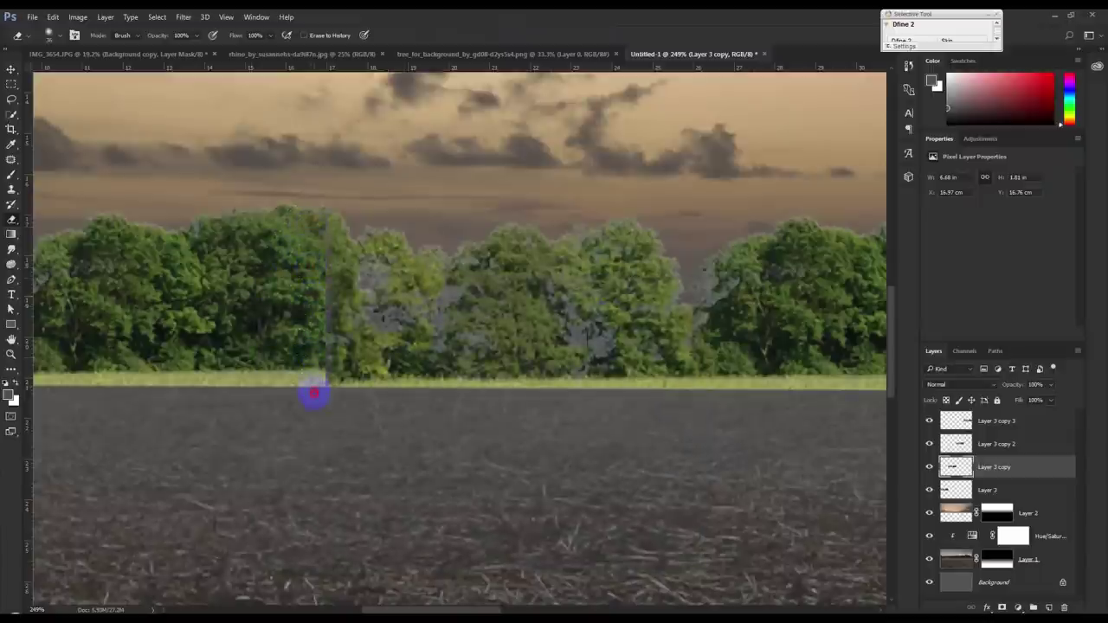
click(11, 69)
mouse_move(460, 297)
mouse_down()
mouse_move(450, 291)
mouse_move(800, 411)
mouse_up()
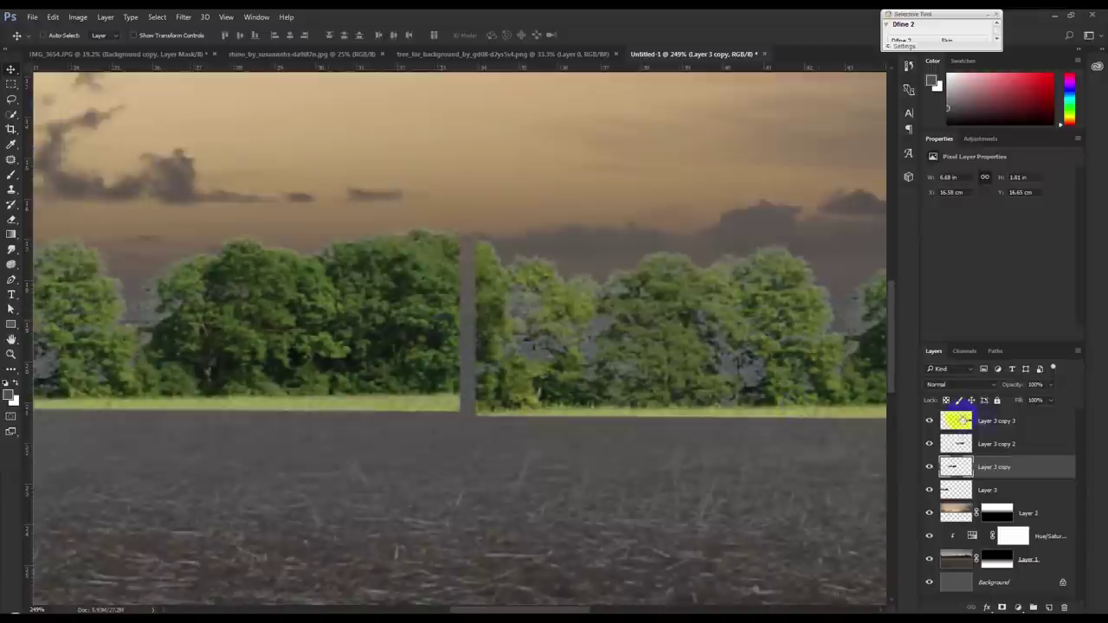
Slide Layer 3 copy 2 left to close its gap with the neighbouring strip
click(987, 444)
drag(612, 338, 547, 322)
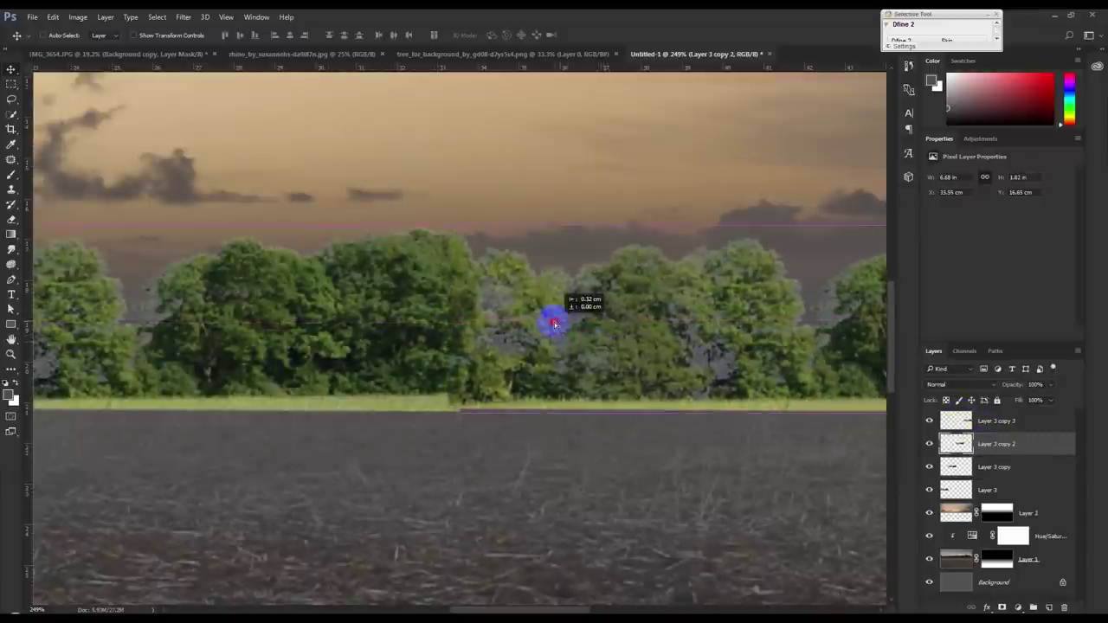
click(13, 220)
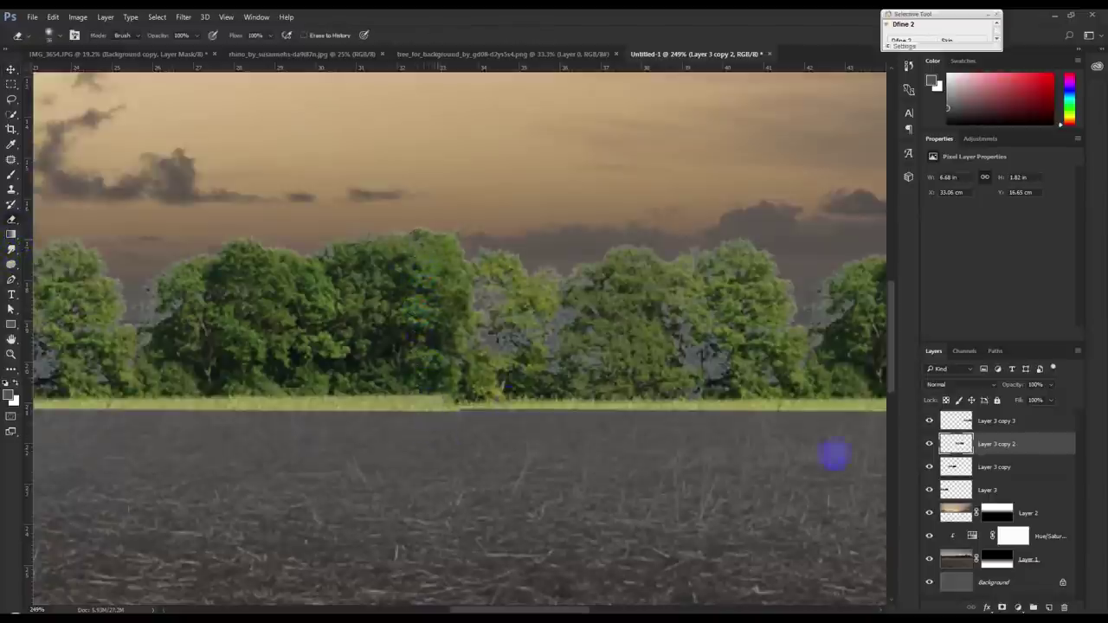
click(961, 468)
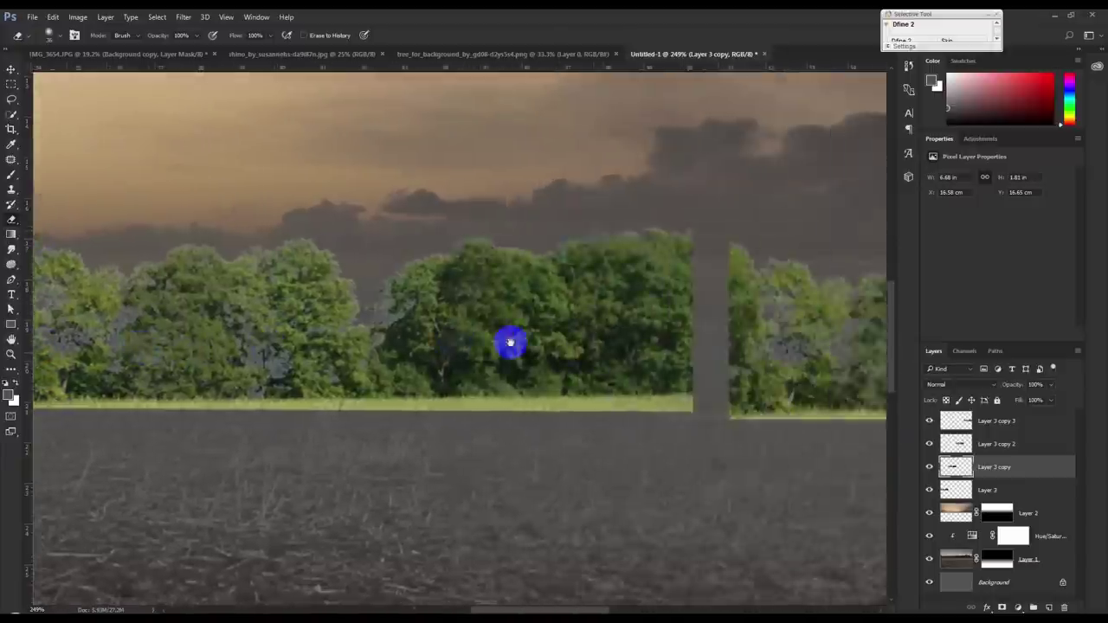
Align Layer 3 copy 3 to the seam and erase the overlapping treetop pixels
click(1006, 426)
click(10, 70)
drag(608, 247, 577, 235)
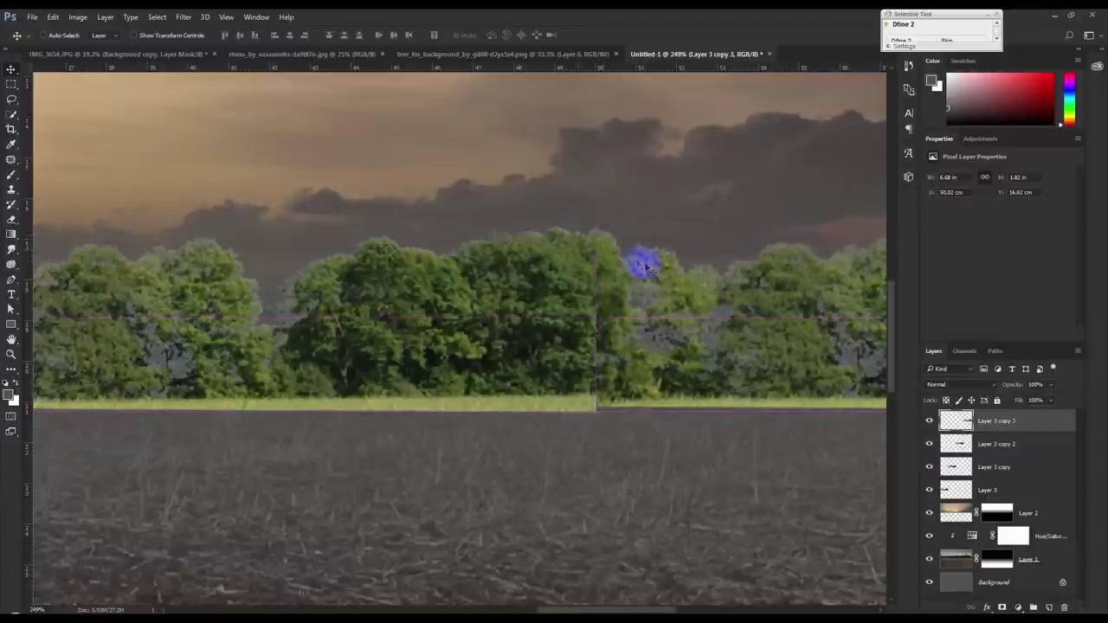
drag(364, 236, 689, 287)
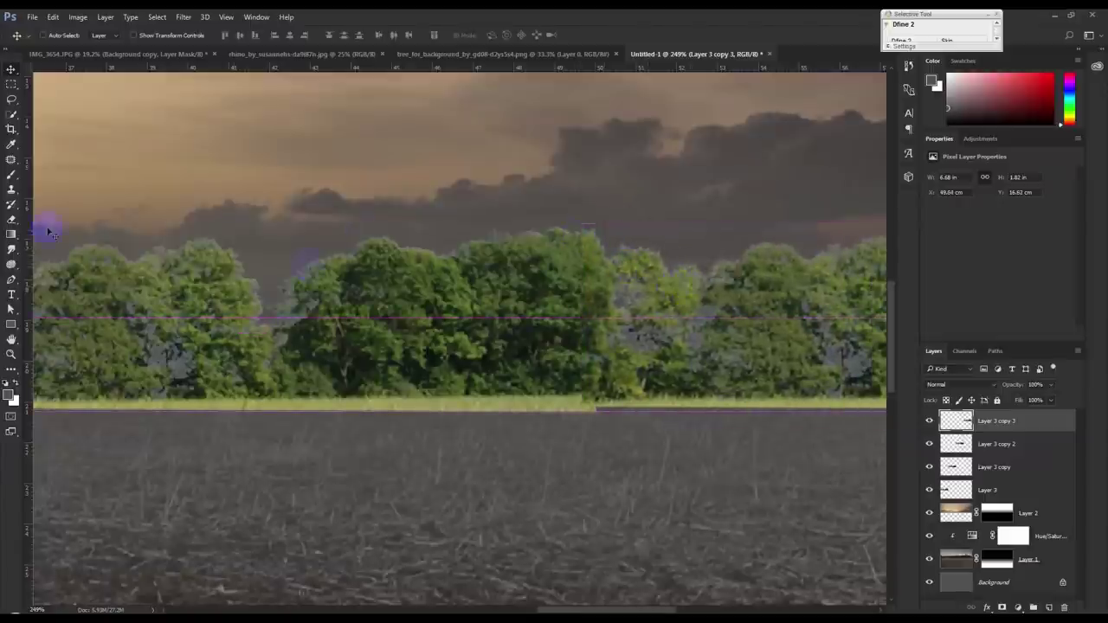
click(12, 220)
click(597, 241)
drag(568, 262, 565, 424)
scroll(575, 313, down, 4)
scroll(395, 287, down, 5)
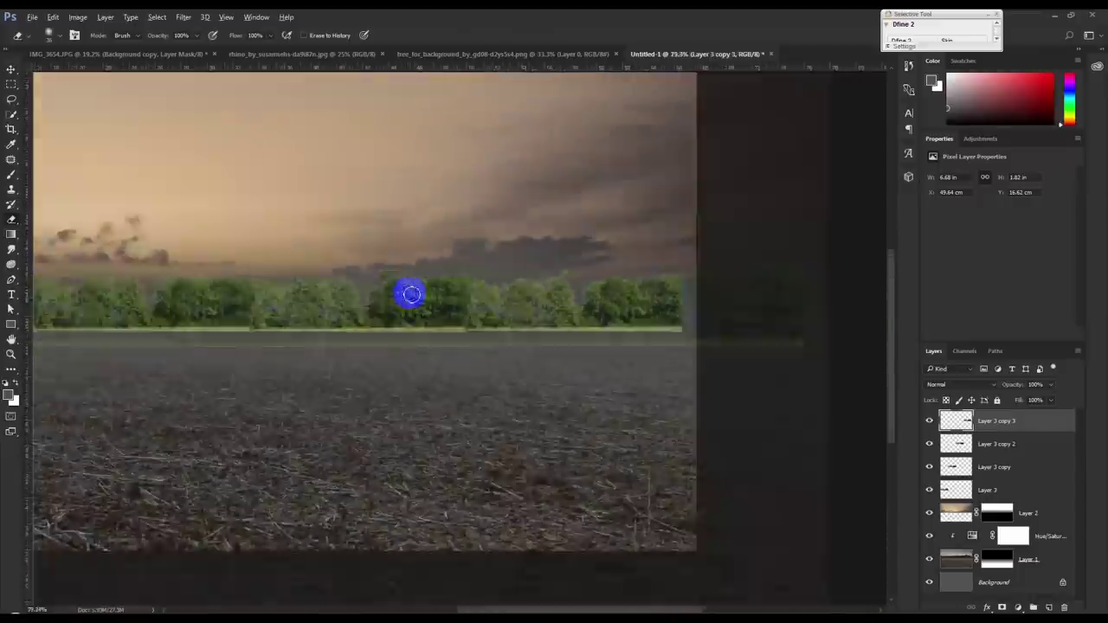
scroll(407, 291, down, 5)
Merge the four tree strips into one layer and widen it to about 102%
shift+click(997, 488)
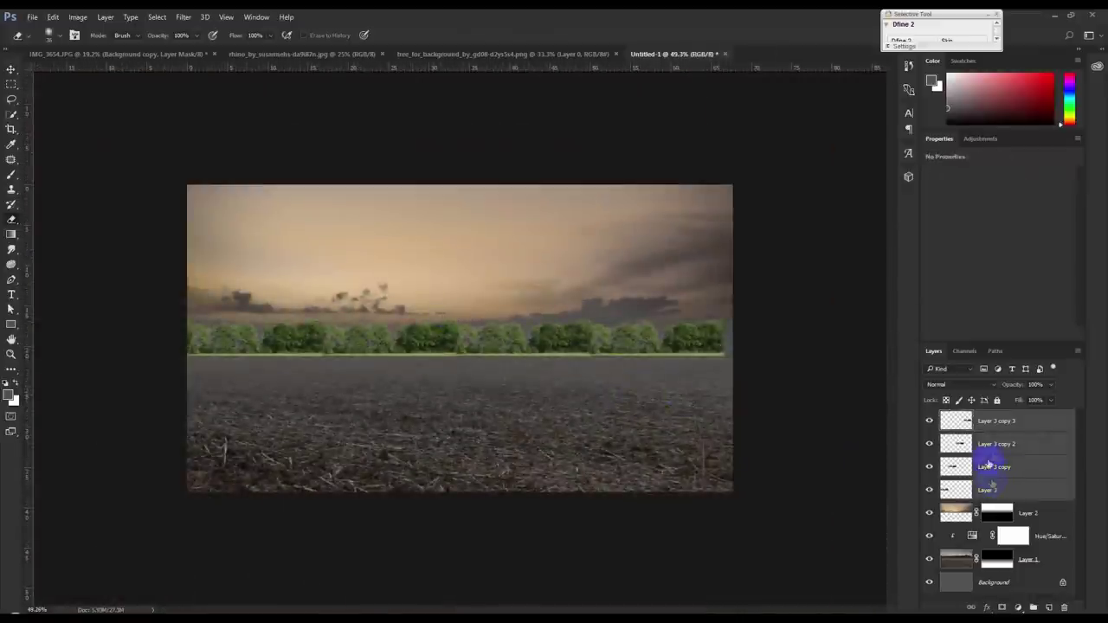
right_click(989, 466)
click(865, 432)
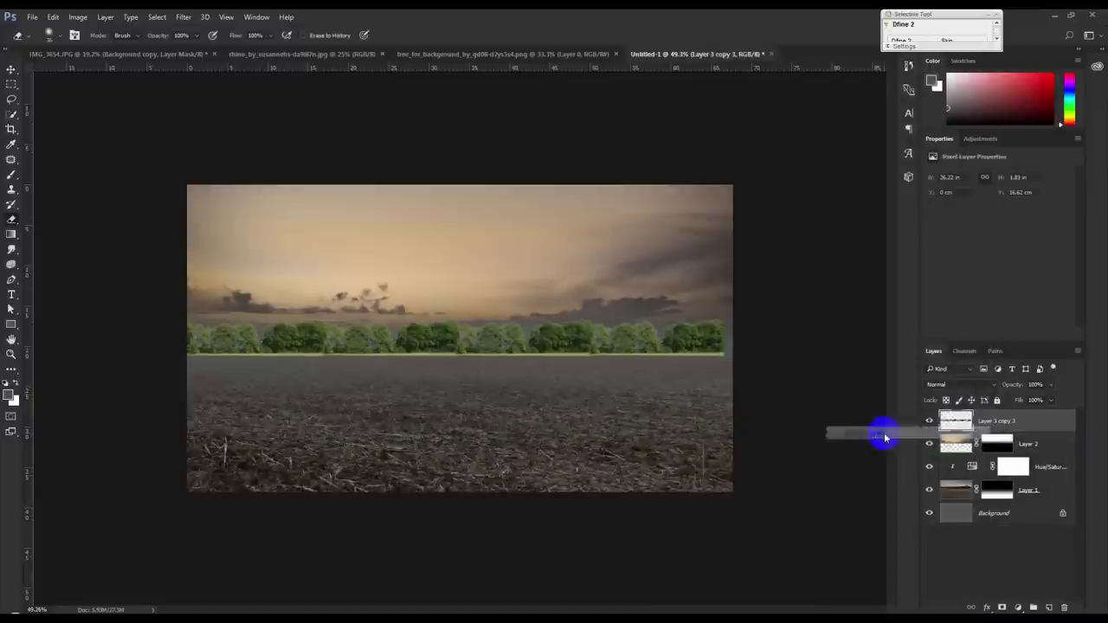
key(ctrl+t)
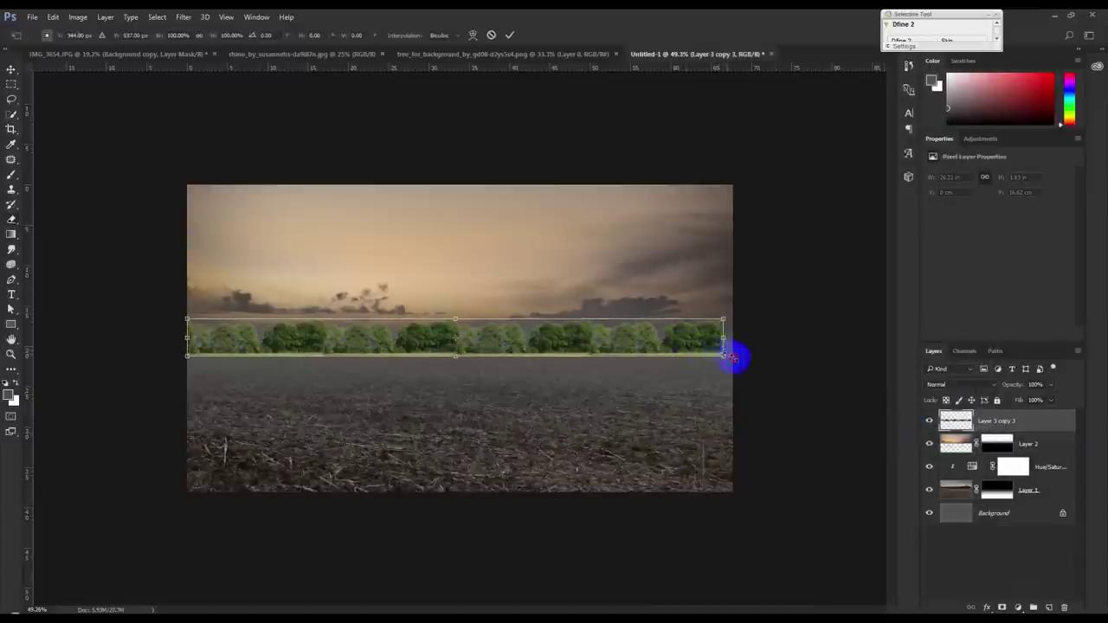
drag(729, 356, 735, 359)
key(Return)
Add a gradient layer mask fading the tree row's bright base into the fog
key(e)
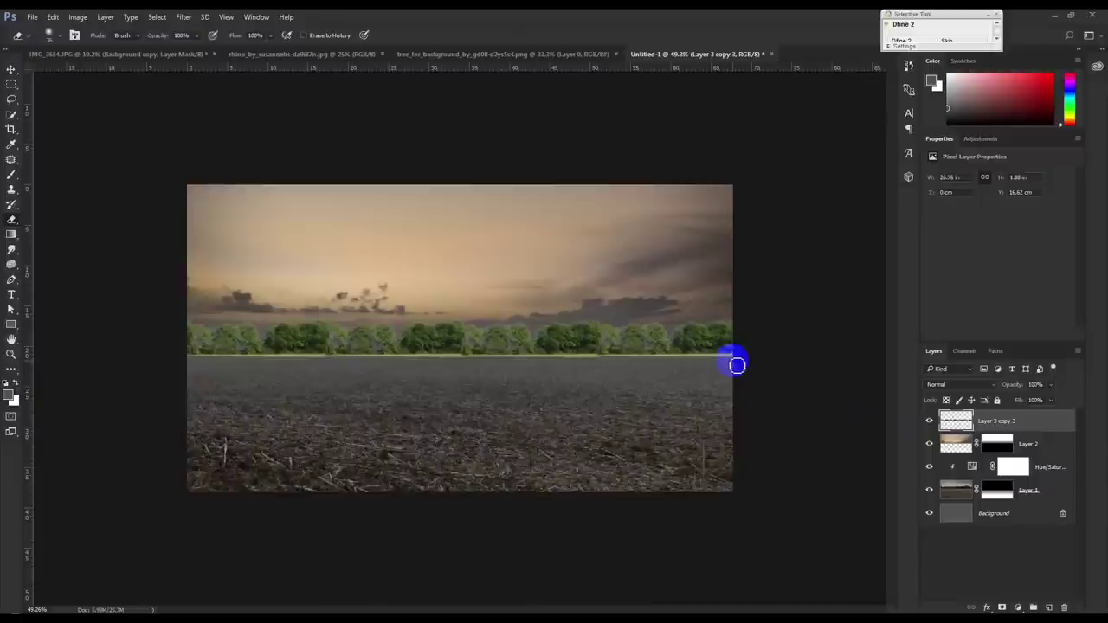
click(1000, 607)
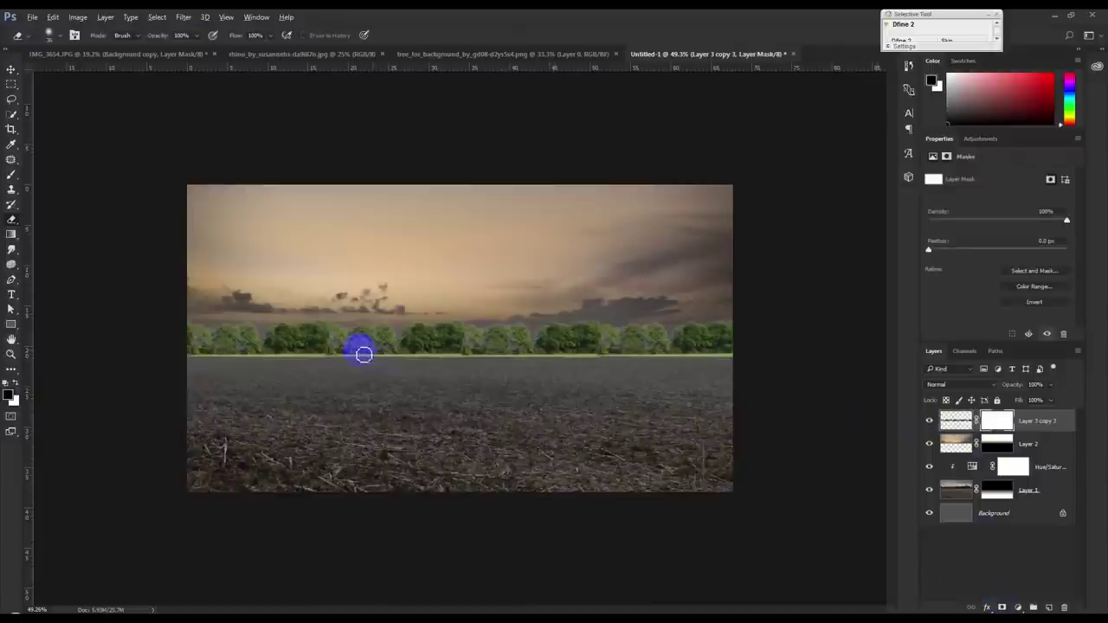
key(ctrl+plus)
click(11, 234)
drag(379, 351, 382, 299)
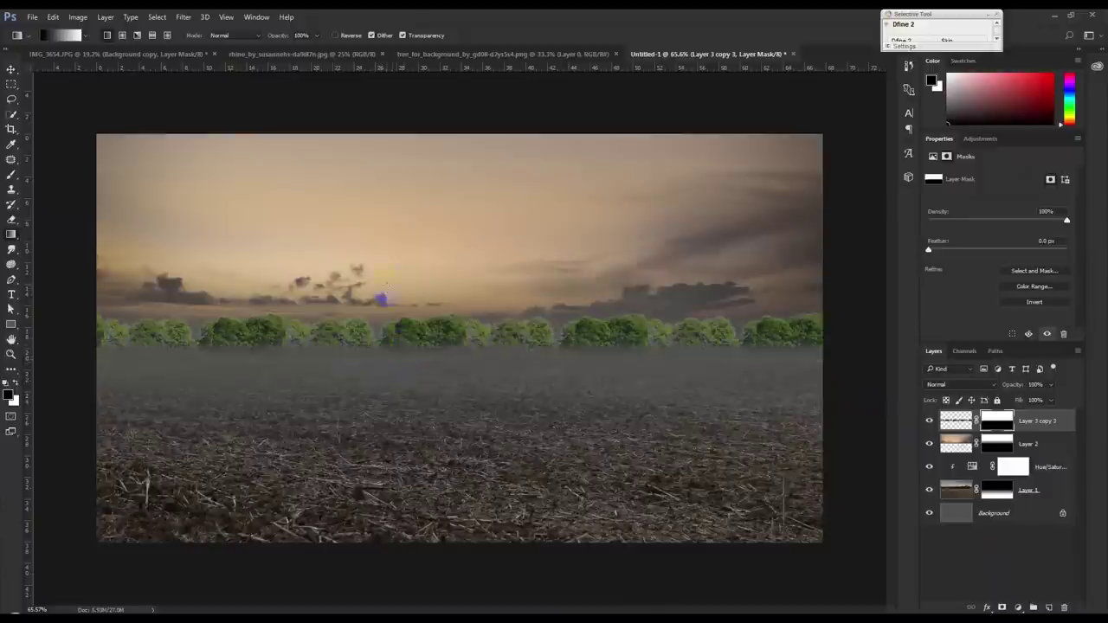
Stretch the tree band slightly wider, nudge it down, and lower its opacity to about 40%
click(12, 69)
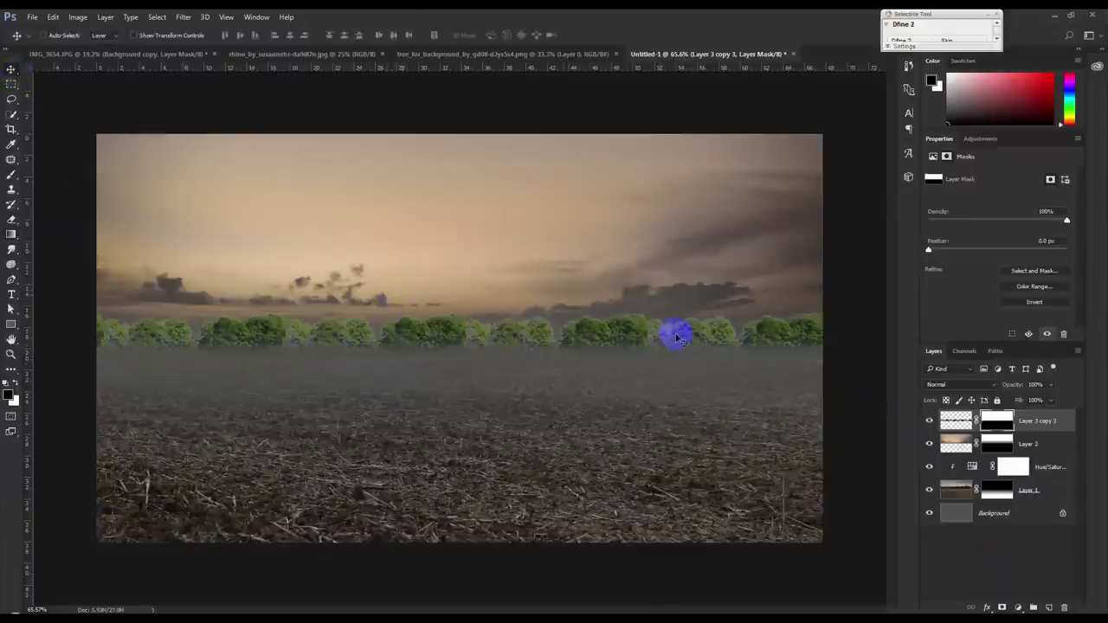
key(ctrl+t)
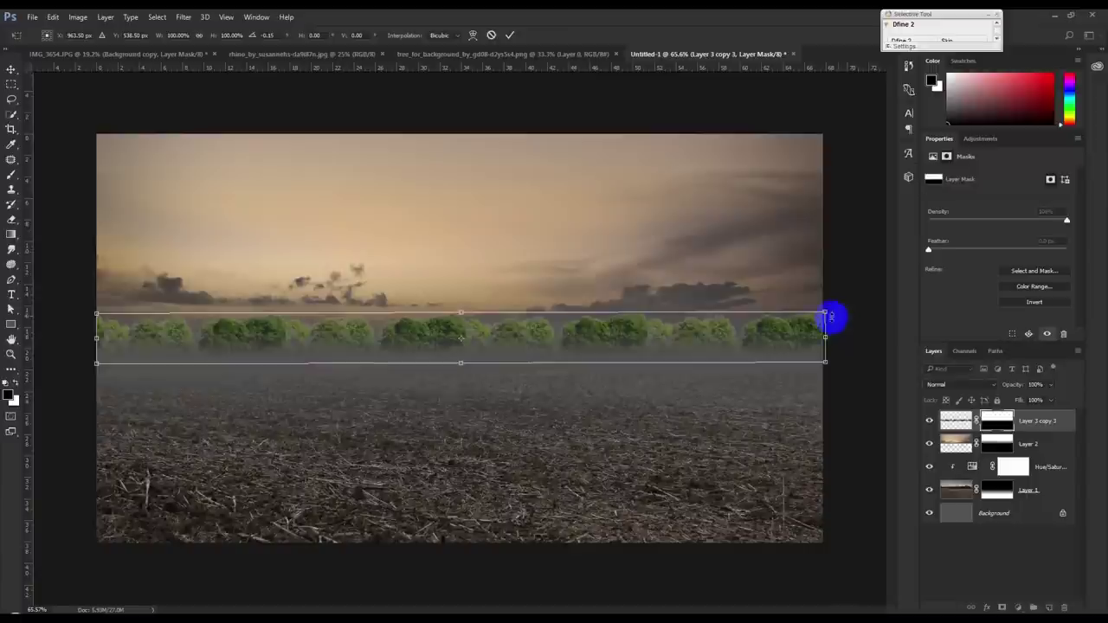
drag(822, 338, 818, 343)
key(Return)
drag(702, 351, 702, 353)
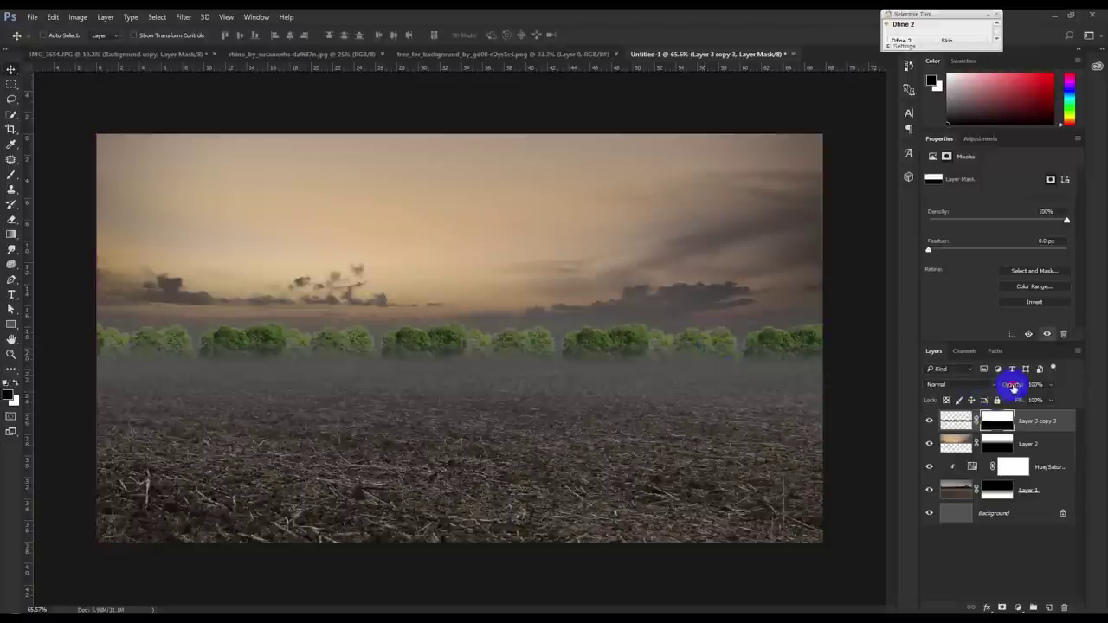
drag(1002, 387, 978, 386)
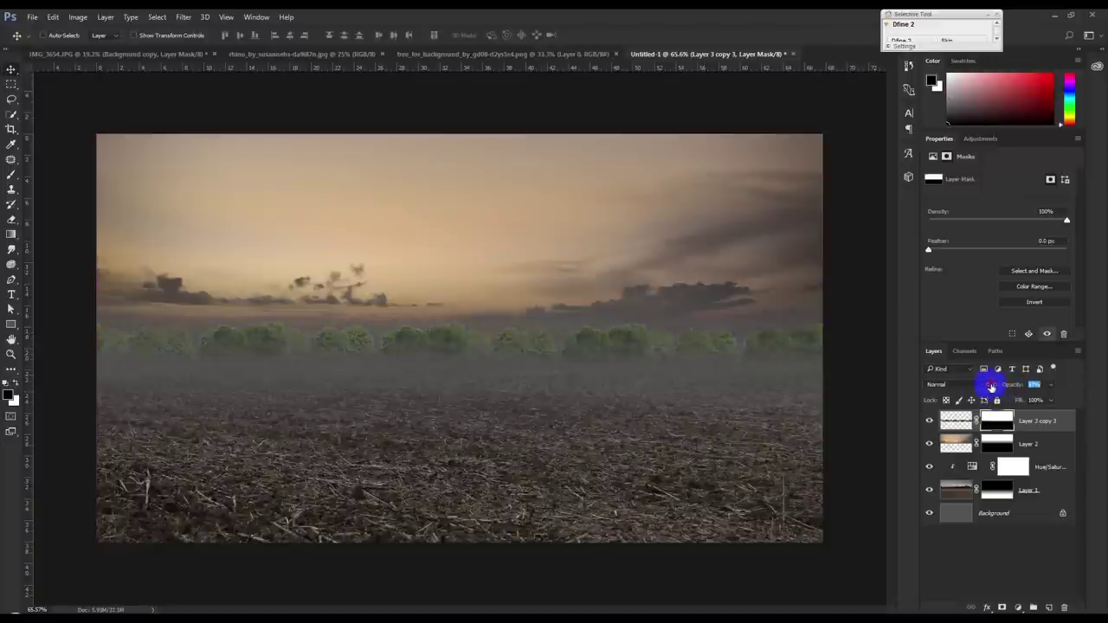
click(1018, 606)
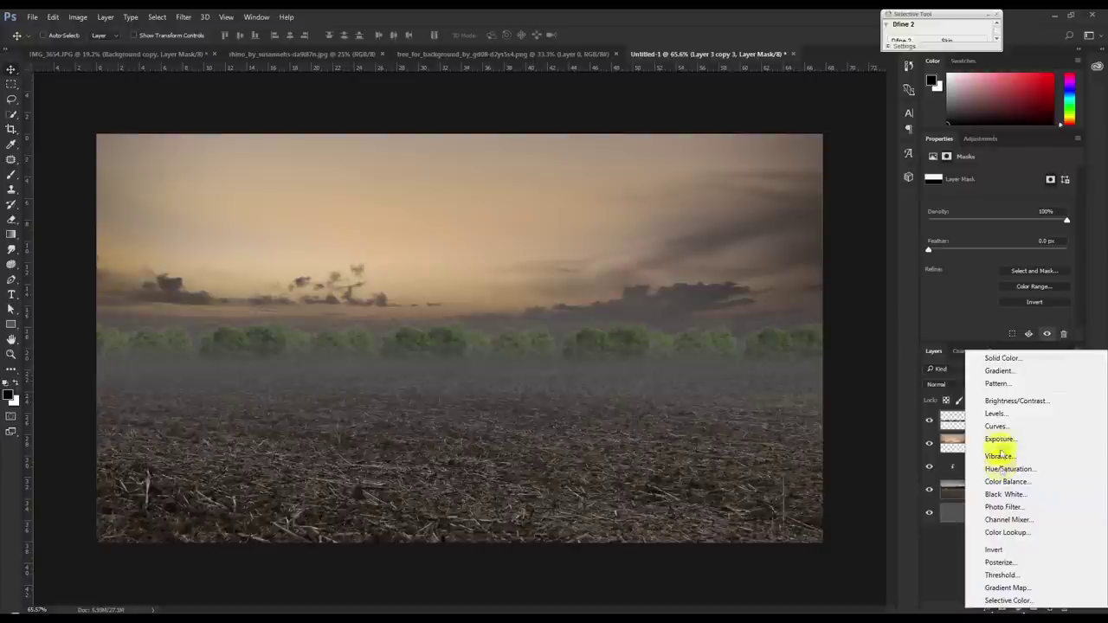
Add a Hue/Saturation layer on the trees: Hue -13, Saturation -62, Lightness -59
click(1005, 470)
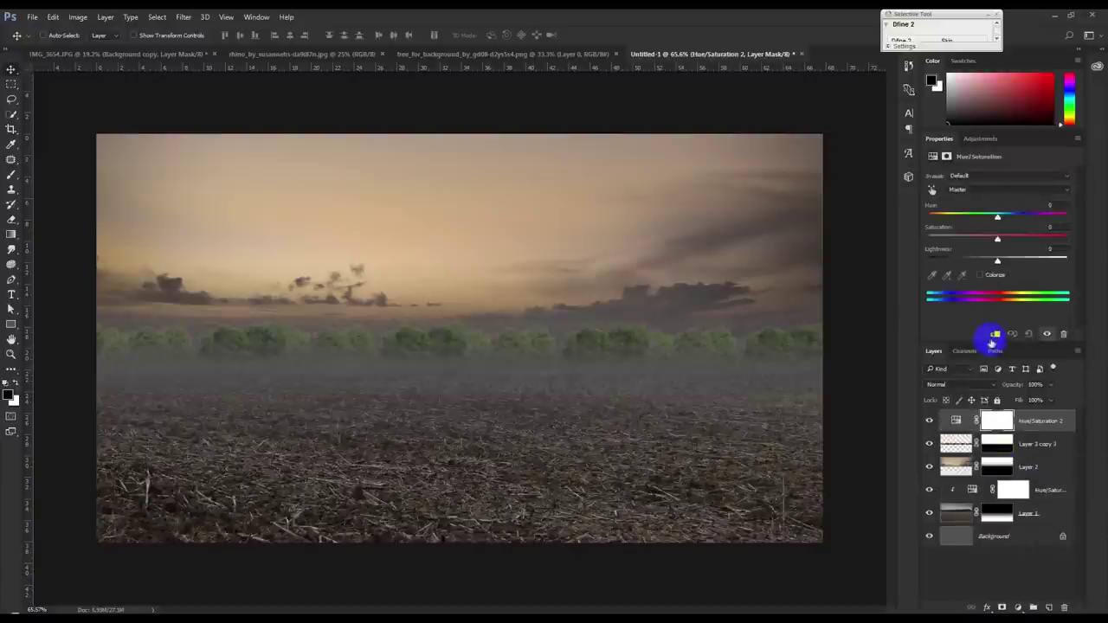
drag(997, 241, 953, 242)
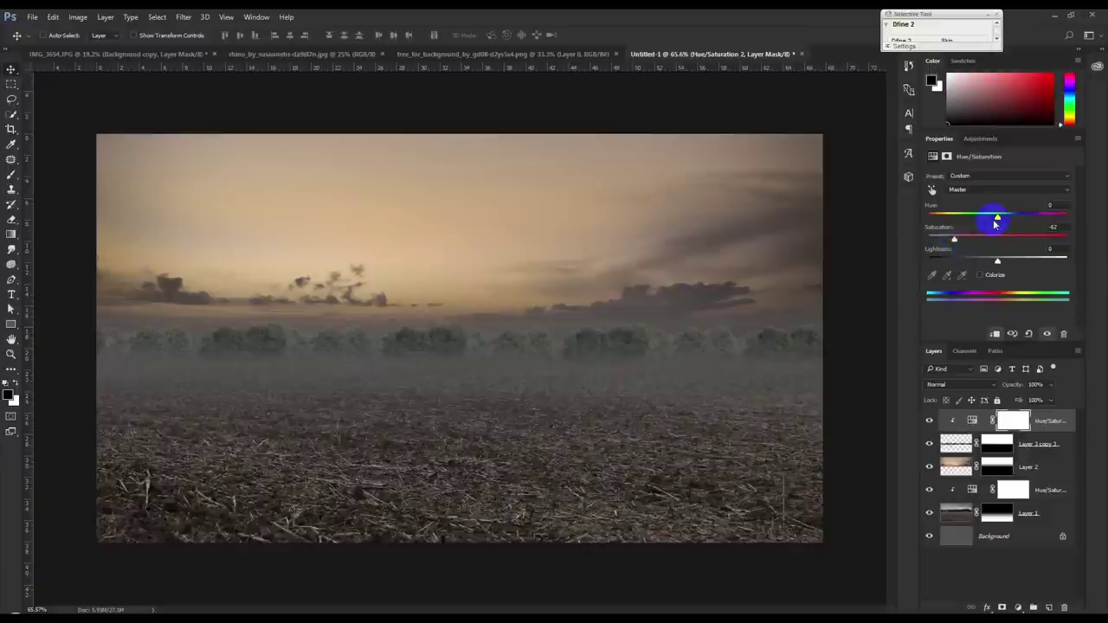
mouse_move(978, 220)
mouse_down()
mouse_move(963, 221)
mouse_move(1019, 221)
mouse_move(992, 223)
mouse_up()
mouse_move(984, 255)
mouse_down()
mouse_move(1007, 257)
mouse_move(963, 264)
mouse_up()
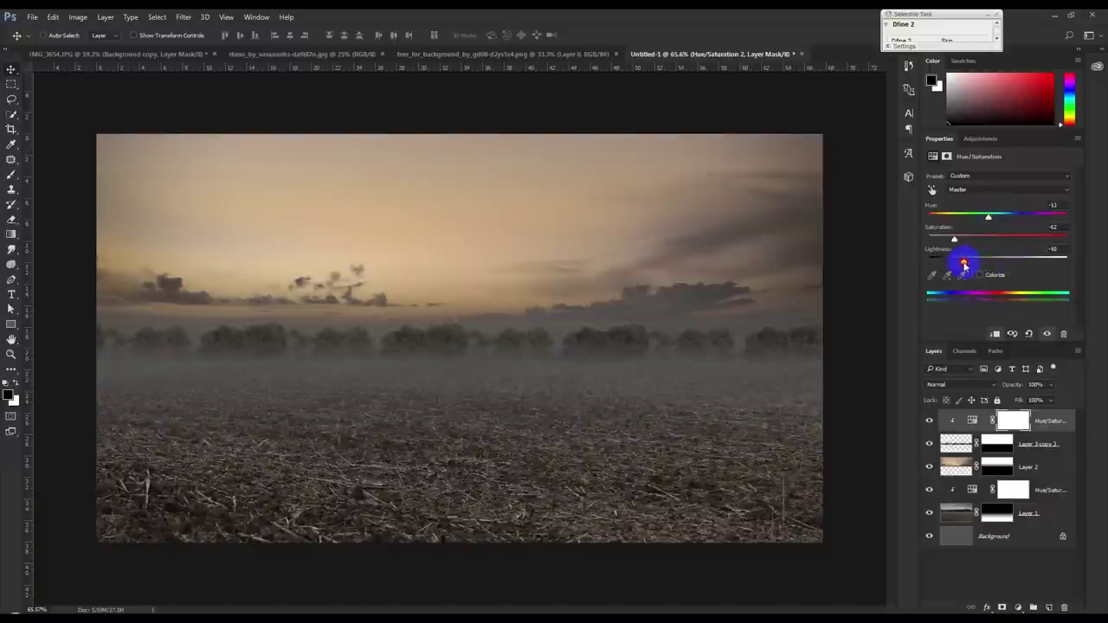
Stretch the sky layer down toward the horizon, then shift it upward
click(1030, 466)
mouse_move(759, 317)
mouse_down()
mouse_move(760, 291)
mouse_move(765, 314)
mouse_up()
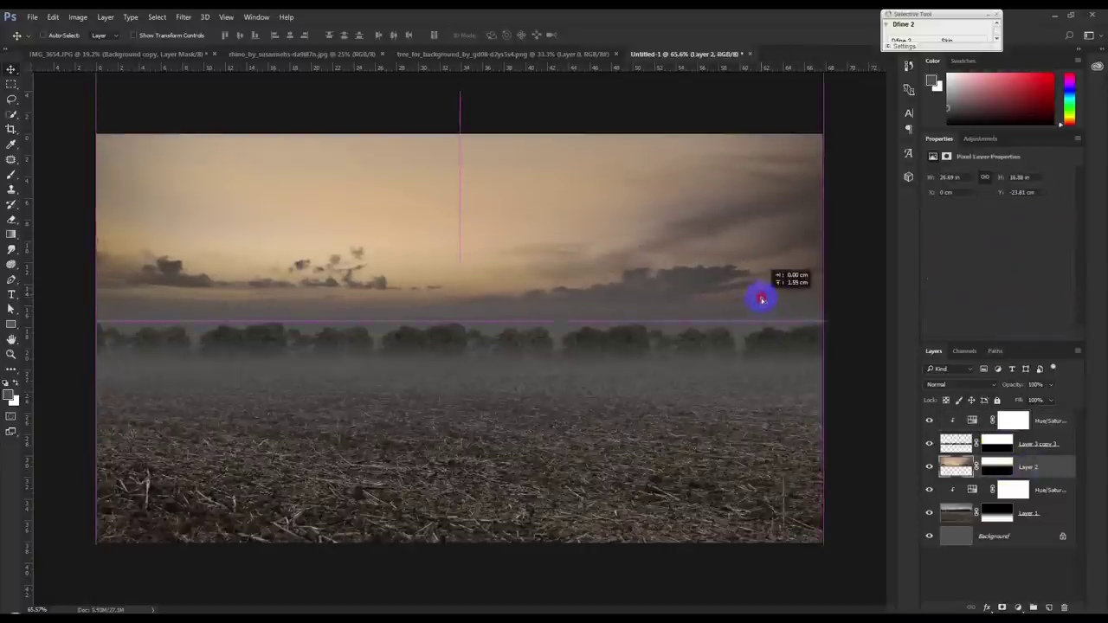
key(ctrl+t)
drag(463, 341, 461, 373)
drag(511, 288, 511, 259)
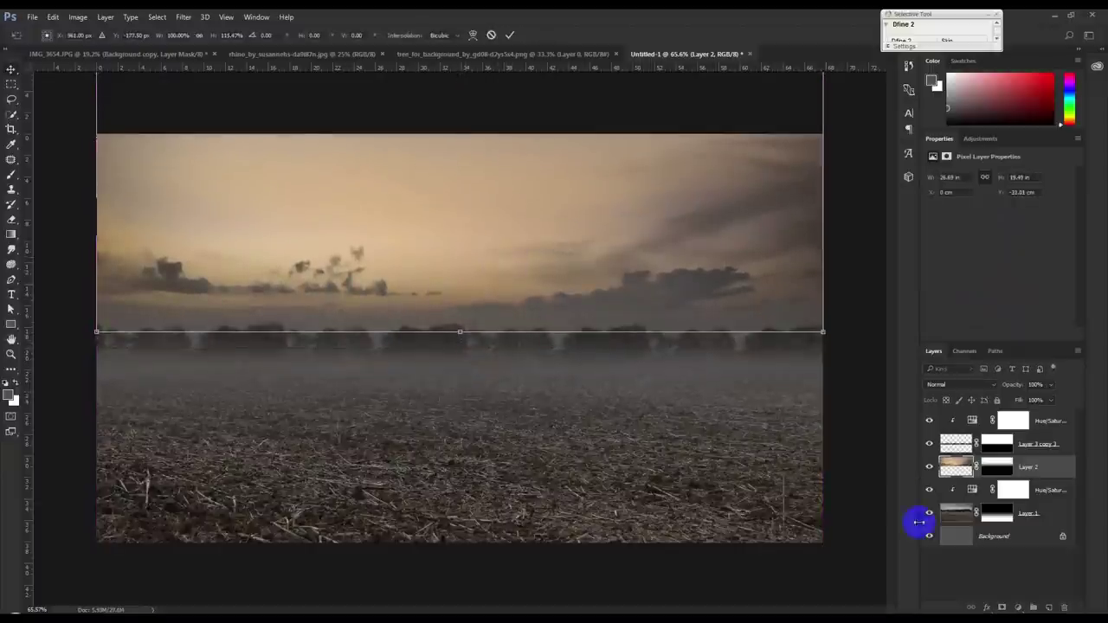
key(Return)
click(980, 536)
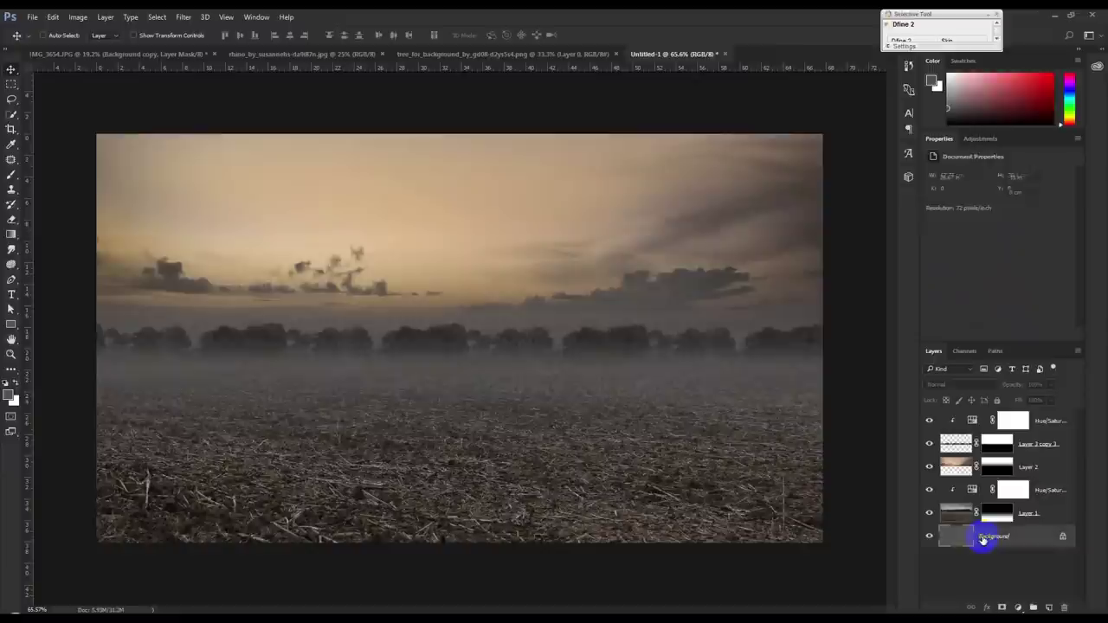
Add a Solid Color fill layer above Background, sampling a brown ground colour from the image
click(1015, 605)
click(991, 353)
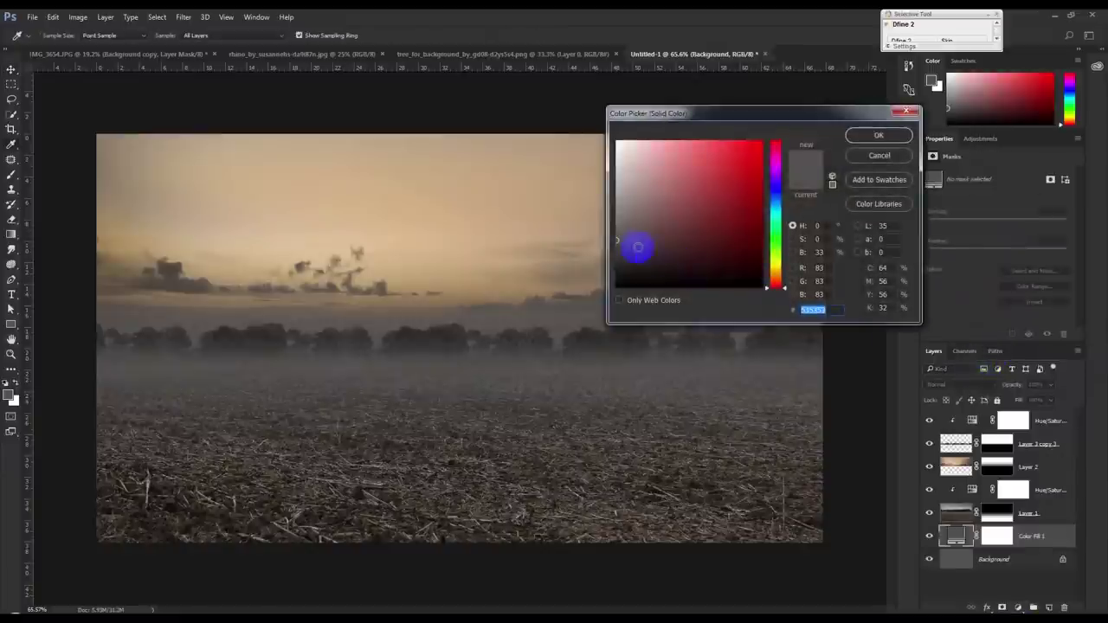
drag(552, 265, 509, 253)
mouse_move(504, 375)
mouse_down()
mouse_move(494, 395)
mouse_move(657, 251)
mouse_move(640, 232)
mouse_up()
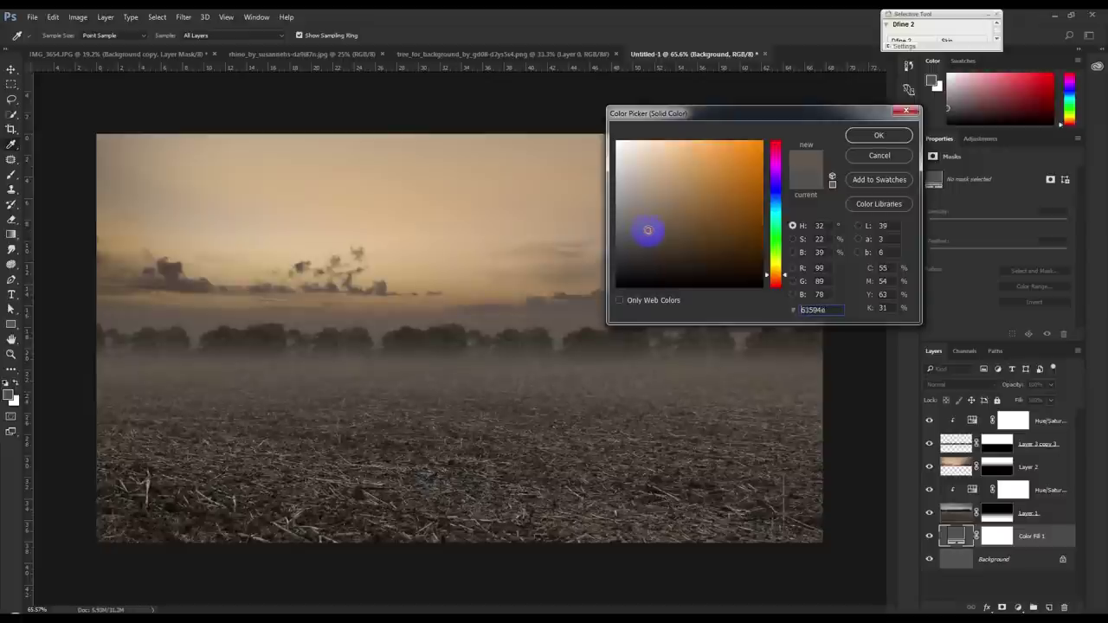
click(878, 135)
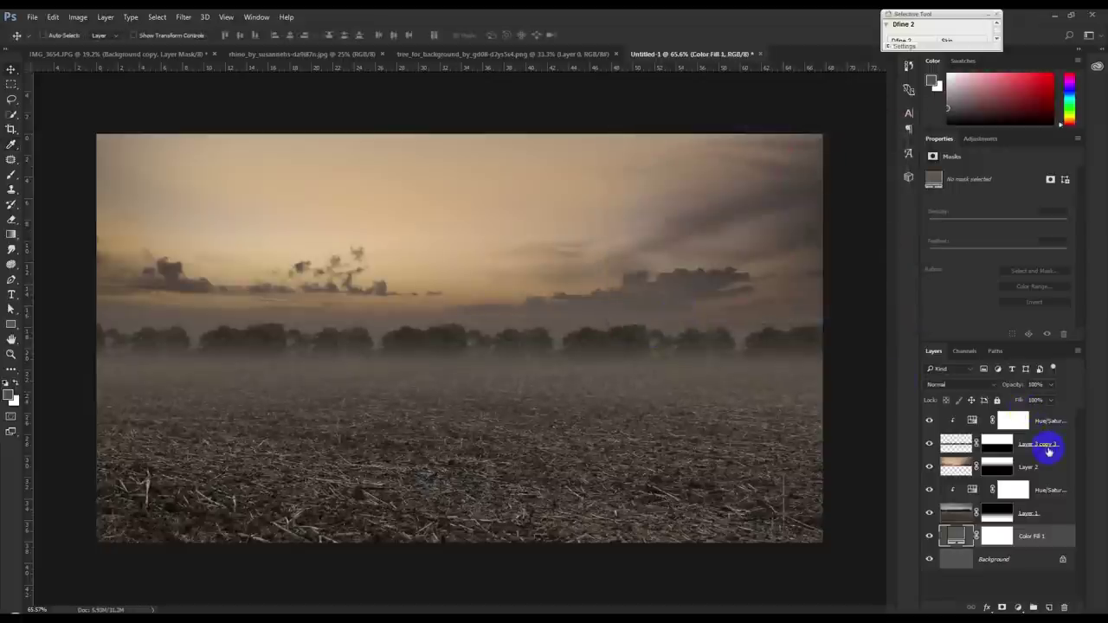
Move the Layer 3 copy 3 tree band up slightly and lower its opacity
click(1048, 448)
drag(1018, 389, 1001, 387)
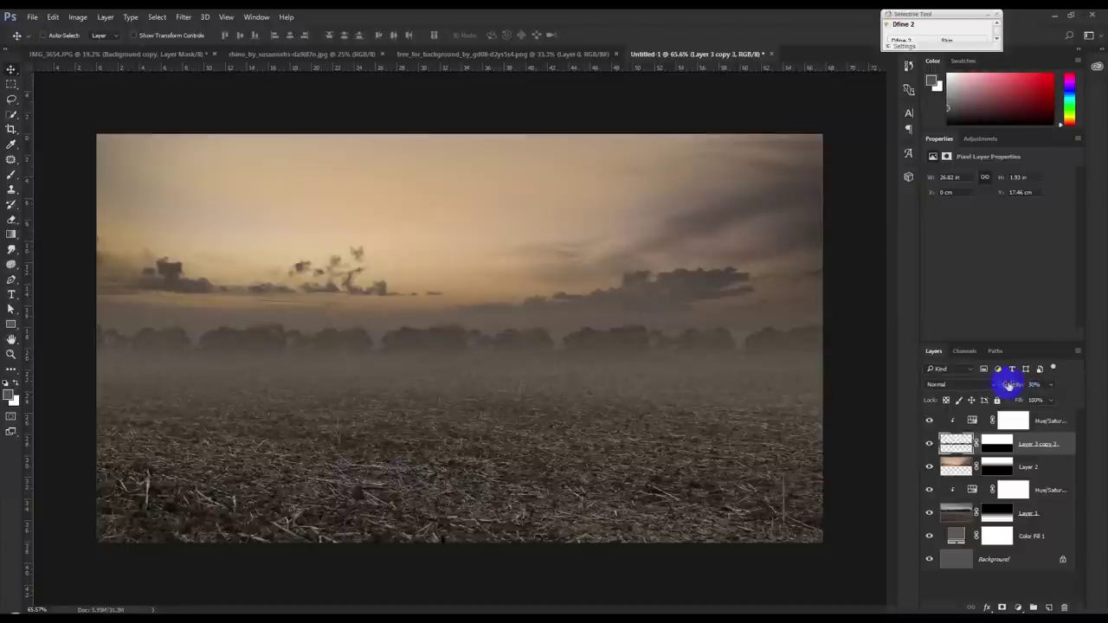
drag(727, 399, 725, 363)
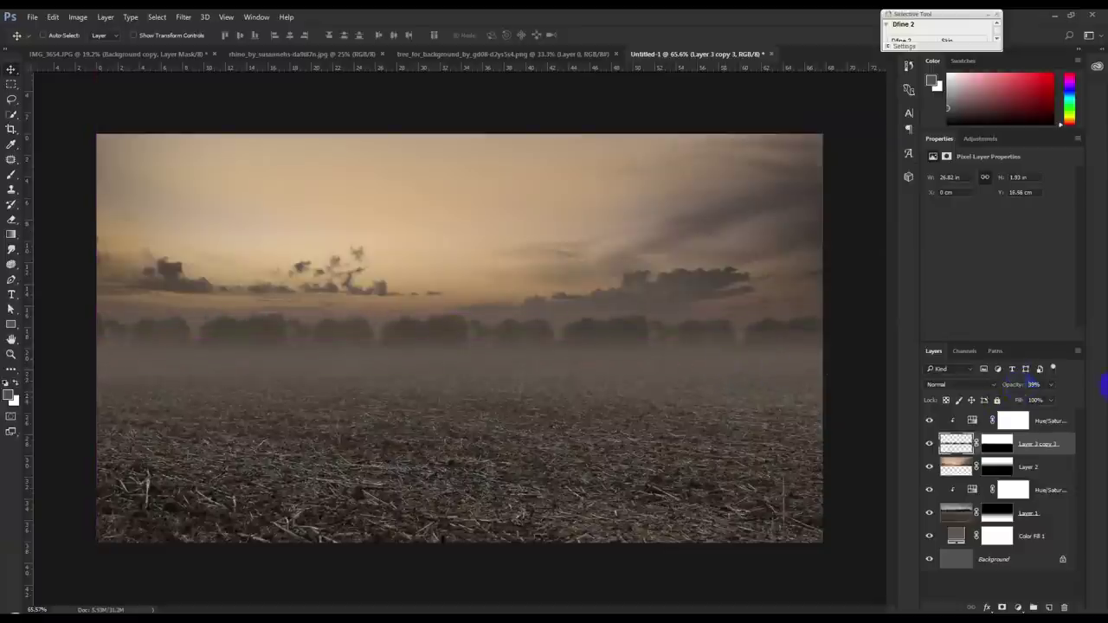
drag(1018, 387, 1101, 385)
drag(1021, 389, 1000, 388)
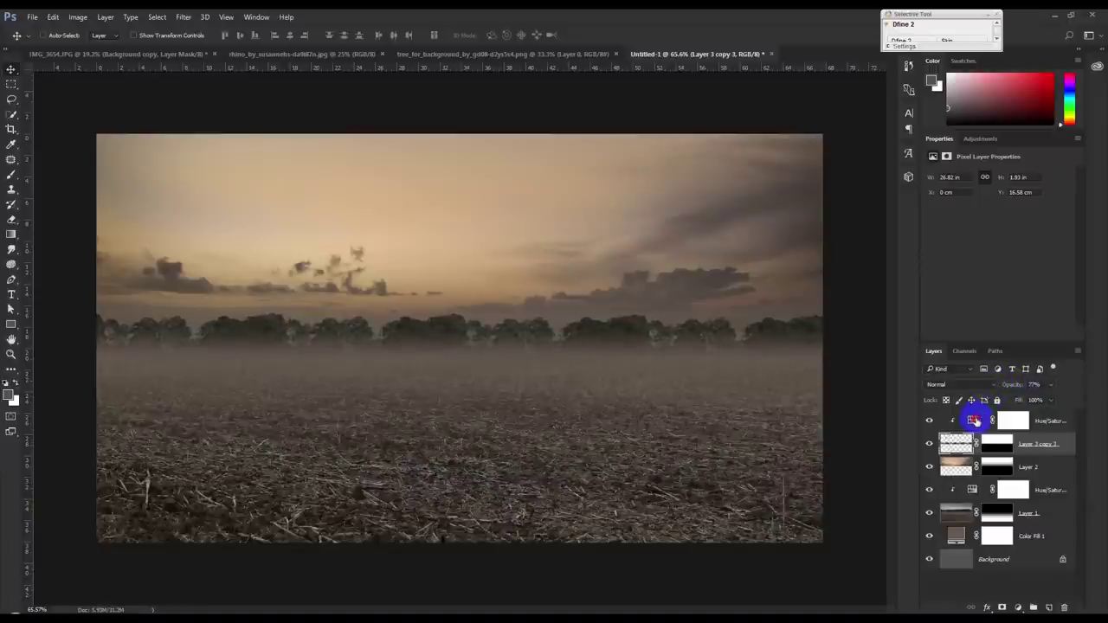
Set the trees' Hue/Saturation Lightness to -66 and fade the tree band's opacity further
click(972, 420)
mouse_move(957, 262)
mouse_down()
mouse_move(977, 262)
mouse_move(952, 264)
mouse_up()
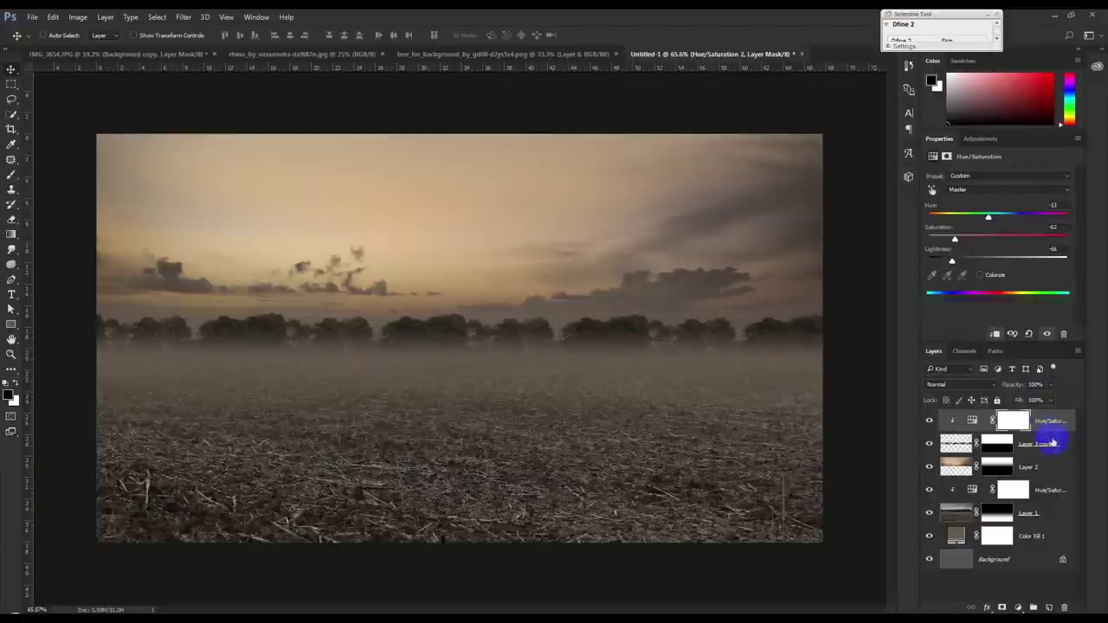
click(1048, 444)
drag(996, 384, 995, 385)
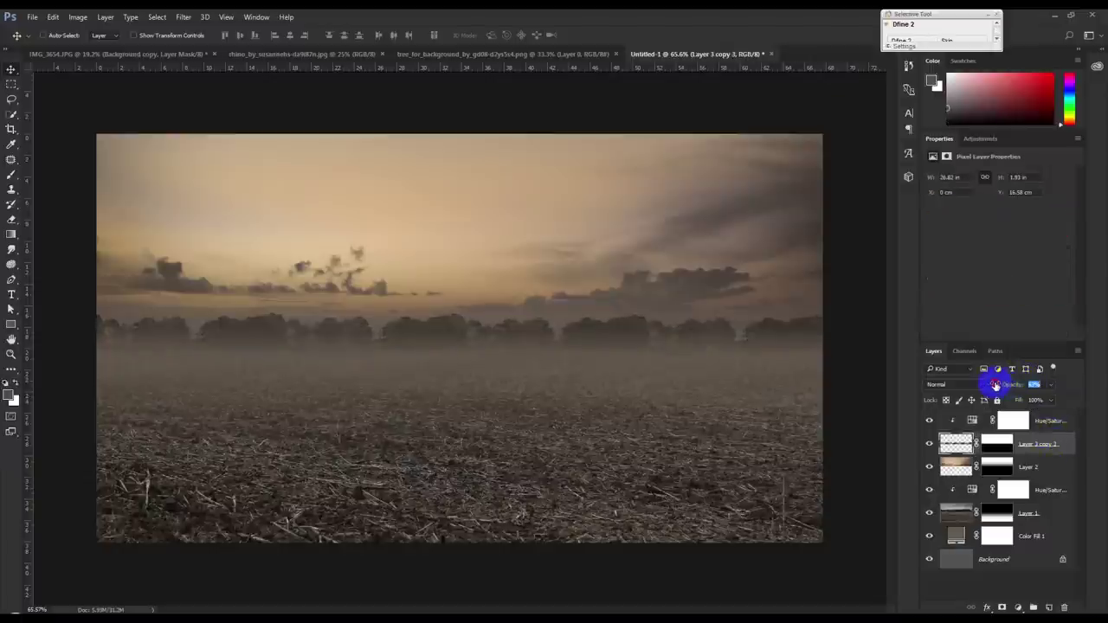
click(1043, 466)
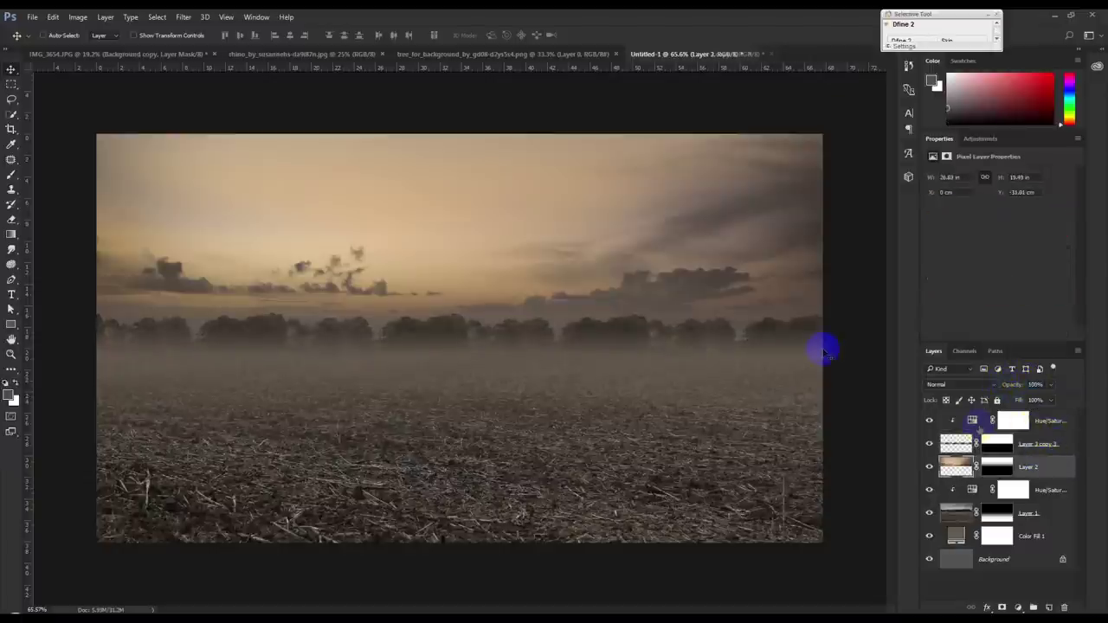
Raise the sky and fade its lower edge into the horizon with a mask gradient
drag(823, 346, 819, 330)
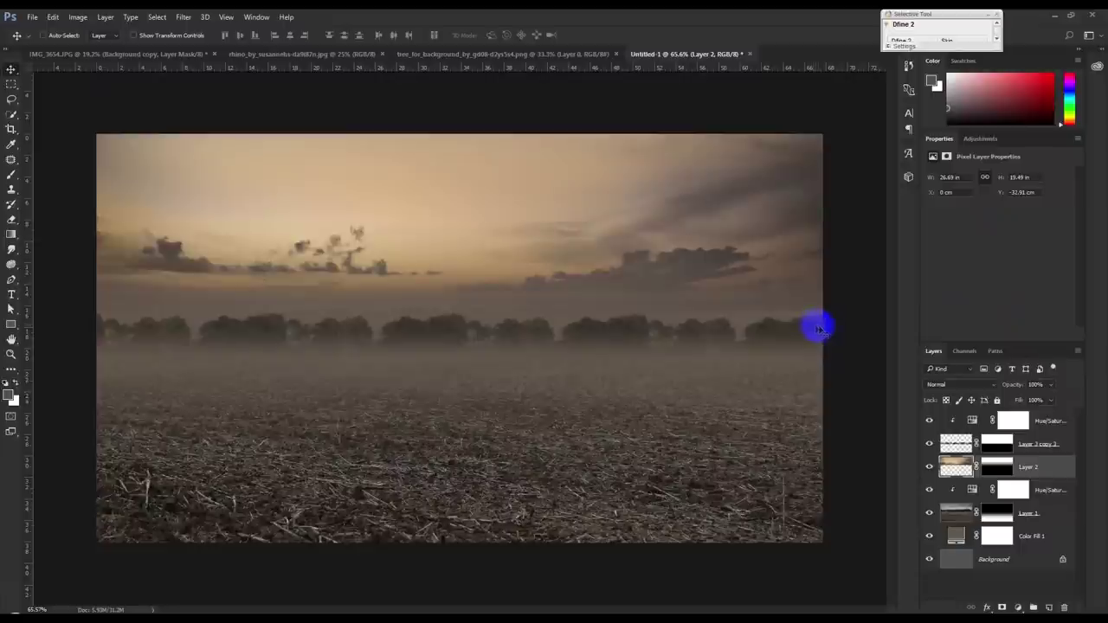
click(995, 465)
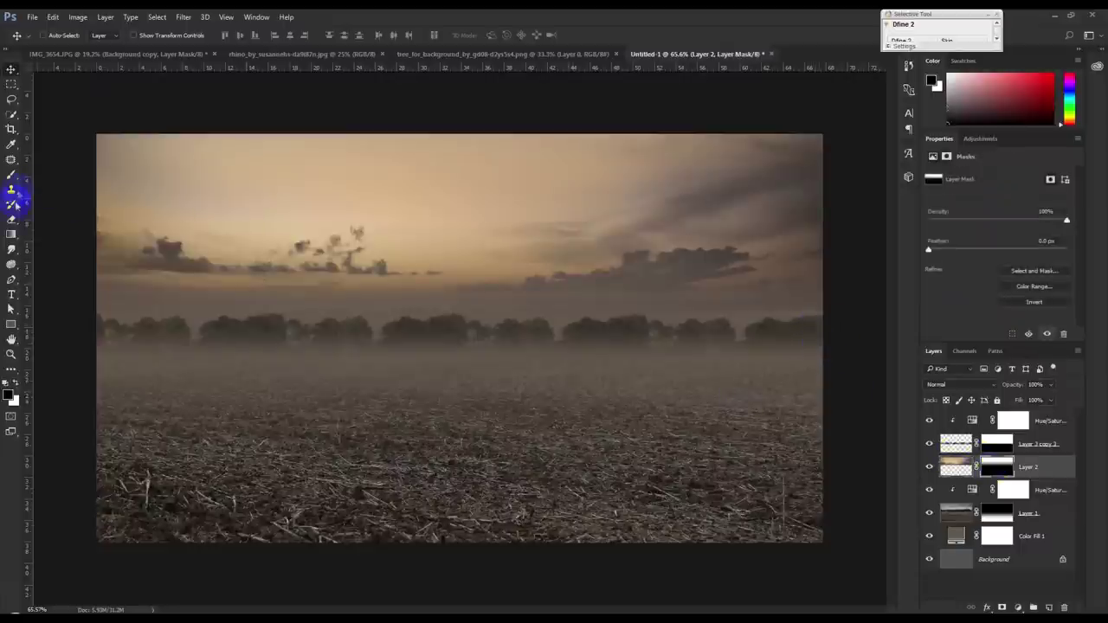
click(11, 234)
drag(425, 308, 419, 220)
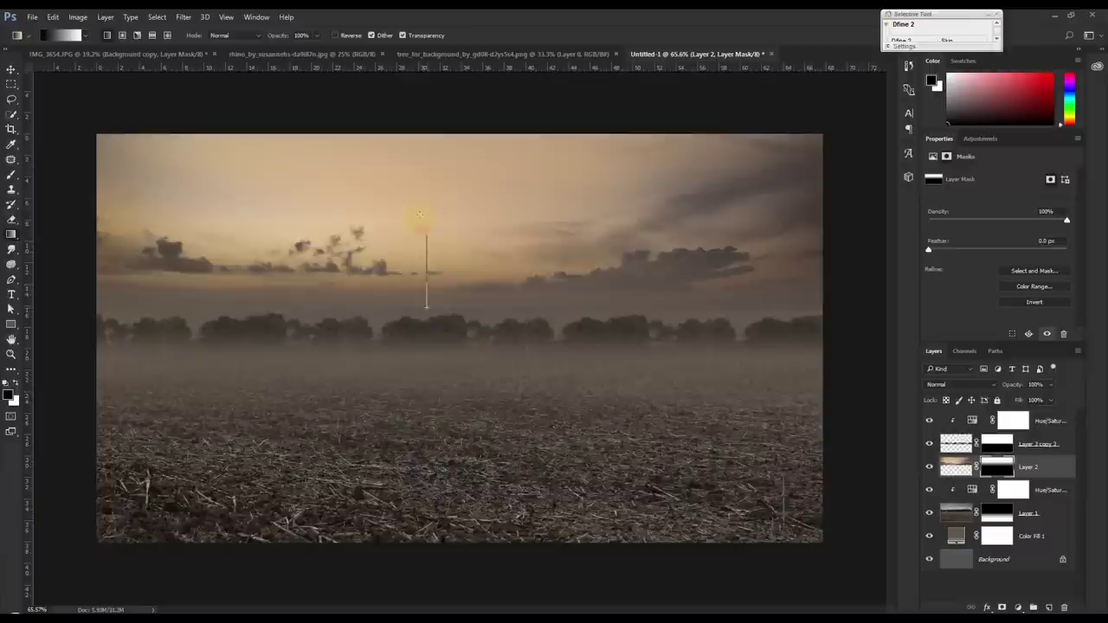
Nudge the sky lower and reposition the tree line
click(11, 69)
drag(656, 228, 667, 235)
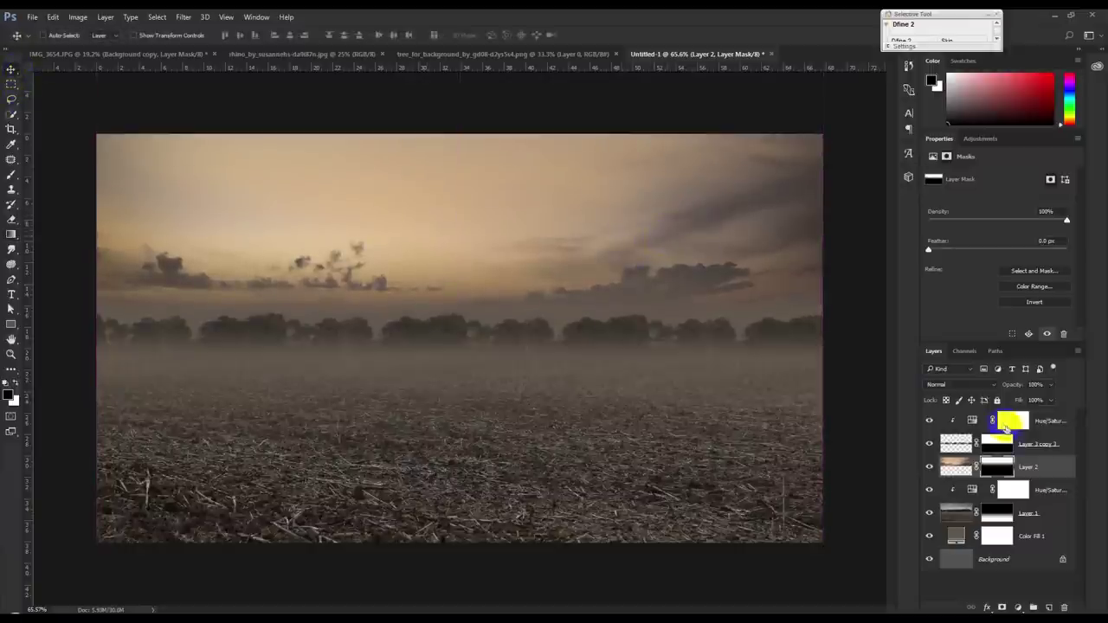
click(1049, 444)
mouse_move(756, 358)
mouse_down()
mouse_move(760, 349)
mouse_move(761, 369)
mouse_up()
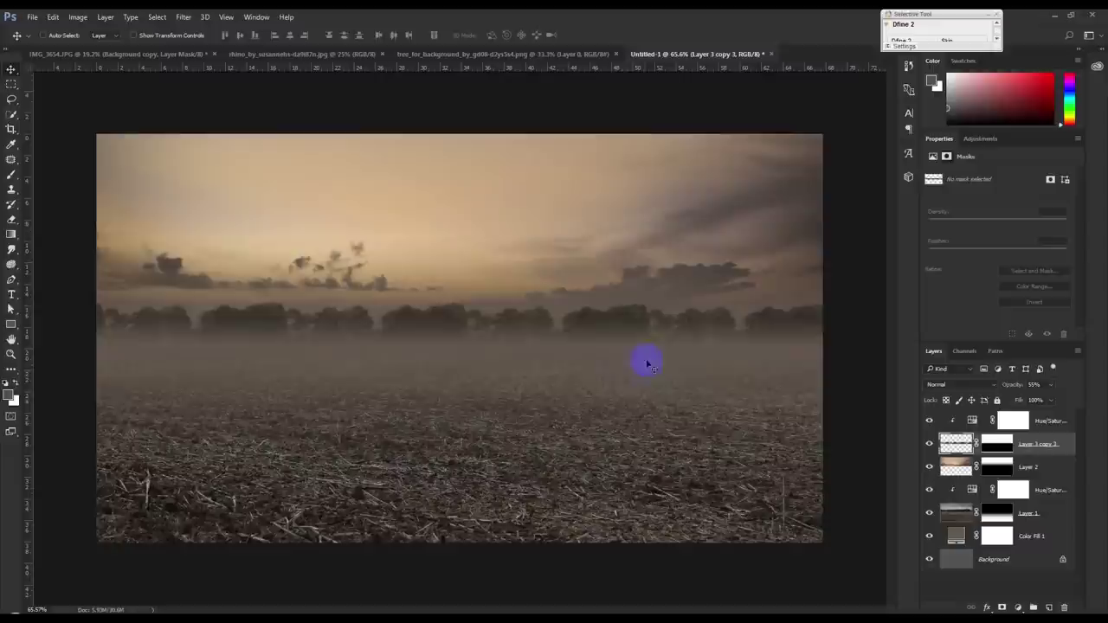
Fade the tree line to 37% opacity with a ~1 px Gaussian Blur, then show tree_for_background
drag(645, 372, 673, 341)
drag(1021, 384, 1004, 384)
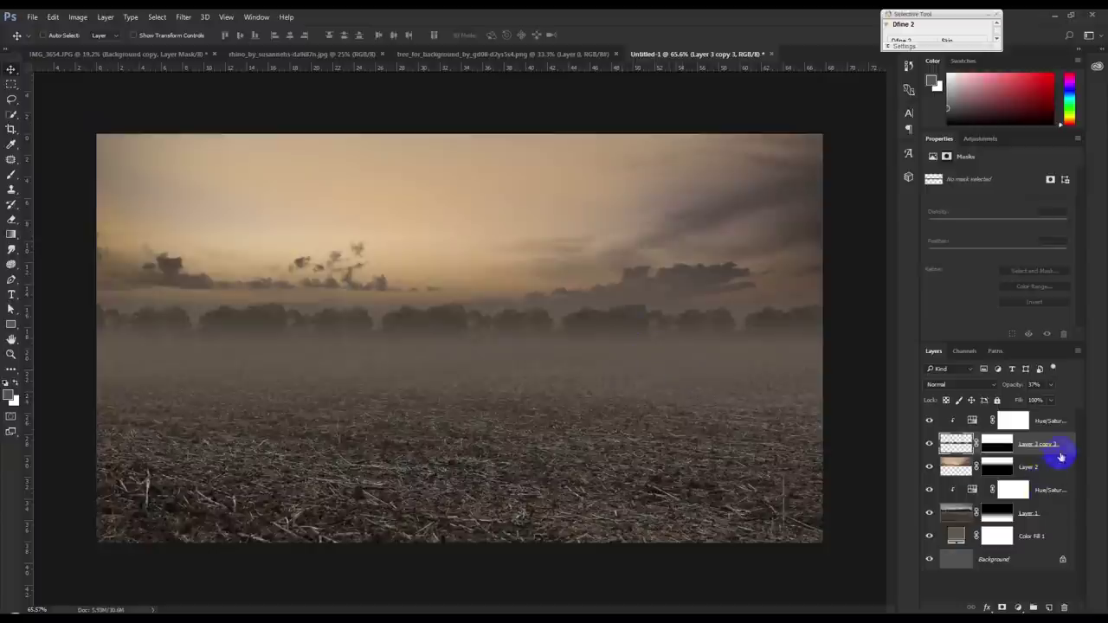
click(191, 18)
mouse_move(192, 151)
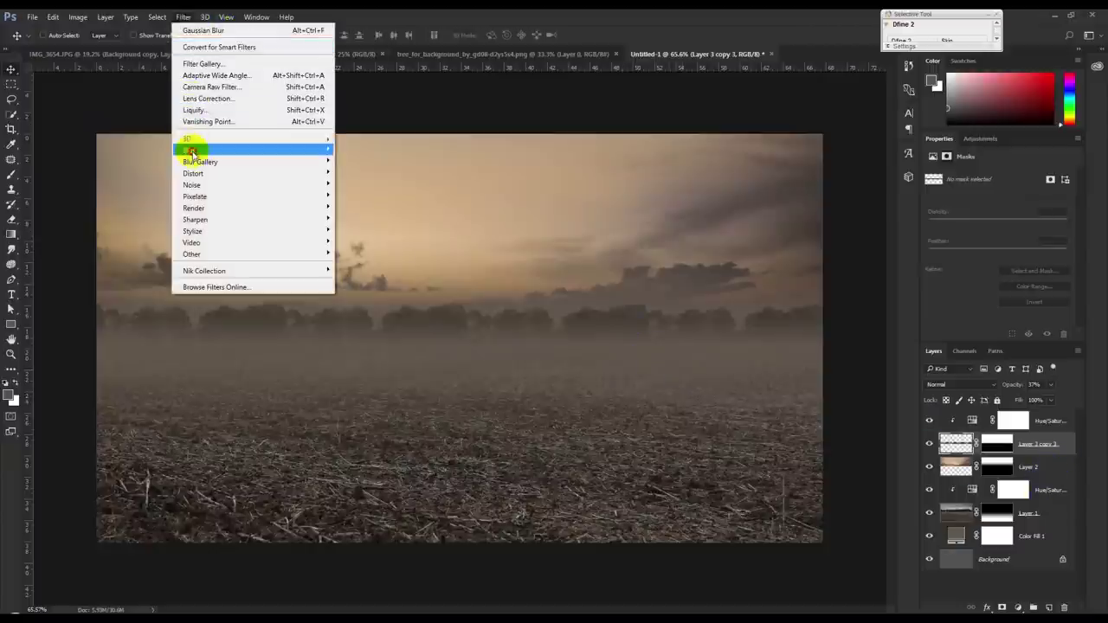
click(363, 196)
drag(685, 262, 681, 260)
click(769, 170)
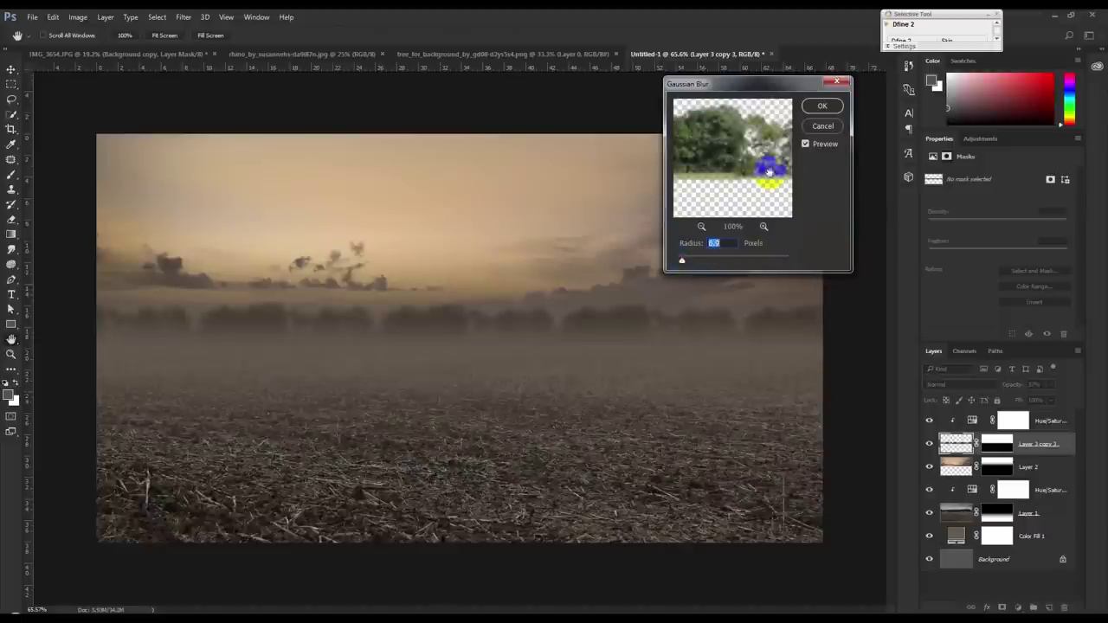
click(813, 114)
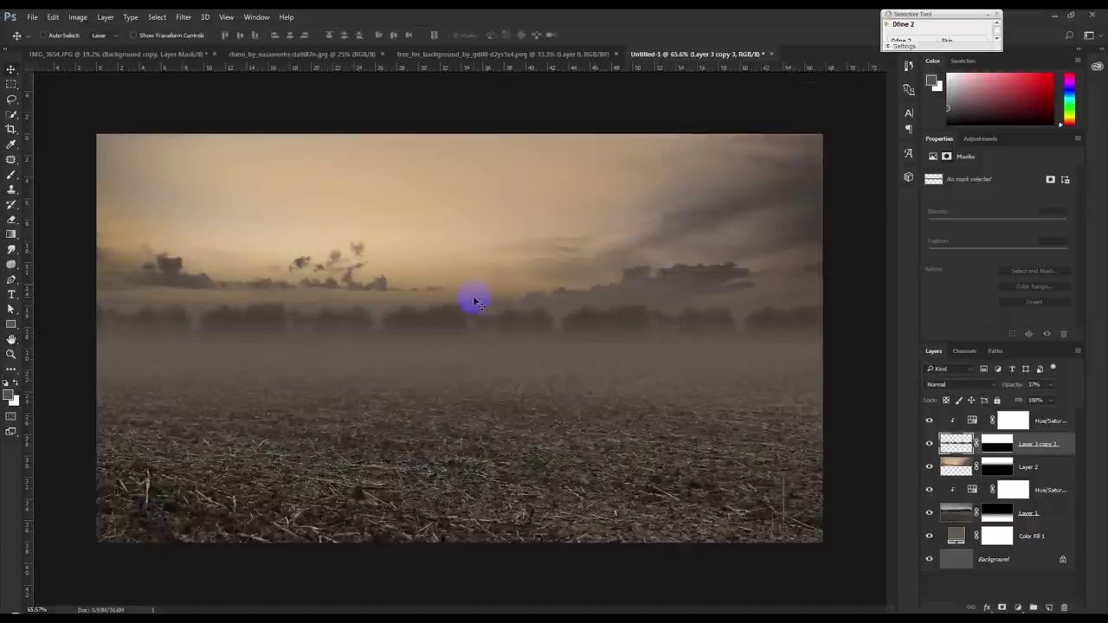
click(414, 53)
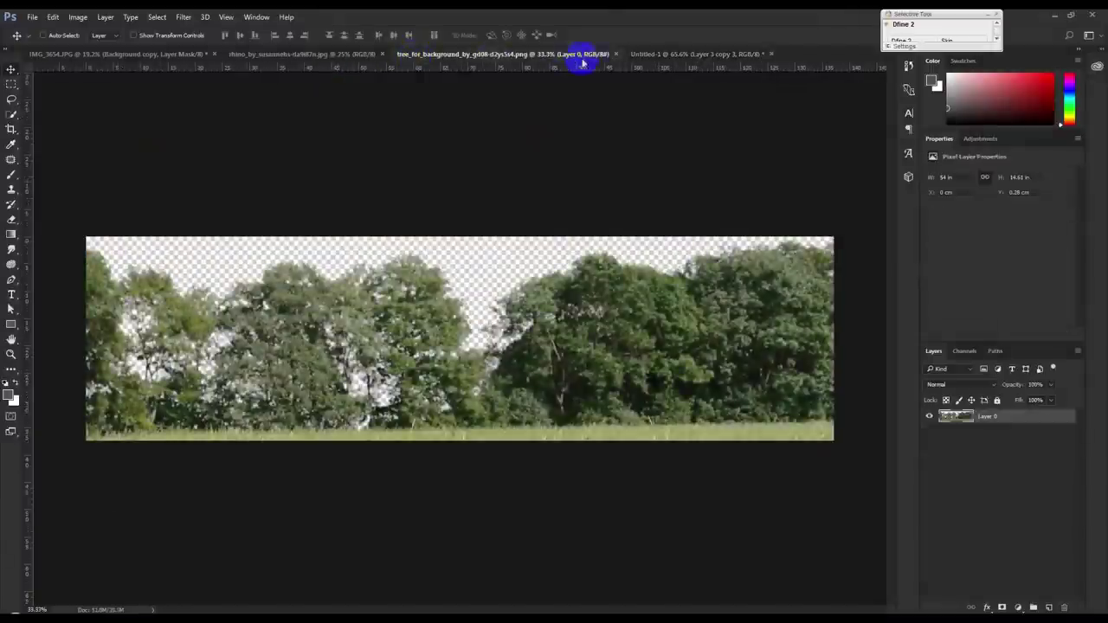
Close the tree image, bring up the rhino photo and choose the Quick Selection tool
click(614, 54)
click(358, 53)
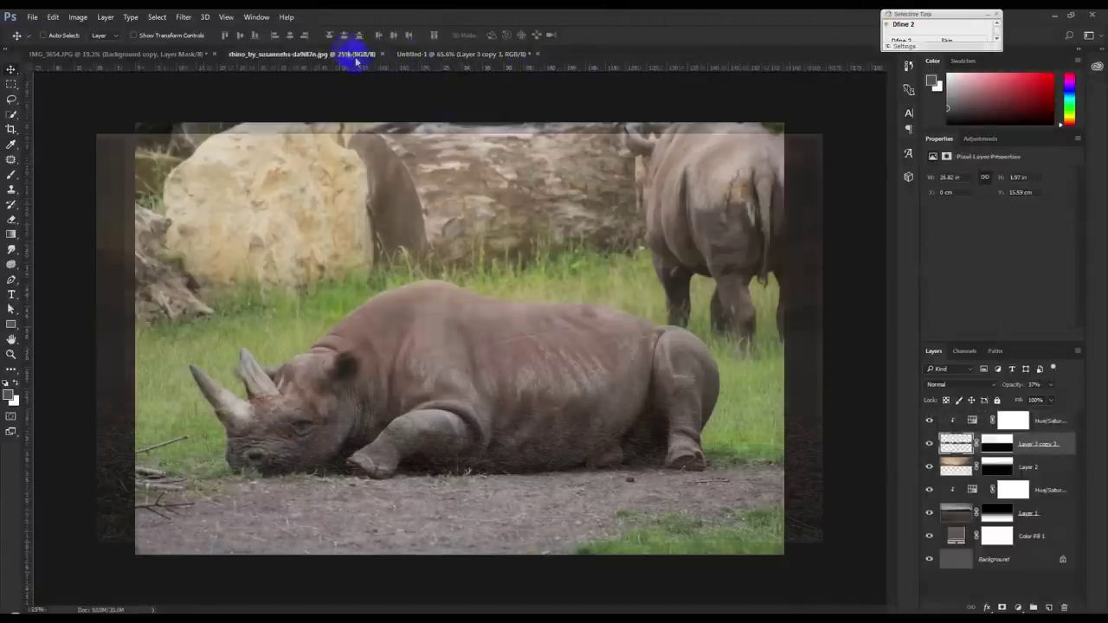
scroll(415, 399, up, 1)
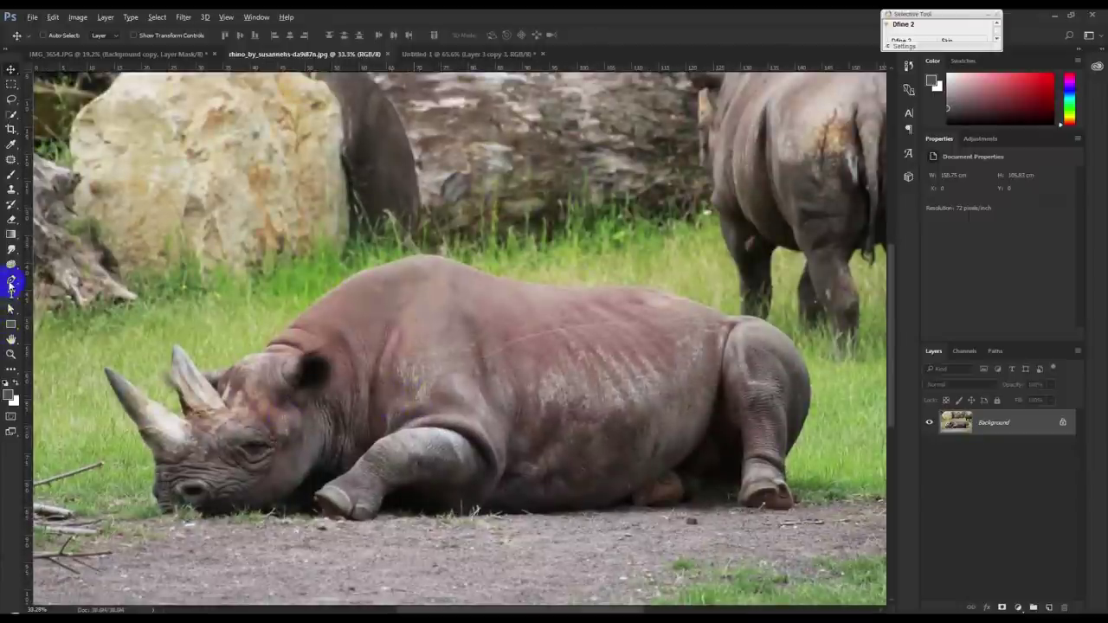
right_click(9, 118)
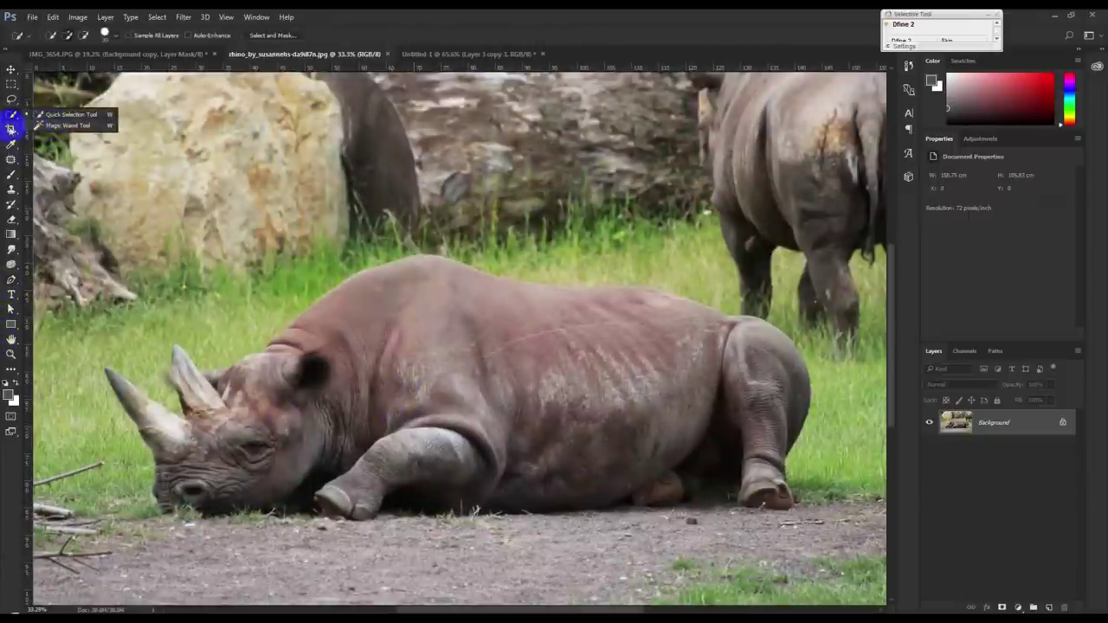
click(65, 114)
Quick-select the whole rhino, including hind leg, head, horns and nose, and mask Layer 0 to it
click(262, 411)
mouse_move(263, 412)
mouse_down()
mouse_move(280, 413)
mouse_move(370, 317)
mouse_move(485, 317)
mouse_move(717, 367)
mouse_move(729, 383)
mouse_up()
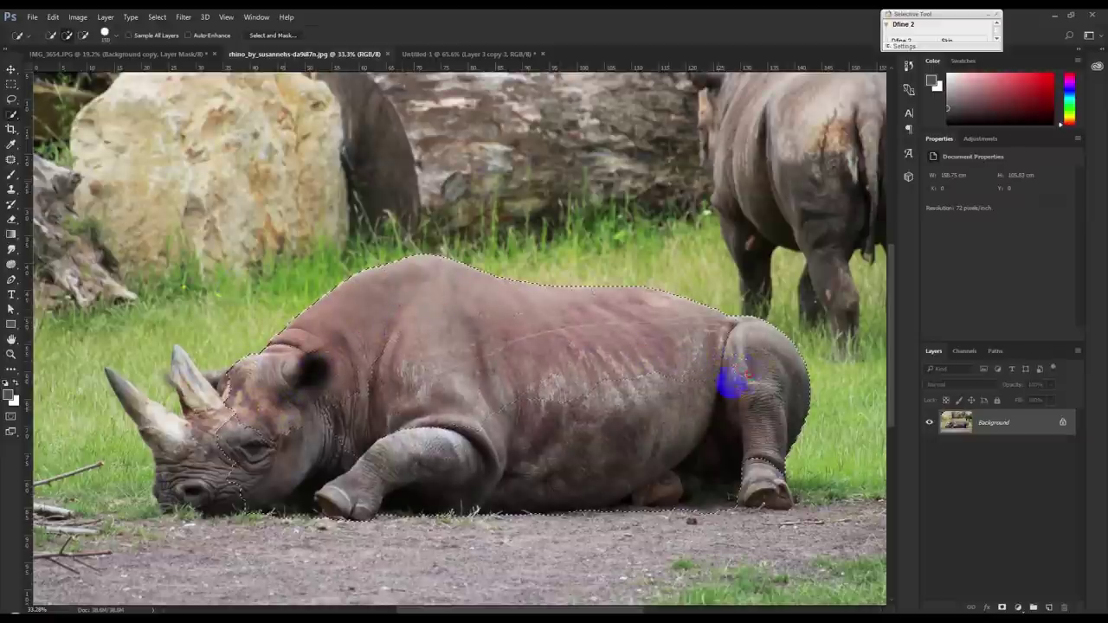
mouse_move(736, 321)
mouse_down()
mouse_move(800, 380)
mouse_move(784, 480)
mouse_up()
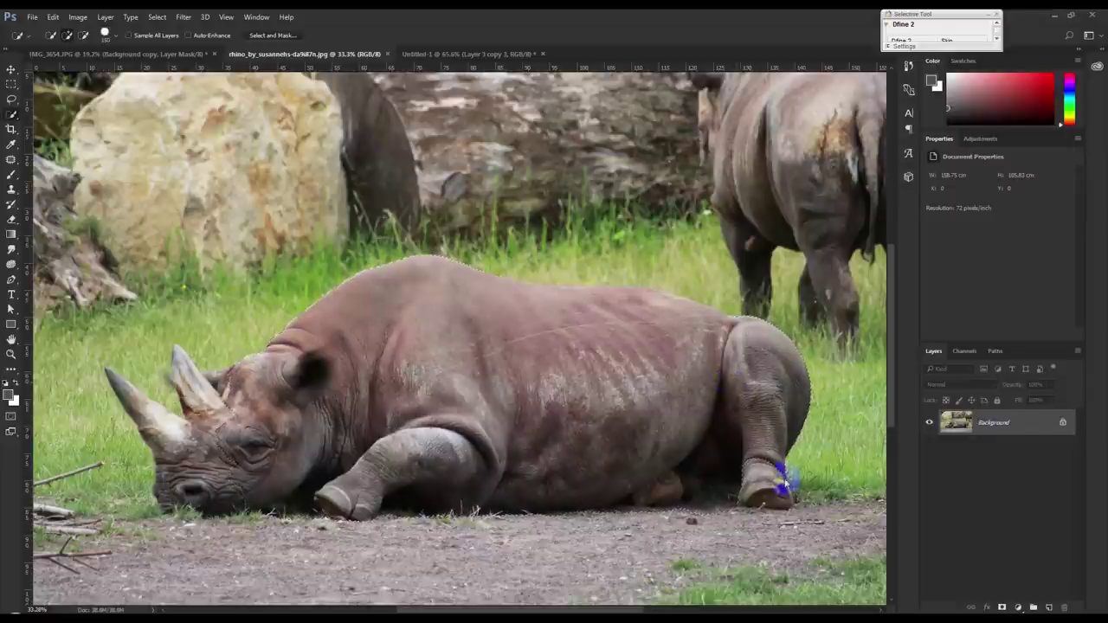
drag(314, 406, 286, 413)
mouse_move(218, 412)
mouse_down()
mouse_move(183, 371)
mouse_move(182, 437)
mouse_move(130, 398)
mouse_move(153, 421)
mouse_move(163, 496)
mouse_move(190, 510)
mouse_move(216, 502)
mouse_up()
mouse_move(766, 495)
mouse_down()
mouse_move(791, 490)
mouse_move(633, 460)
mouse_up()
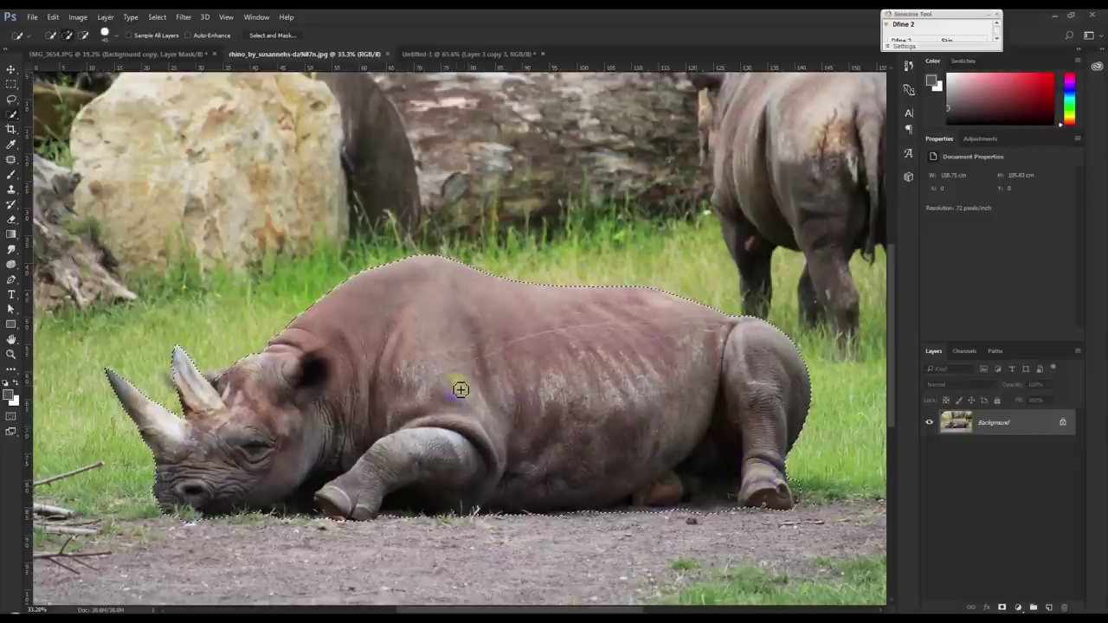
drag(262, 397, 185, 495)
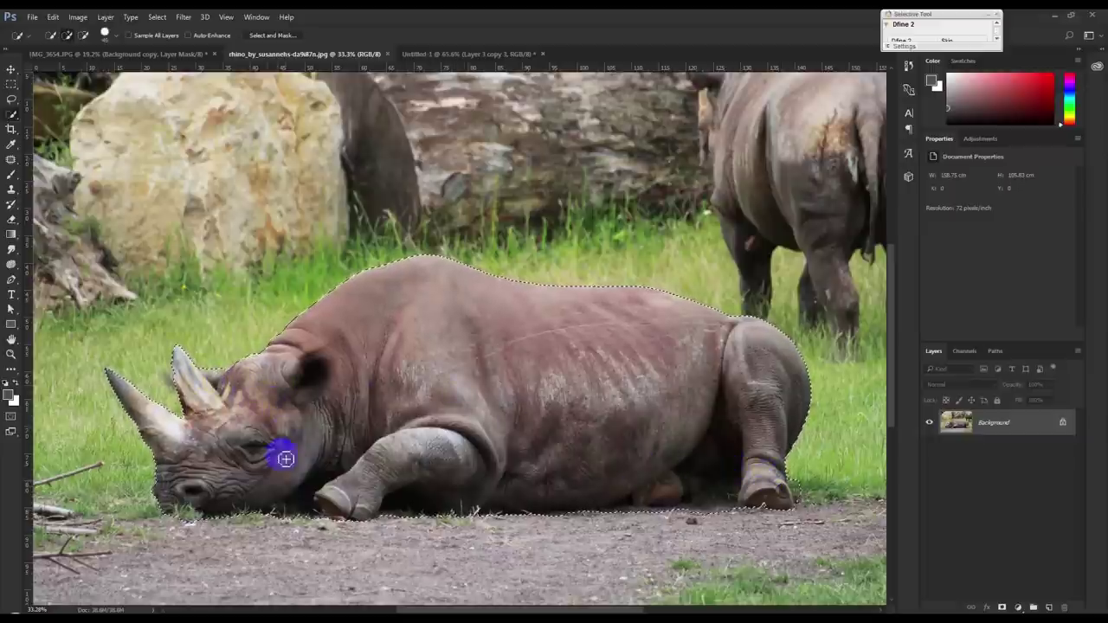
scroll(429, 448, down, 1)
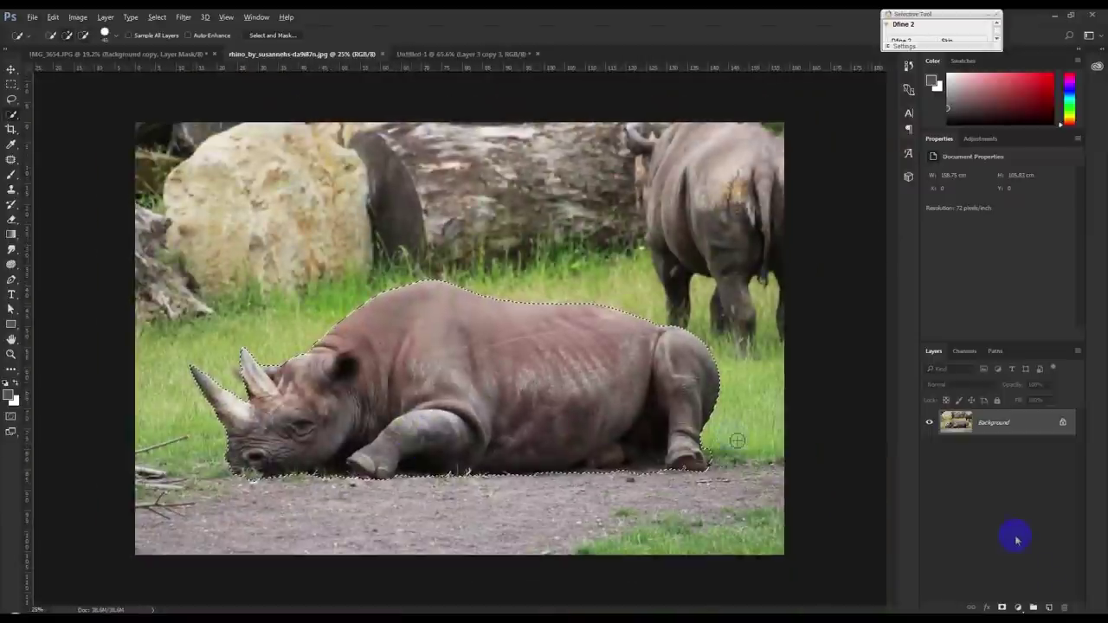
click(1001, 607)
Drag the masked rhino into Untitled-1, placing it above the Hue/Saturation adjustment
click(11, 69)
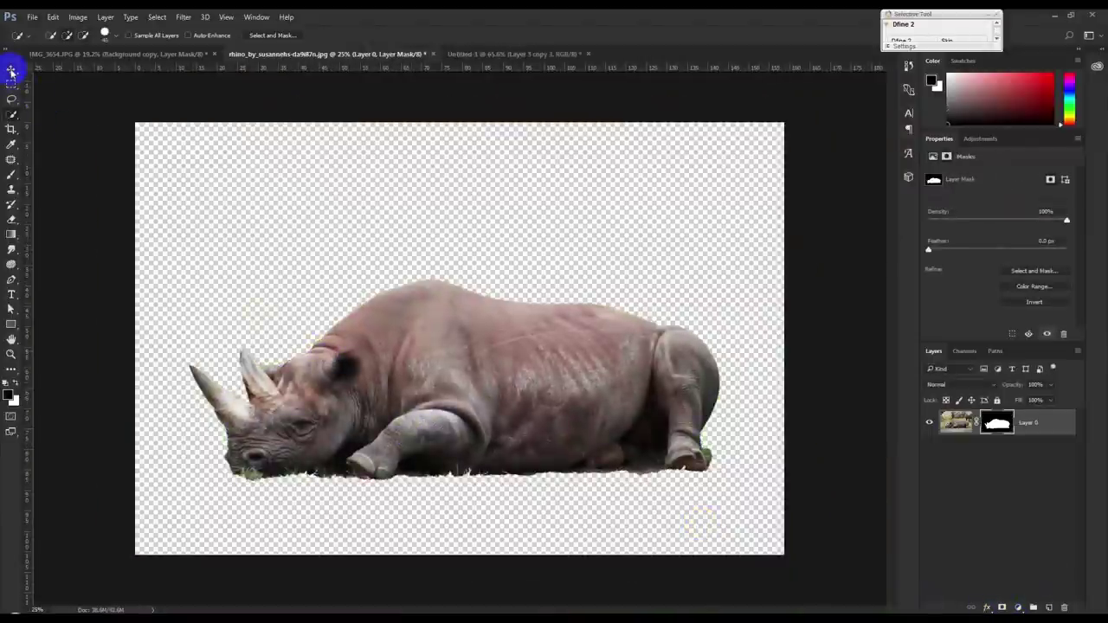
mouse_move(507, 371)
mouse_down()
mouse_move(482, 57)
mouse_move(463, 209)
mouse_up()
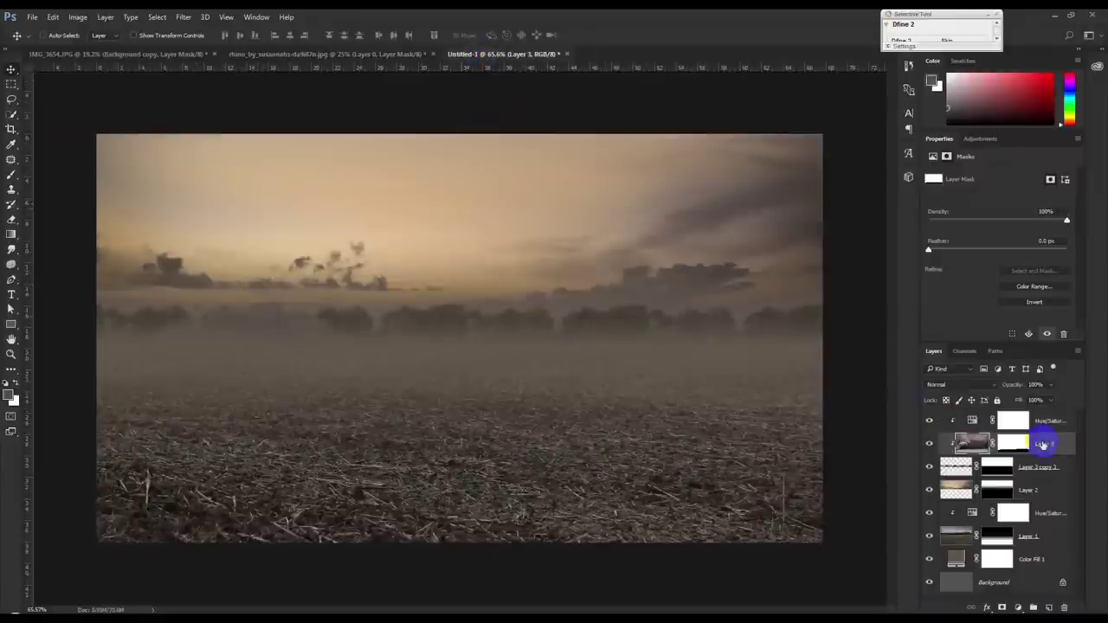
drag(1043, 444, 1043, 423)
Scale the rhino to about 30% and position it lying on the plowed field
key(ctrl+t)
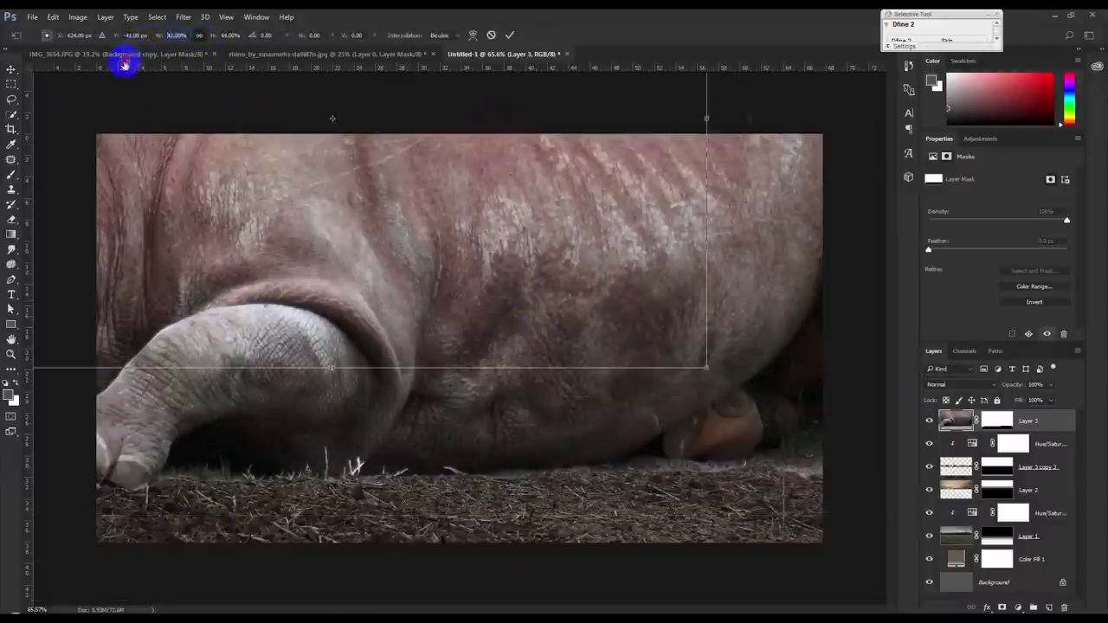
drag(160, 38, 116, 69)
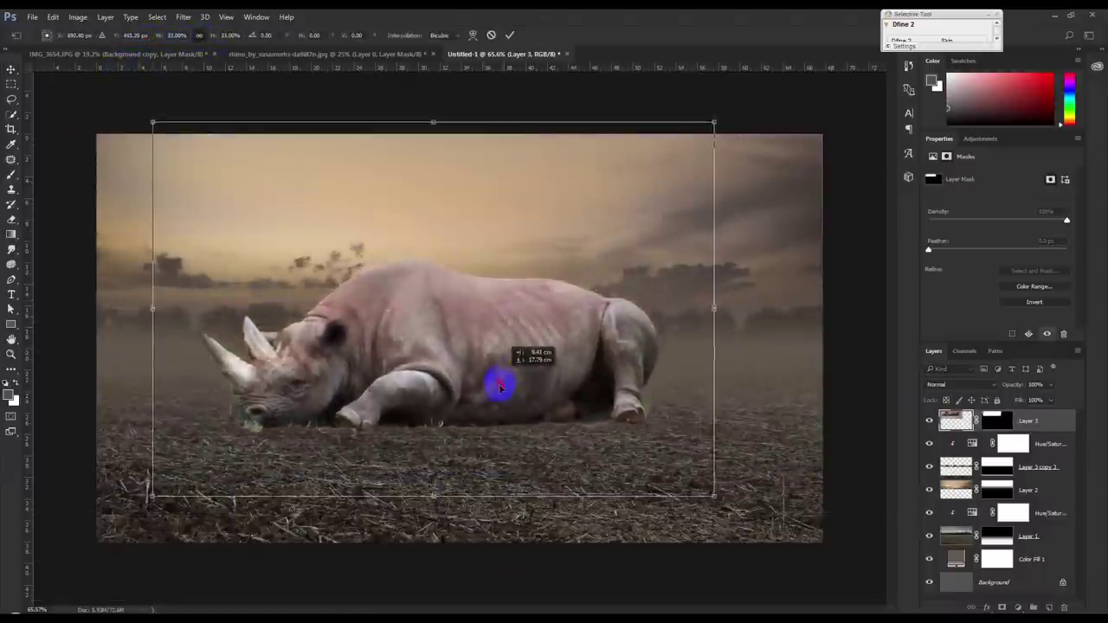
drag(441, 225, 509, 398)
drag(709, 155, 601, 270)
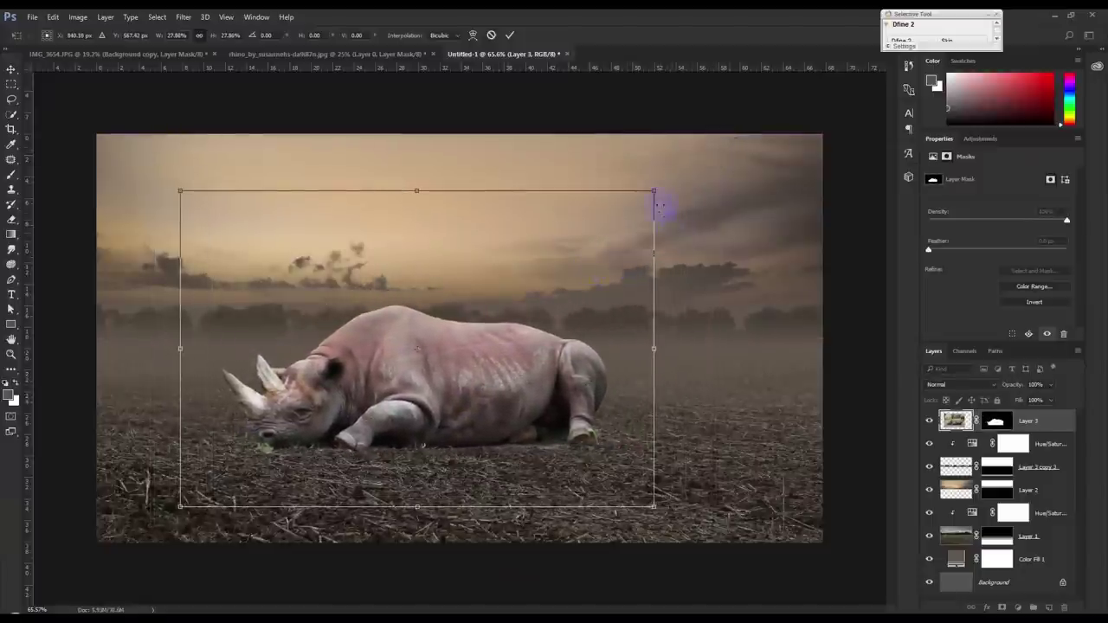
drag(662, 185, 614, 245)
double_click(574, 297)
drag(568, 292, 577, 317)
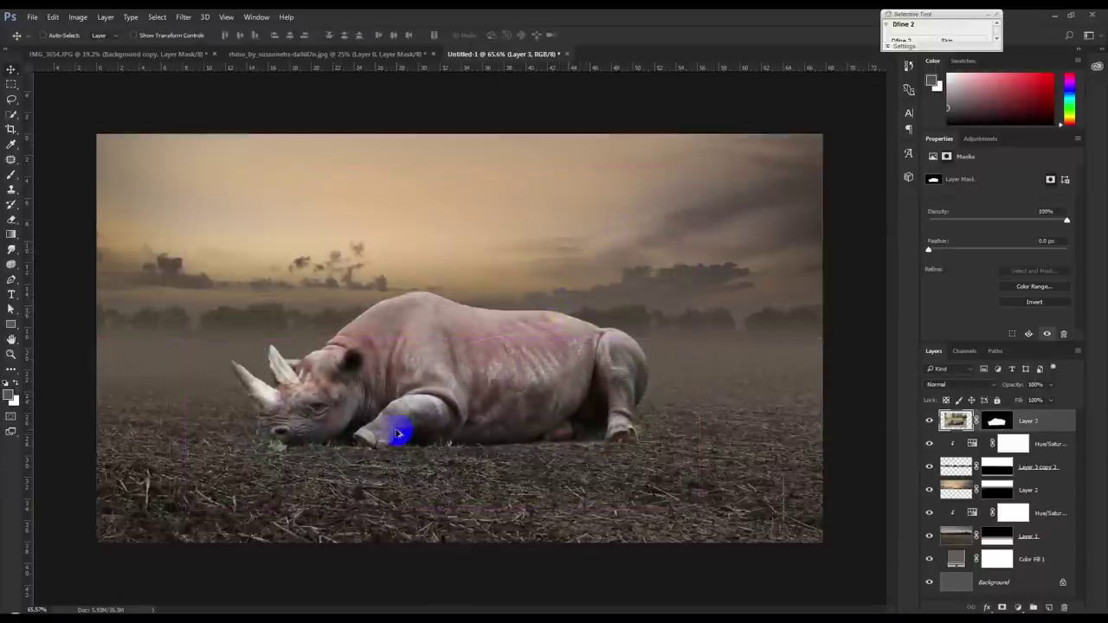
Zoom in on the horns and set up a soft round Brush on Layer 3's mask
scroll(398, 432, up, 2)
scroll(398, 436, up, 3)
scroll(366, 428, up, 3)
scroll(254, 442, up, 3)
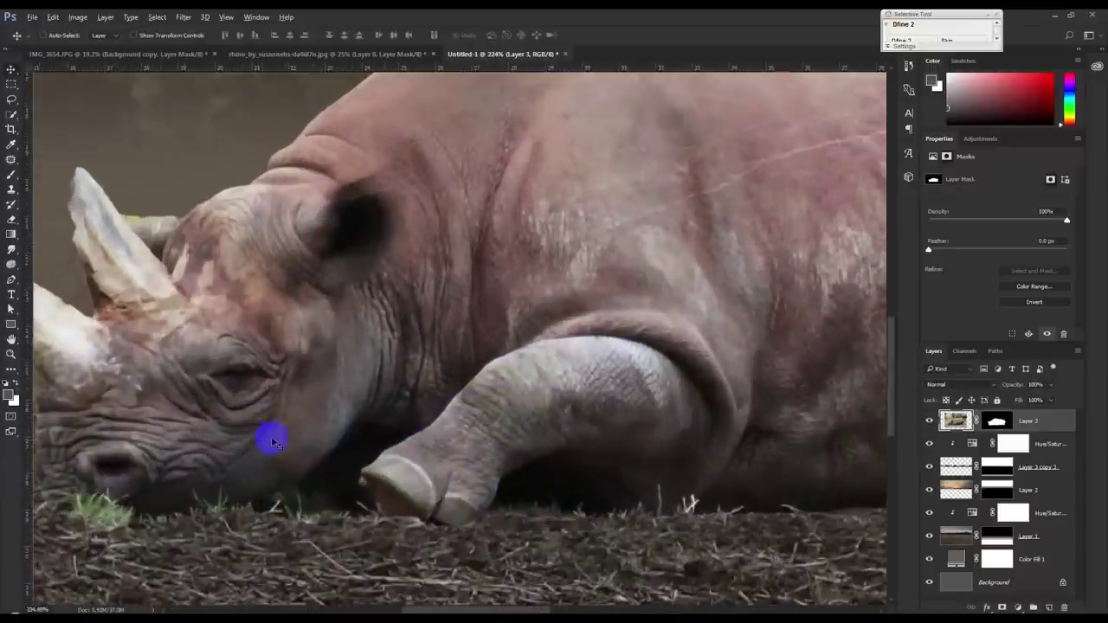
scroll(531, 408, up, 2)
drag(242, 255, 259, 269)
click(240, 310)
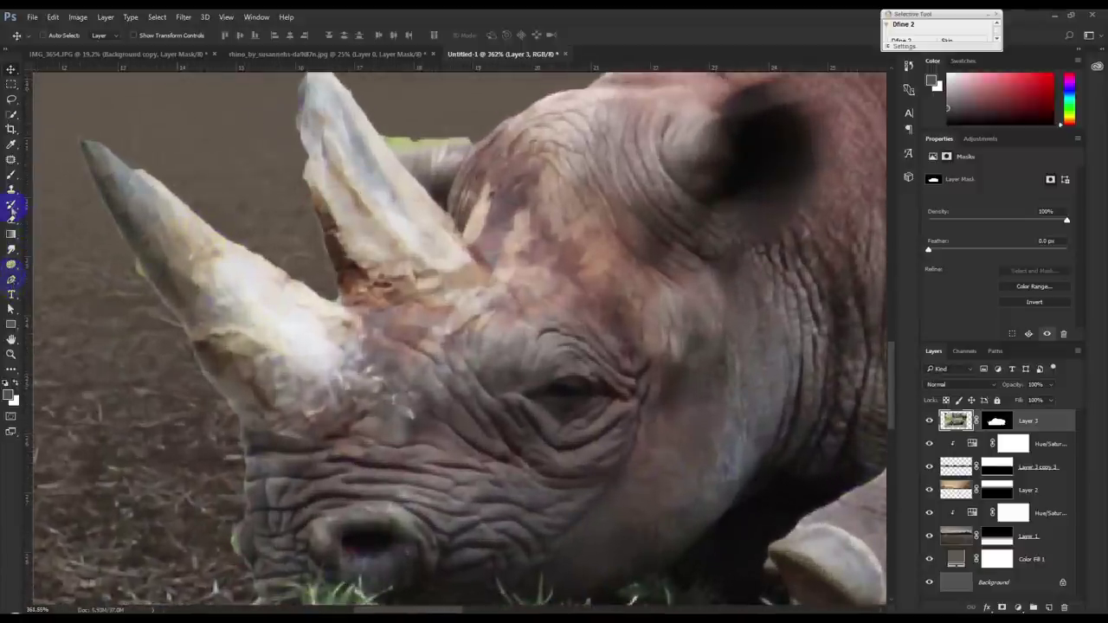
click(11, 174)
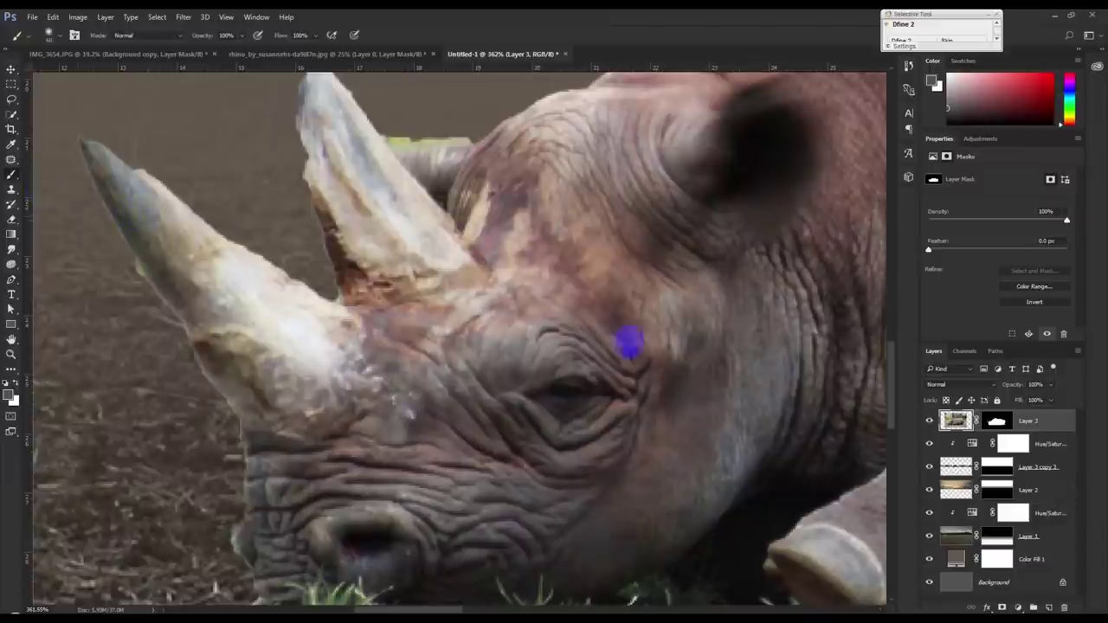
scroll(224, 349, left, 3)
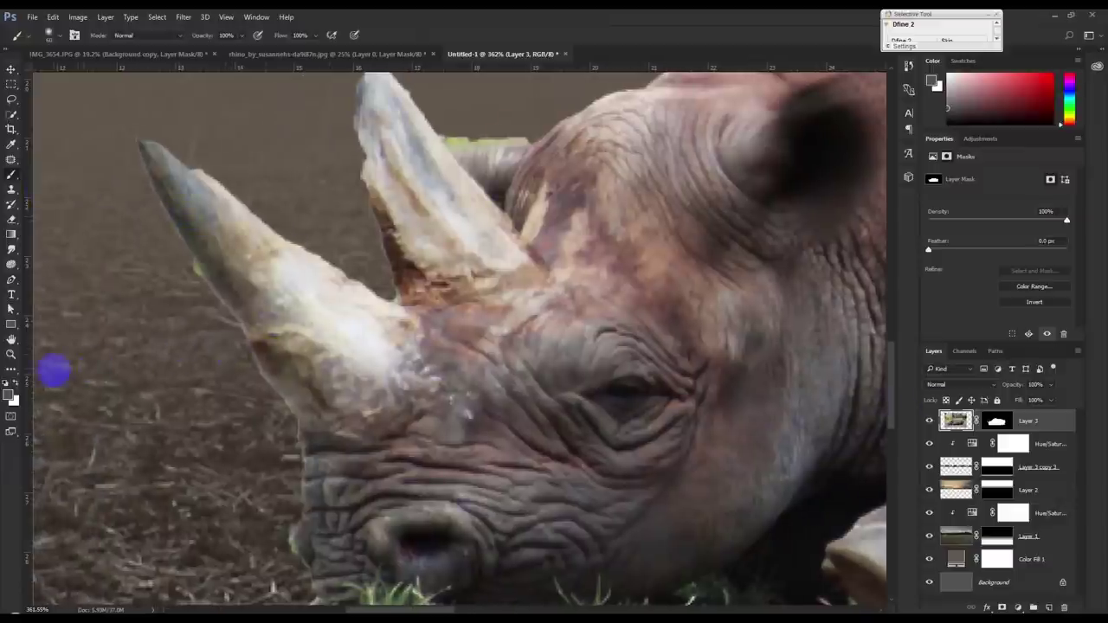
click(996, 420)
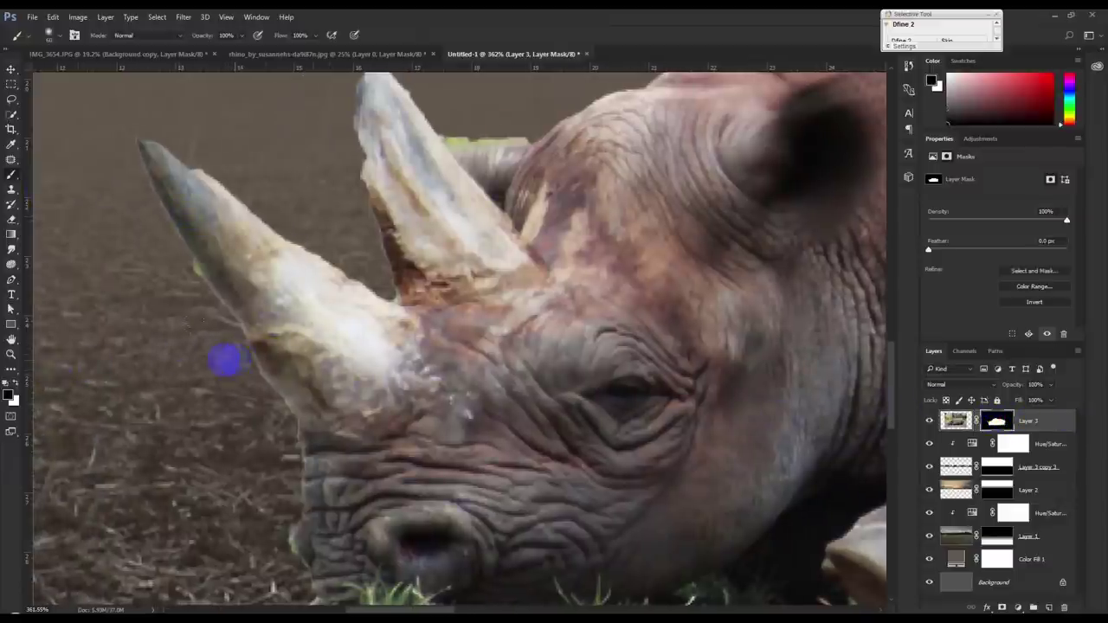
right_click(141, 302)
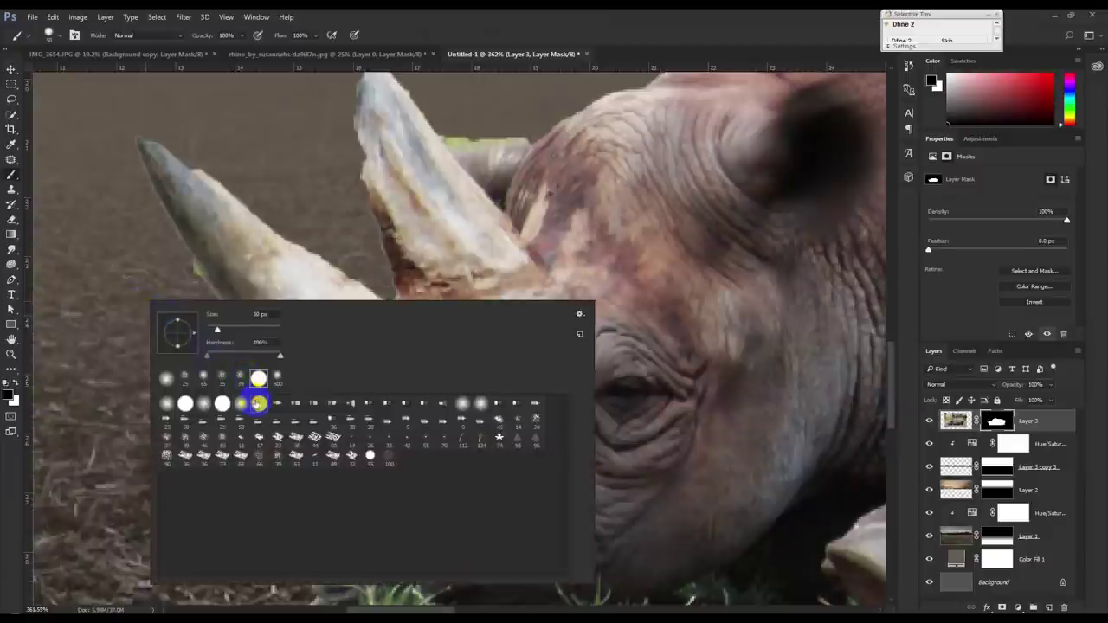
double_click(254, 404)
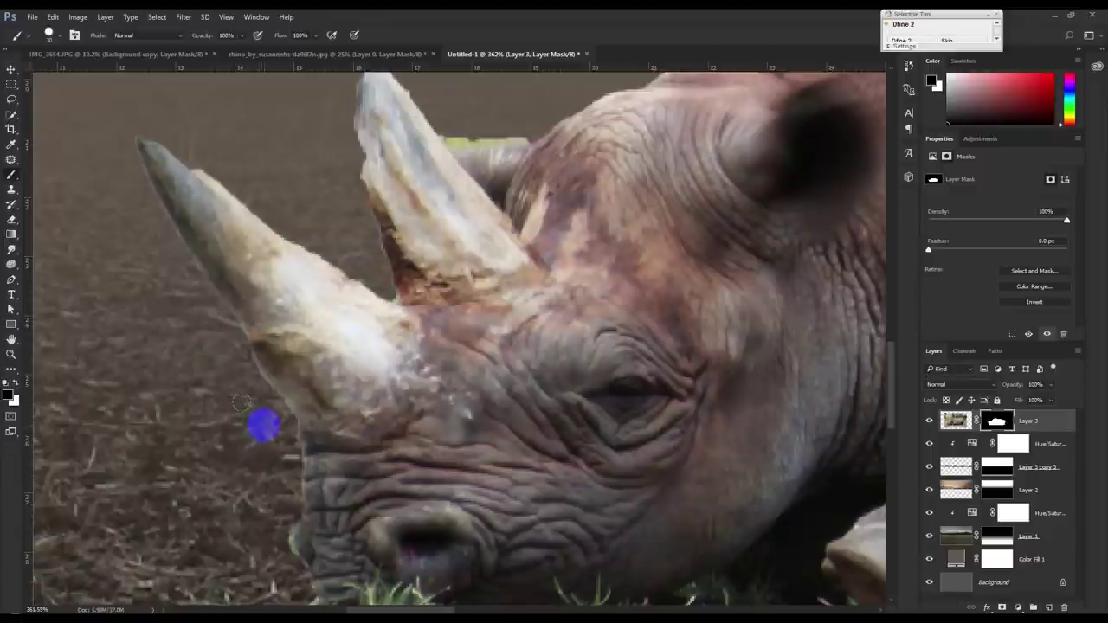
Paint black along both horn edges to hide the dirt fringe and greenish strip
drag(201, 140, 277, 197)
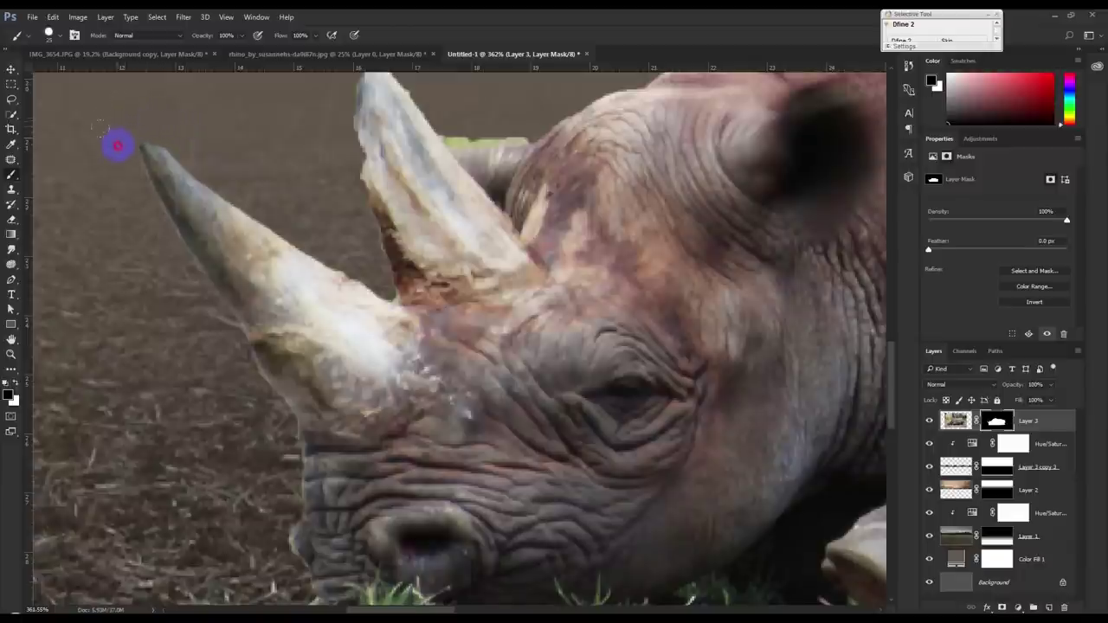
scroll(323, 145, up, 3)
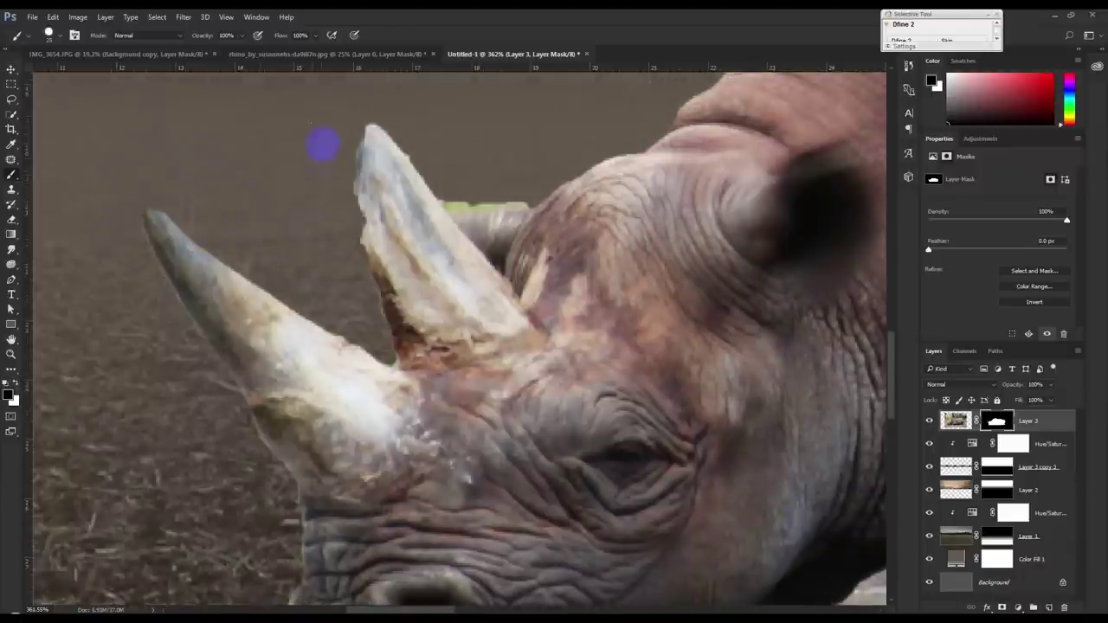
drag(345, 192, 351, 240)
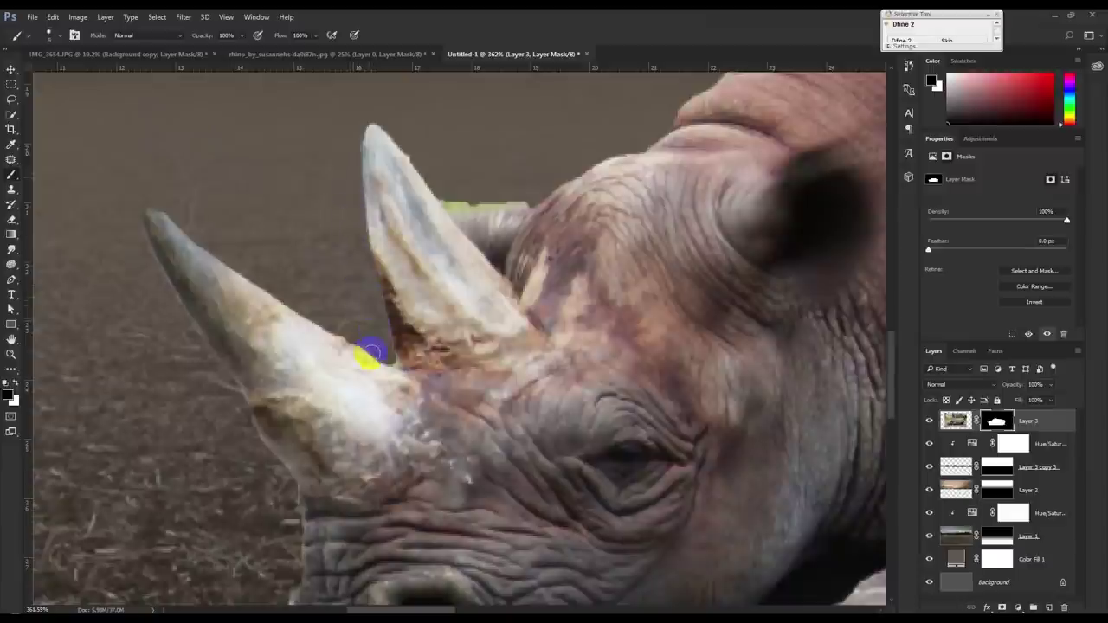
click(436, 210)
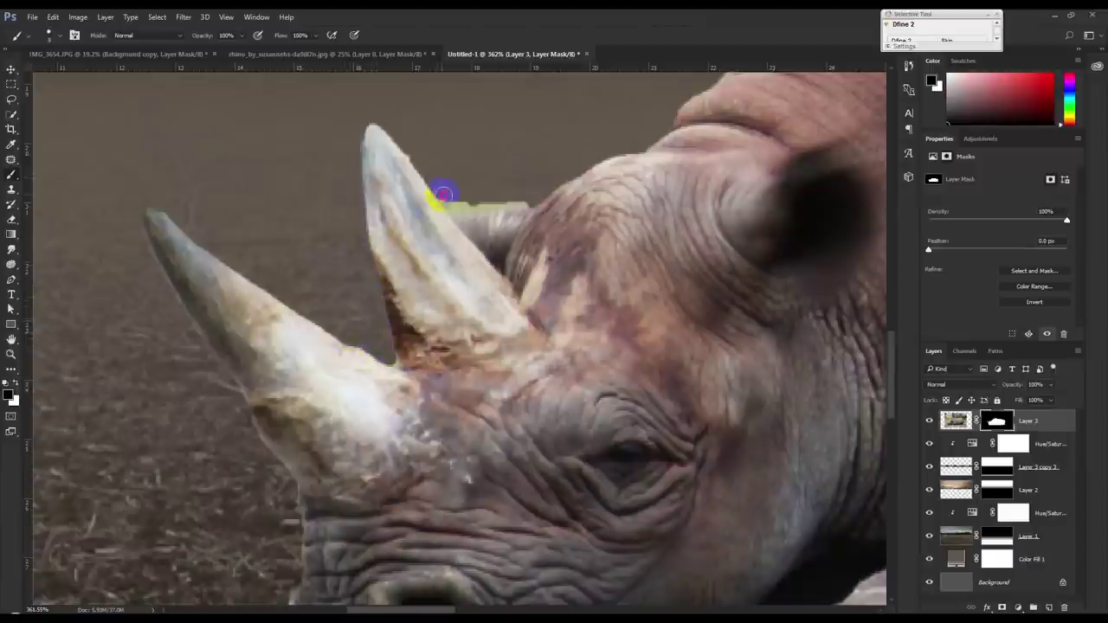
drag(460, 200, 508, 195)
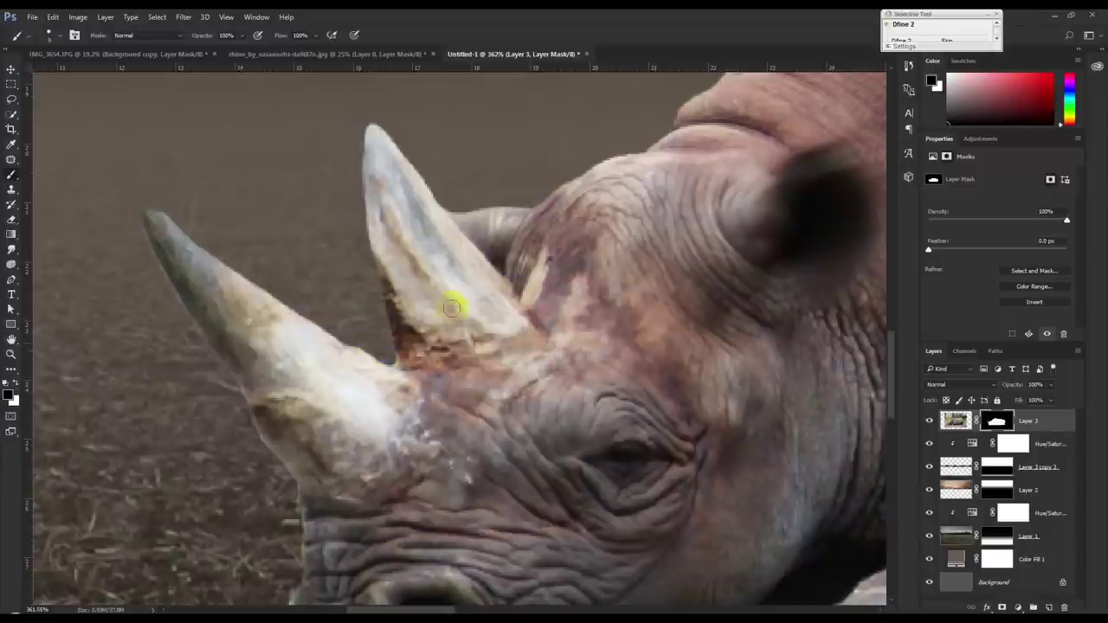
key(ctrl+0)
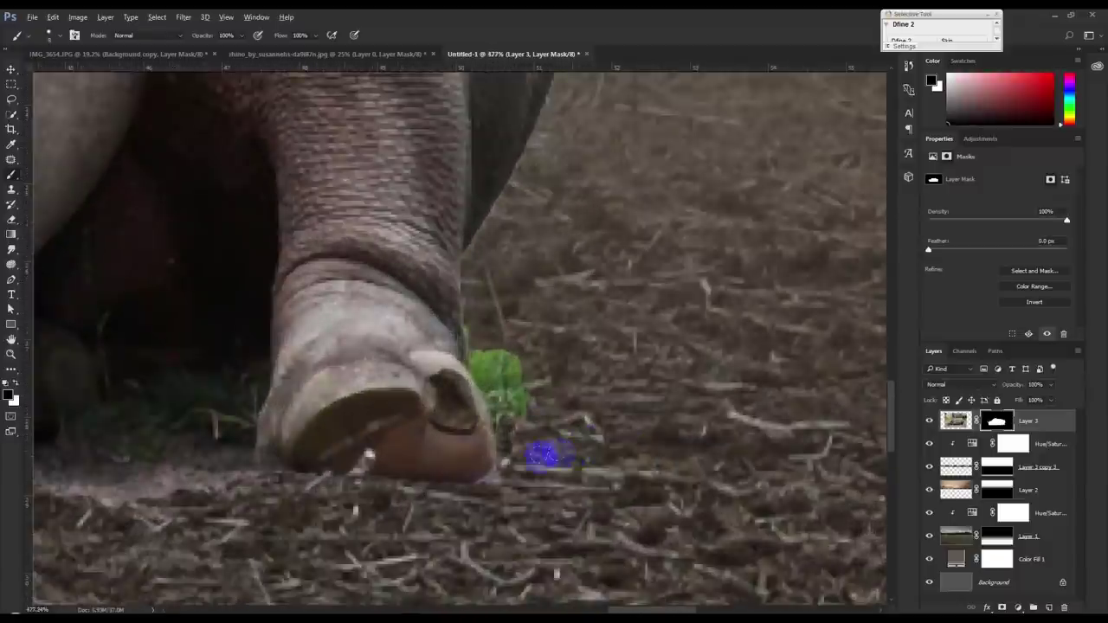
Mask out the green plant by the hind foot and blend the ground edge below it
mouse_move(515, 459)
mouse_down()
mouse_move(477, 364)
mouse_move(515, 408)
mouse_up()
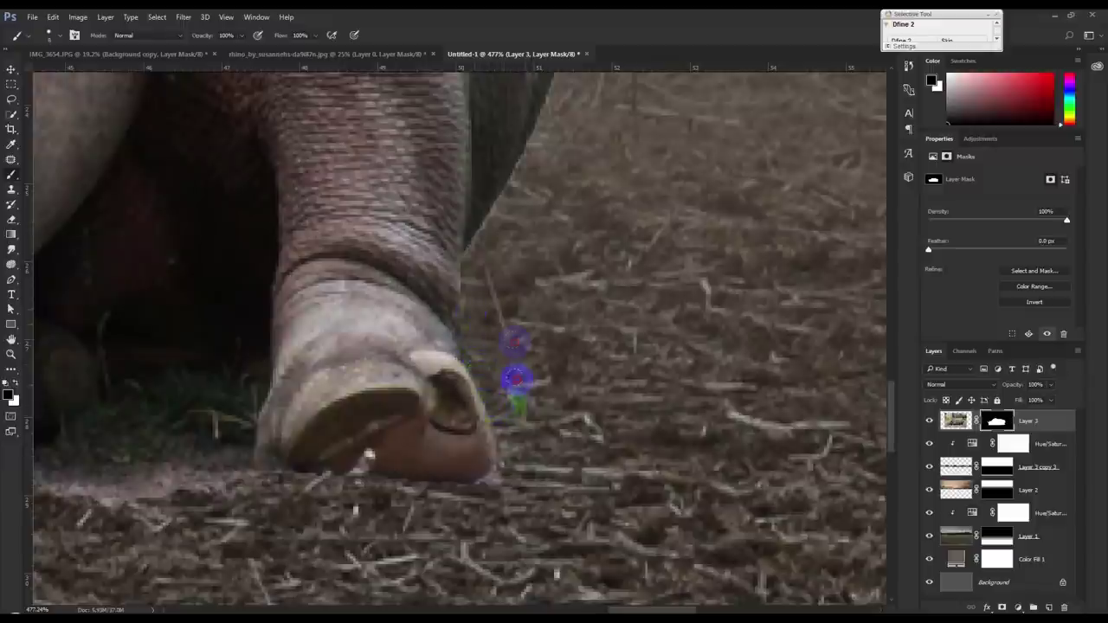
scroll(519, 435, down, 2)
scroll(341, 441, down, 2)
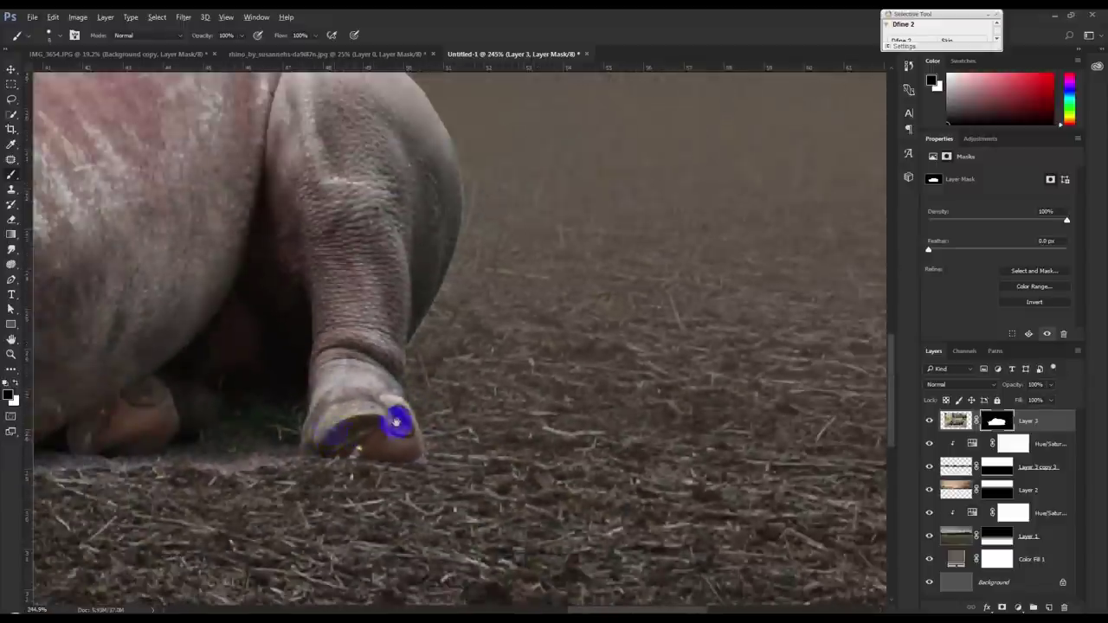
scroll(391, 420, down, 2)
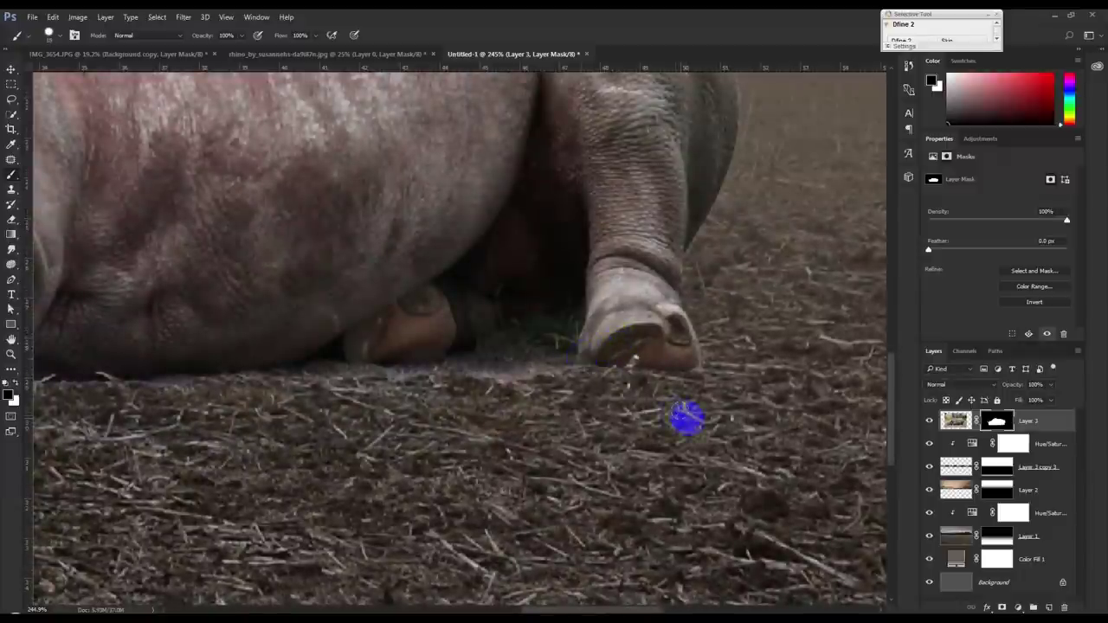
right_click(630, 424)
click(740, 434)
key(Return)
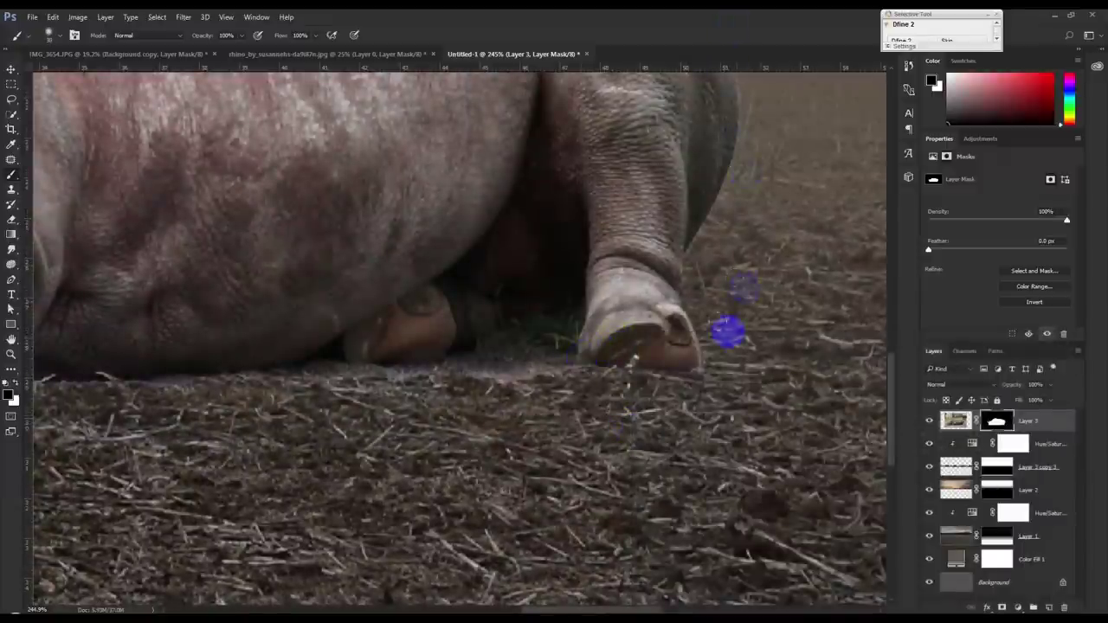
mouse_move(684, 391)
mouse_down()
mouse_move(569, 384)
mouse_move(537, 363)
mouse_move(554, 353)
mouse_move(544, 342)
mouse_move(460, 383)
mouse_move(248, 396)
mouse_up()
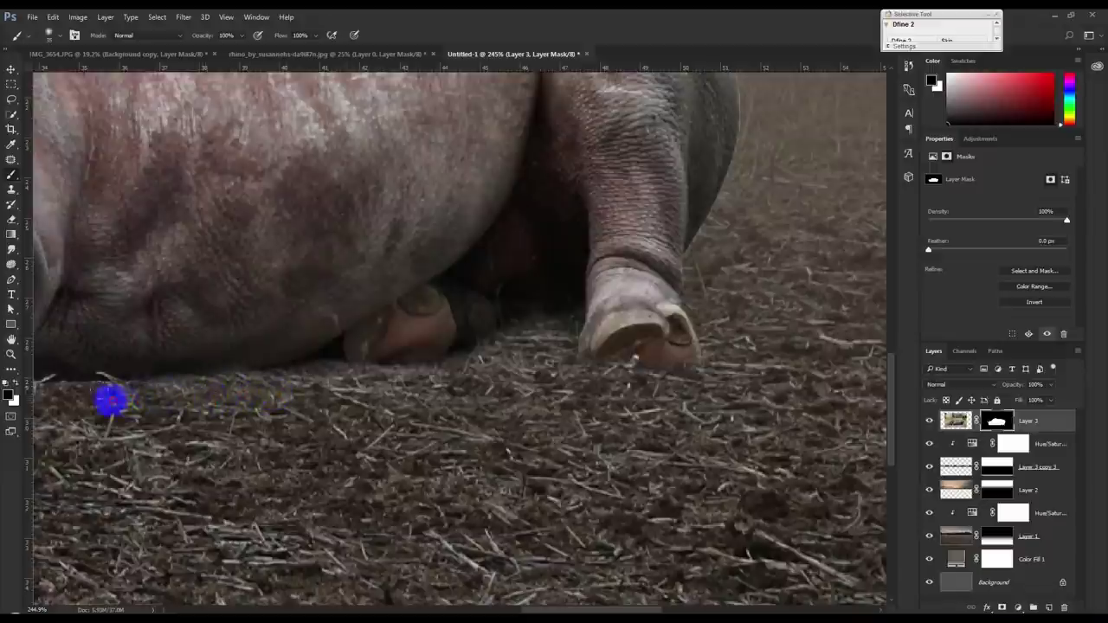
At 46% brush opacity, blend the mask into the soil from the front foot to the nose
drag(111, 396, 531, 376)
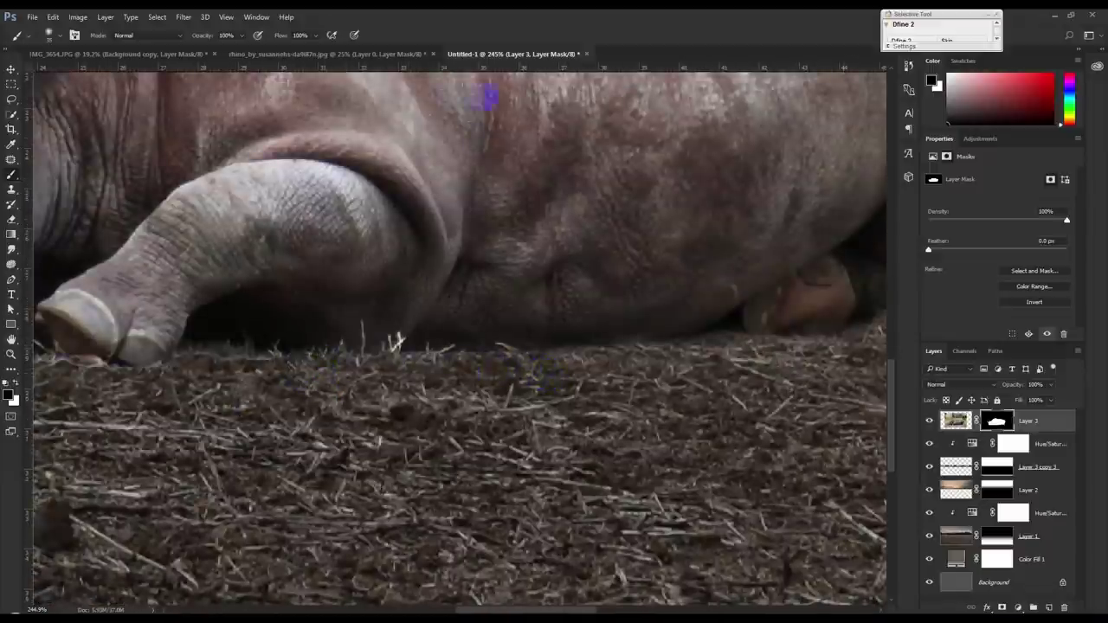
drag(200, 38, 163, 43)
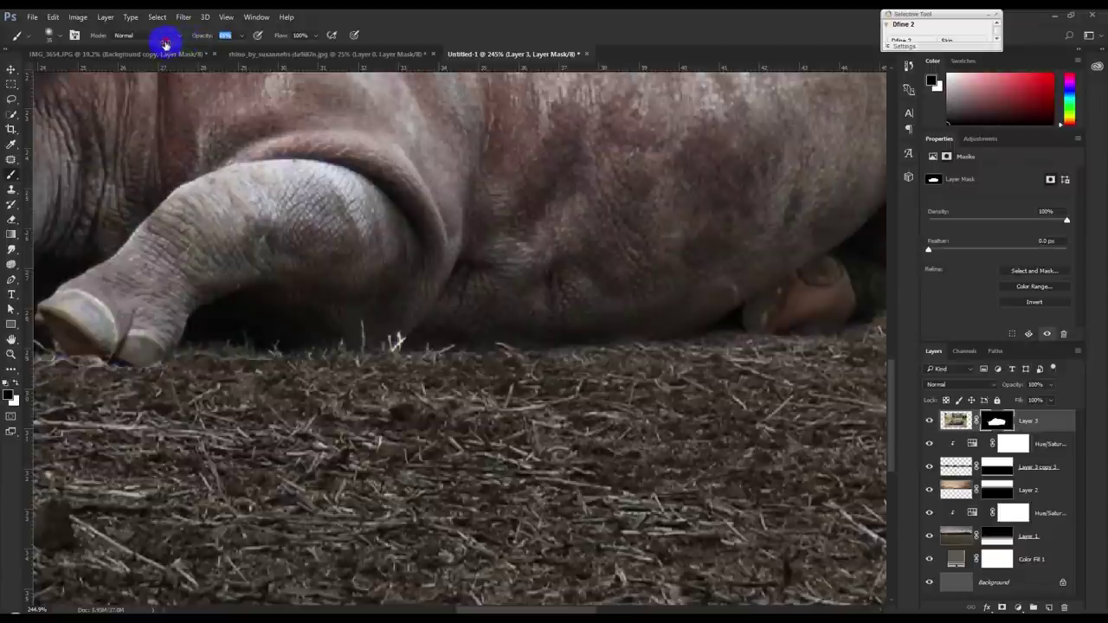
drag(341, 285, 532, 323)
drag(478, 388, 430, 396)
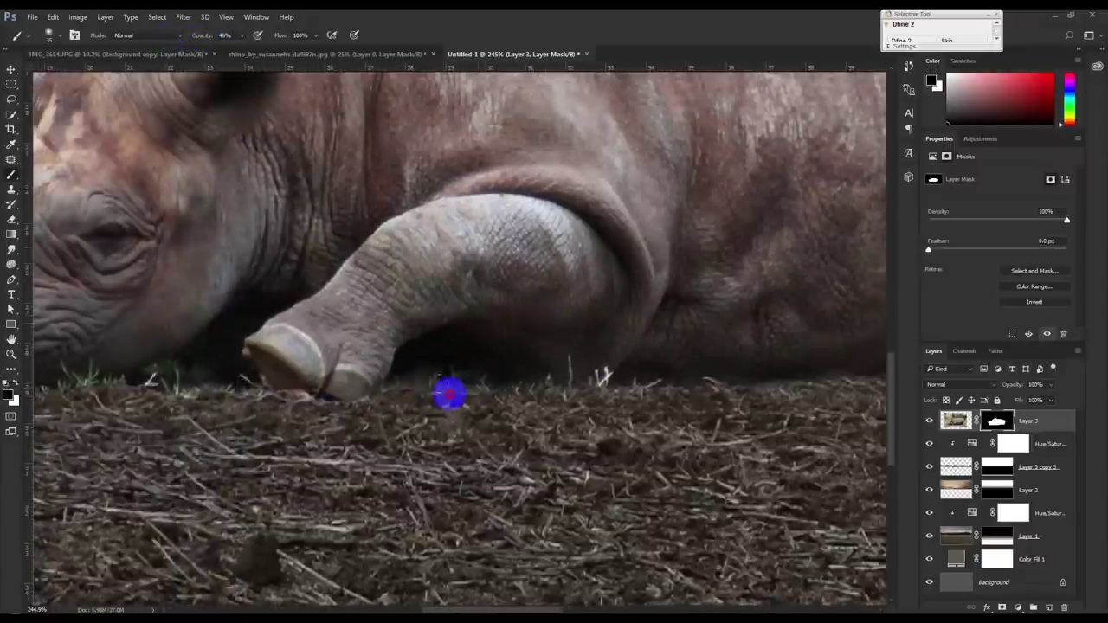
drag(615, 407, 725, 403)
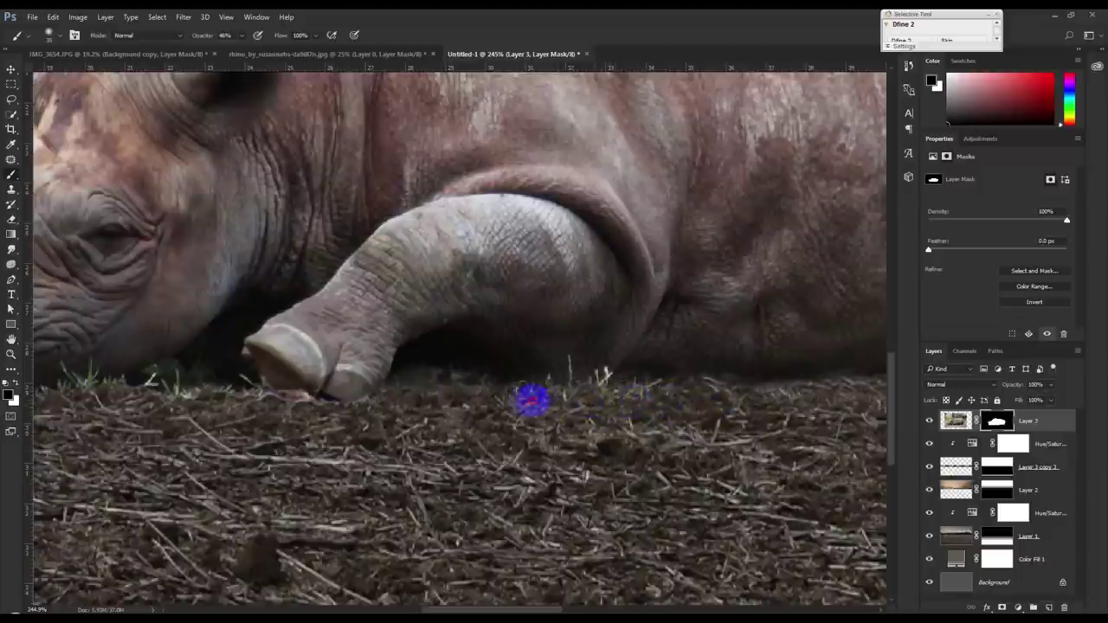
drag(532, 400, 732, 410)
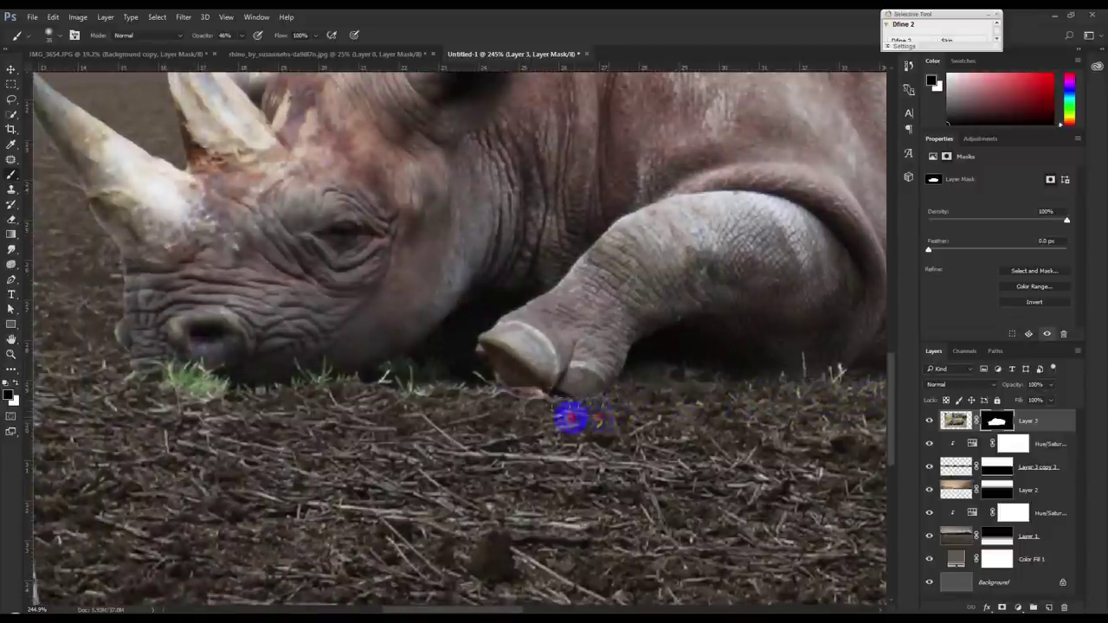
mouse_move(519, 407)
mouse_down()
mouse_move(438, 384)
mouse_move(343, 392)
mouse_up()
mouse_move(246, 402)
mouse_down()
mouse_move(161, 397)
mouse_move(228, 396)
mouse_up()
drag(151, 384, 86, 325)
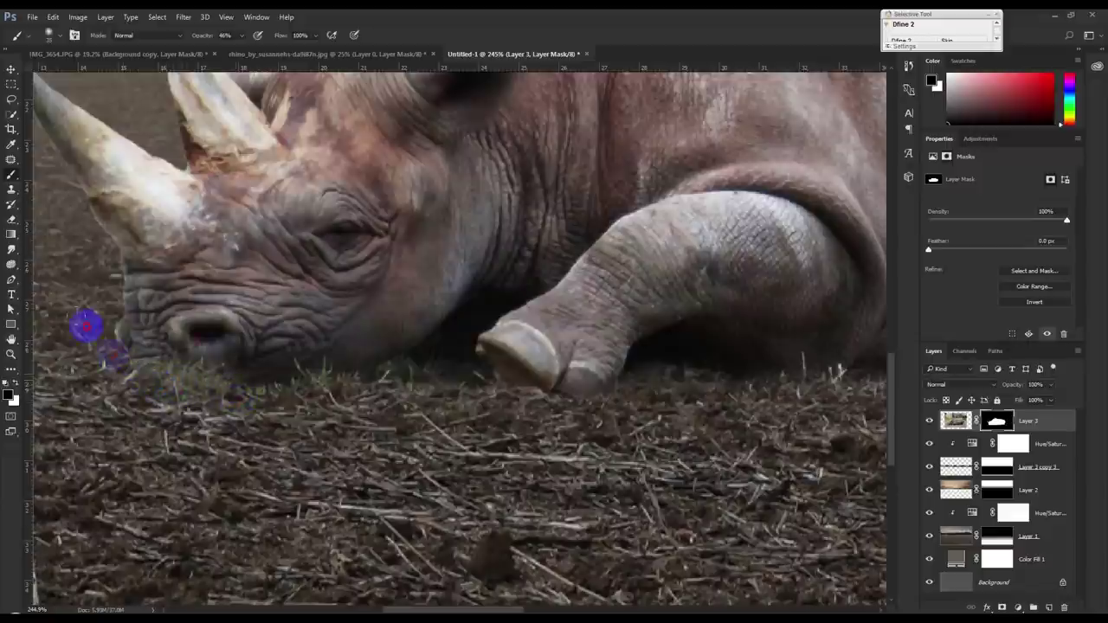
mouse_move(115, 364)
mouse_down()
mouse_move(346, 387)
mouse_move(325, 374)
mouse_move(417, 386)
mouse_move(453, 366)
mouse_move(470, 395)
mouse_move(611, 403)
mouse_move(776, 378)
mouse_move(650, 379)
mouse_move(697, 415)
mouse_up()
Nudge the rhino layer slightly into its final position
scroll(693, 417, down, 5)
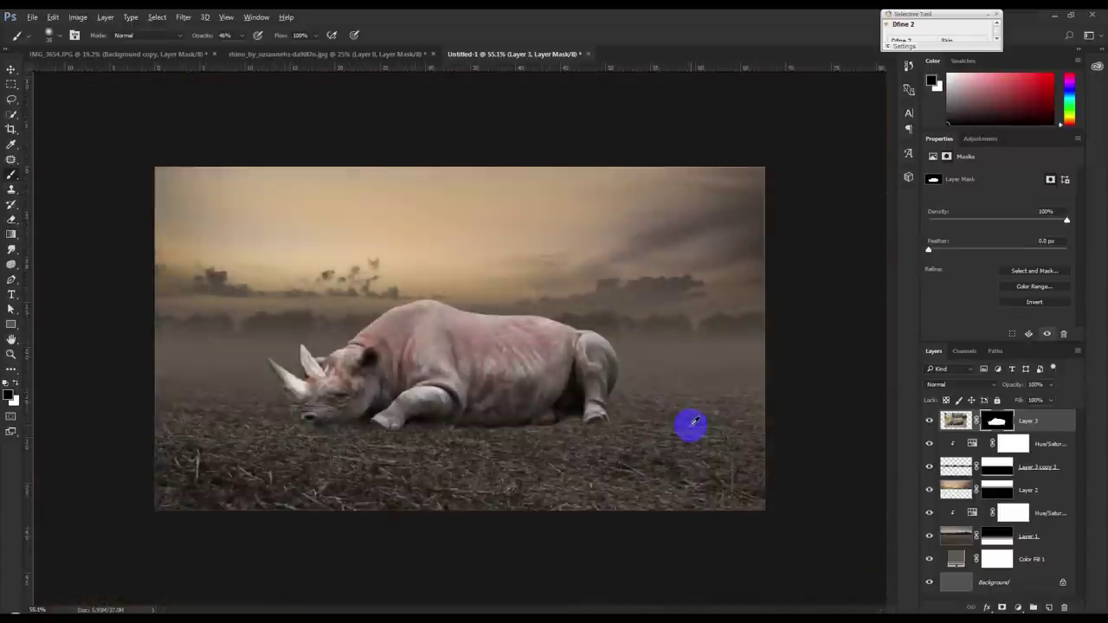
scroll(694, 422, up, 1)
click(12, 69)
drag(472, 320, 480, 326)
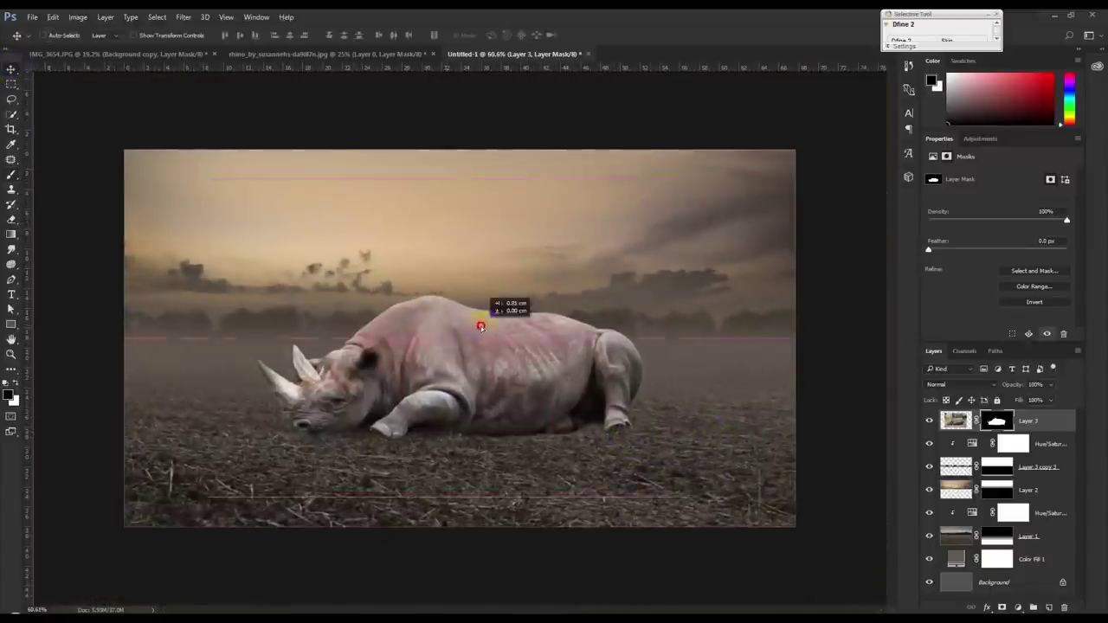
scroll(498, 377, up, 1)
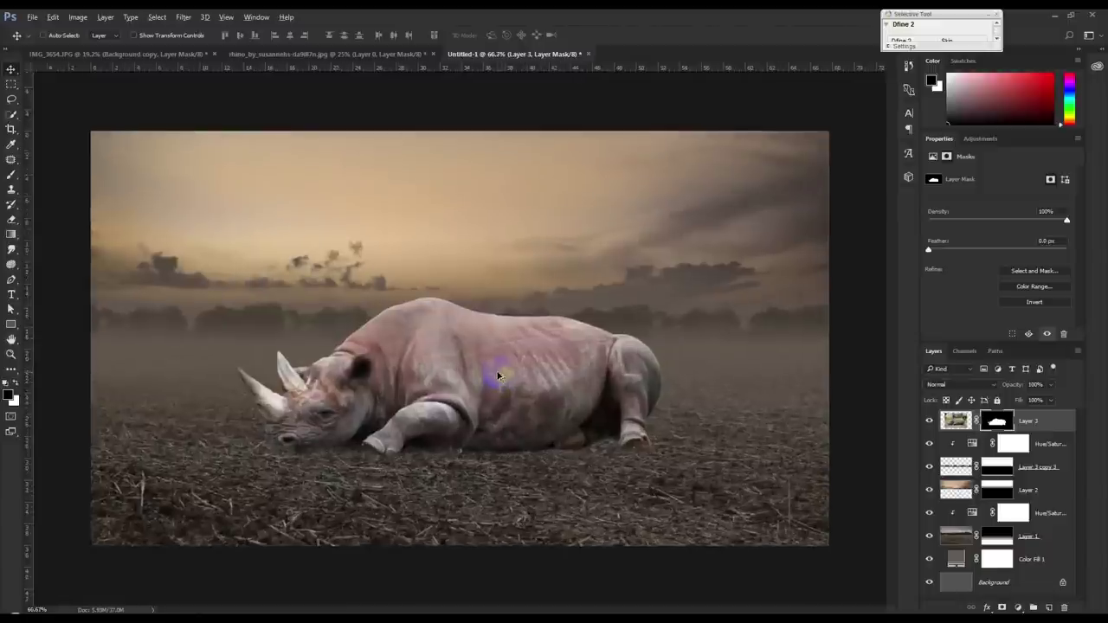
drag(514, 375, 509, 371)
click(1018, 607)
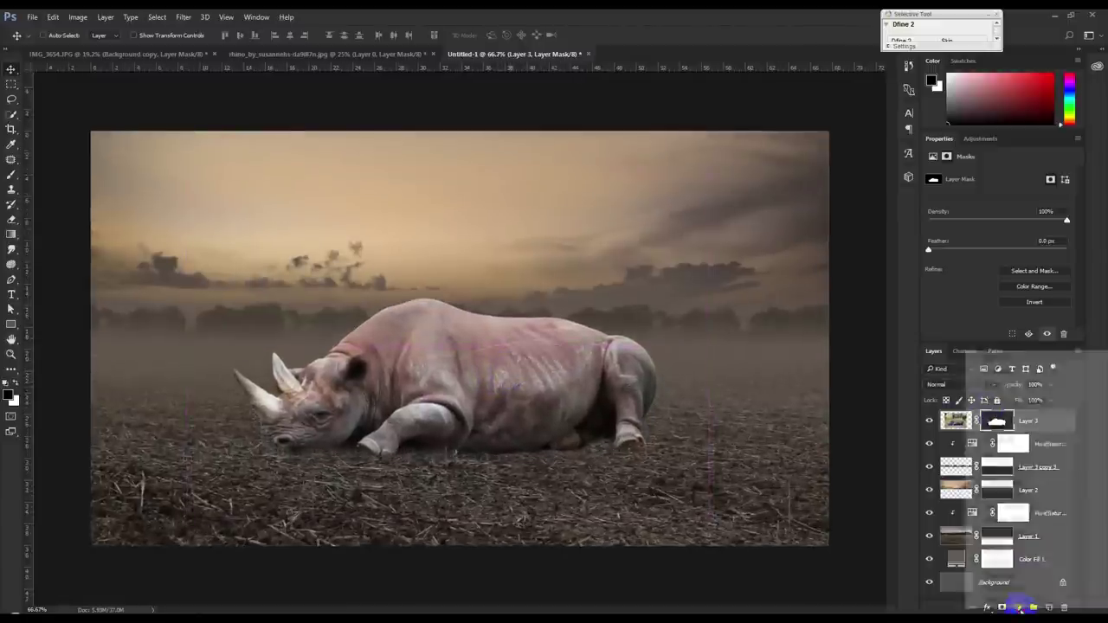
Clip a Hue/Saturation layer to the rhino with Saturation -34 and Hue +4
click(1005, 469)
click(994, 334)
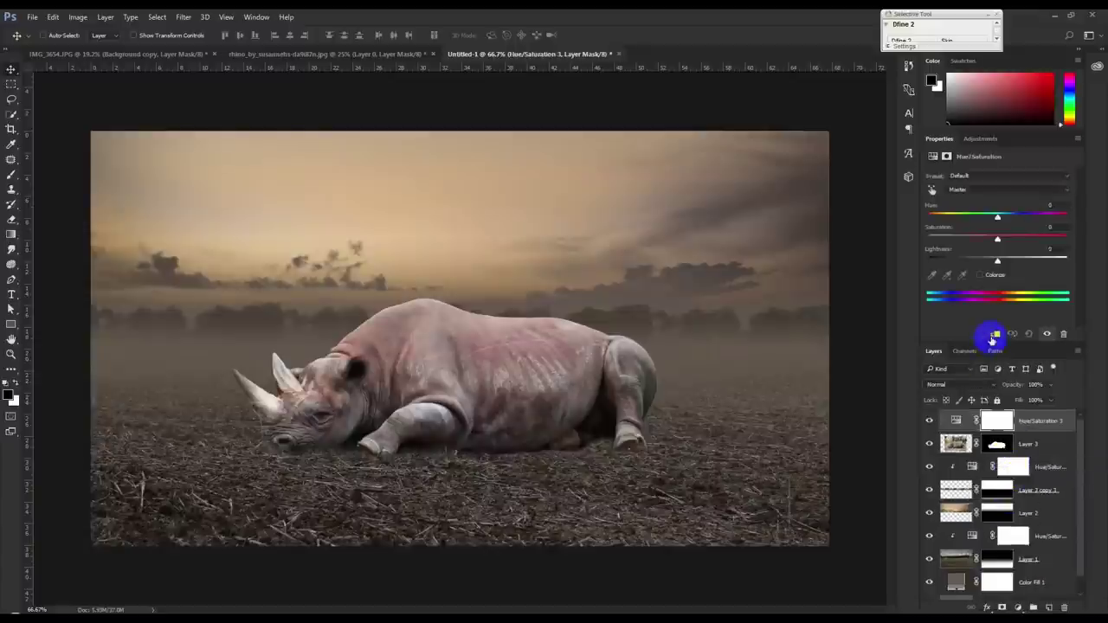
mouse_move(982, 241)
mouse_down()
mouse_move(970, 240)
mouse_move(980, 220)
mouse_up()
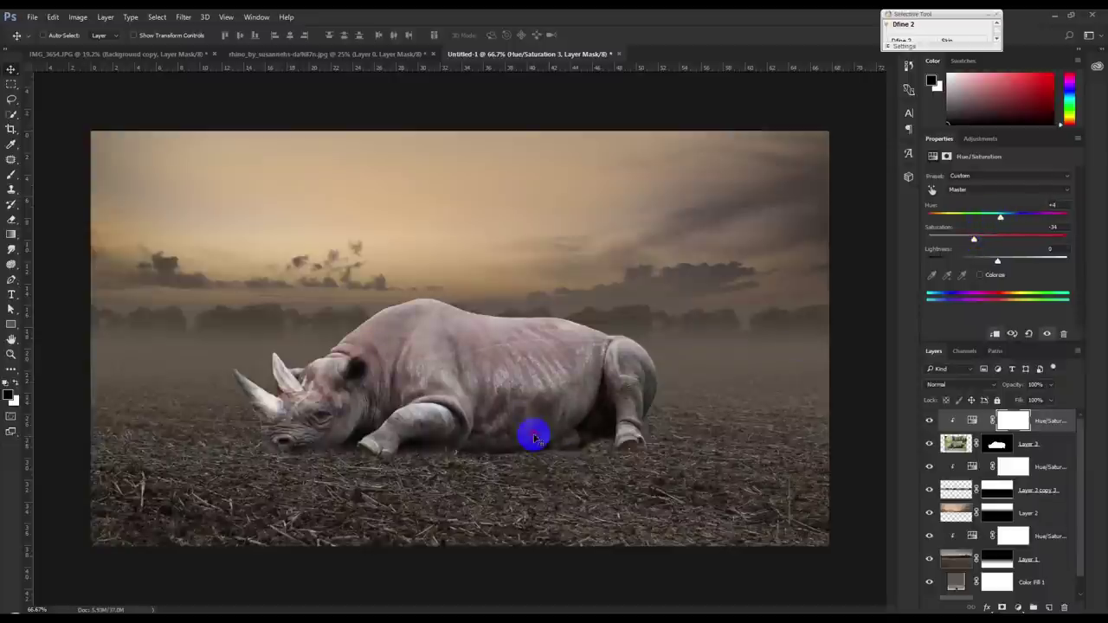
click(1017, 608)
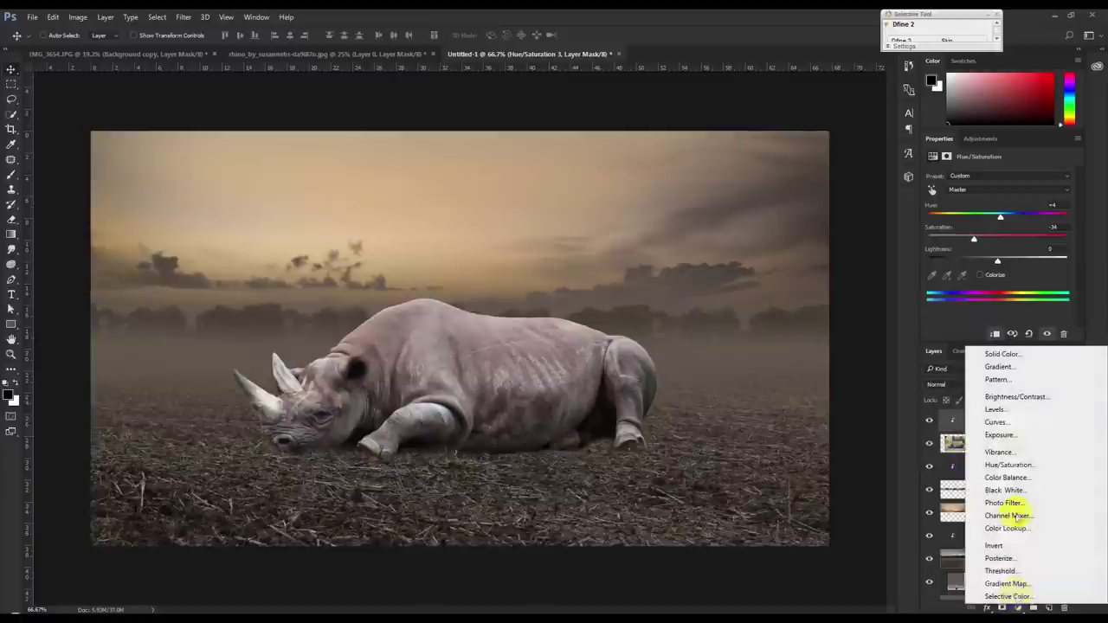
Add a clipped Brightness/Contrast layer to the rhino at Brightness -105
click(1000, 398)
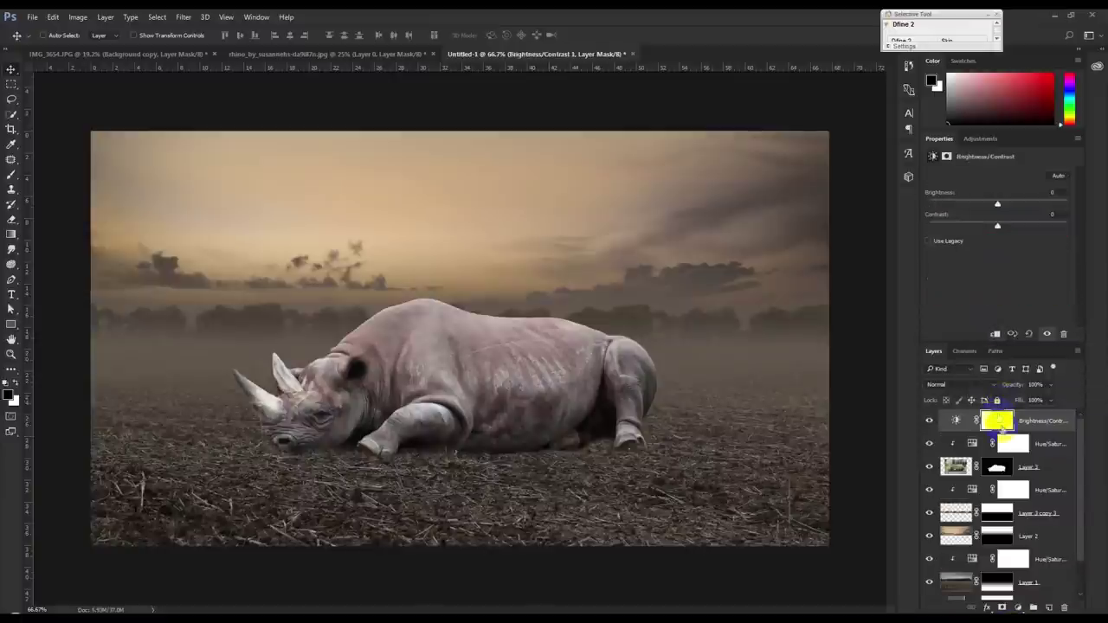
drag(997, 206, 949, 204)
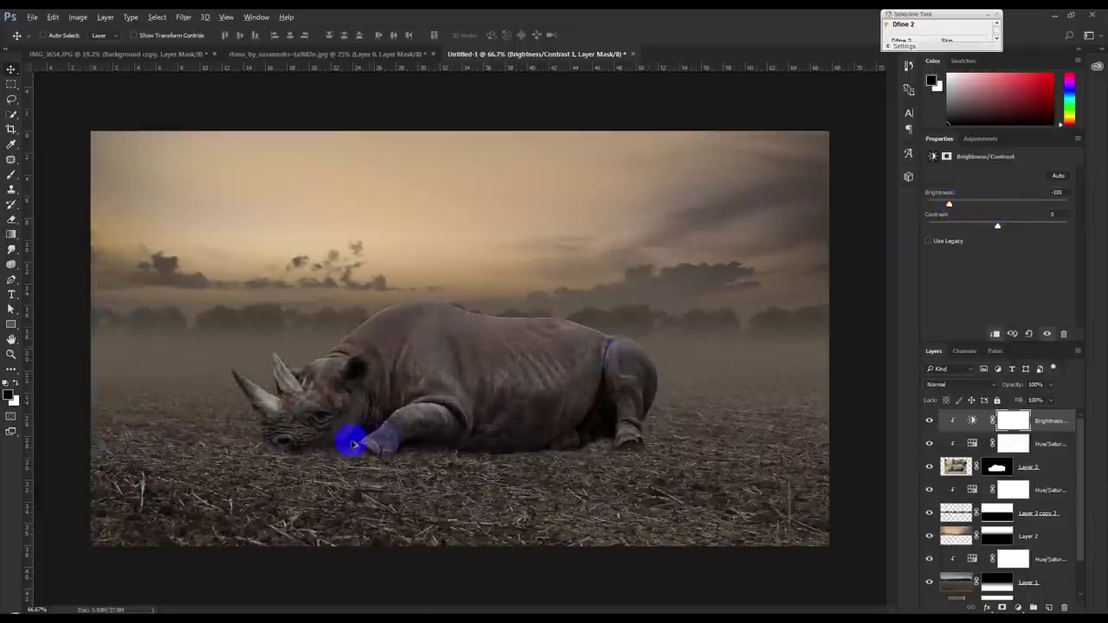
scroll(352, 445, up, 2)
click(11, 176)
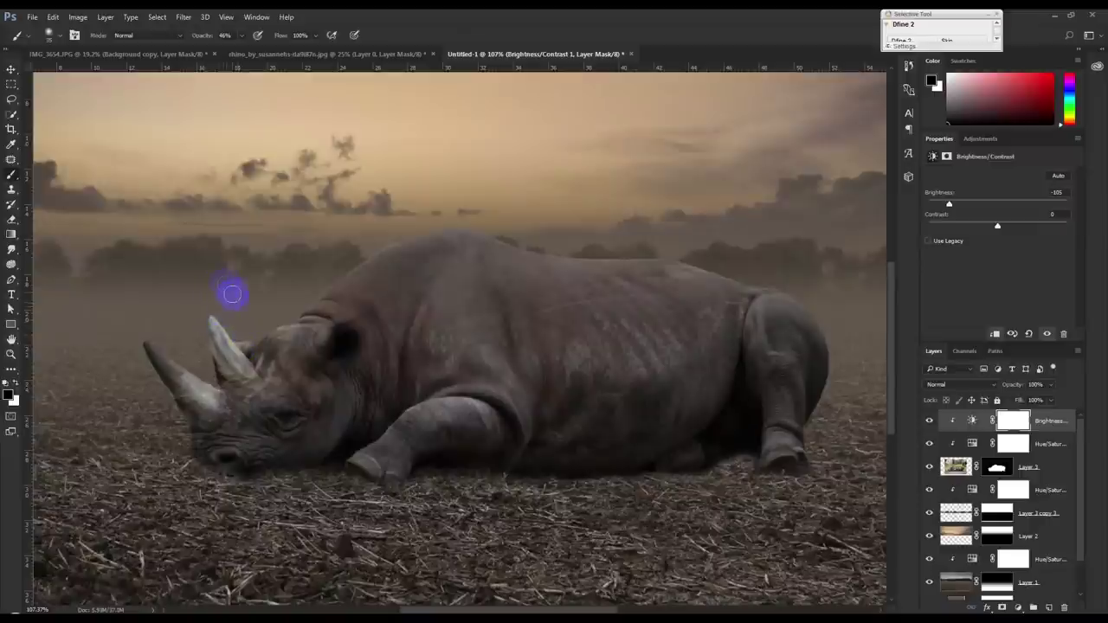
Paint the adjustment mask to keep highlights on the rhino's head, back, haunch, leg and horn
mouse_move(269, 325)
mouse_down()
mouse_move(328, 278)
mouse_move(403, 247)
mouse_move(527, 245)
mouse_move(538, 259)
mouse_up()
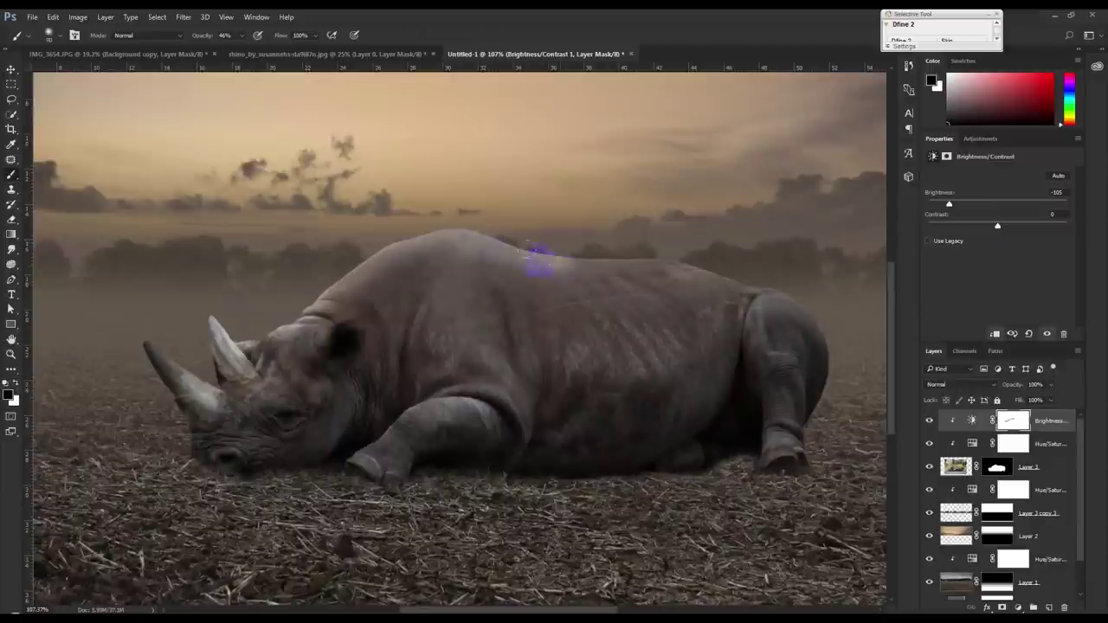
mouse_move(404, 214)
mouse_down()
mouse_move(786, 250)
mouse_move(764, 245)
mouse_up()
mouse_move(761, 299)
mouse_down()
mouse_move(774, 354)
mouse_move(810, 317)
mouse_move(837, 357)
mouse_up()
mouse_move(488, 420)
mouse_down()
mouse_move(425, 420)
mouse_move(485, 393)
mouse_move(524, 317)
mouse_move(635, 296)
mouse_up()
drag(247, 348, 258, 354)
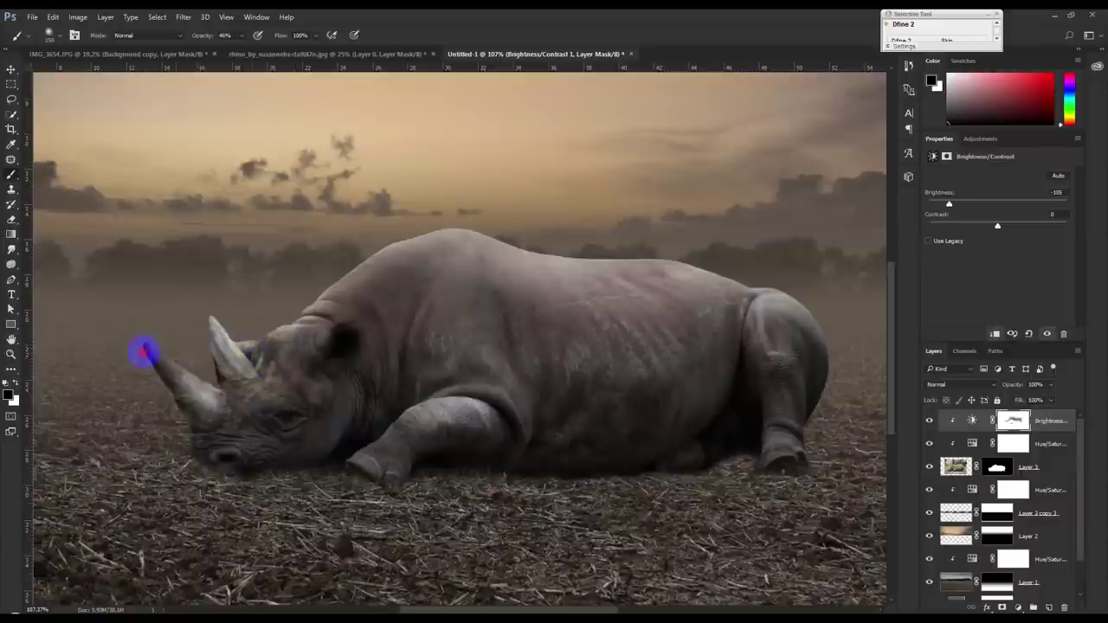
drag(145, 350, 139, 328)
mouse_move(175, 474)
mouse_down()
mouse_move(289, 314)
mouse_move(361, 255)
mouse_move(400, 272)
mouse_move(302, 277)
mouse_move(351, 265)
mouse_move(387, 225)
mouse_up()
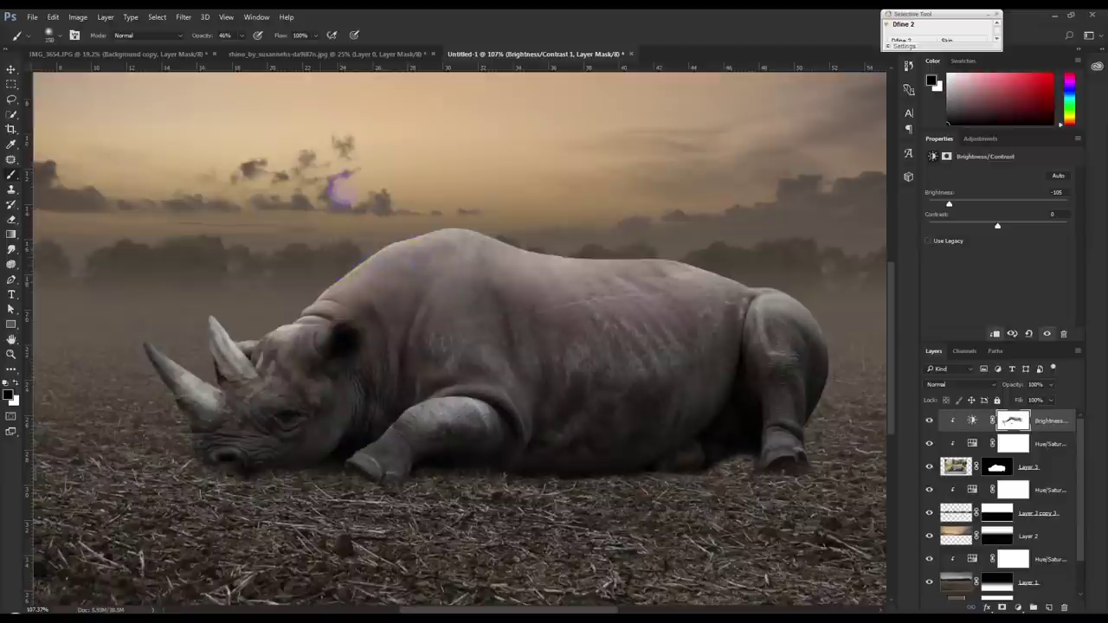
scroll(417, 250, down, 3)
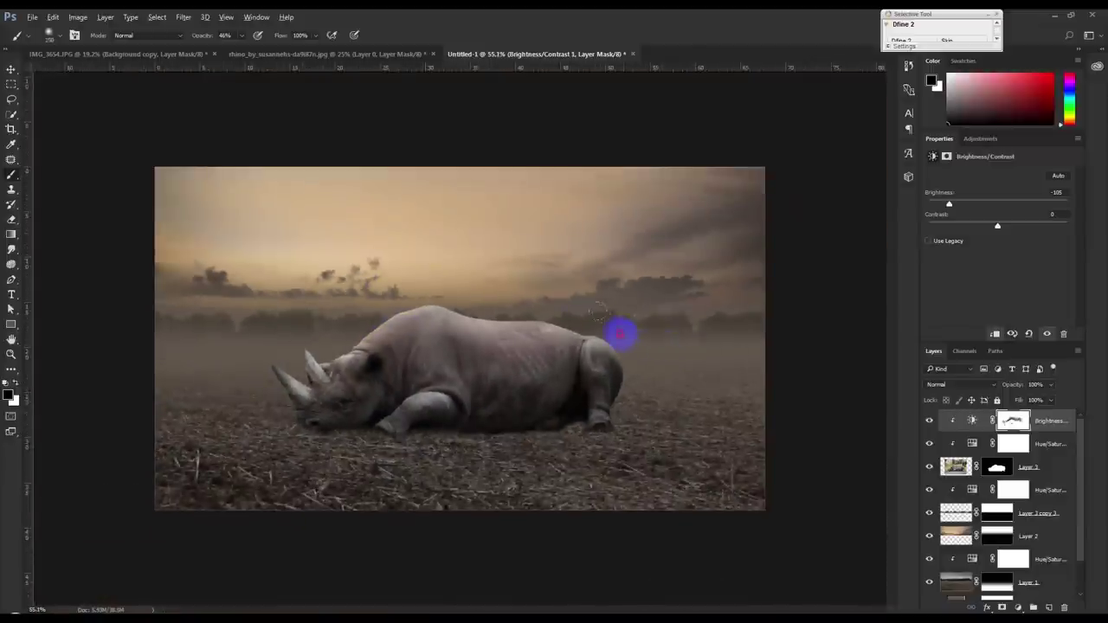
mouse_move(433, 355)
mouse_down()
mouse_move(337, 351)
mouse_move(380, 362)
mouse_move(303, 376)
mouse_move(446, 370)
mouse_up()
click(10, 69)
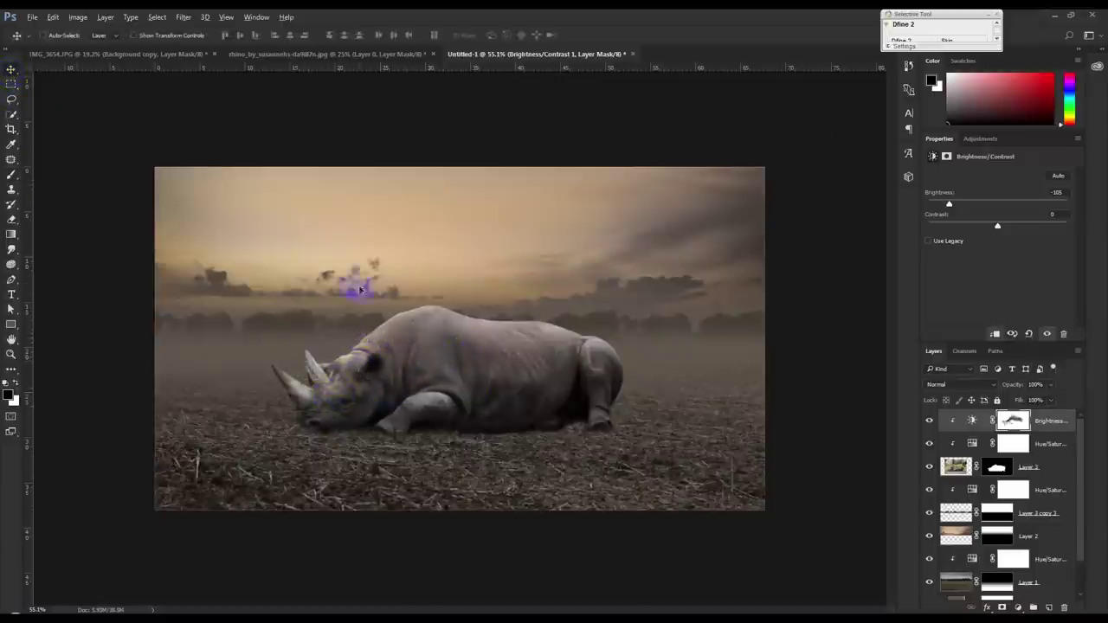
Duplicate the rhino's Layer 3, convert it to a Smart Object, then rasterize it
scroll(433, 342, up, 2)
scroll(631, 502, down, 1)
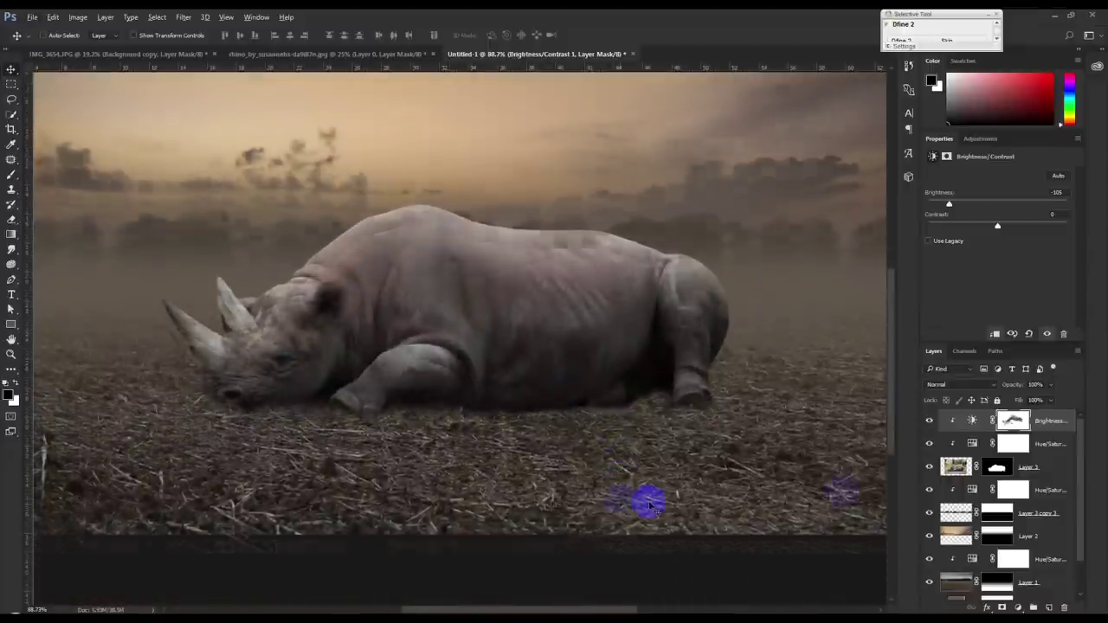
click(1031, 467)
key(ctrl+j)
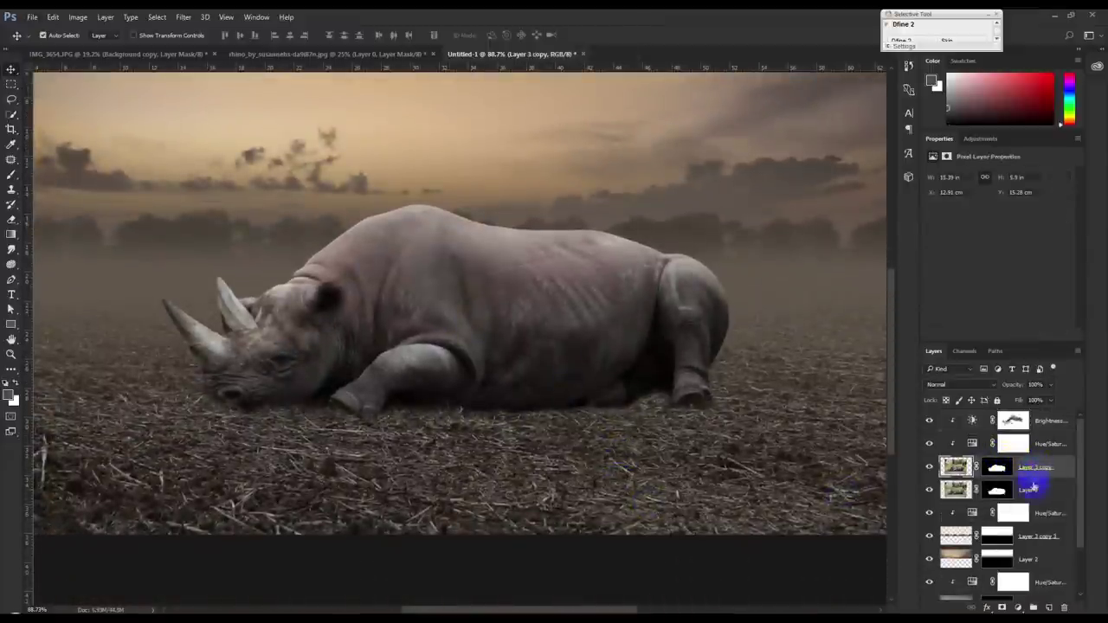
right_click(1029, 490)
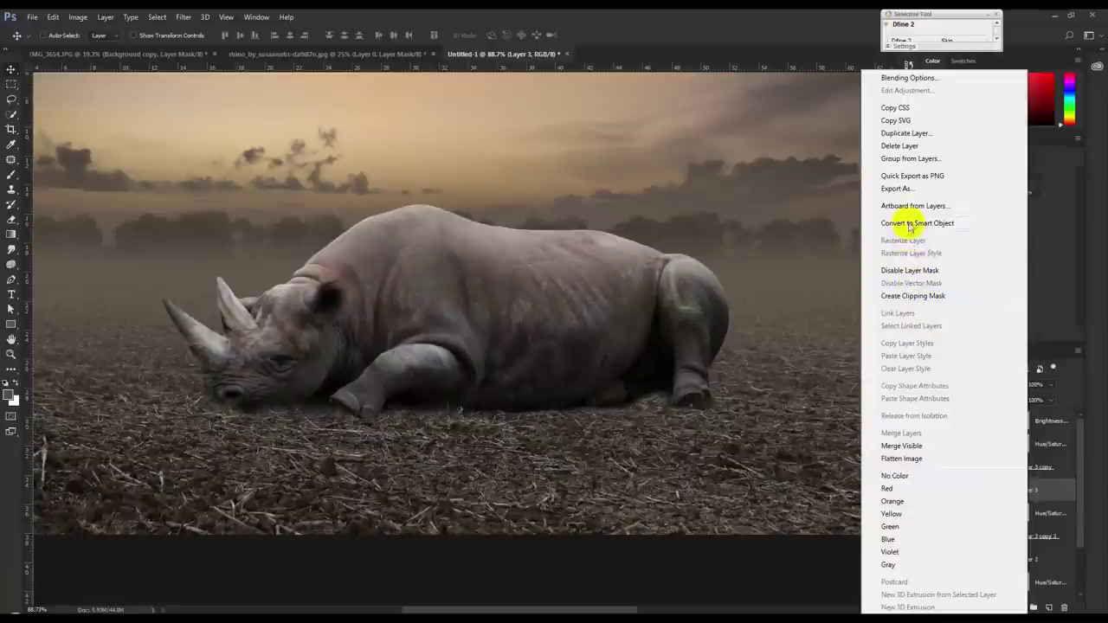
click(910, 222)
right_click(1009, 485)
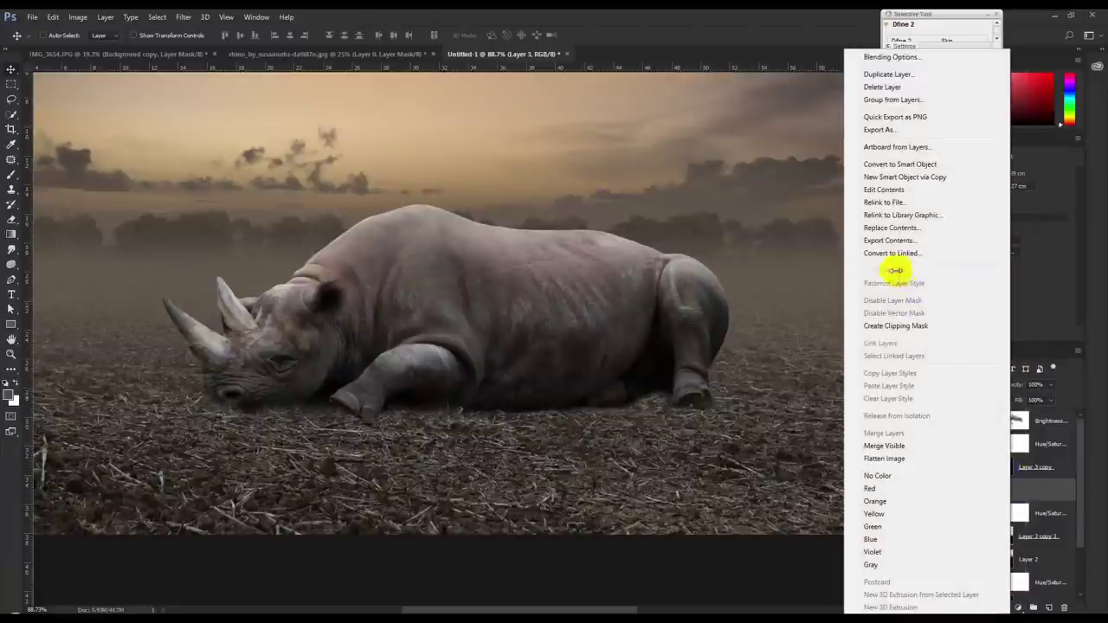
click(885, 270)
Turn the duplicate solid black with Hue/Saturation Saturation and Lightness at -100
click(87, 18)
mouse_move(95, 47)
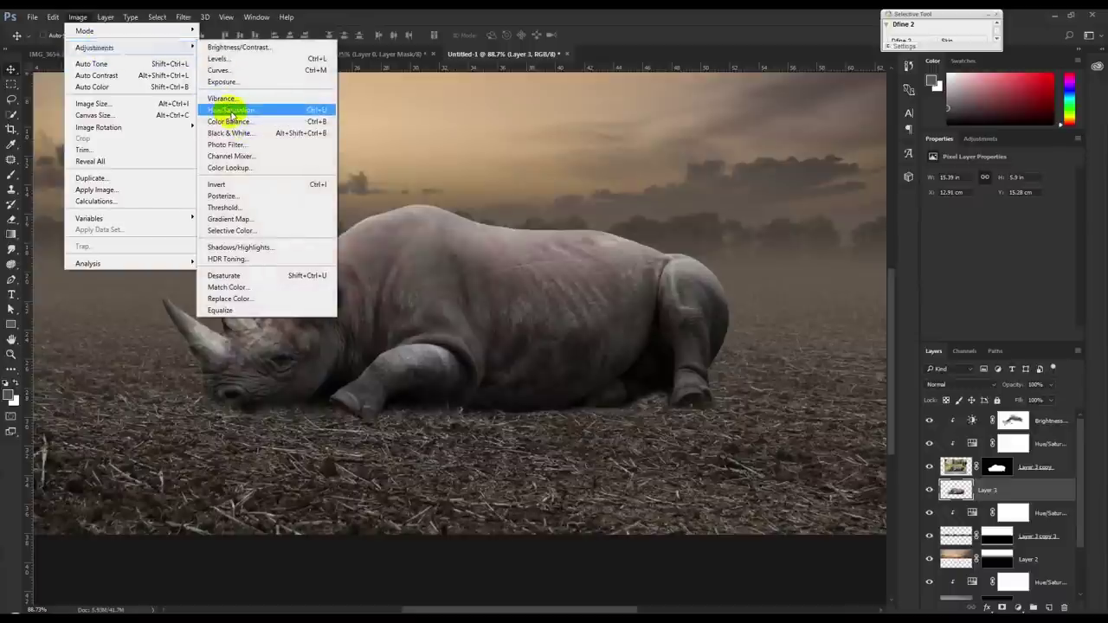
click(230, 115)
drag(819, 249, 753, 251)
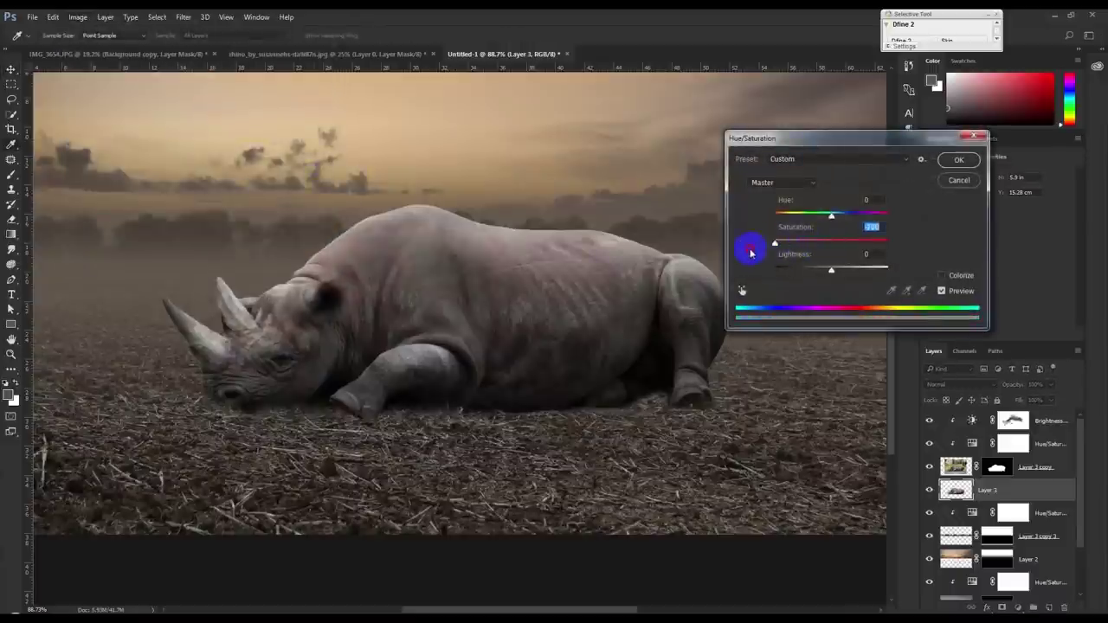
drag(831, 269, 774, 269)
click(943, 161)
Flip the black silhouette down and squash it flat beneath the rhino as a shadow
key(ctrl+t)
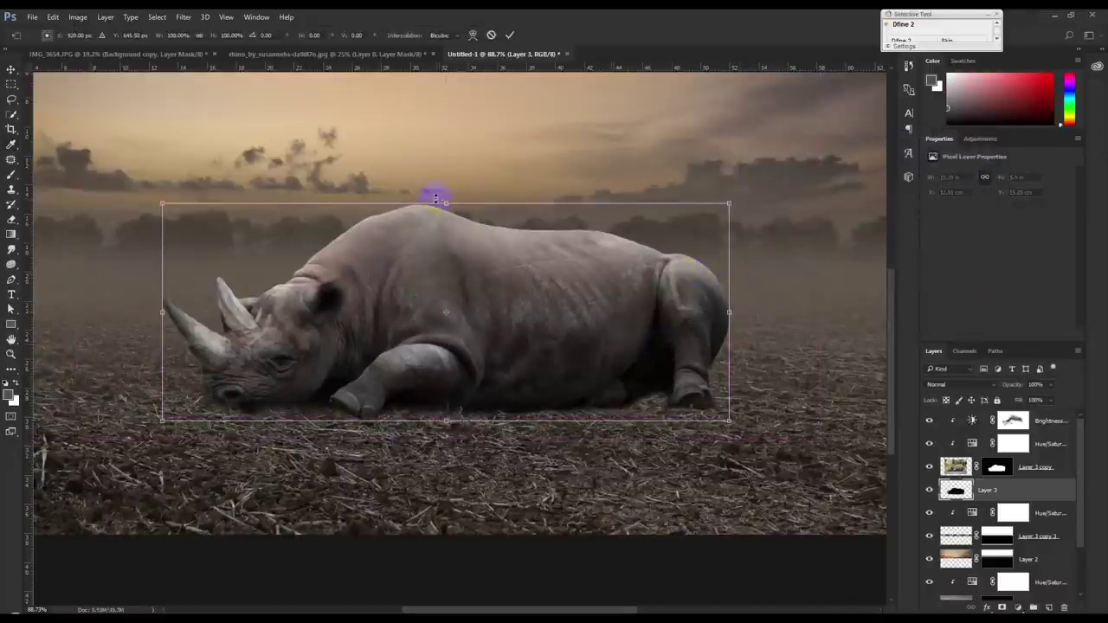
drag(446, 204, 425, 539)
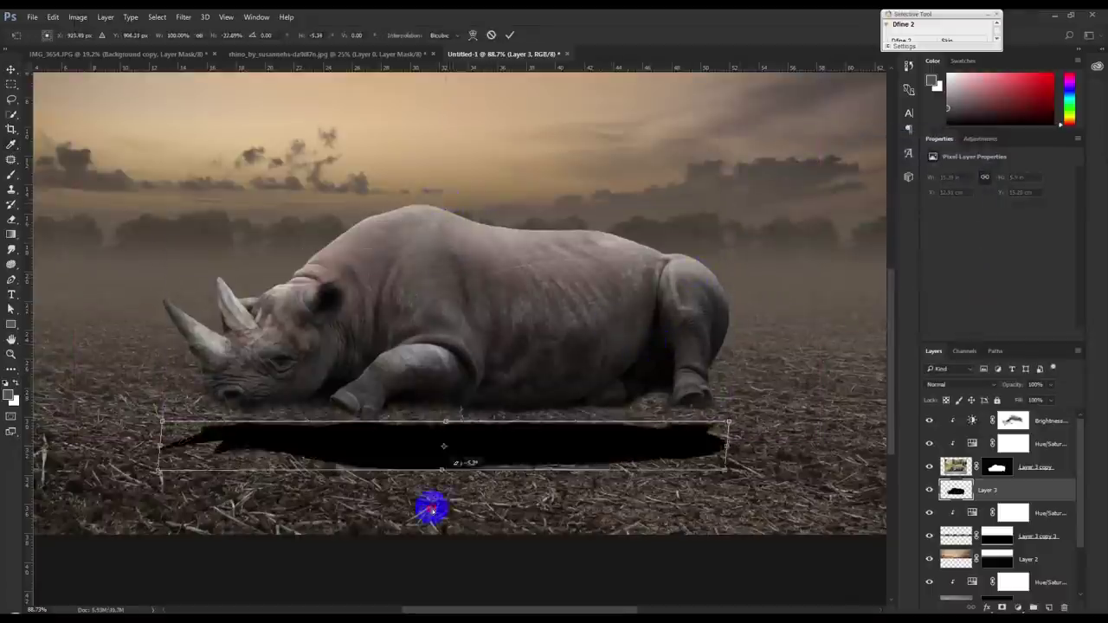
drag(446, 421, 444, 390)
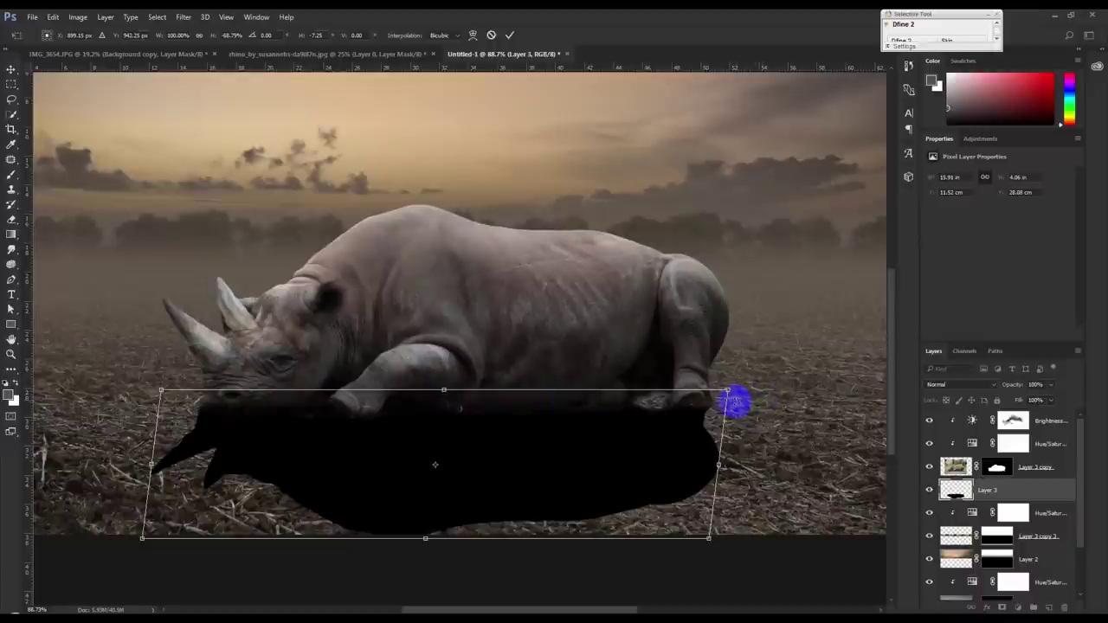
drag(425, 538, 444, 500)
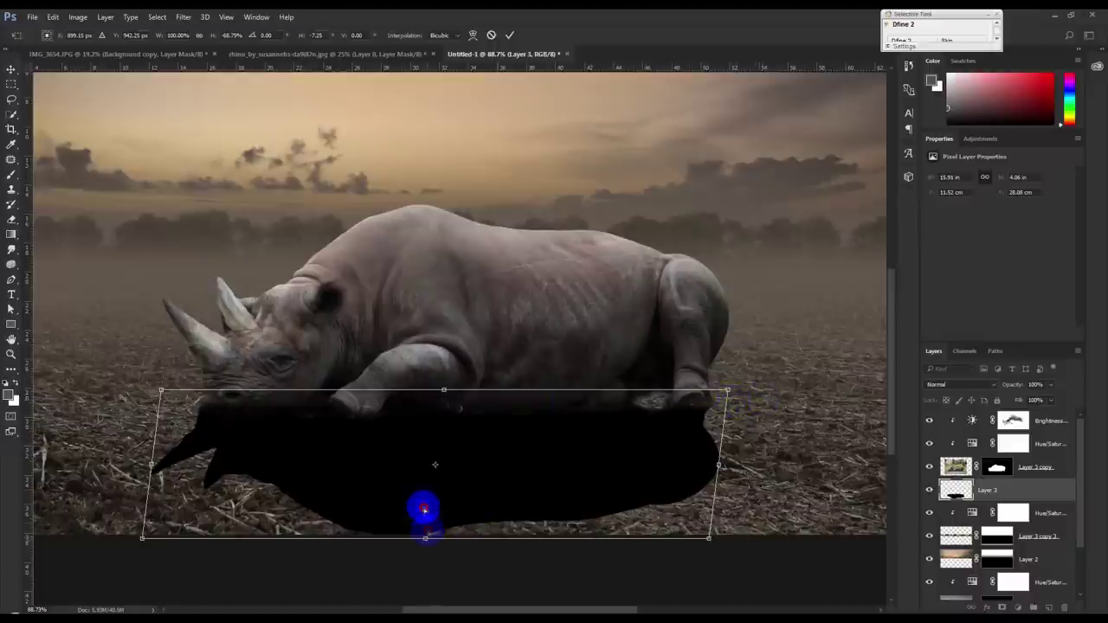
key(Return)
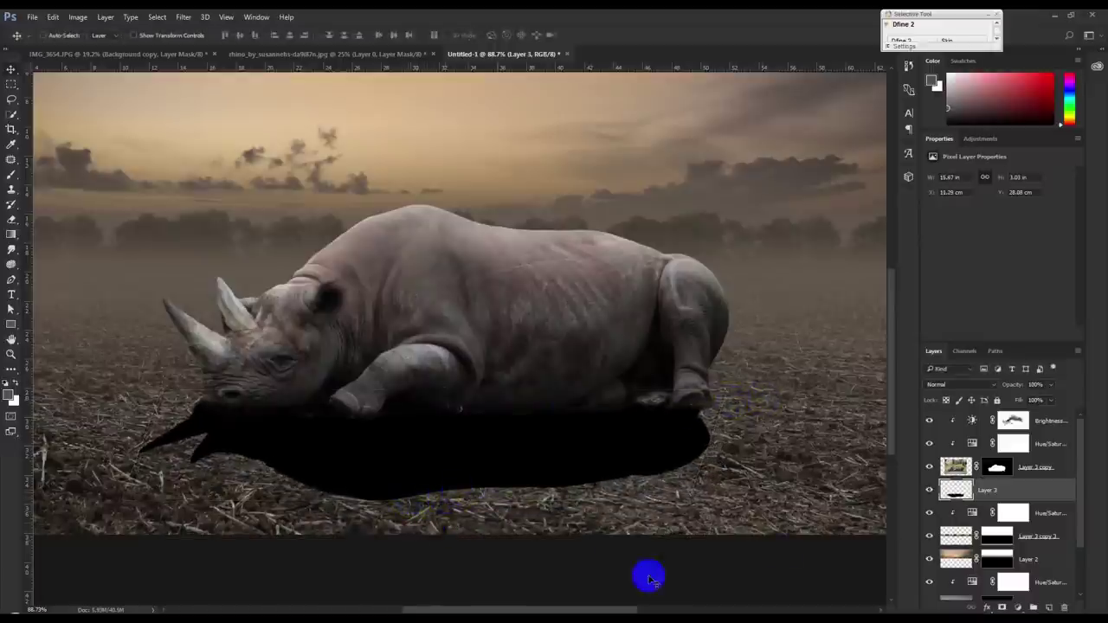
Motion-blur the rhino's black shadow at angle 57, distance 113 px, and lower its opacity to 66%
click(183, 16)
mouse_move(251, 149)
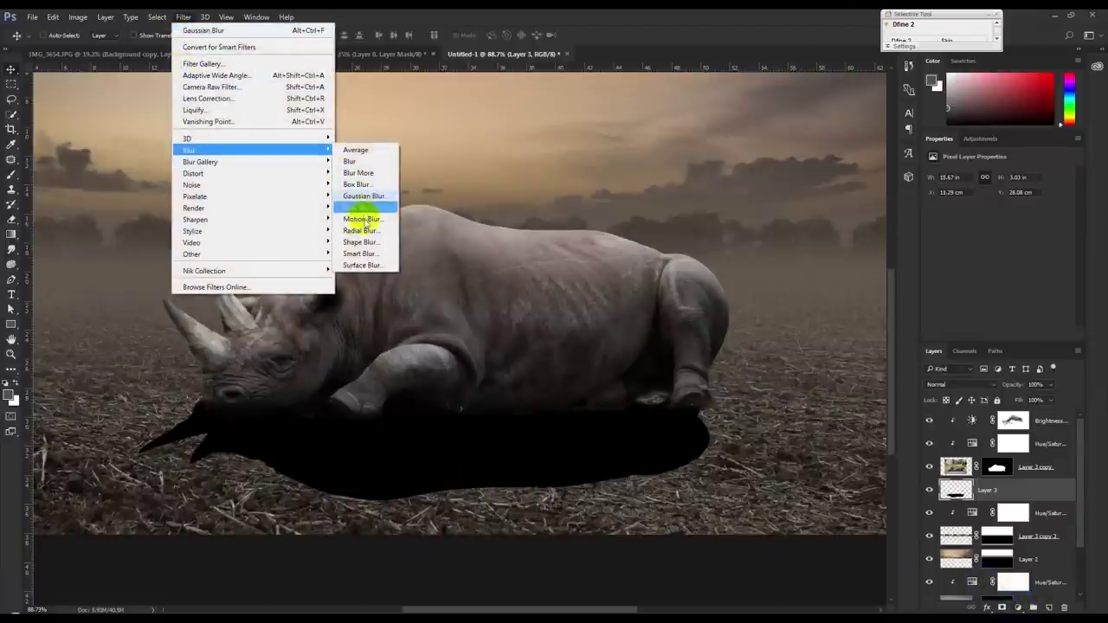
click(361, 220)
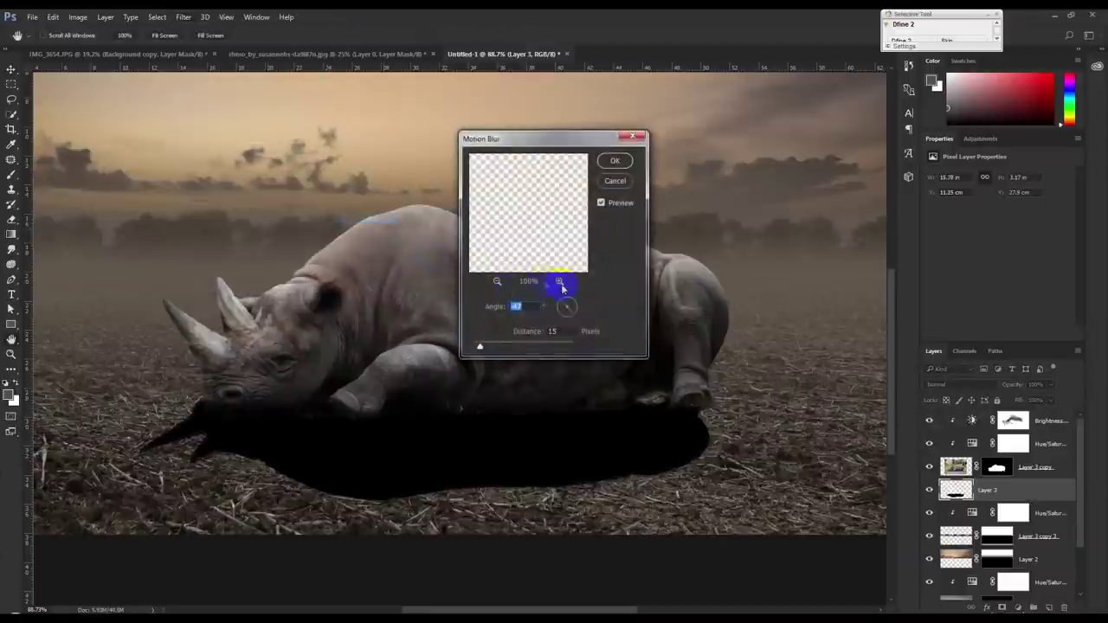
drag(563, 318, 562, 318)
drag(491, 347, 510, 345)
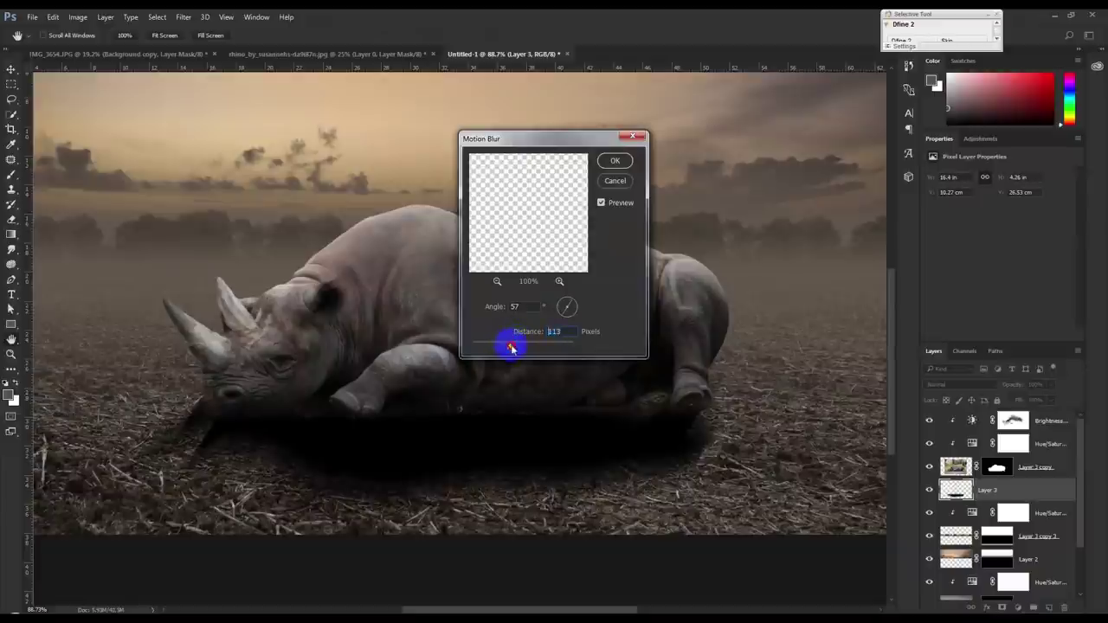
click(615, 161)
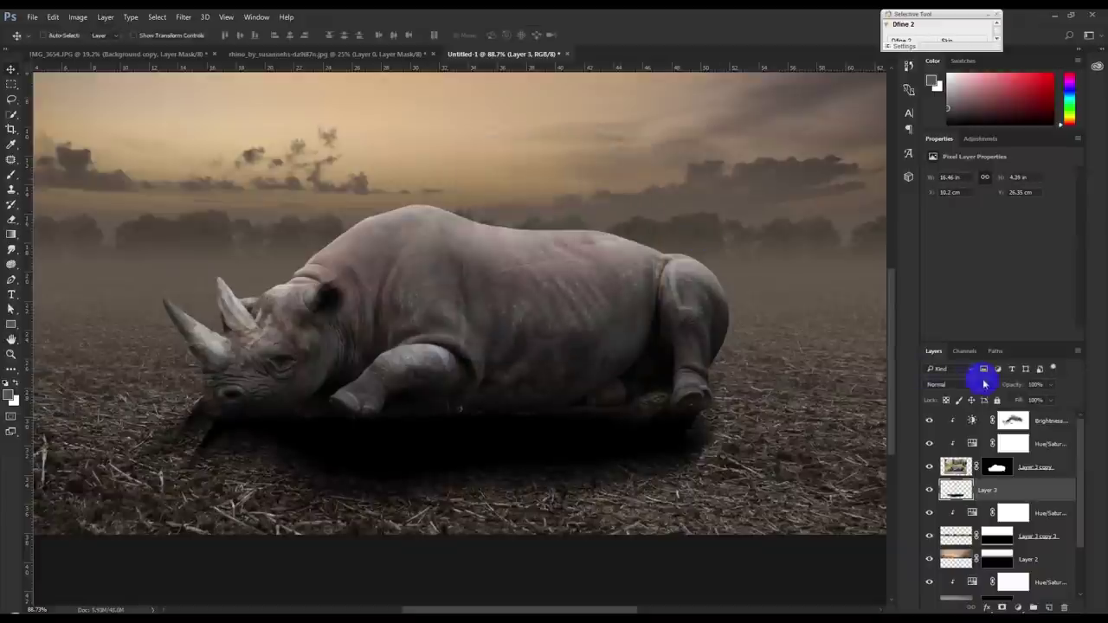
drag(1001, 389, 991, 384)
Distort Layer 3's shadow to slant across the ground under the rhino, then add a layer mask
key(ctrl+t)
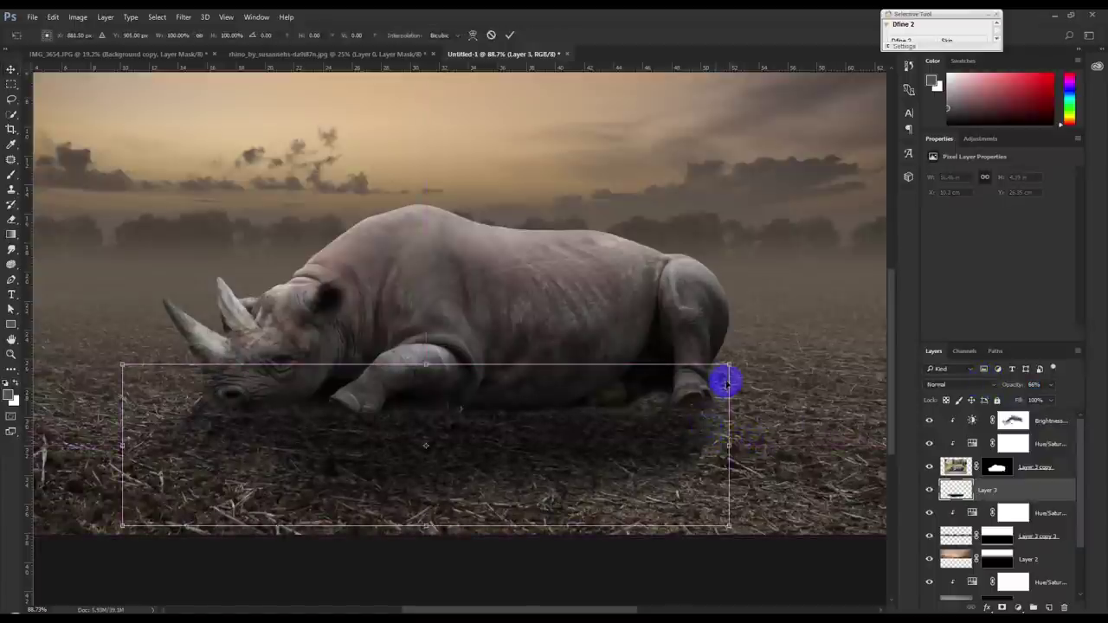
drag(729, 368, 721, 330)
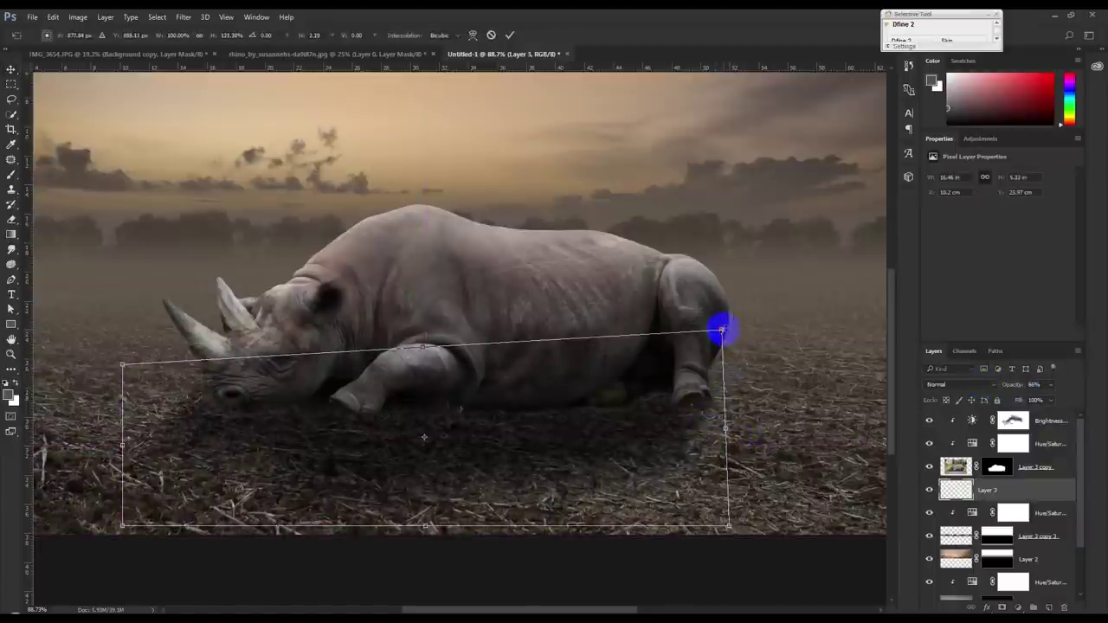
drag(122, 525, 57, 497)
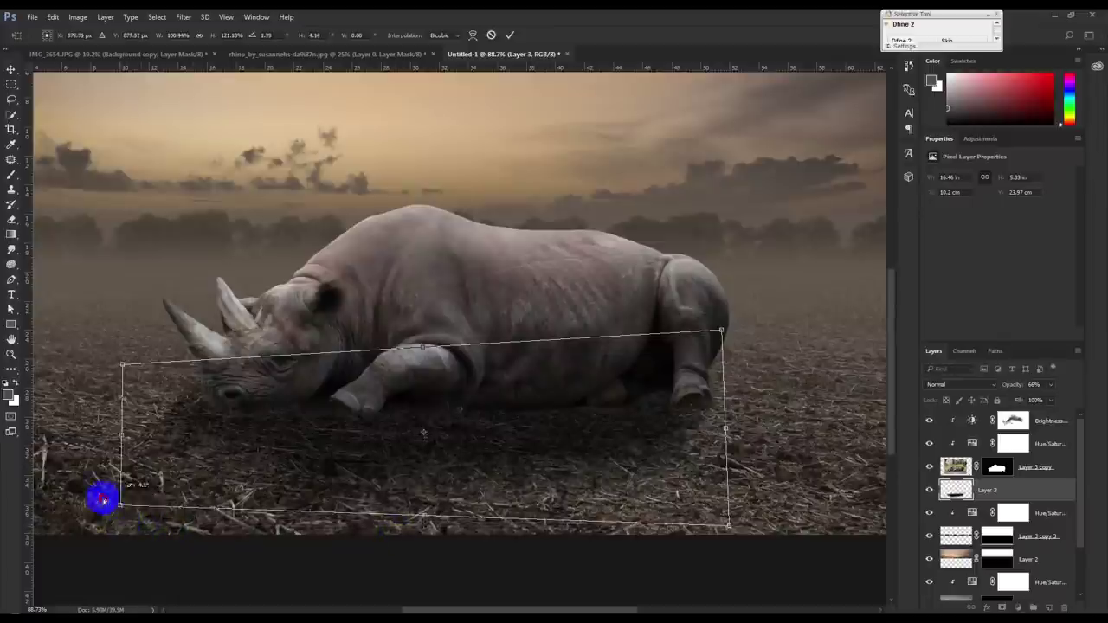
drag(122, 365, 177, 378)
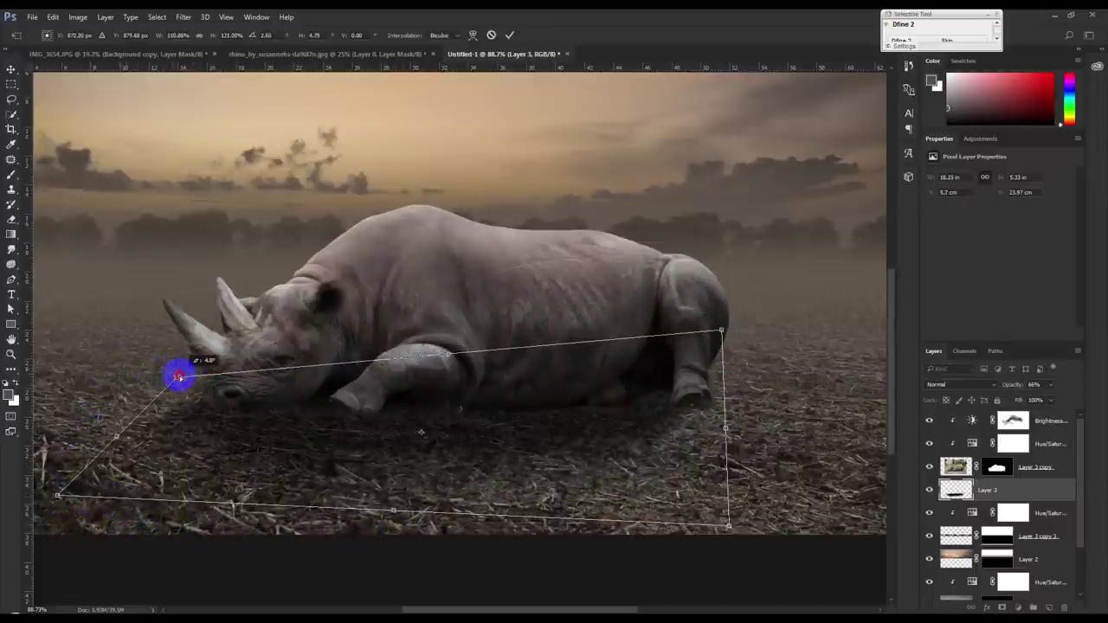
drag(394, 514, 434, 491)
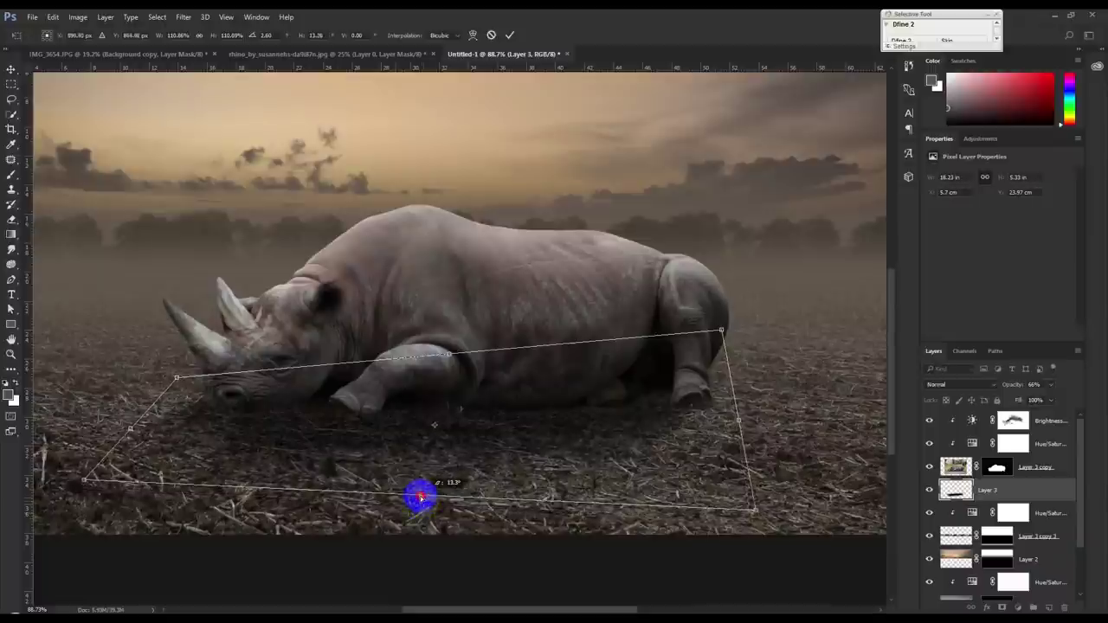
key(Return)
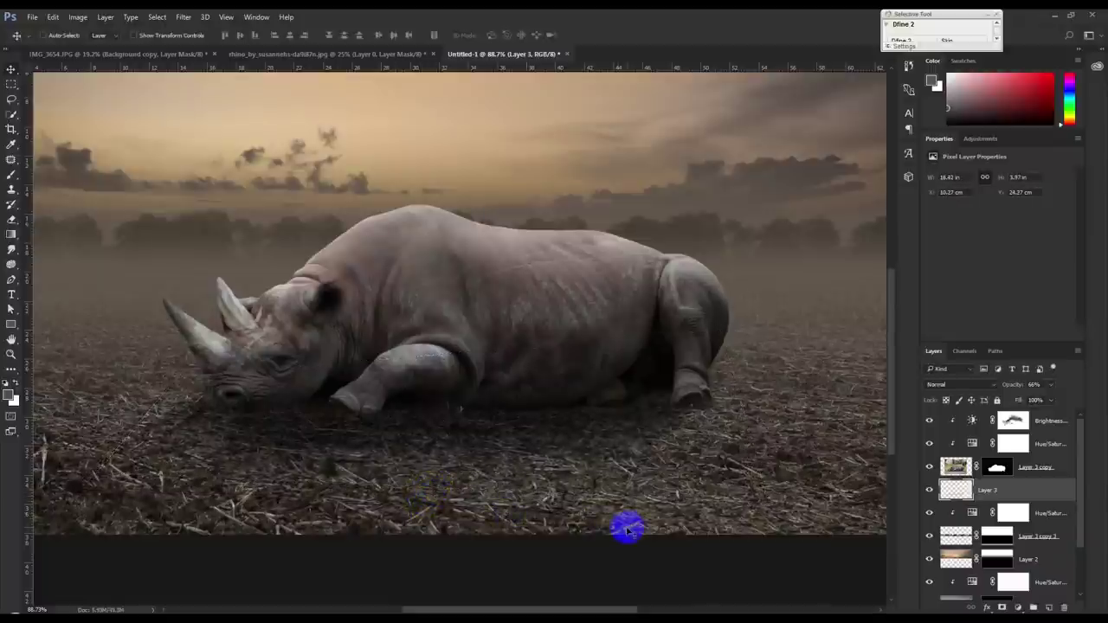
click(1001, 607)
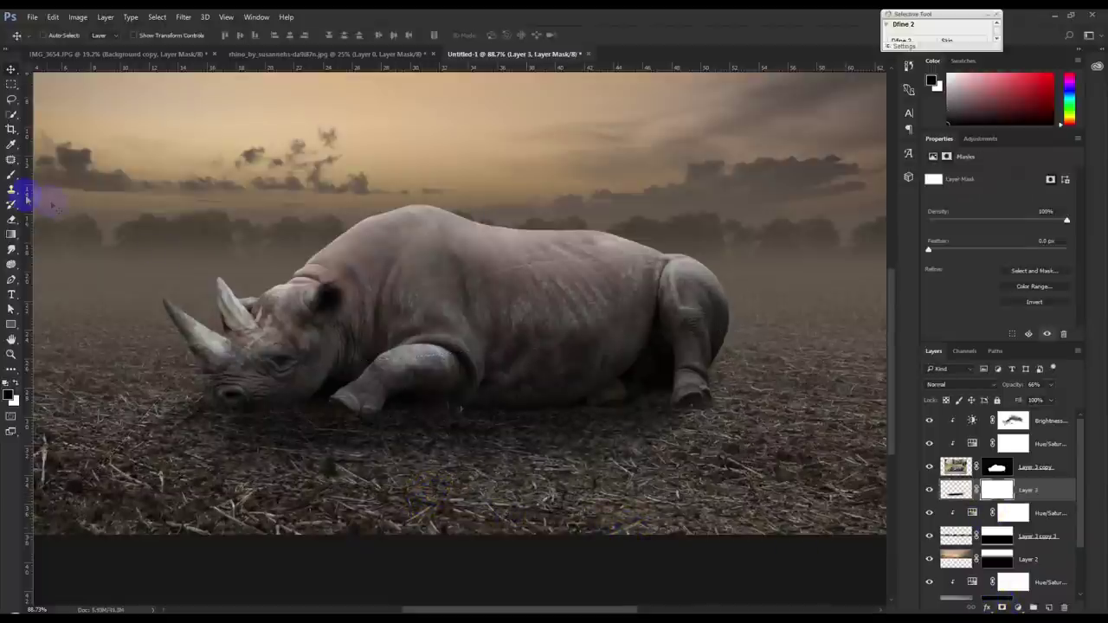
Fade the bottom of the shadow by painting its mask with a soft black brush at 46%
click(14, 175)
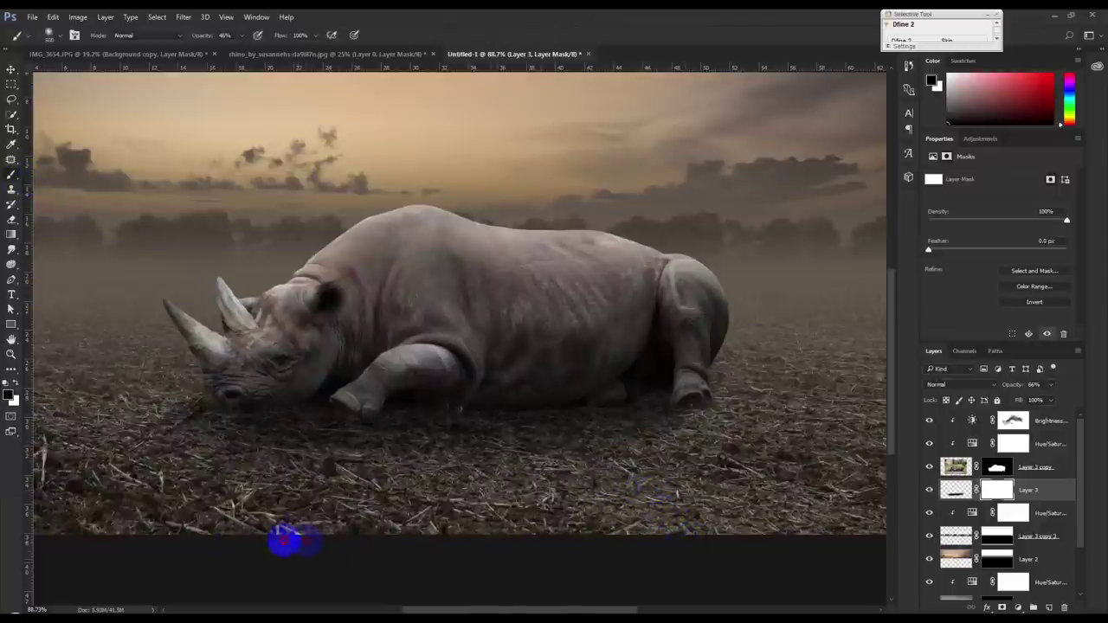
drag(286, 541, 422, 522)
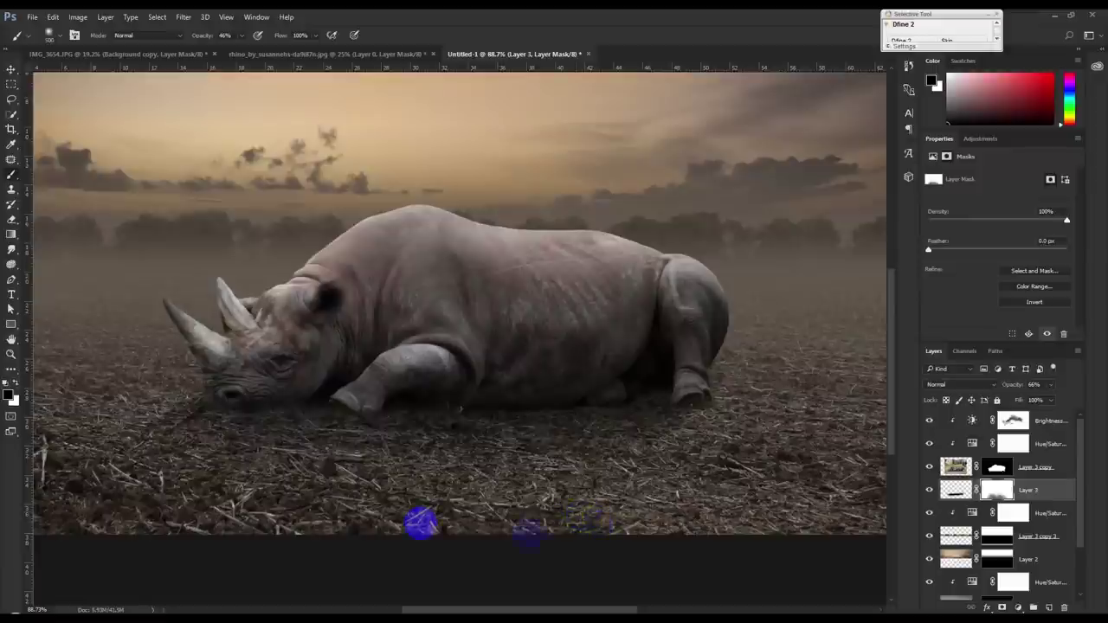
click(11, 69)
Lower the shadow layer's opacity to 53% and bring up the rhino source document
scroll(432, 346, down, 2)
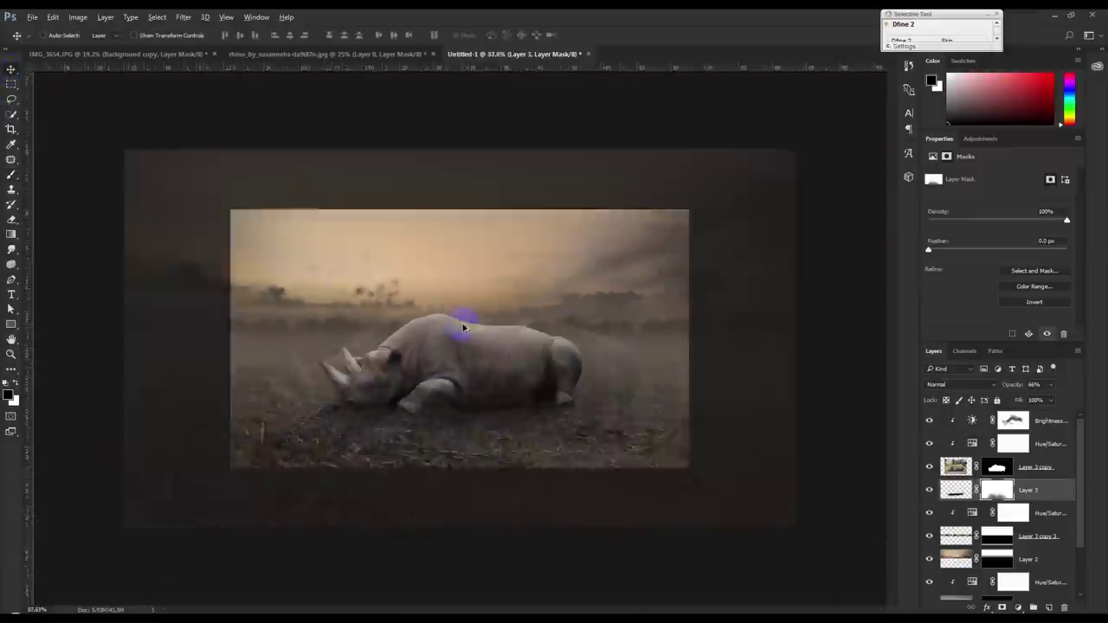
scroll(473, 338, up, 2)
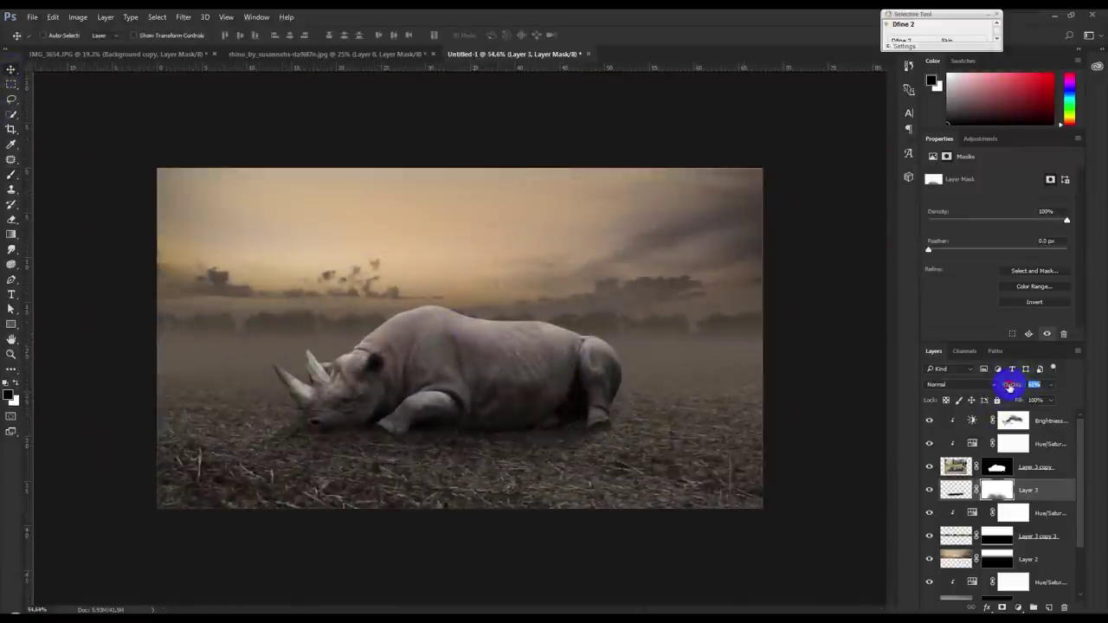
drag(1006, 387, 1006, 389)
click(644, 433)
scroll(637, 432, up, 1)
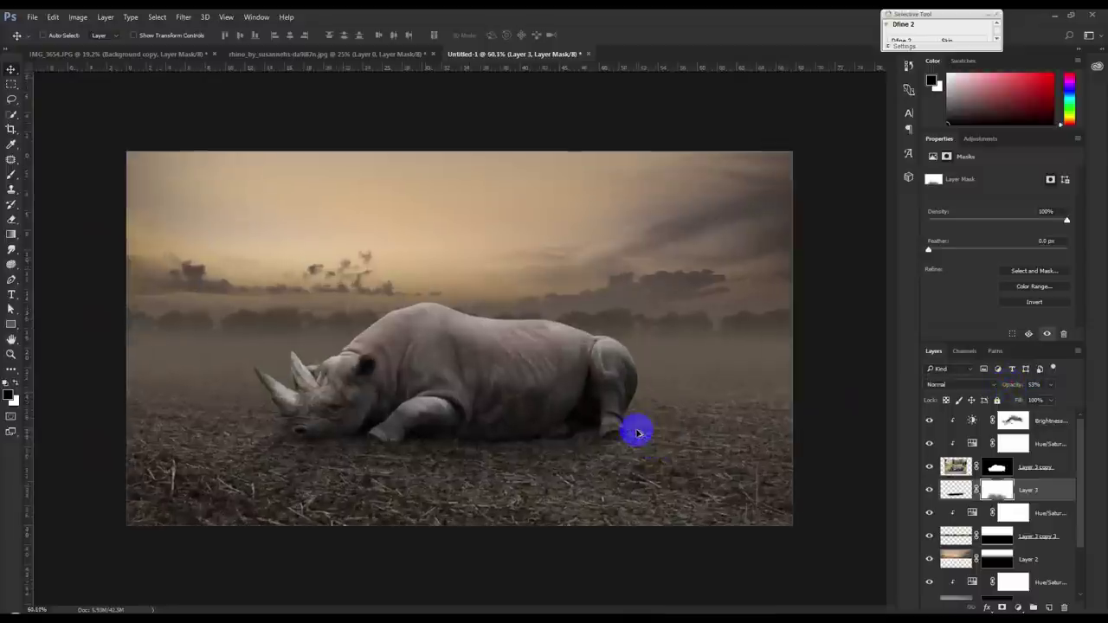
click(430, 54)
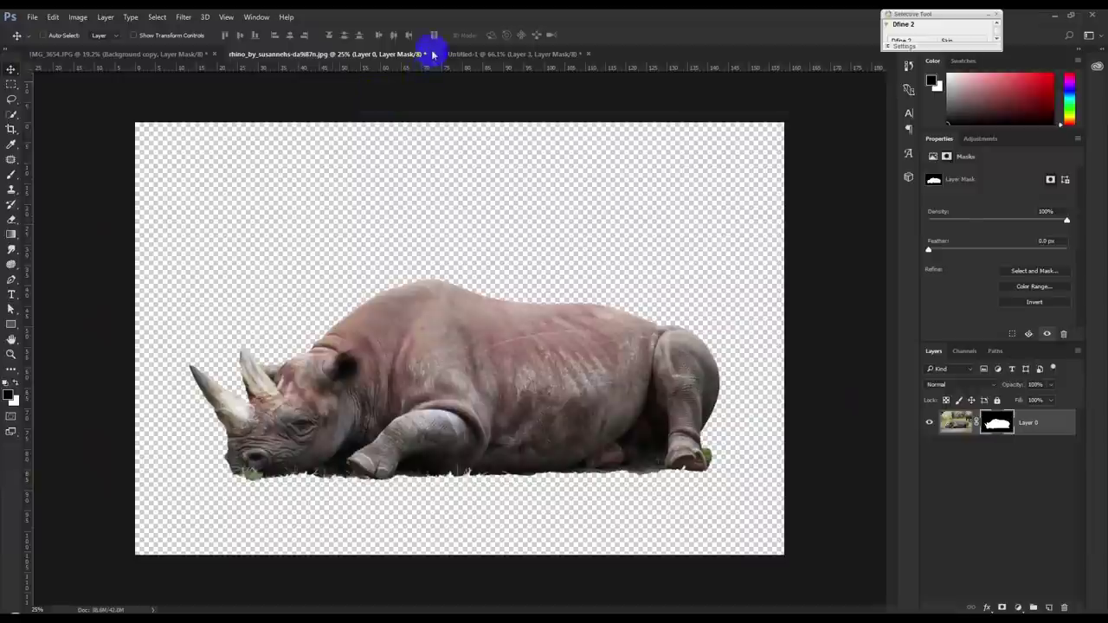
Close the rhino image and drag the man's masked cutout from IMG_3654 to the top of Untitled-1
click(561, 235)
click(181, 55)
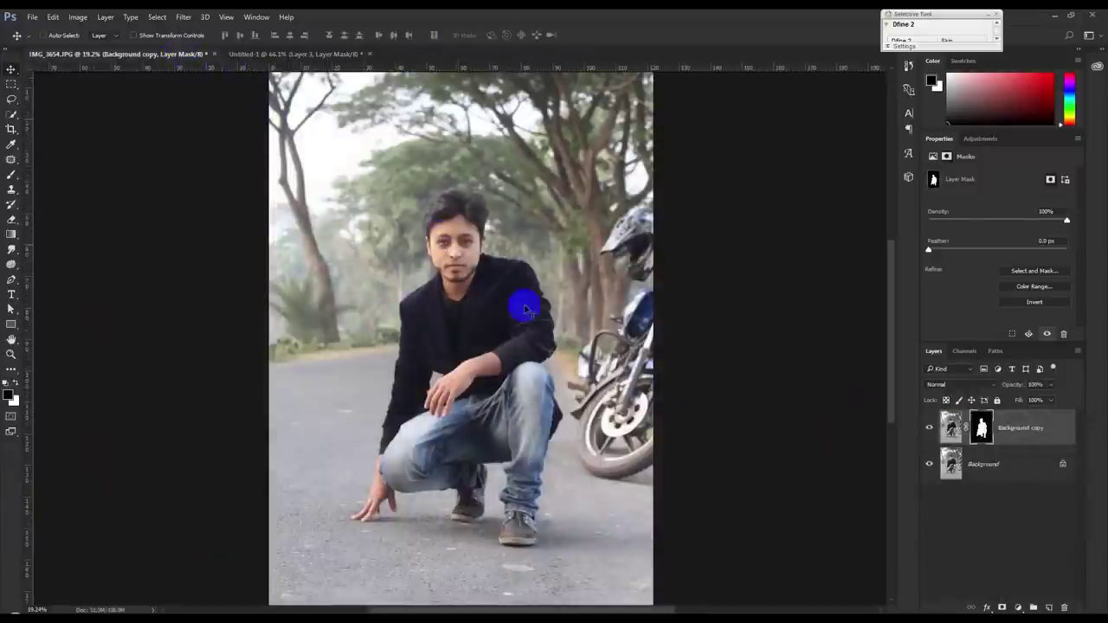
click(926, 465)
mouse_move(524, 322)
mouse_down()
mouse_move(344, 56)
mouse_move(545, 353)
mouse_up()
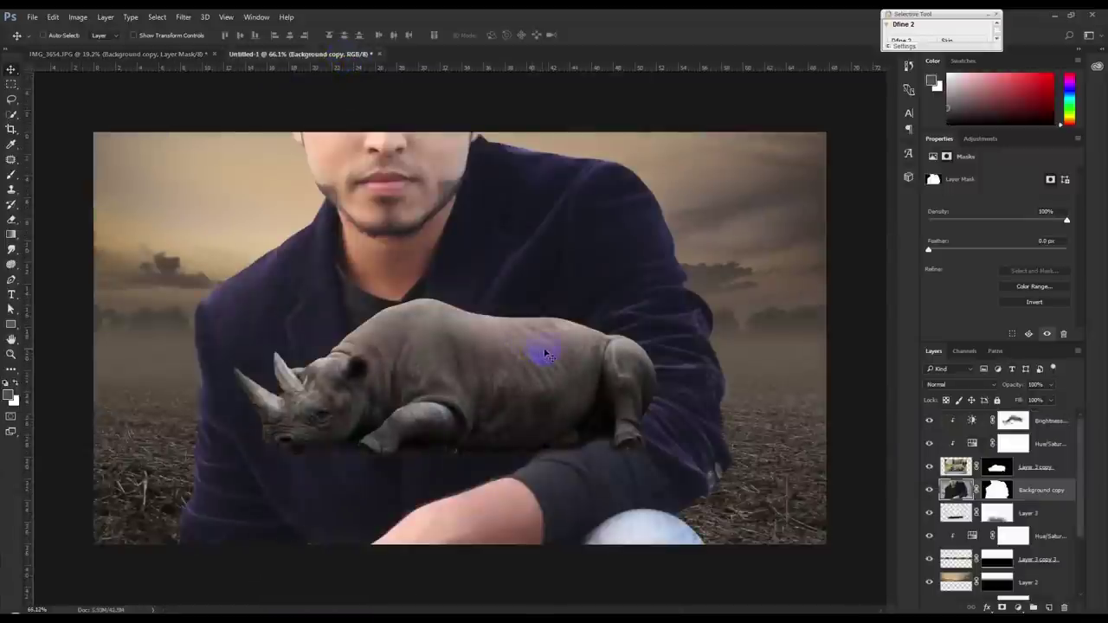
drag(1032, 491, 1004, 413)
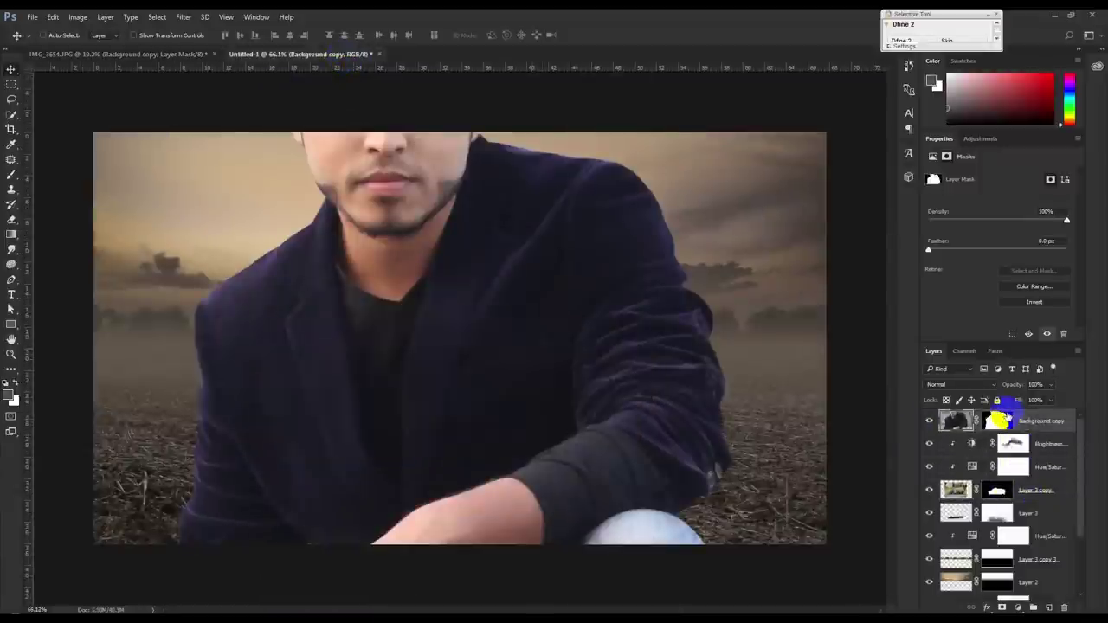
Scale the man to about 19% and position him crouching in front of the rhino
key(ctrl+t)
click(169, 36)
drag(138, 52, 110, 69)
mouse_move(458, 371)
mouse_down()
mouse_move(554, 314)
mouse_move(582, 316)
mouse_up()
drag(662, 154, 617, 180)
mouse_move(564, 317)
mouse_down()
mouse_move(558, 234)
mouse_move(561, 353)
mouse_up()
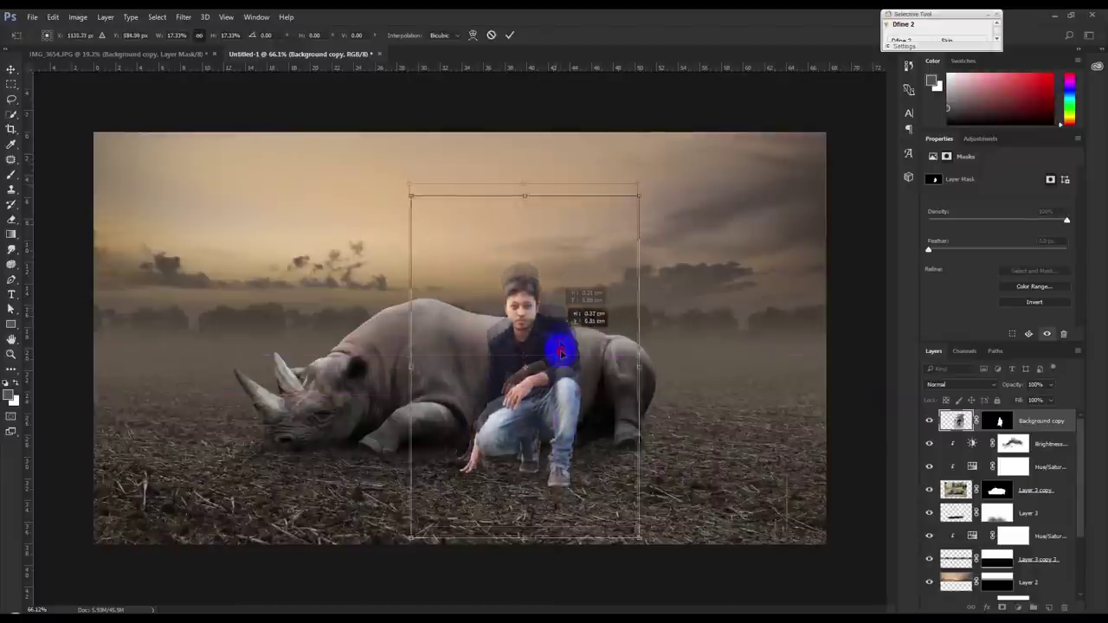
drag(640, 198, 652, 207)
drag(569, 300, 565, 273)
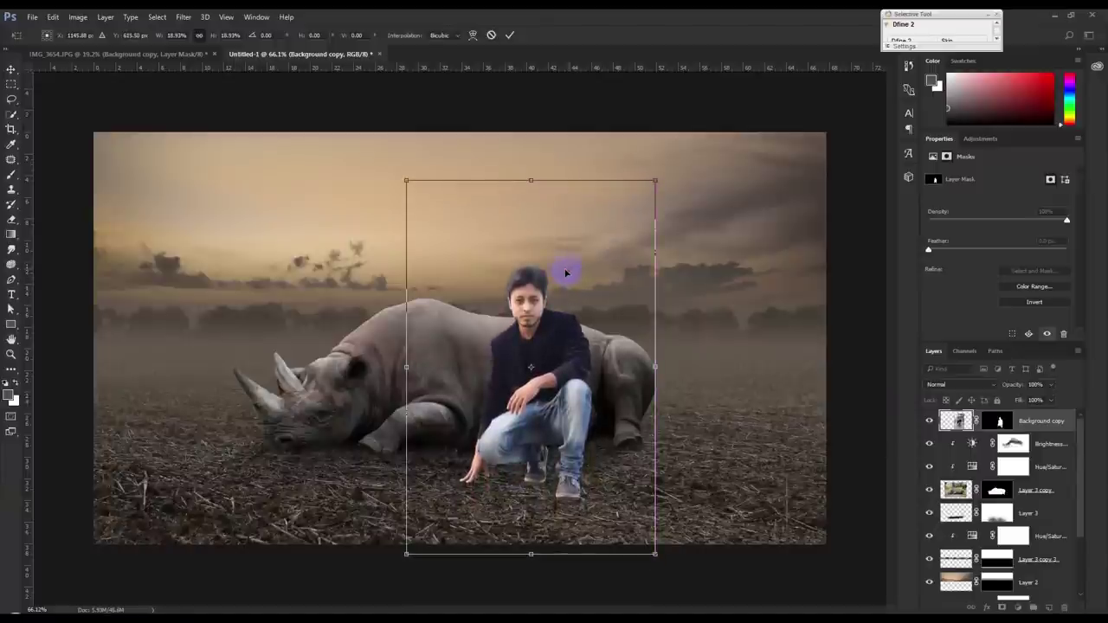
key(Return)
drag(564, 312, 575, 316)
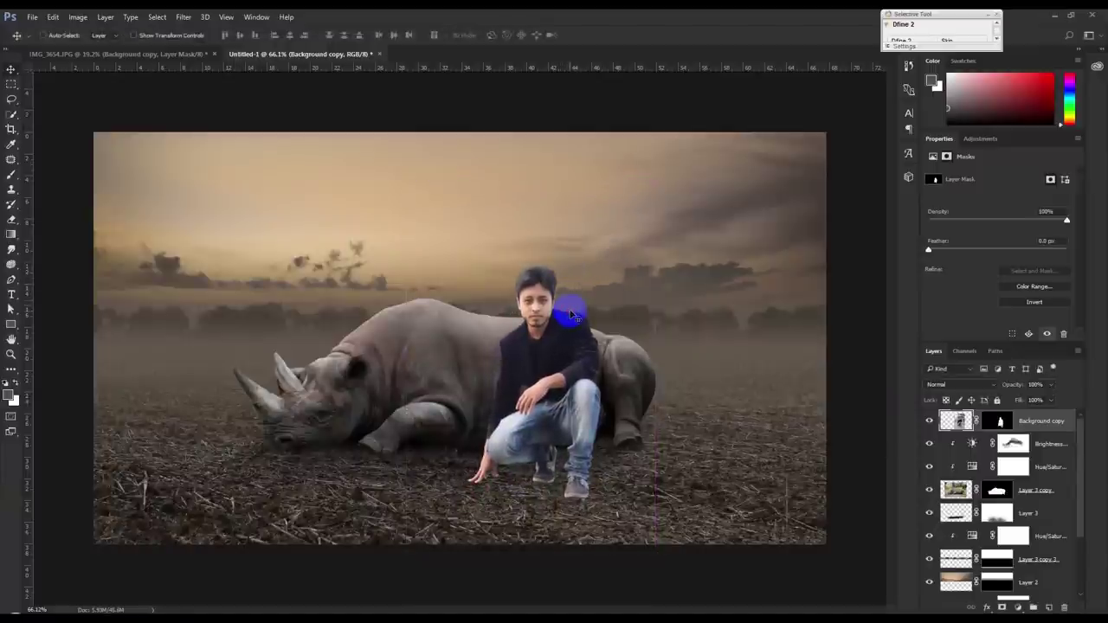
key(ctrl+plus)
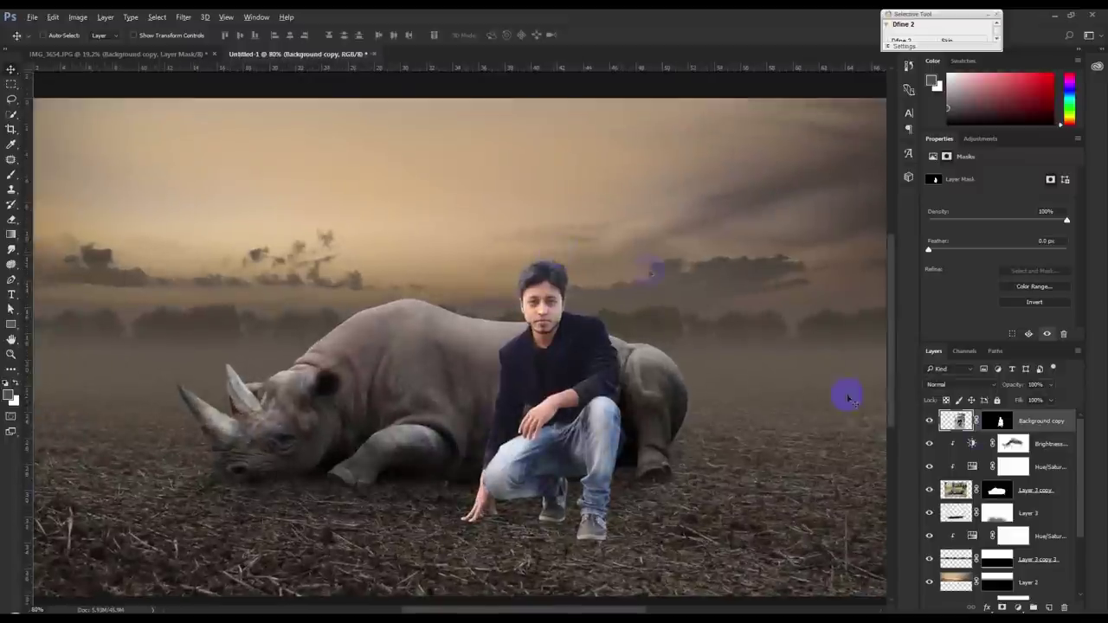
Clip a Hue/Saturation layer to the man with Hue -2, Saturation -29, Lightness -7
drag(1010, 563, 1001, 606)
click(1016, 608)
click(1002, 461)
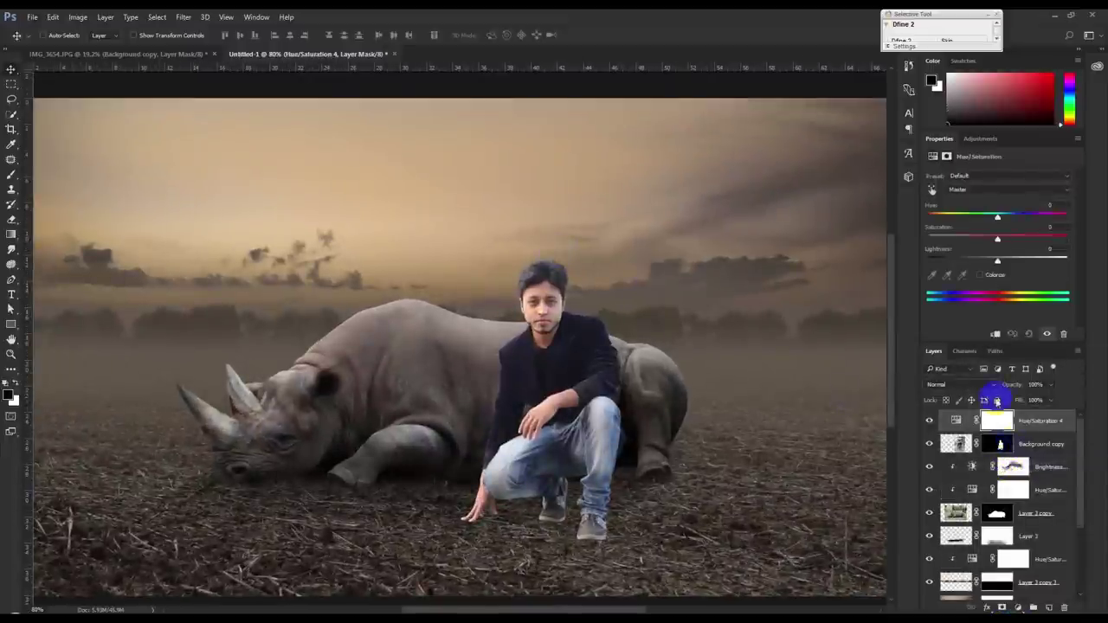
click(995, 334)
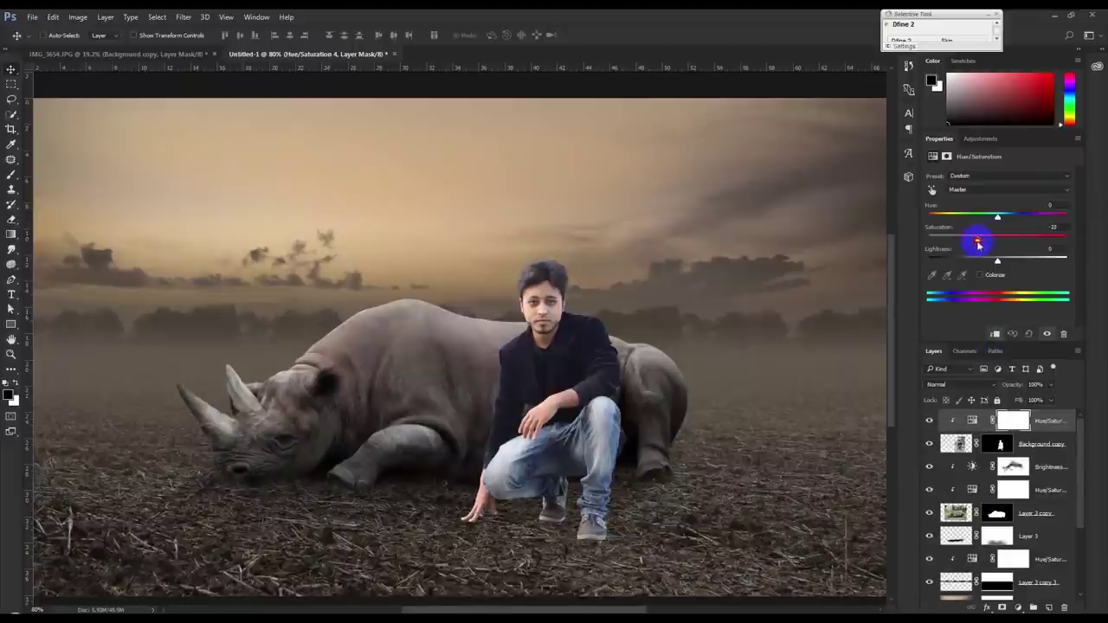
drag(974, 244, 960, 242)
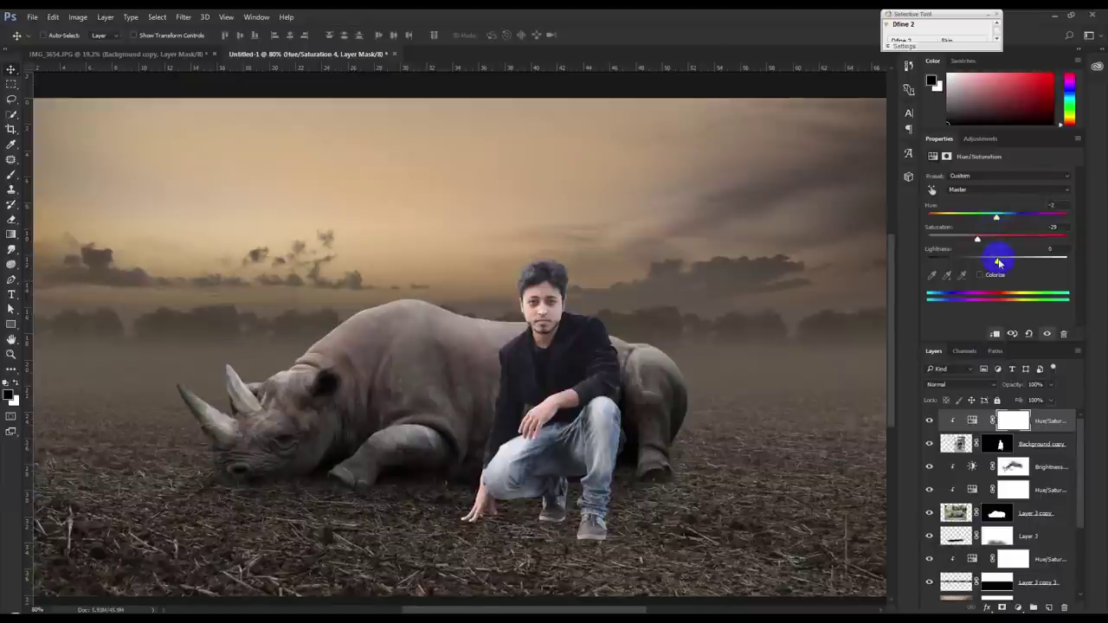
drag(995, 261, 991, 260)
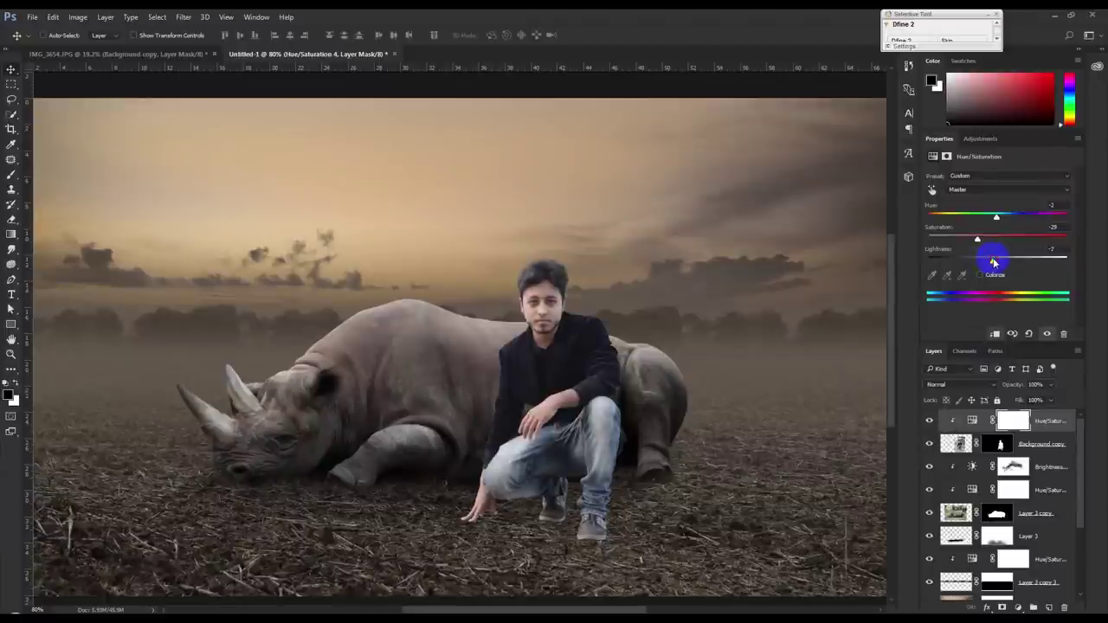
click(1017, 606)
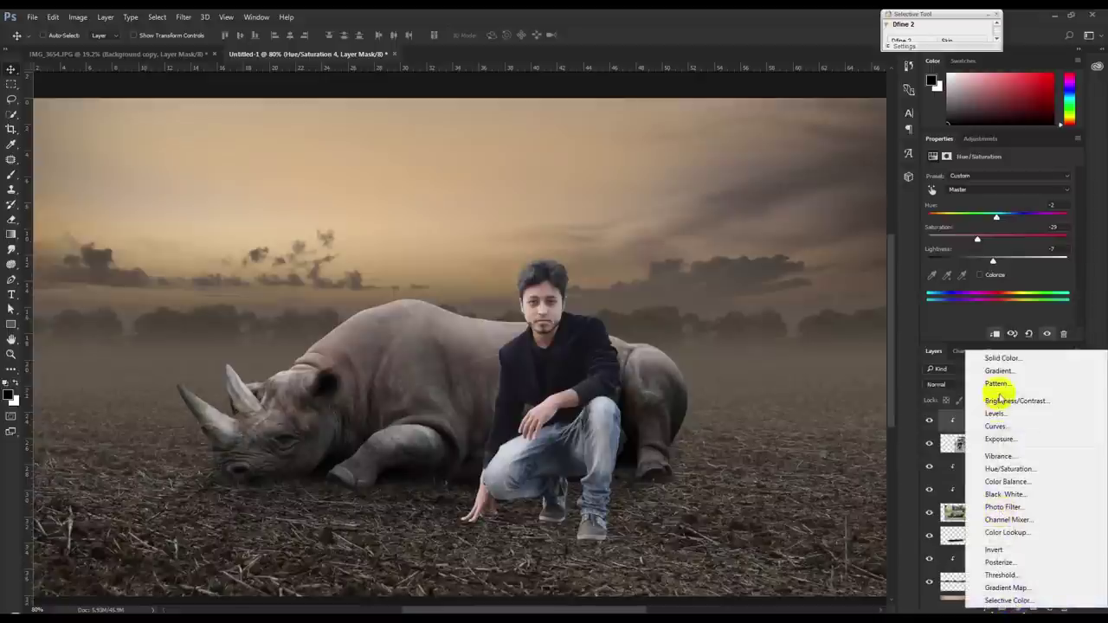
Clip a Brightness/Contrast layer to the man with Brightness -100
click(1093, 562)
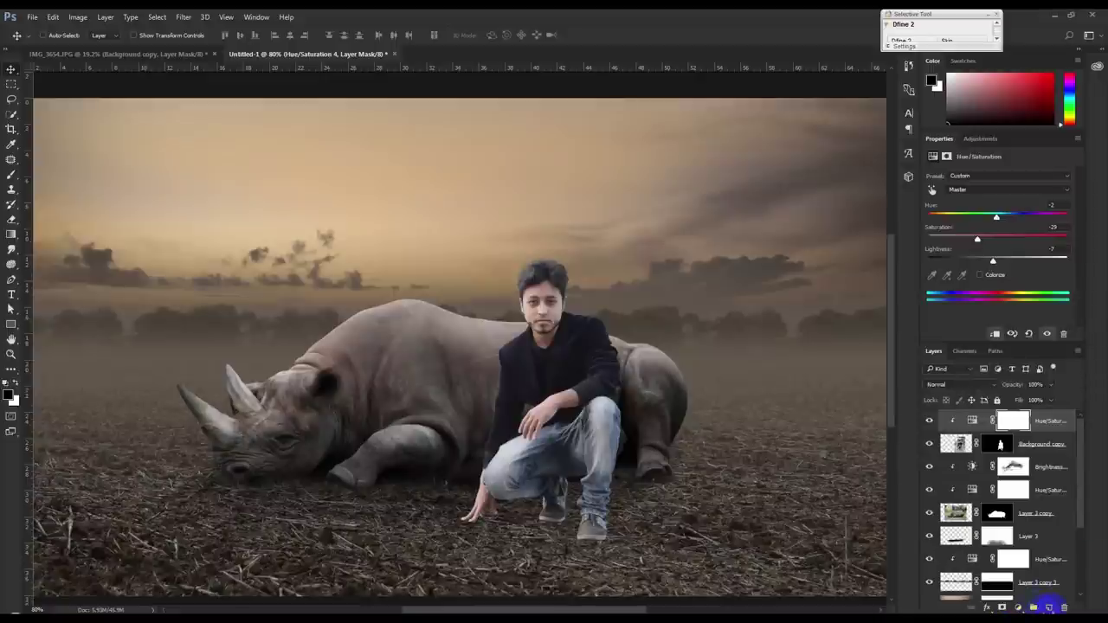
click(1017, 606)
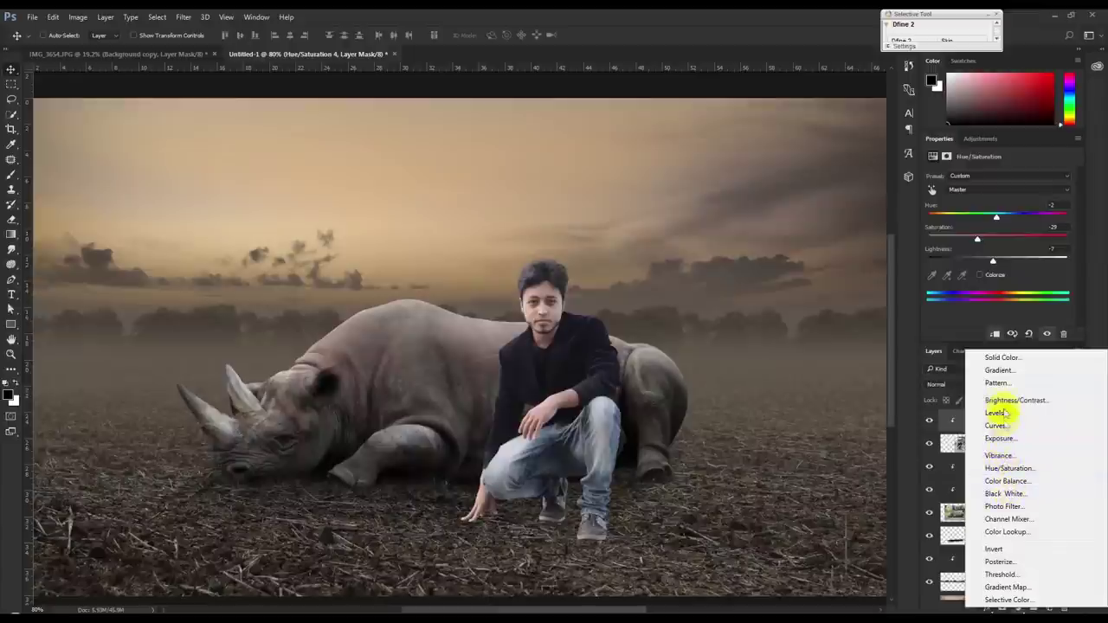
click(1003, 400)
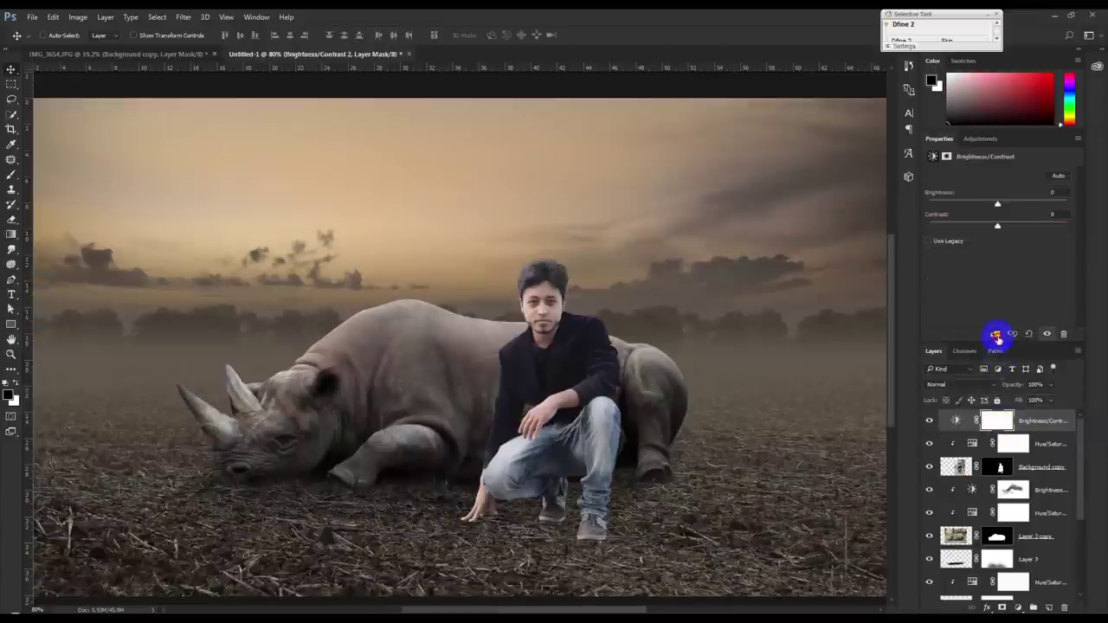
click(996, 336)
drag(989, 206, 955, 209)
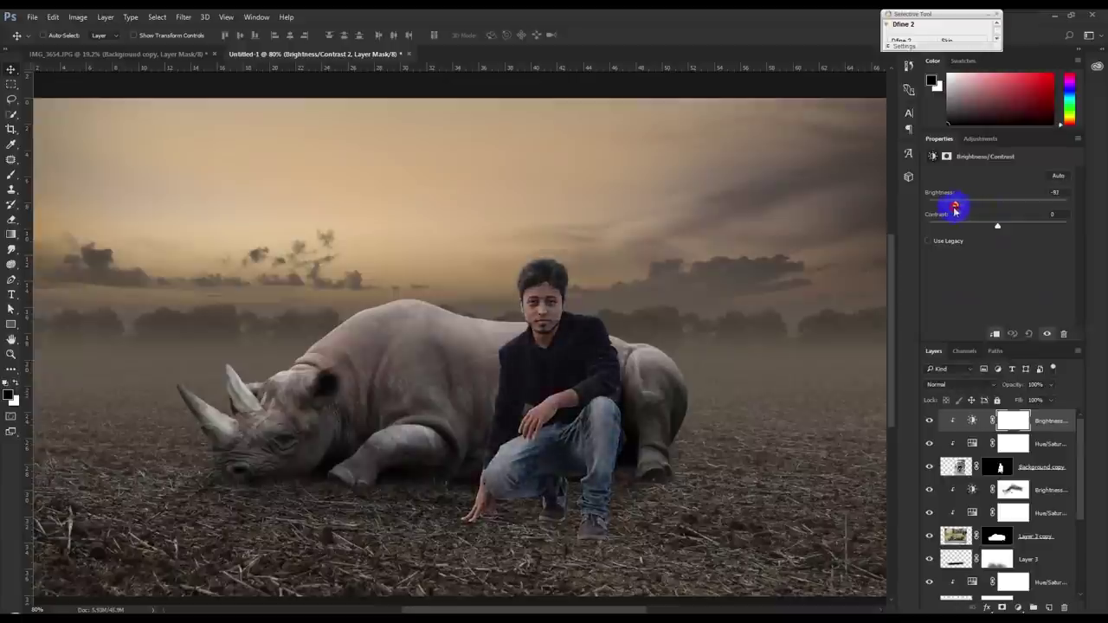
Paint the adjustment mask to restore light on the man's face and upper body
click(12, 176)
click(461, 288)
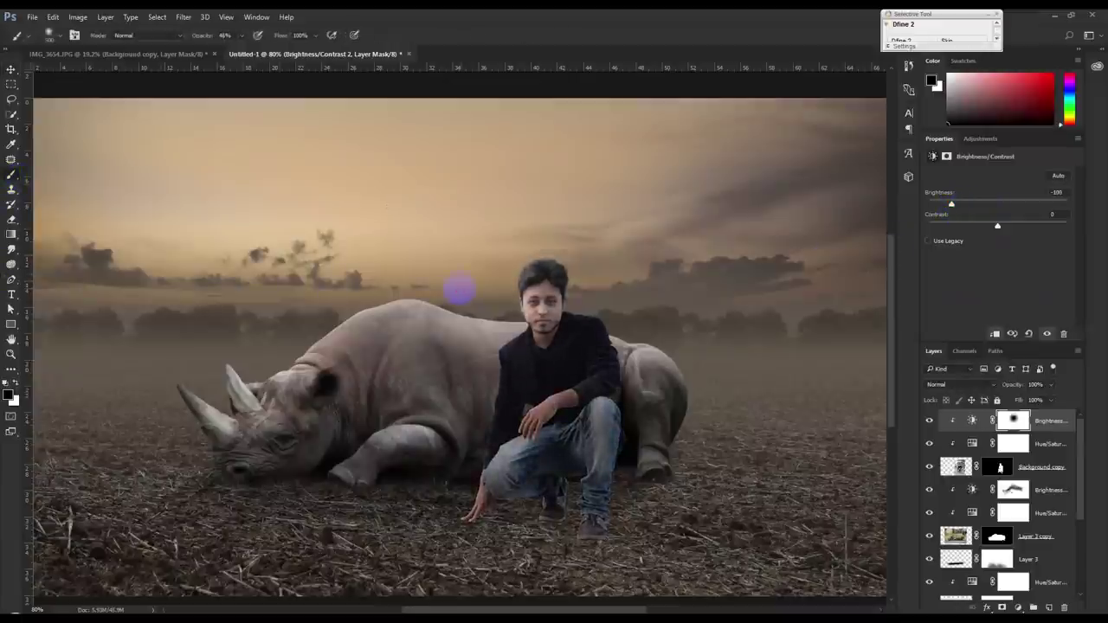
scroll(531, 383, up, 2)
scroll(531, 389, down, 2)
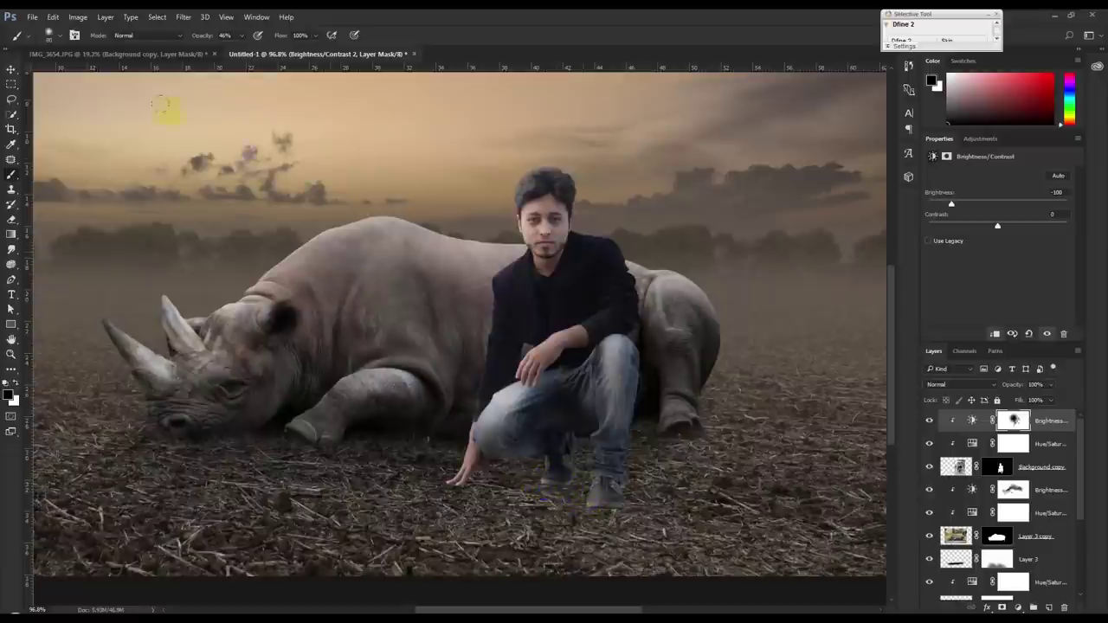
click(11, 68)
scroll(421, 334, down, 3)
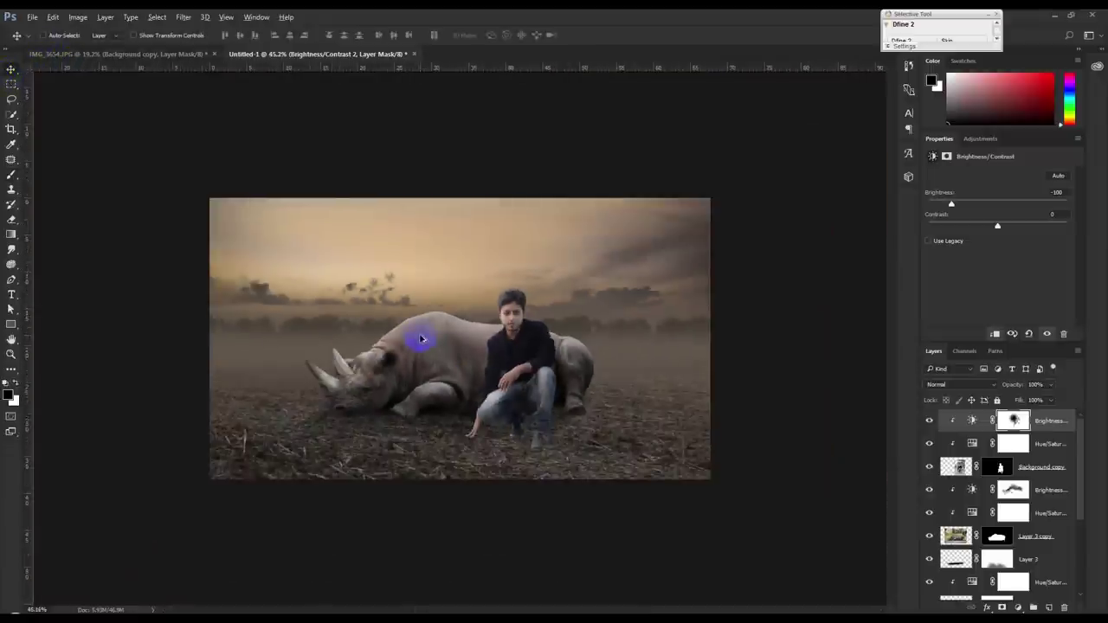
scroll(680, 420, up, 1)
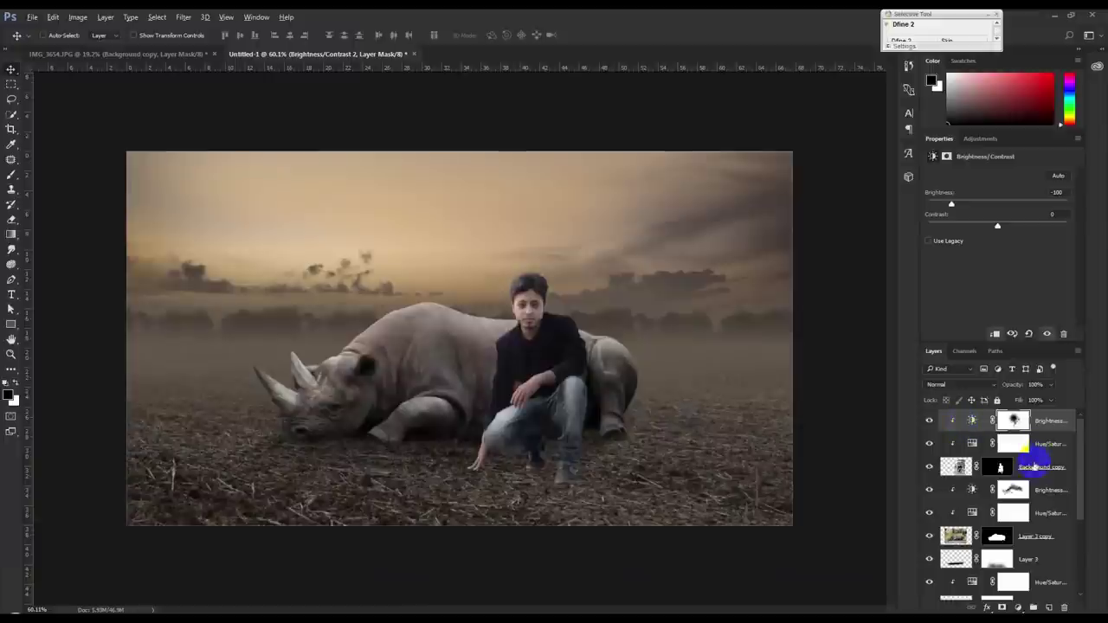
Shift the man's layer slightly left and down against the rhino's side
click(1038, 467)
mouse_move(753, 429)
mouse_down()
mouse_move(735, 440)
mouse_move(745, 441)
mouse_move(692, 430)
mouse_up()
scroll(736, 438, up, 1)
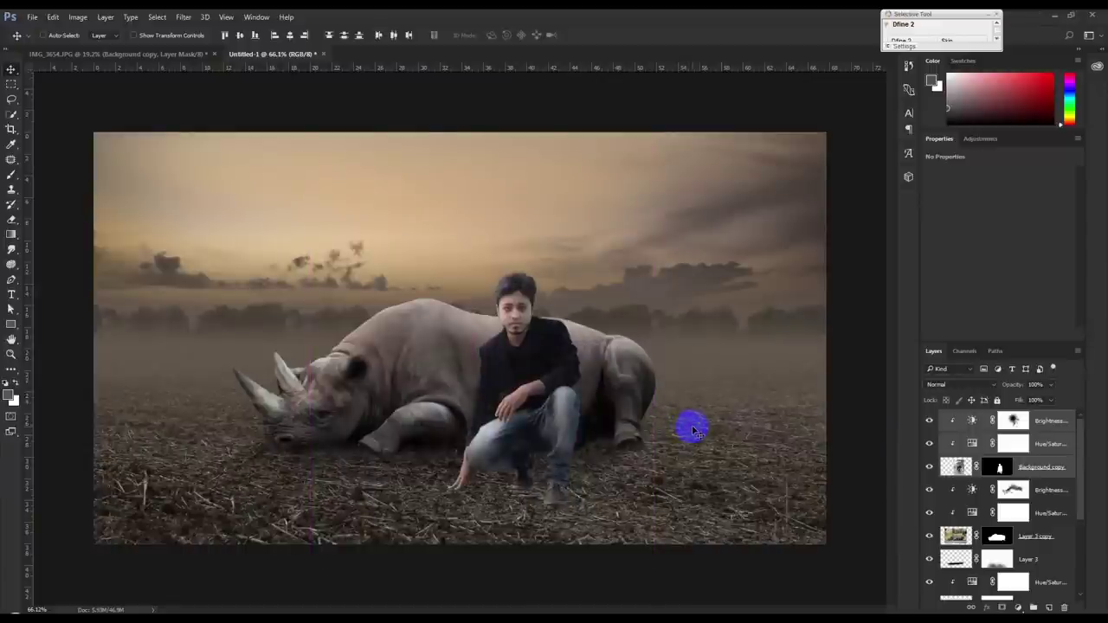
scroll(573, 482, up, 4)
scroll(573, 482, down, 2)
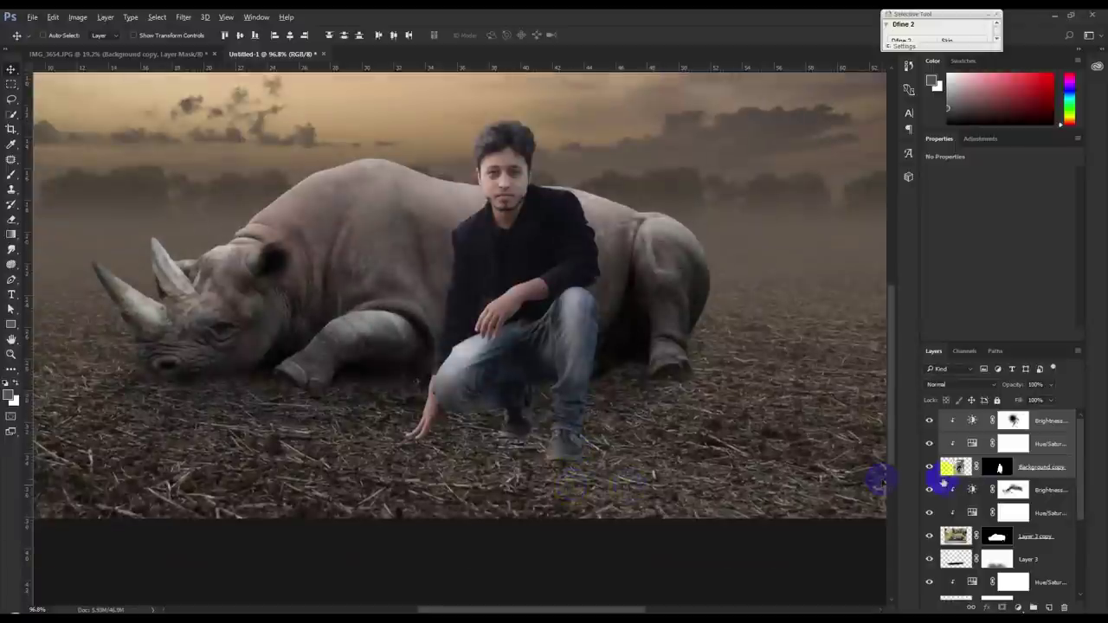
Duplicate the man's layer, convert it to a Smart Object, rasterize it, and blacken it with Lightness -100
drag(1039, 470, 1036, 490)
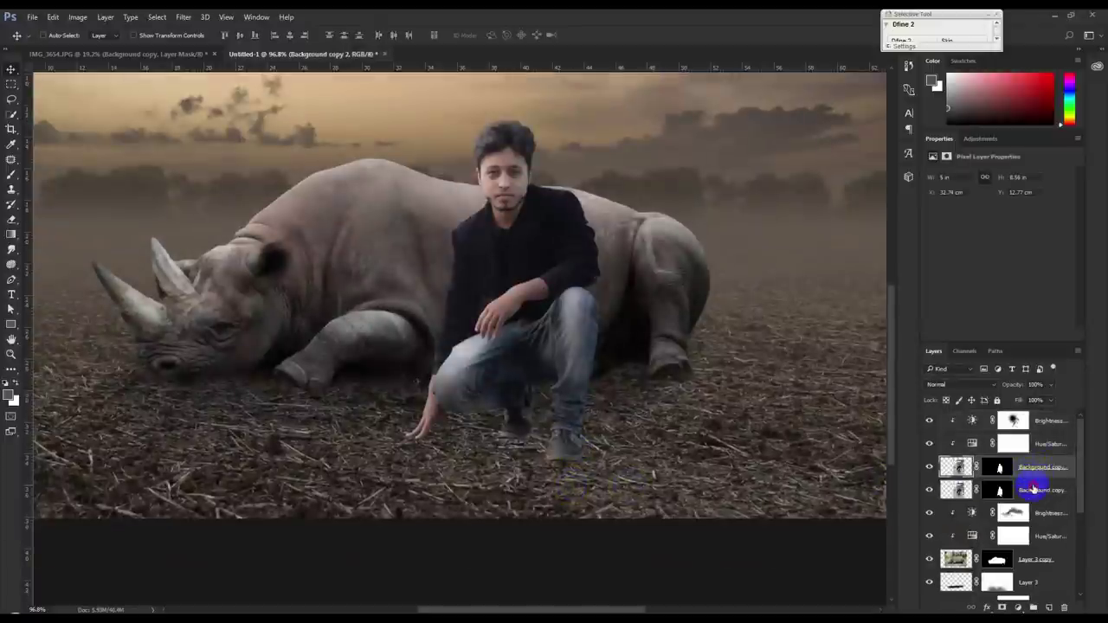
right_click(1036, 490)
click(905, 234)
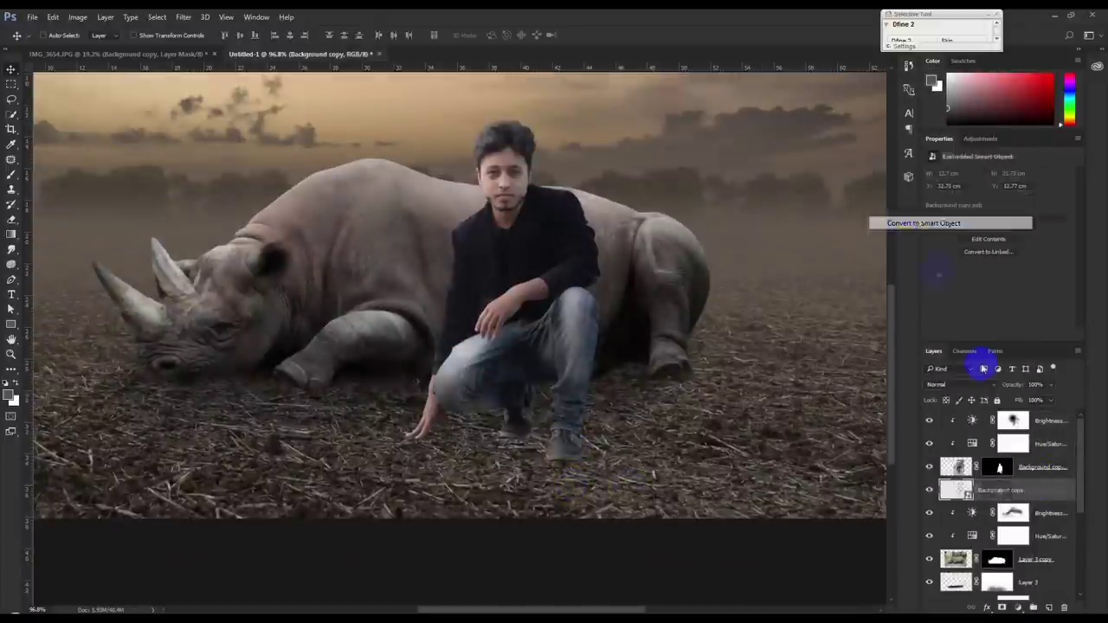
right_click(1004, 490)
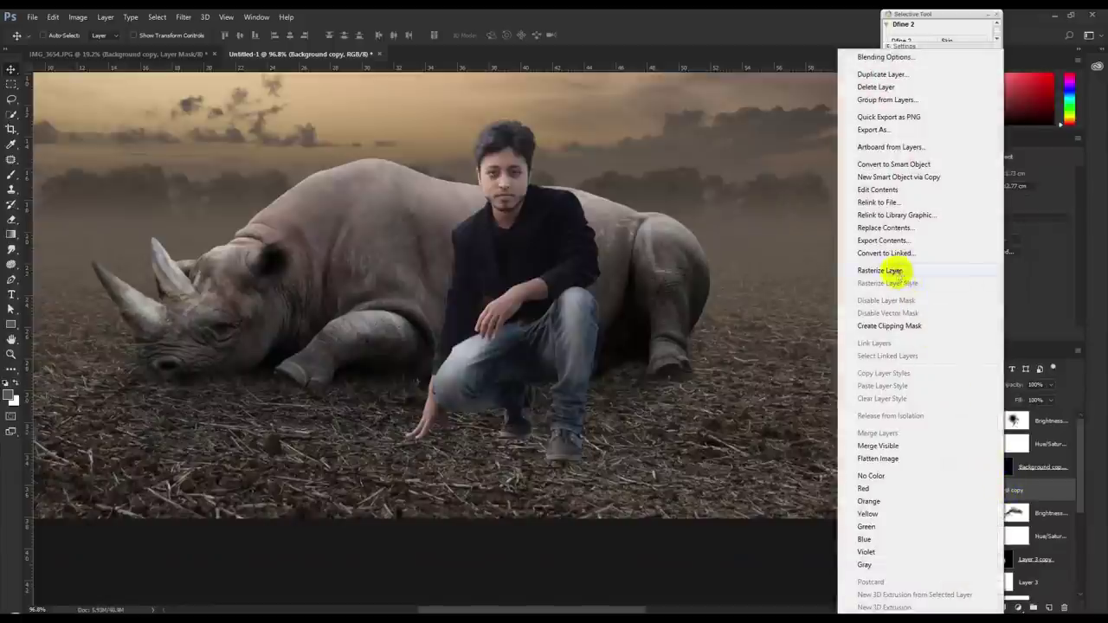
click(898, 276)
click(78, 17)
mouse_move(95, 47)
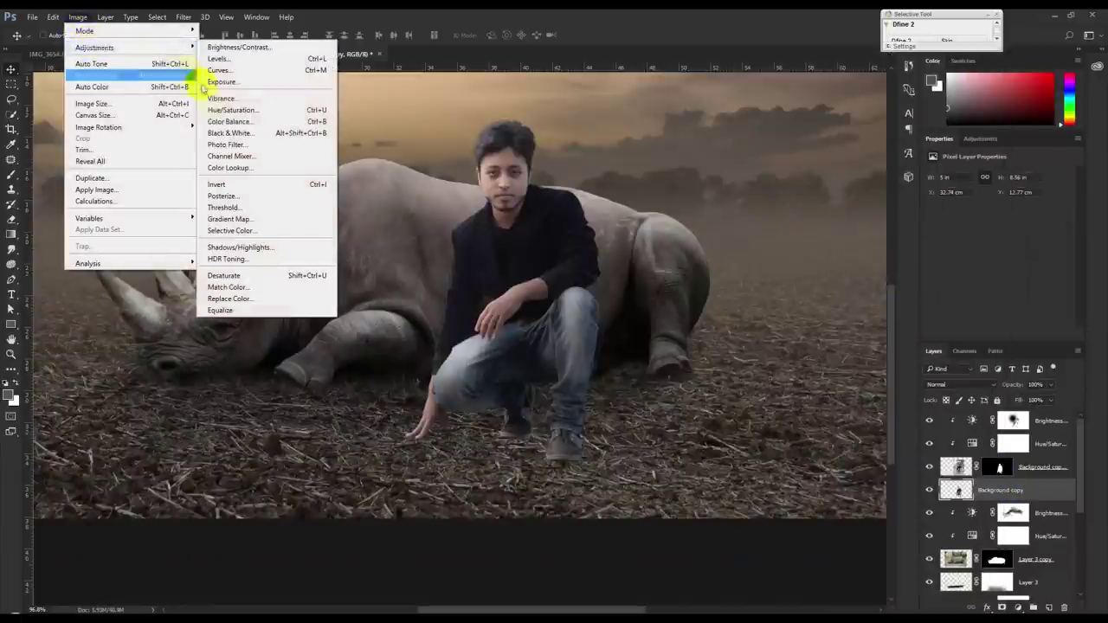
click(232, 110)
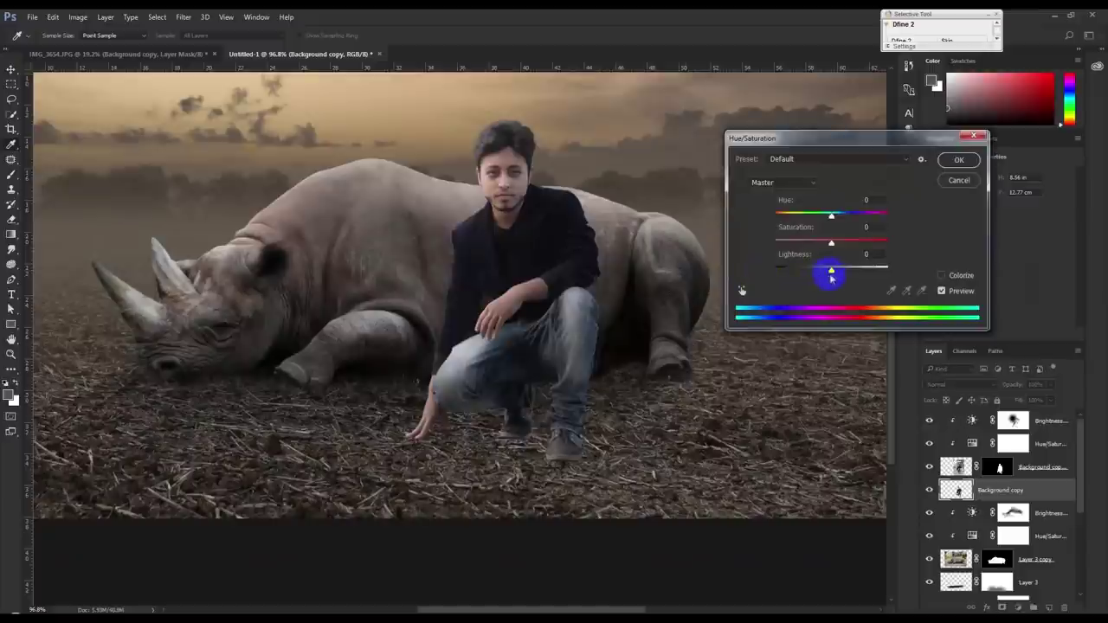
drag(821, 273, 754, 273)
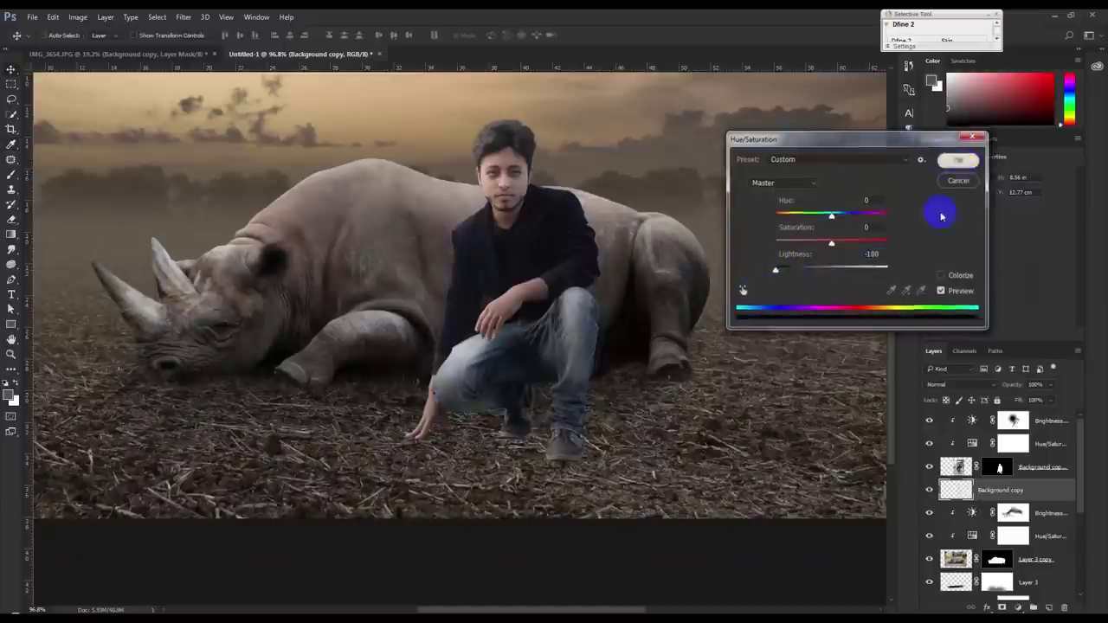
click(958, 160)
Flip and warp the black copy into a shadow lying across the ground toward the lower left
key(ctrl+t)
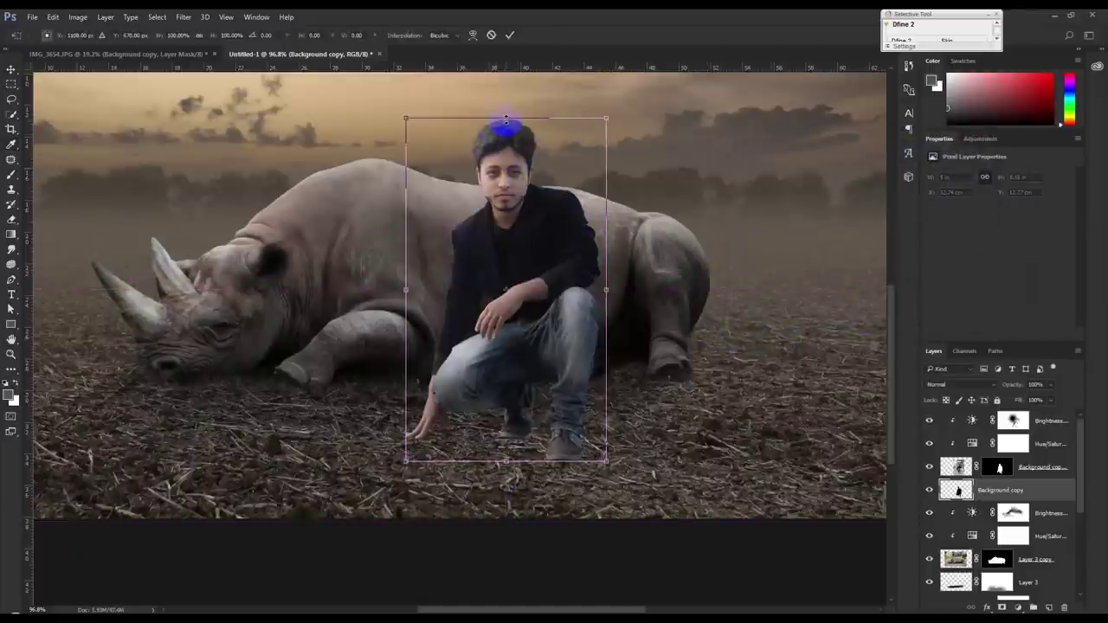
drag(506, 122, 236, 576)
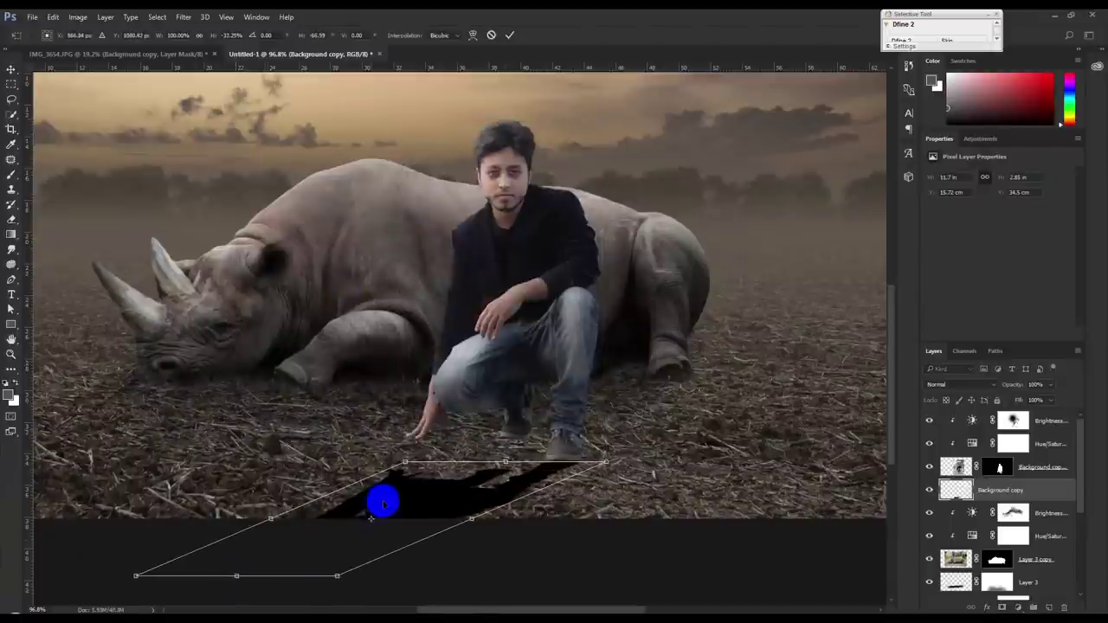
drag(507, 463, 526, 422)
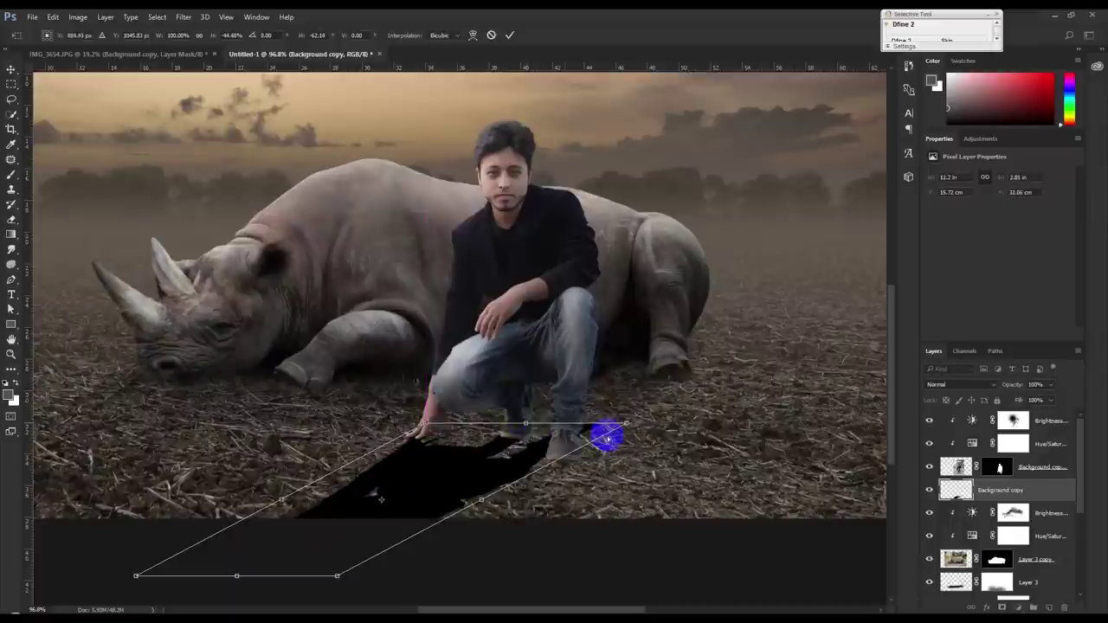
drag(626, 424, 599, 457)
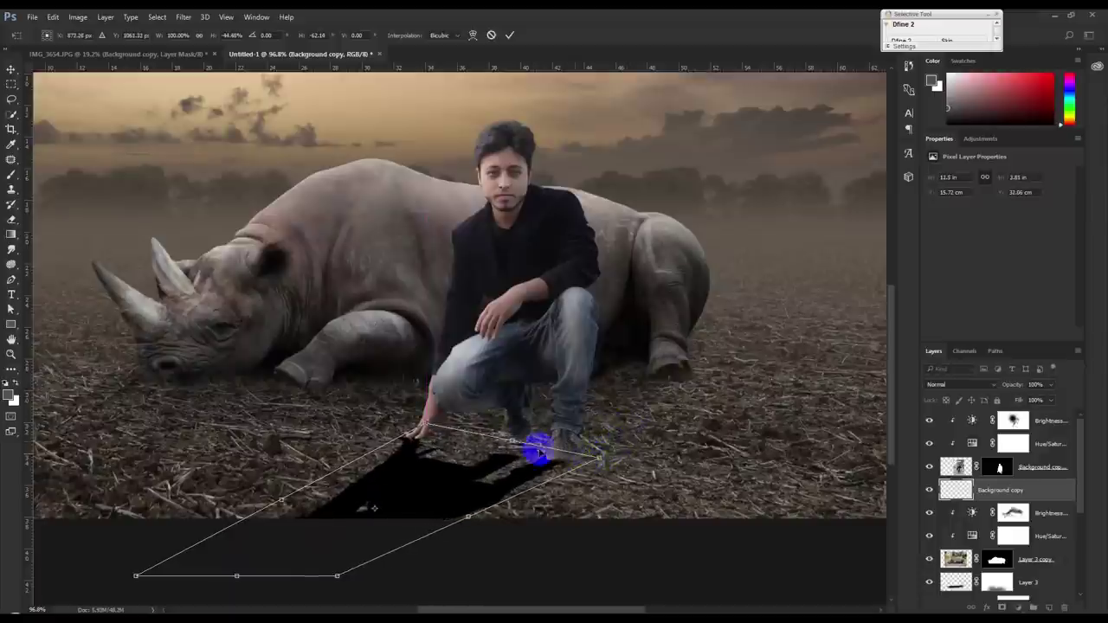
right_click(511, 445)
click(544, 340)
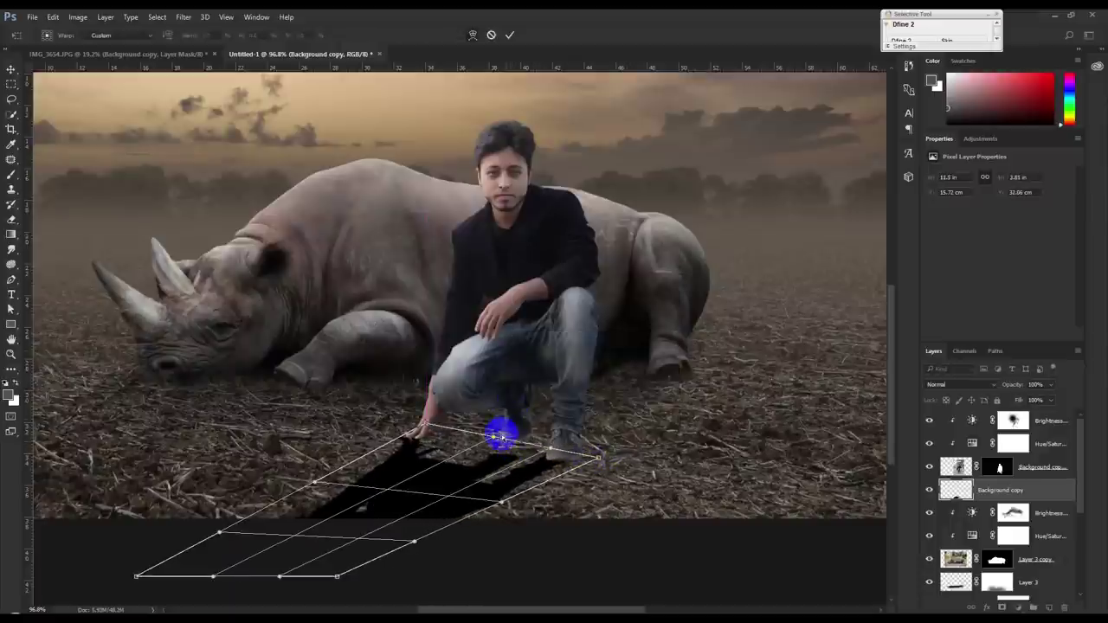
drag(506, 435, 511, 421)
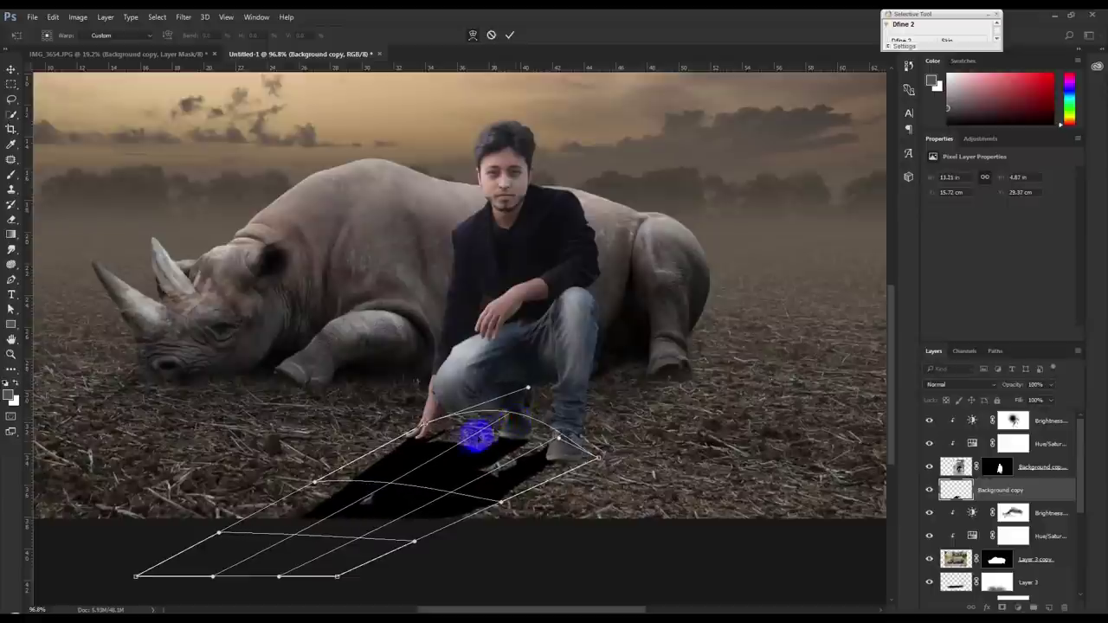
drag(548, 453, 562, 481)
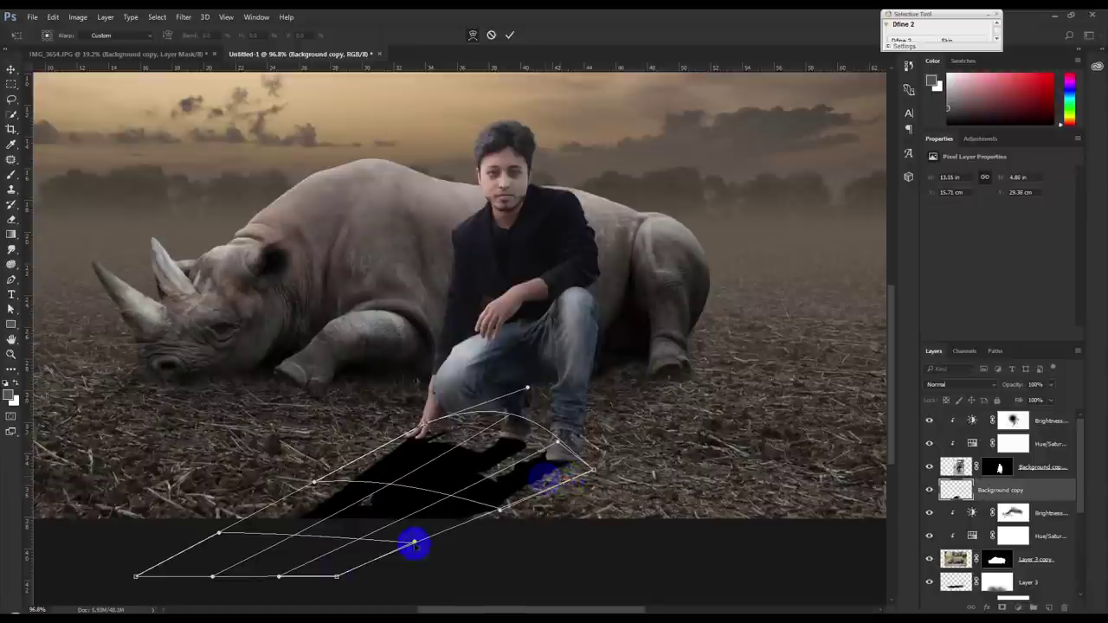
drag(213, 560, 203, 511)
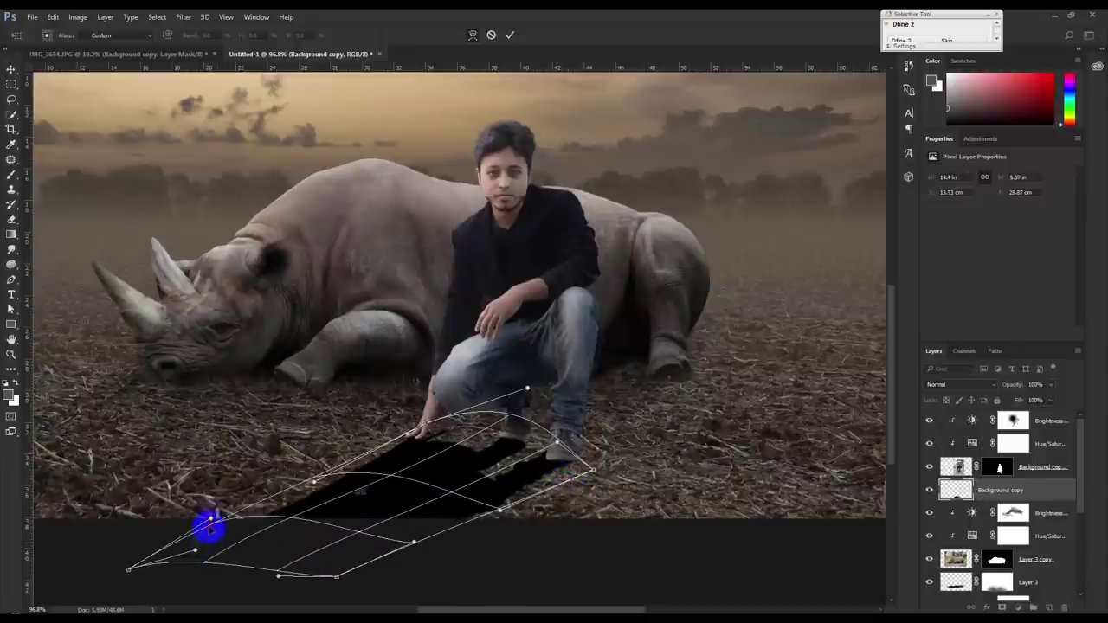
drag(335, 541, 327, 536)
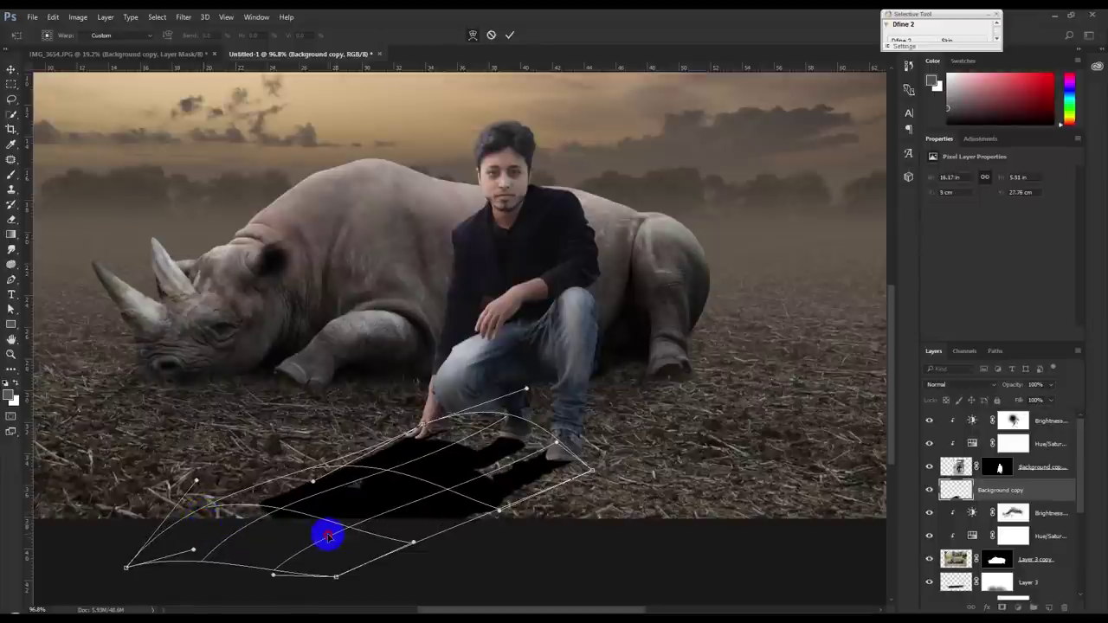
key(Return)
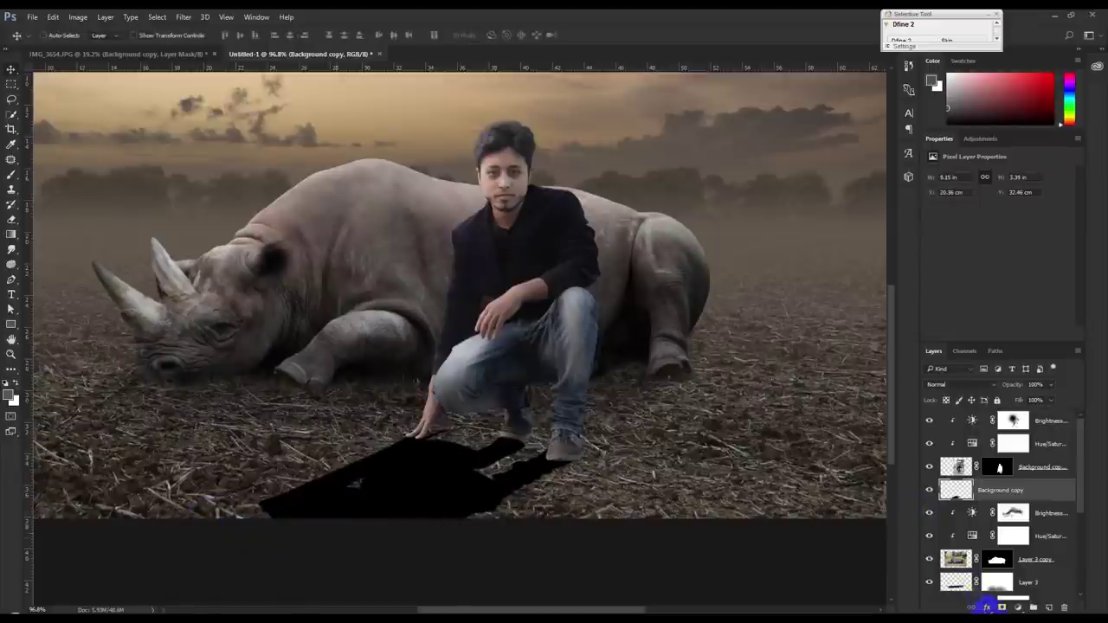
Add a mask to the man's shadow, lower its opacity to 67%, and motion-blur the mask
click(1001, 607)
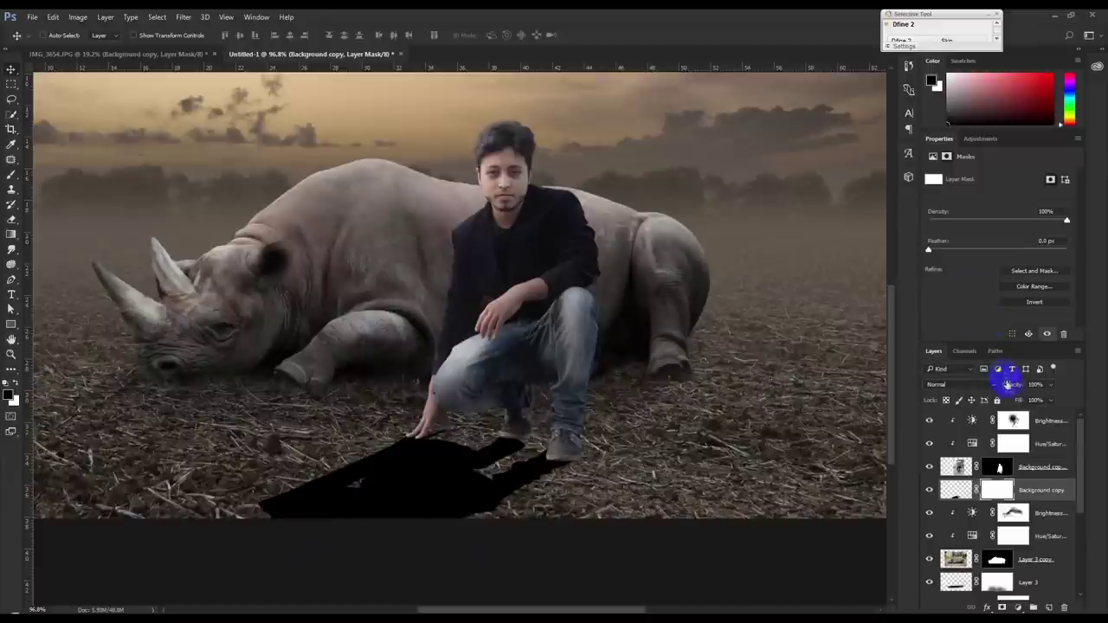
drag(992, 384, 969, 381)
click(183, 17)
mouse_move(189, 150)
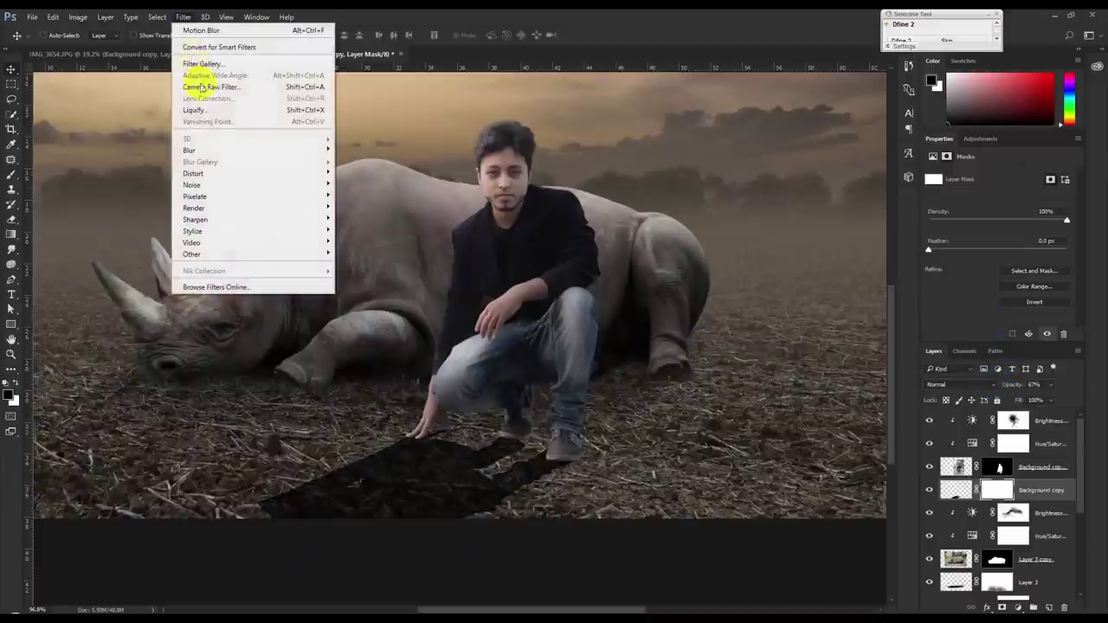
click(367, 221)
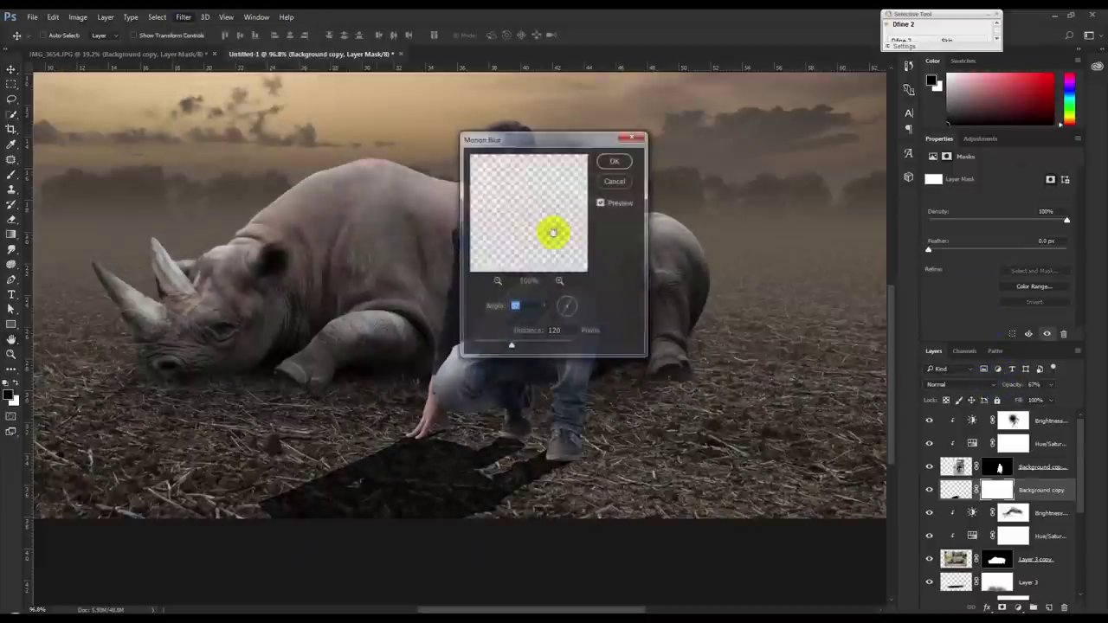
click(599, 167)
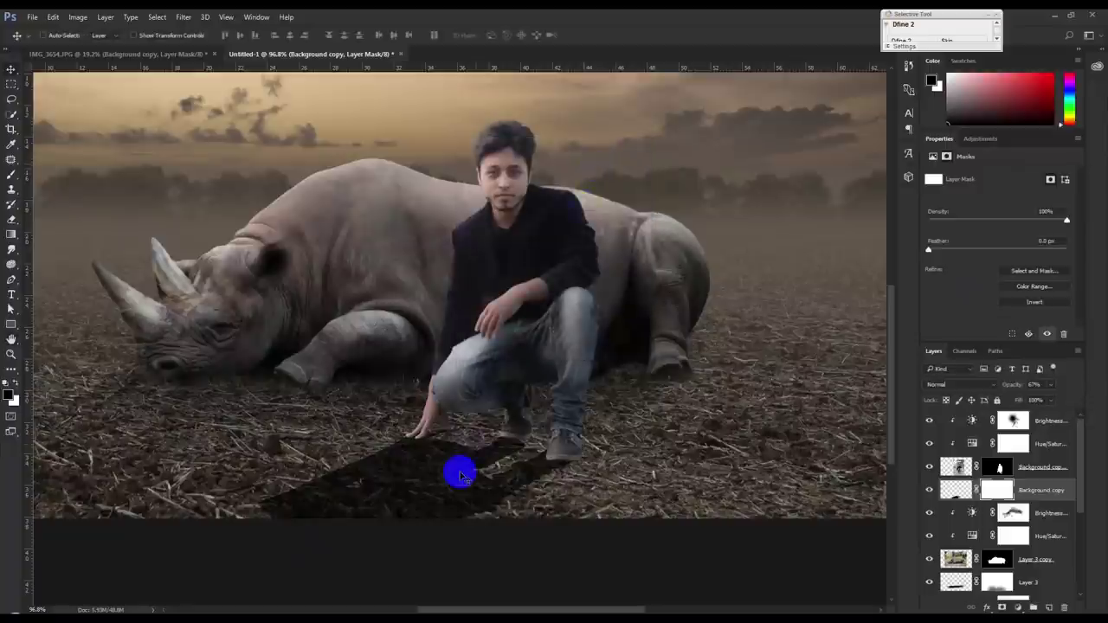
Apply Motion Blur to the shadow layer's pixels as well, then target its mask
click(955, 490)
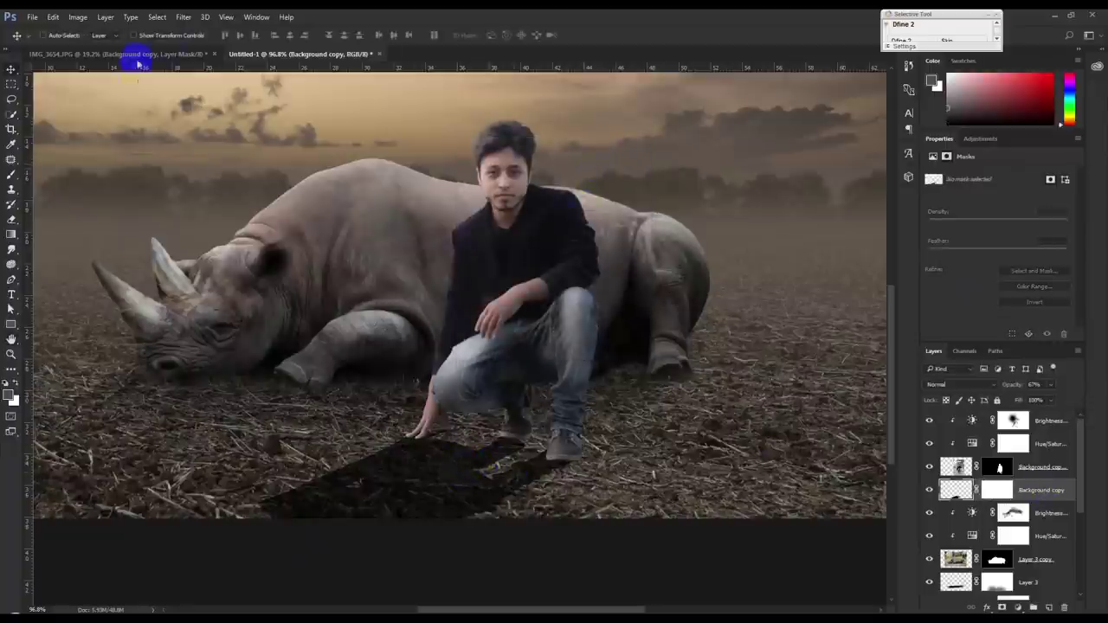
click(185, 18)
mouse_move(188, 150)
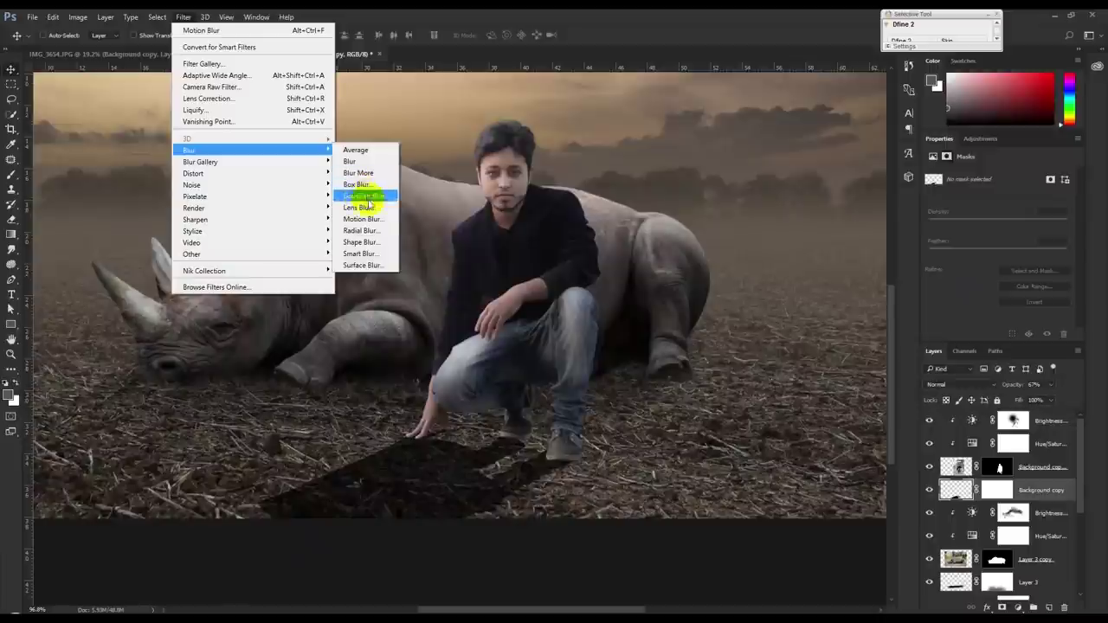
click(363, 218)
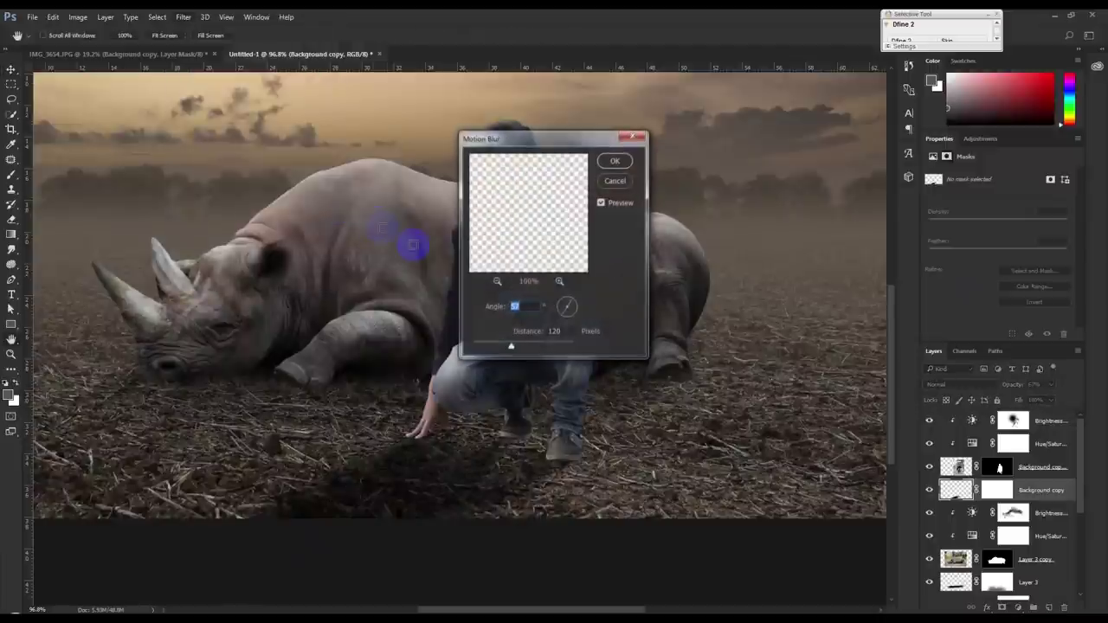
click(615, 164)
click(11, 219)
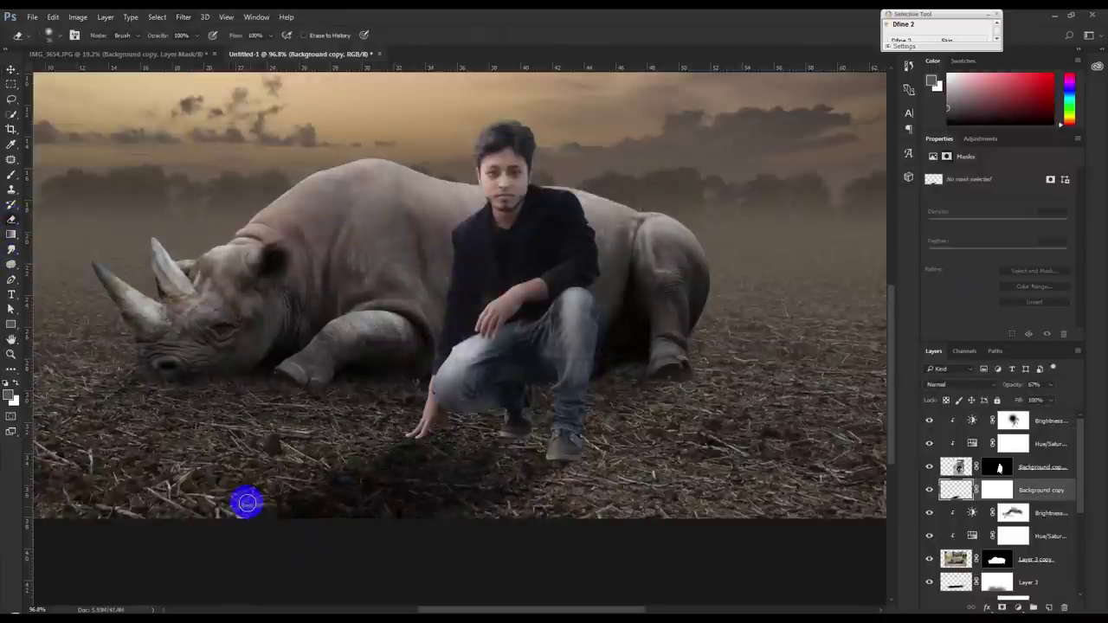
click(11, 177)
Paint the shadow's mask with a 100% black brush to fade it into the soil
click(996, 490)
key(x)
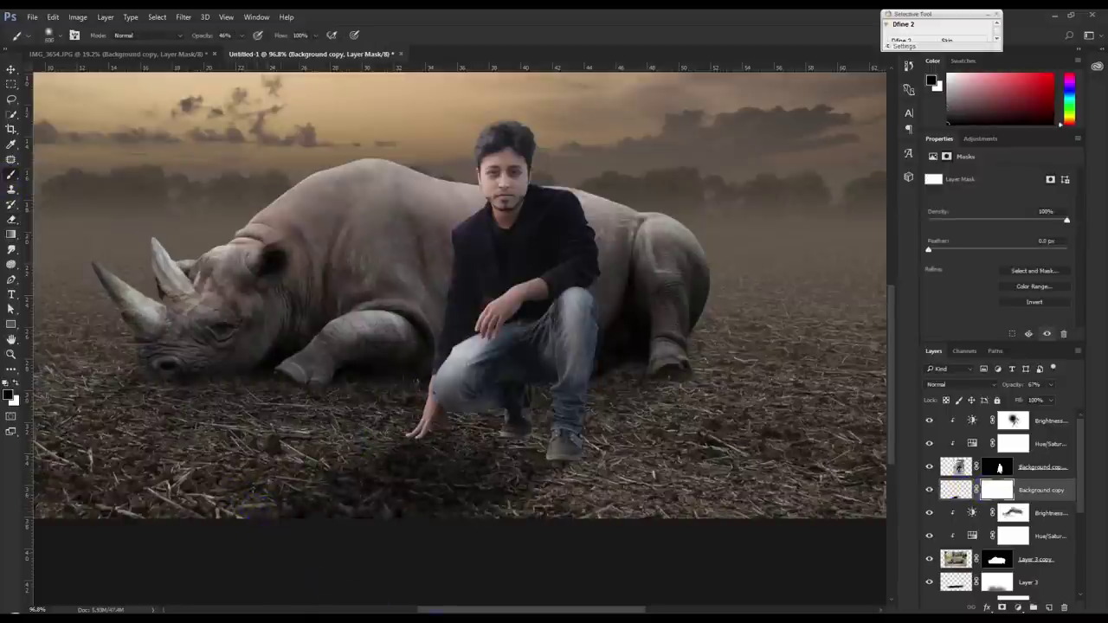
scroll(339, 597, left, 10)
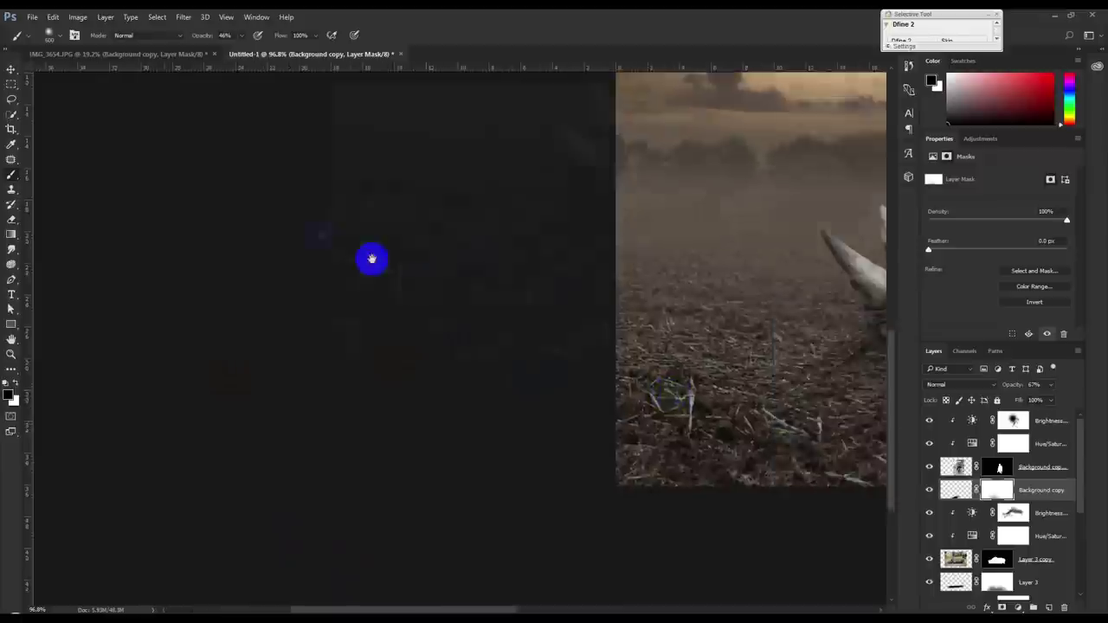
drag(708, 424, 254, 208)
drag(650, 257, 484, 278)
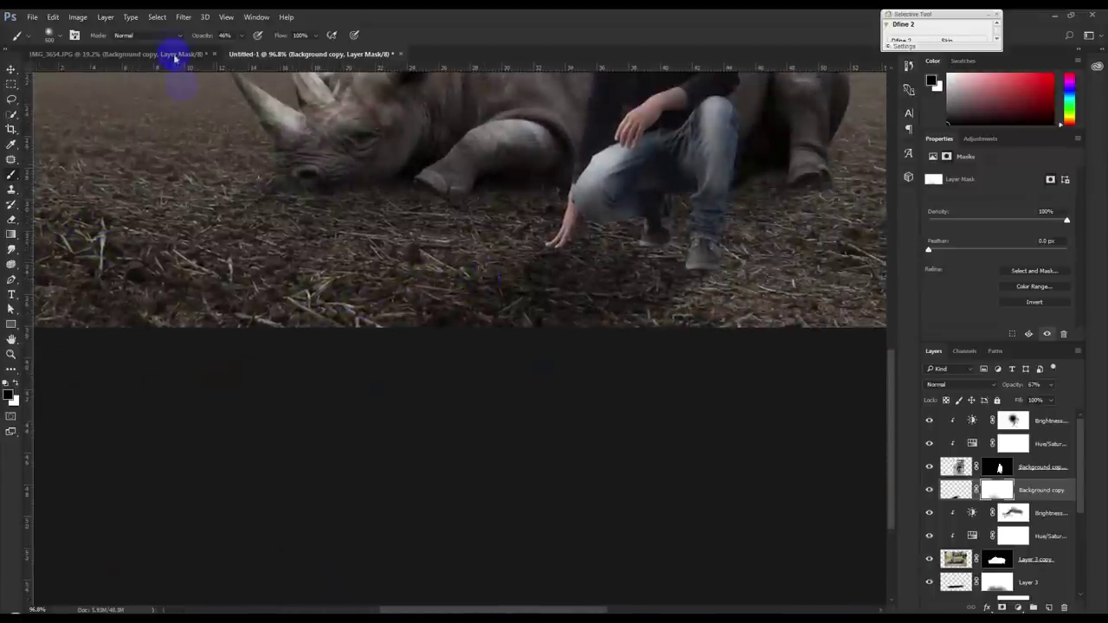
drag(202, 37, 407, 366)
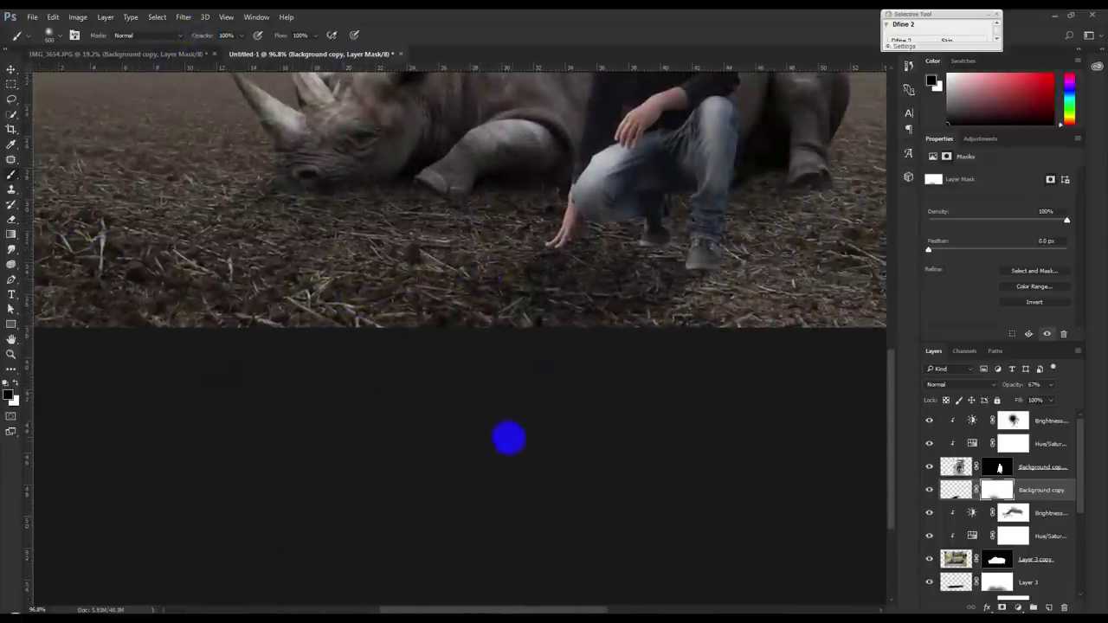
drag(640, 336, 452, 347)
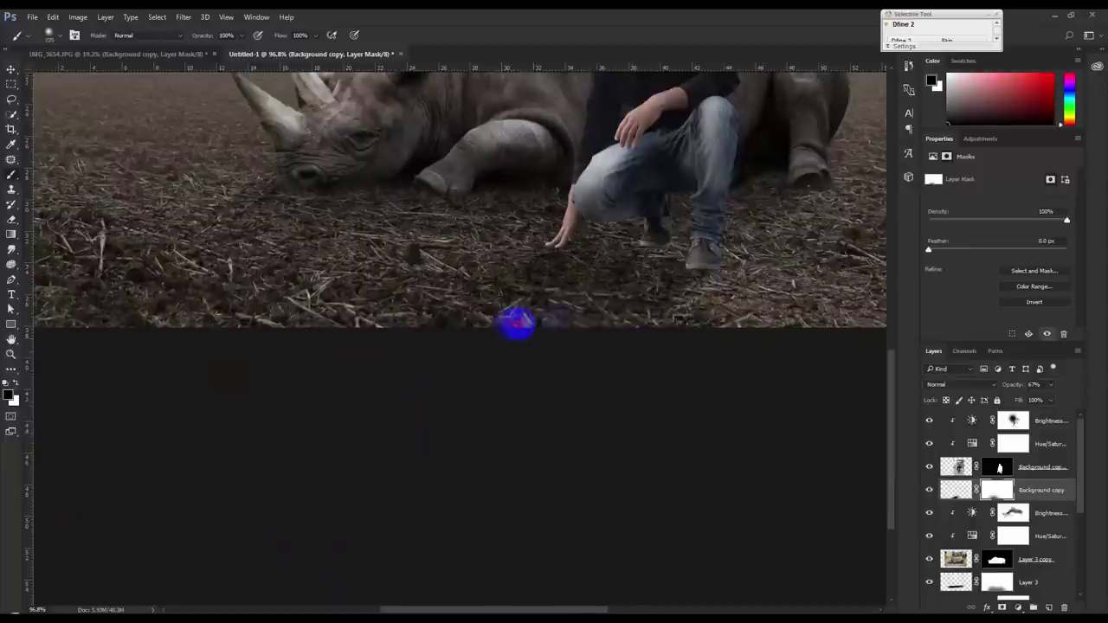
mouse_move(519, 374)
mouse_down()
mouse_move(554, 365)
mouse_move(413, 346)
mouse_move(564, 341)
mouse_move(538, 341)
mouse_up()
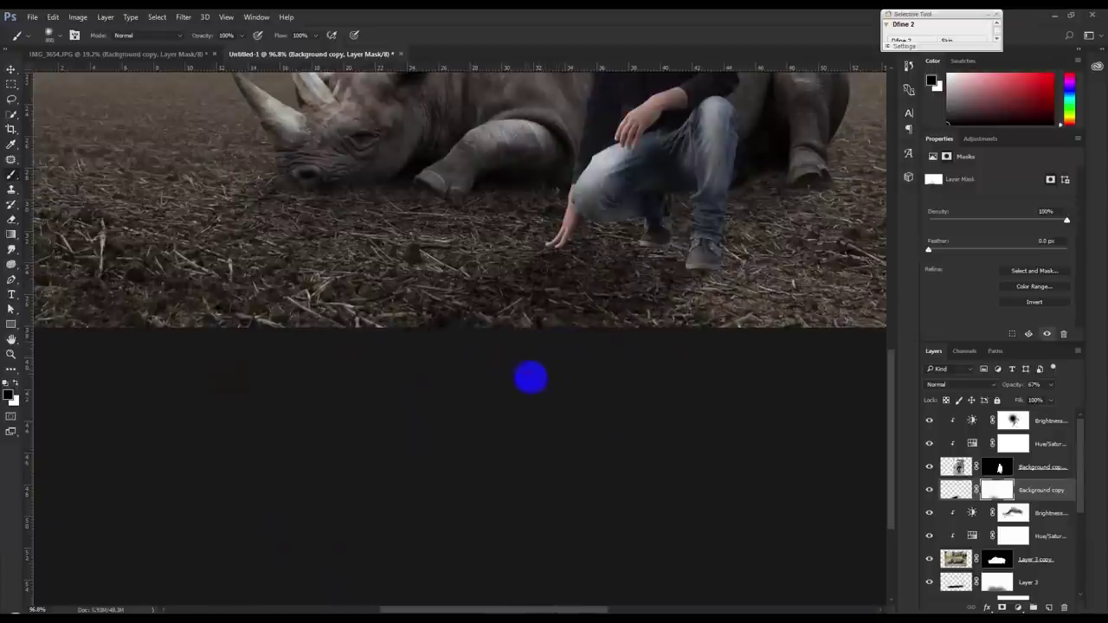
drag(526, 343, 463, 399)
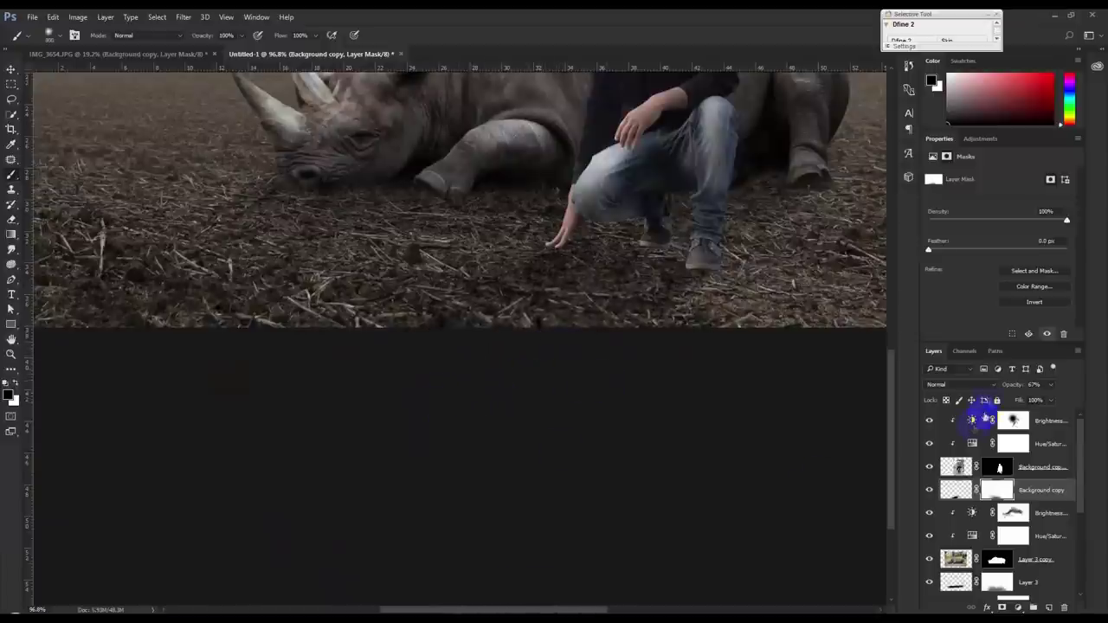
Raise the Background copy layer's opacity from 67% to 99%
drag(1012, 387, 1025, 387)
click(19, 113)
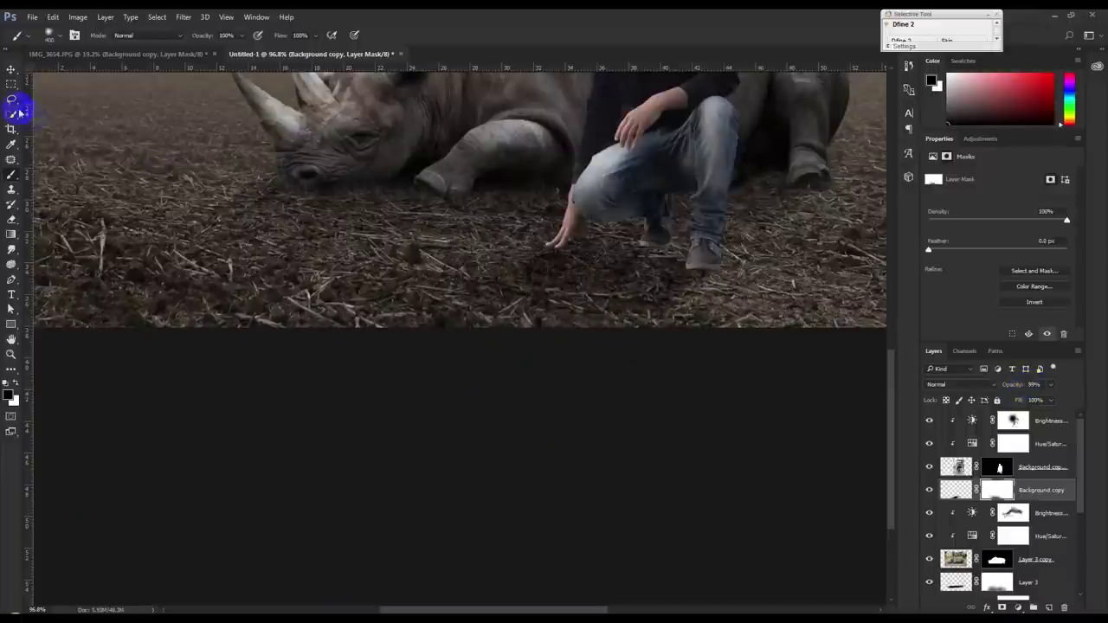
scroll(777, 304, up, 2)
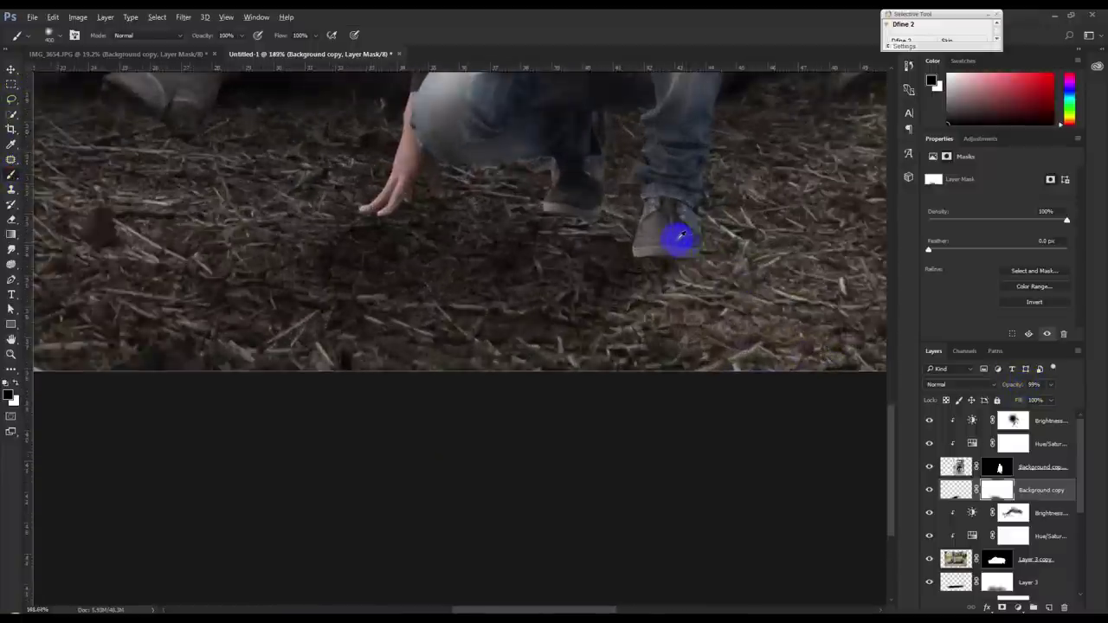
scroll(667, 234, up, 3)
scroll(672, 240, up, 2)
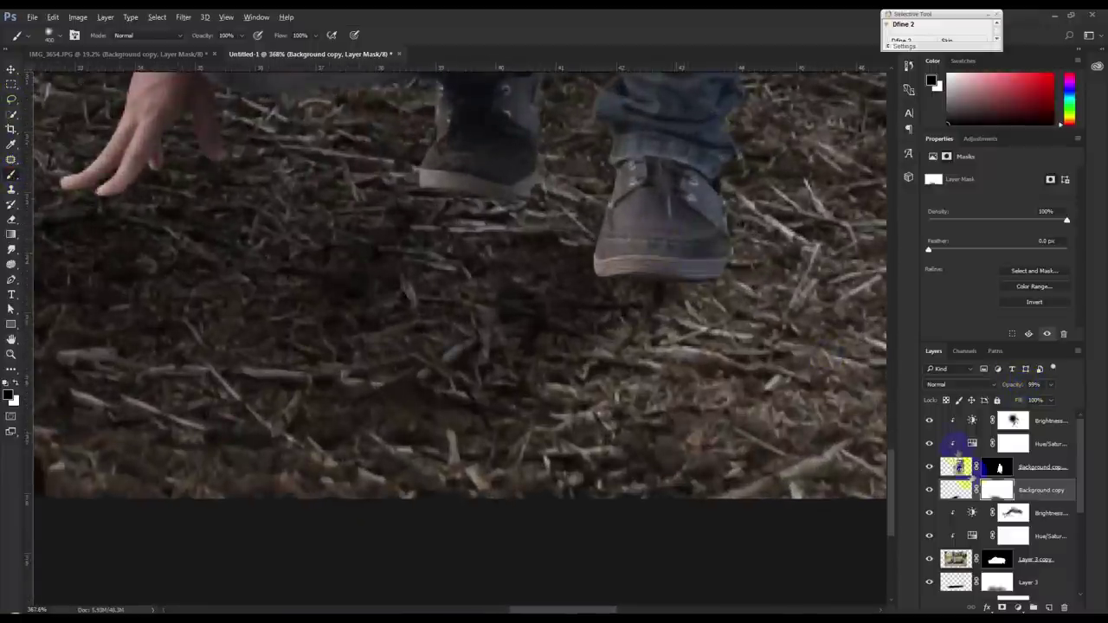
On a new Layer 4, paint soft black contact shadows under both shoe soles and the fingertips
click(1032, 607)
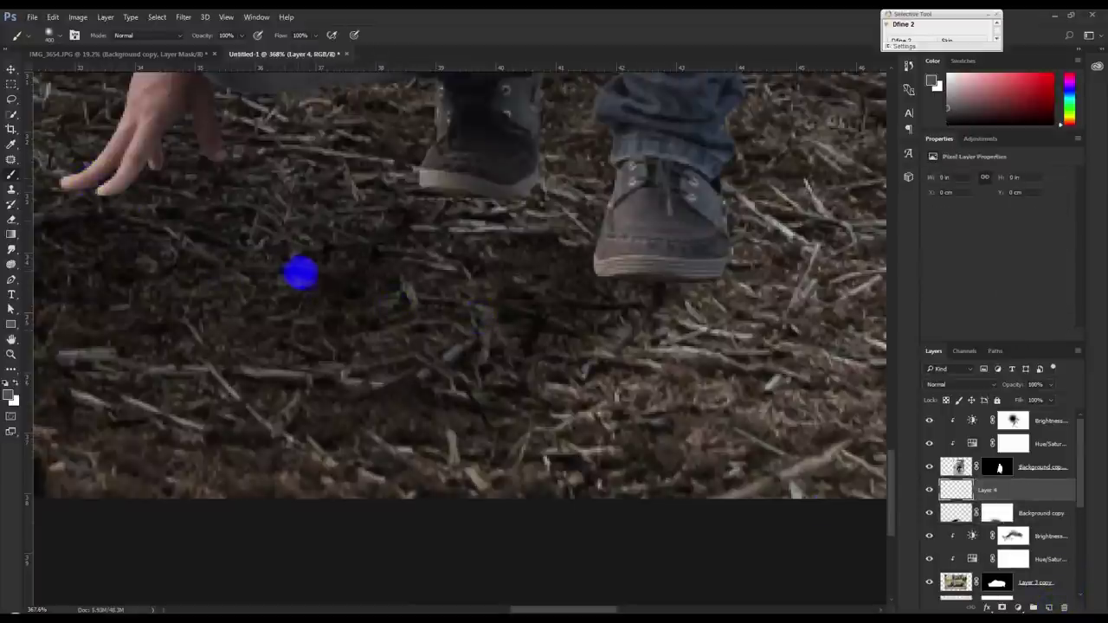
click(8, 389)
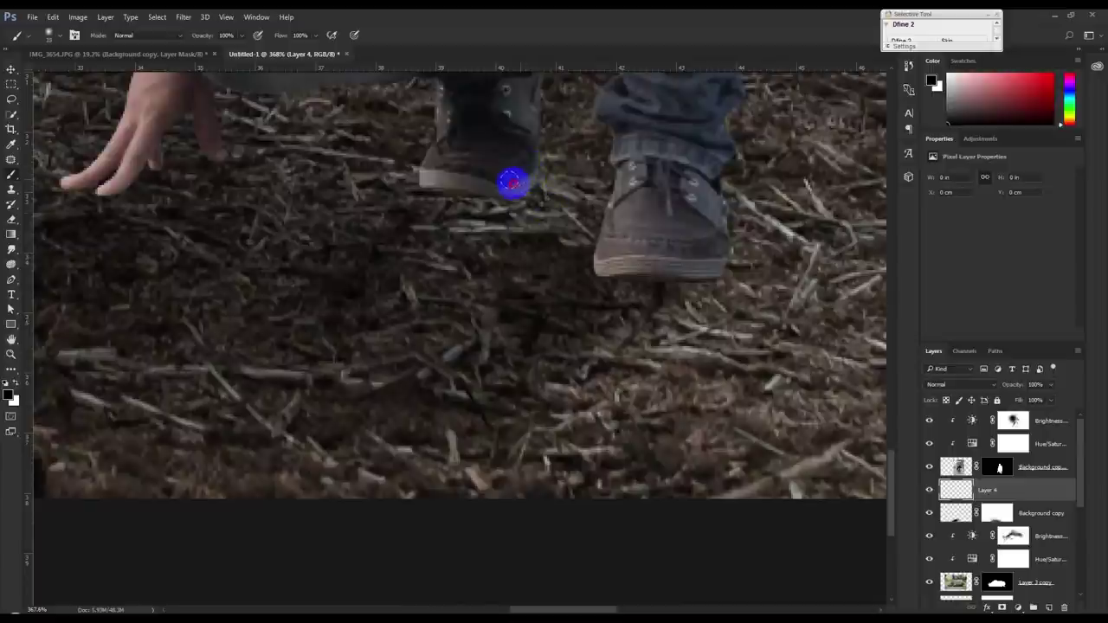
drag(483, 190, 436, 185)
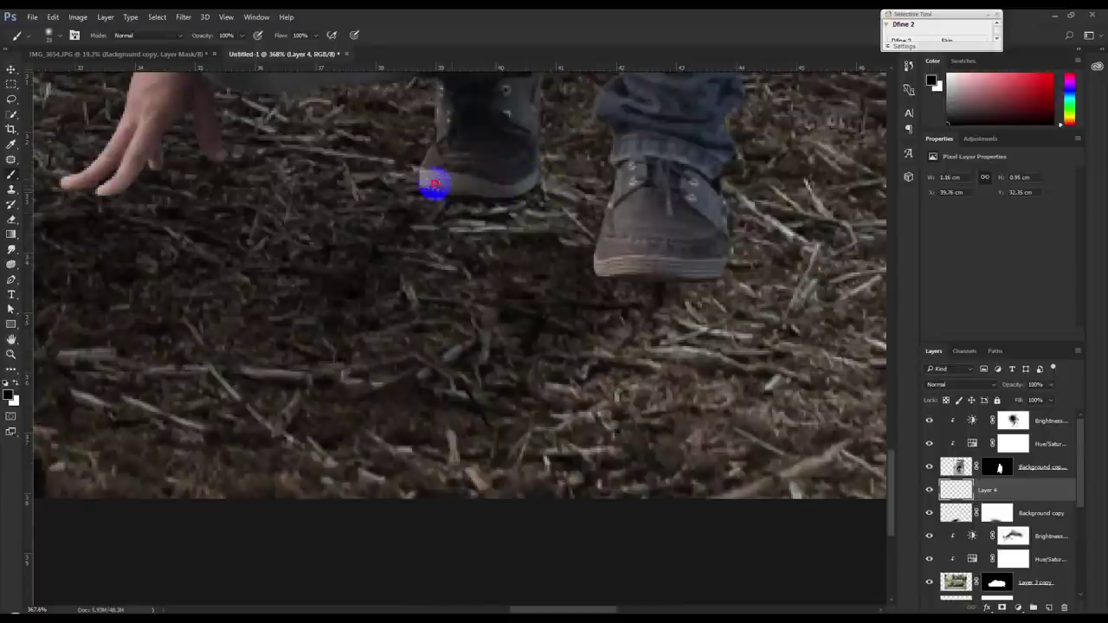
drag(630, 278, 689, 271)
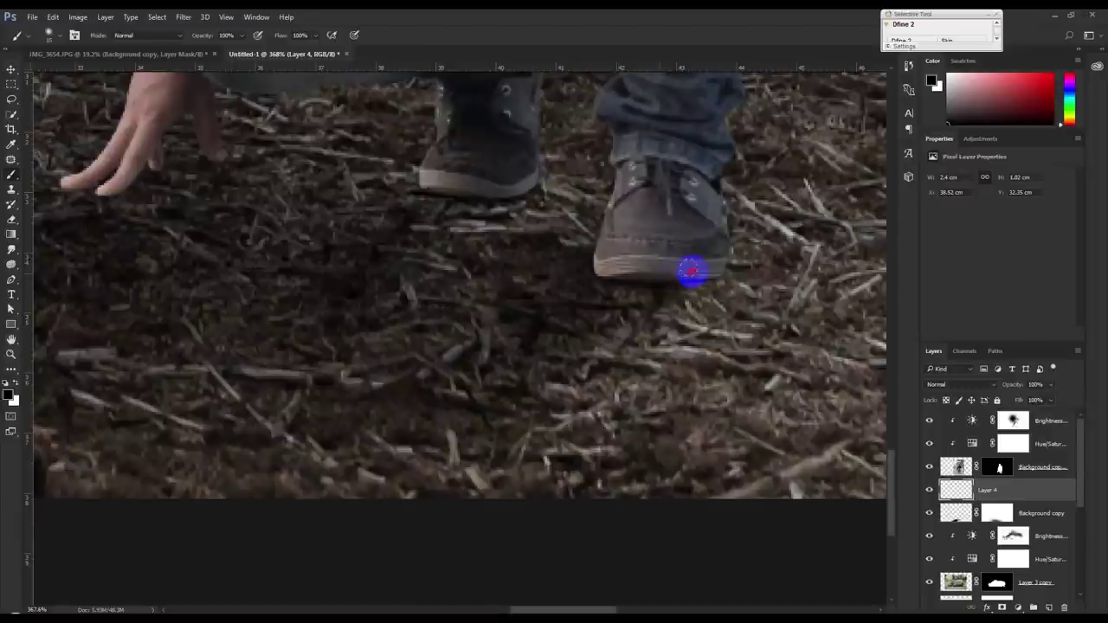
drag(714, 261, 728, 265)
mouse_move(207, 156)
mouse_down()
mouse_move(201, 168)
mouse_move(144, 168)
mouse_move(98, 184)
mouse_move(186, 161)
mouse_move(364, 220)
mouse_up()
scroll(359, 220, down, 2)
scroll(360, 218, down, 2)
scroll(358, 228, down, 1)
scroll(346, 237, up, 1)
scroll(346, 240, down, 3)
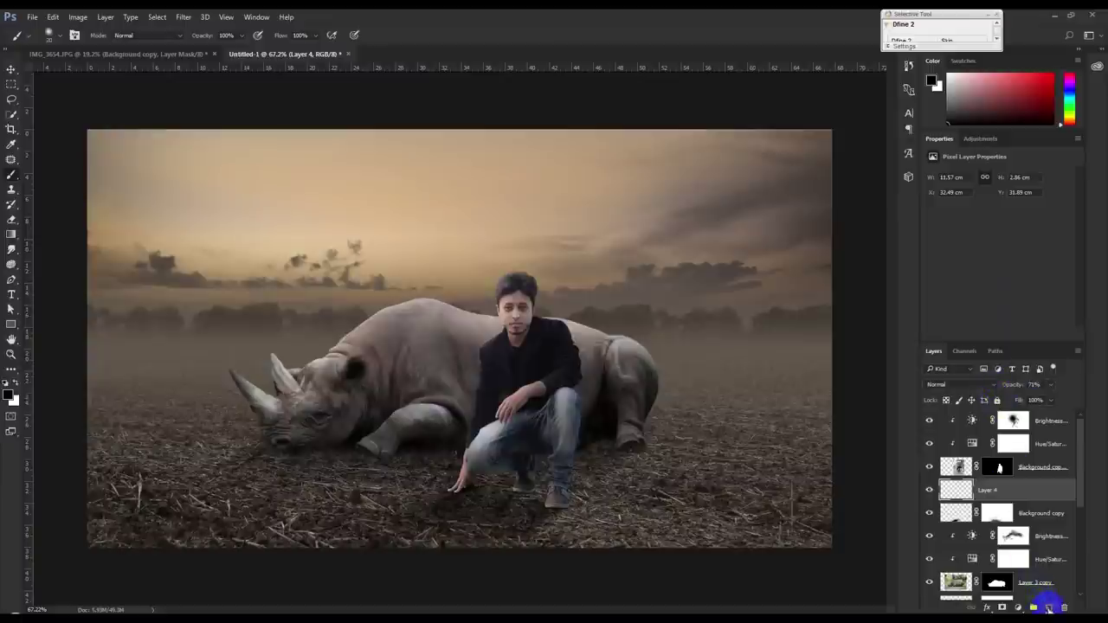
On a new layer, paint a dark patch below the man's boots and squash it flat
click(1048, 608)
mouse_move(526, 418)
mouse_down()
mouse_move(543, 495)
mouse_move(571, 473)
mouse_up()
key(ctrl+t)
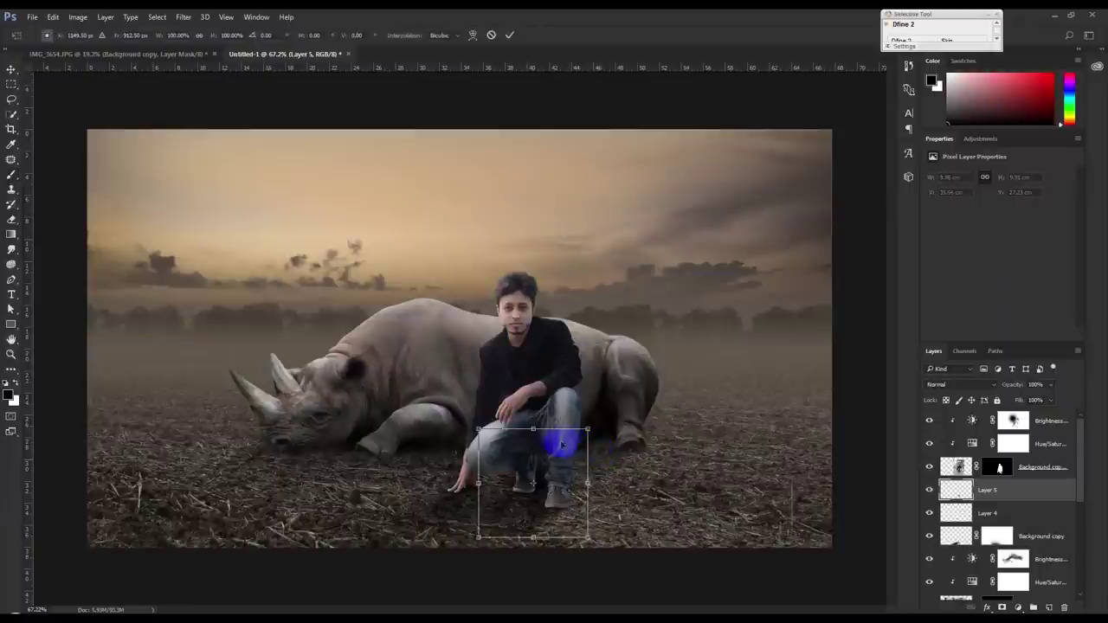
mouse_move(532, 428)
mouse_down()
mouse_move(515, 521)
mouse_move(680, 499)
mouse_move(574, 490)
mouse_move(613, 500)
mouse_move(722, 482)
mouse_move(631, 507)
mouse_move(772, 491)
mouse_move(621, 511)
mouse_move(718, 477)
mouse_move(563, 504)
mouse_up()
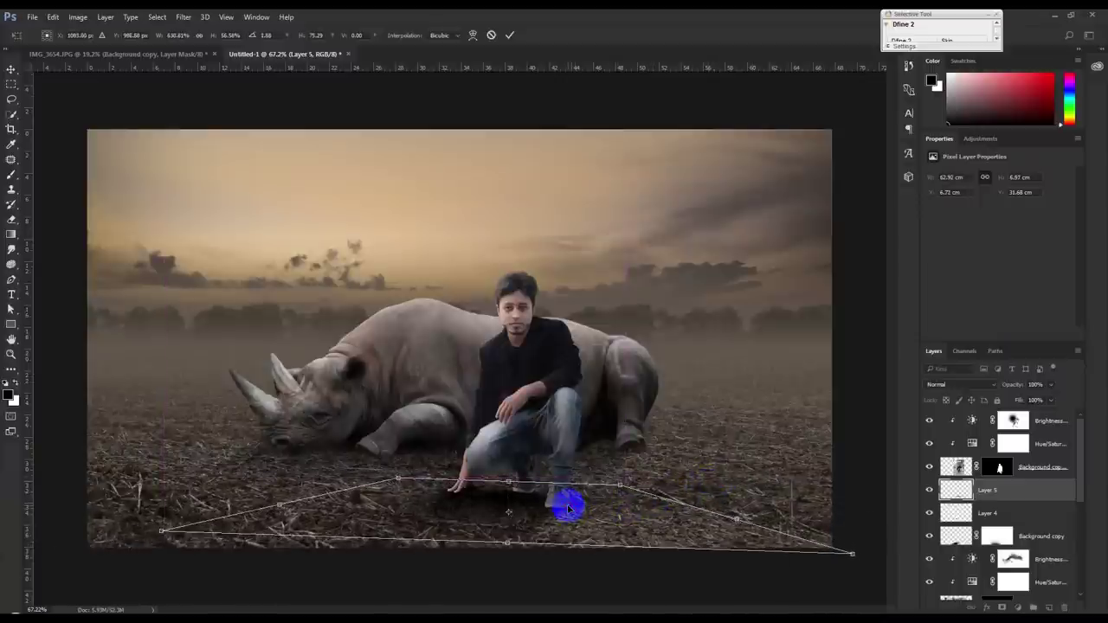
key(Return)
Undo a stray change, set the shadow layer to 61% opacity, and select the man's layer
click(534, 393)
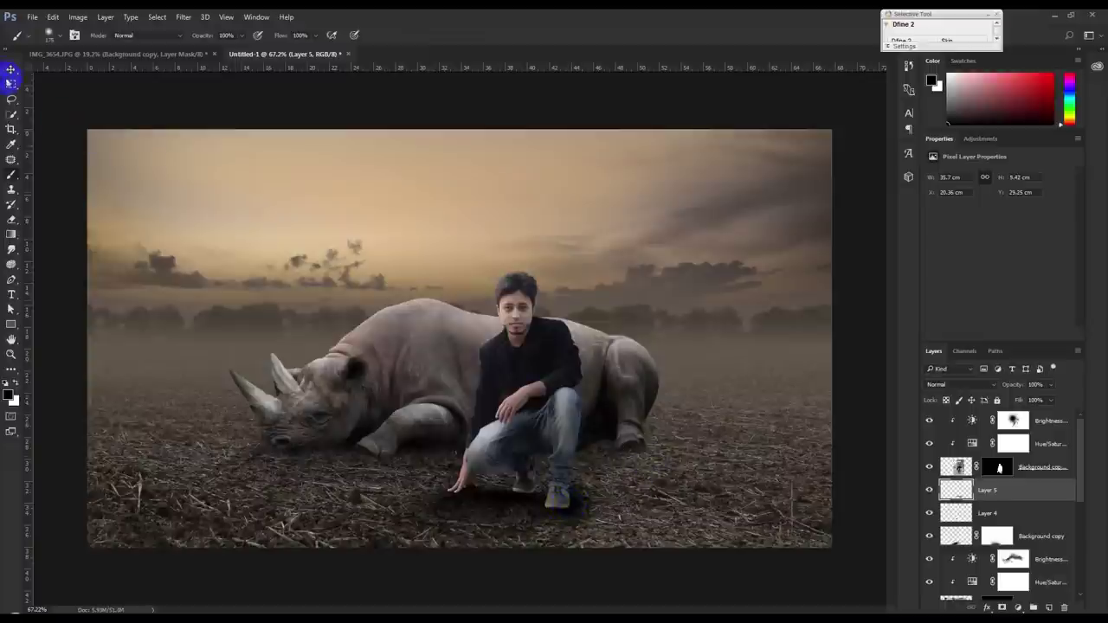
key(ctrl+z)
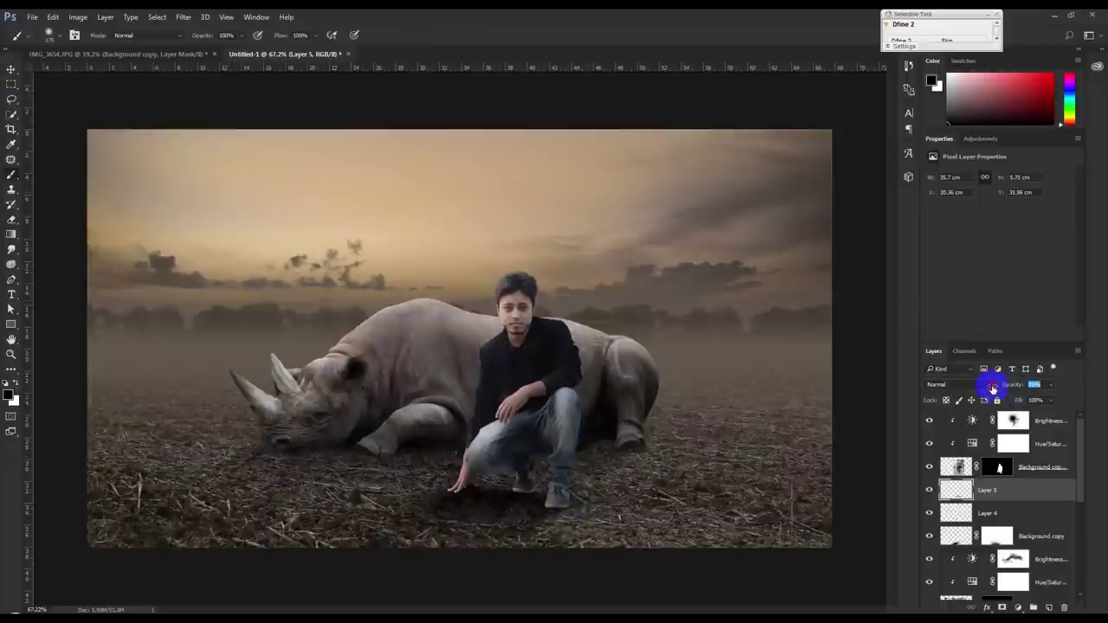
text(61)
drag(992, 389, 928, 441)
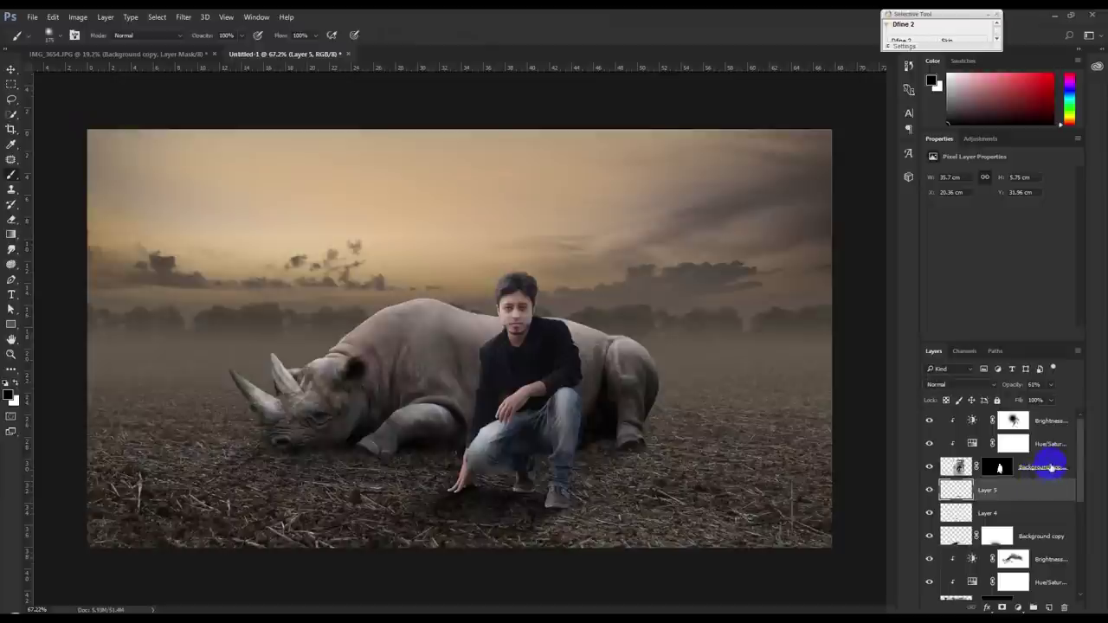
click(1050, 467)
click(1017, 608)
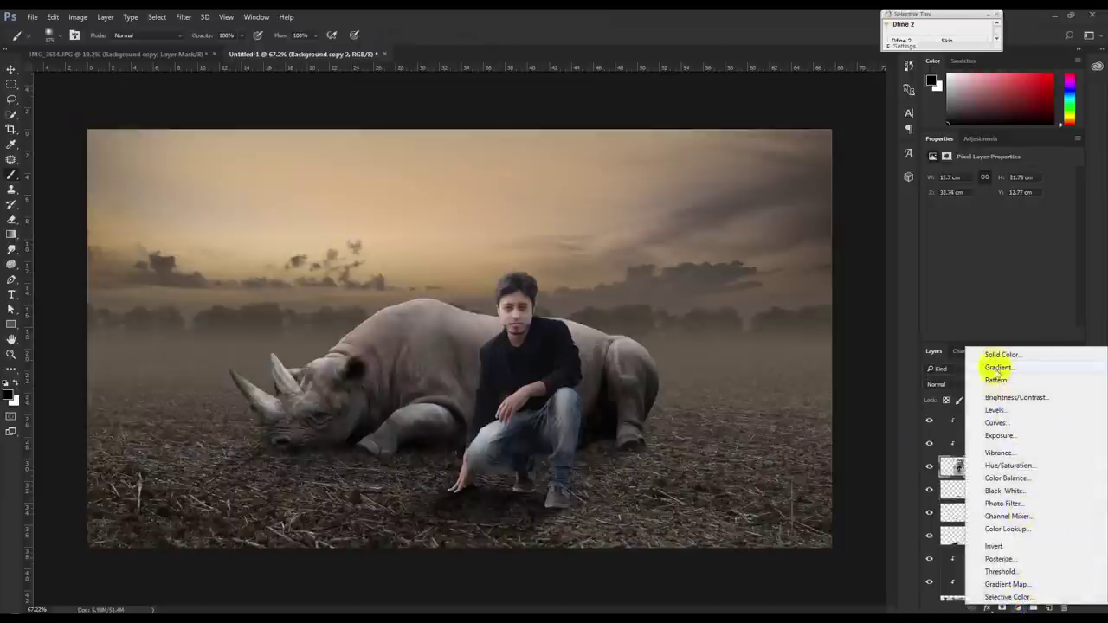
Add a Brightness/Contrast adjustment at -150 with its mask inverted to hide it
click(995, 398)
drag(997, 207, 928, 215)
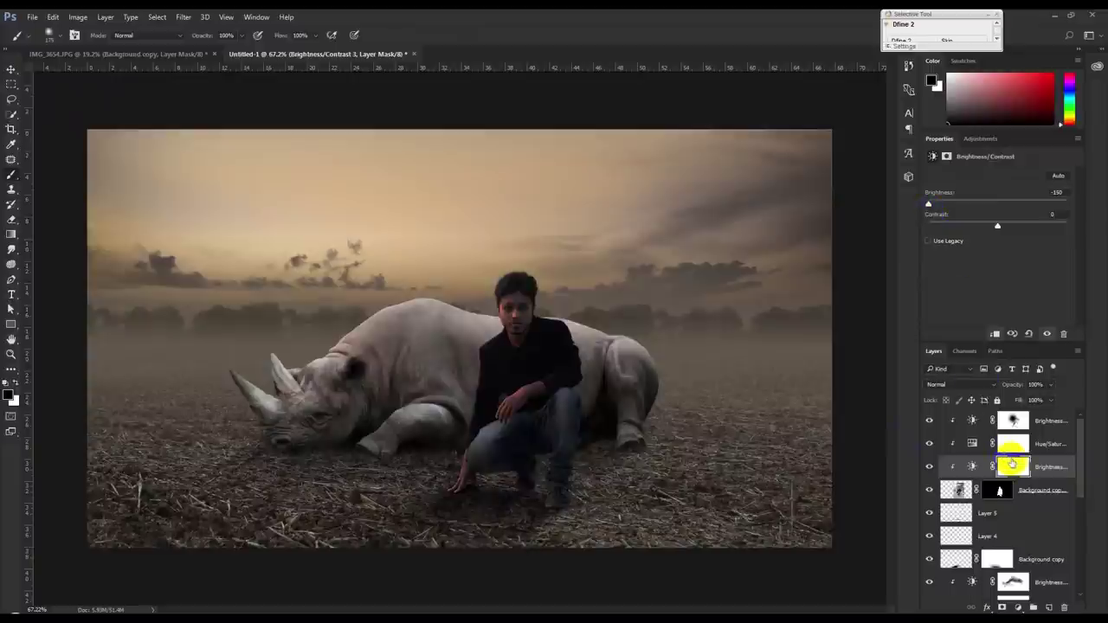
key(ctrl+i)
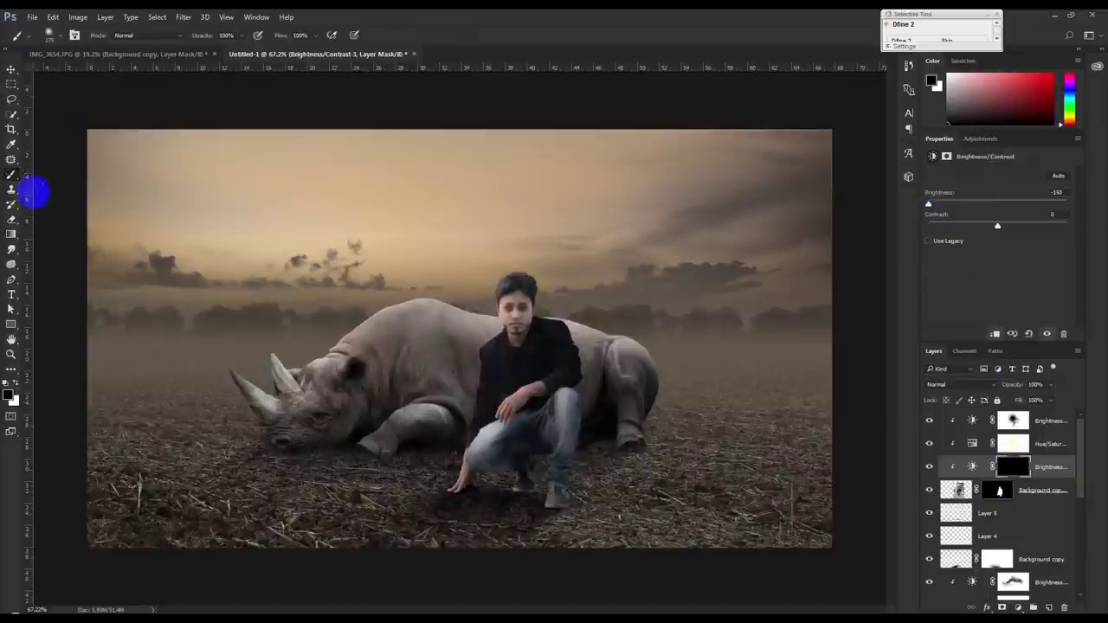
alt+scroll(489, 464, up, 3)
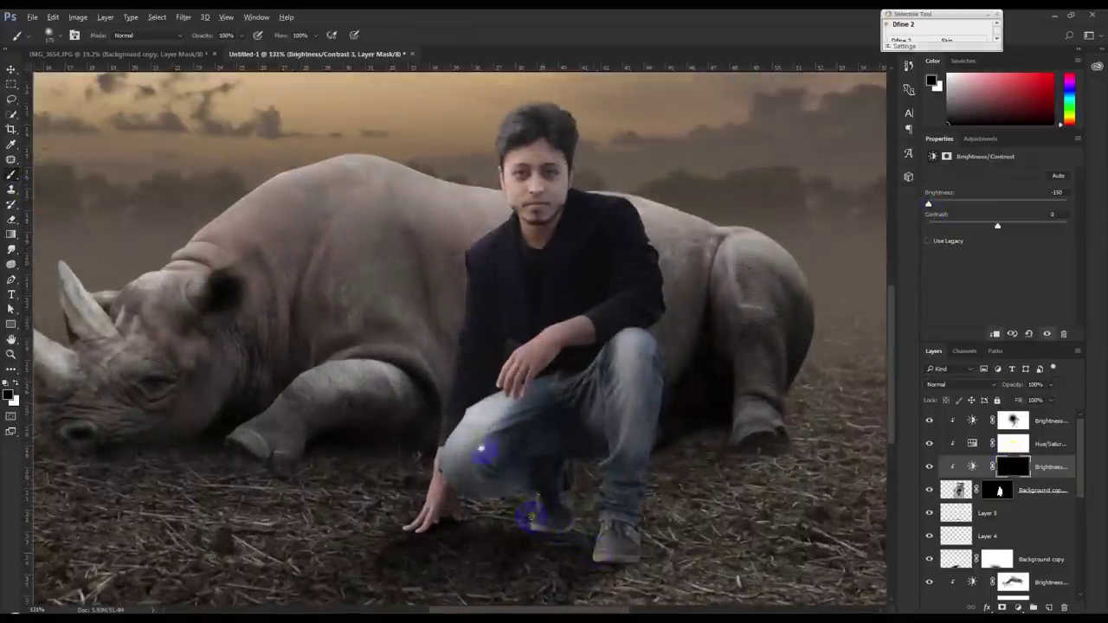
scroll(482, 389, down, 2)
Paint white over the man's feet, leg and hand, then set the adjustment to 65% opacity
click(18, 384)
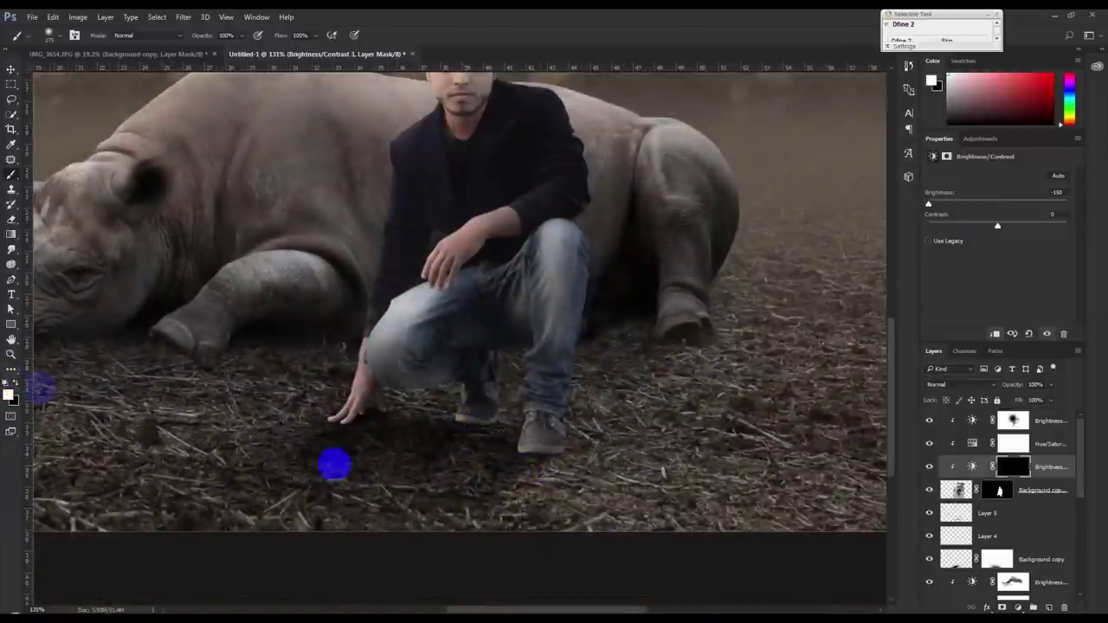
mouse_move(503, 472)
mouse_down()
mouse_move(450, 440)
mouse_move(490, 439)
mouse_move(362, 432)
mouse_move(308, 390)
mouse_move(371, 470)
mouse_move(546, 474)
mouse_up()
drag(586, 420, 605, 275)
mouse_move(486, 370)
mouse_down()
mouse_move(495, 329)
mouse_move(465, 336)
mouse_move(433, 388)
mouse_move(351, 424)
mouse_move(376, 432)
mouse_move(326, 348)
mouse_move(389, 420)
mouse_move(458, 458)
mouse_move(507, 383)
mouse_move(525, 424)
mouse_move(529, 321)
mouse_move(529, 408)
mouse_move(588, 359)
mouse_up()
drag(588, 359, 584, 436)
mouse_move(453, 422)
mouse_down()
mouse_move(453, 390)
mouse_move(428, 399)
mouse_up()
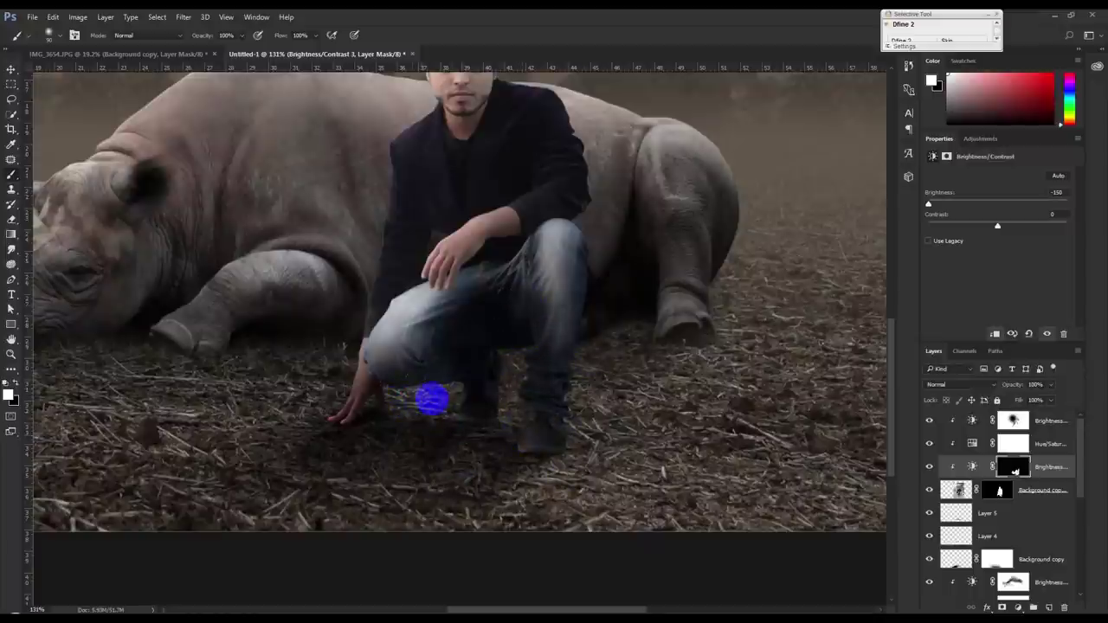
drag(998, 387, 988, 388)
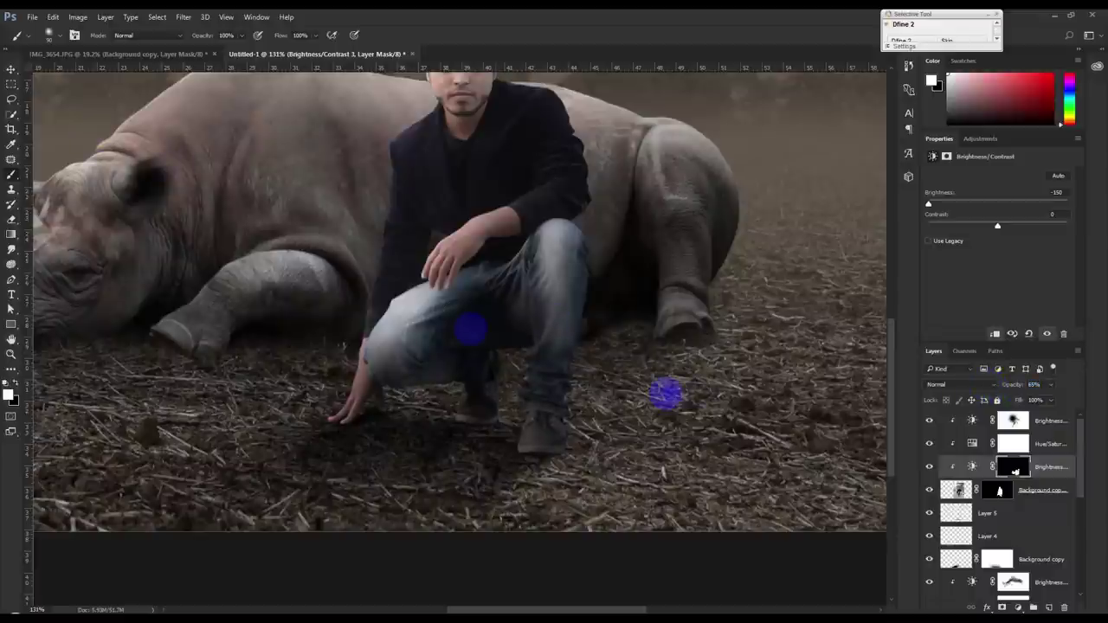
scroll(1006, 539, down, 5)
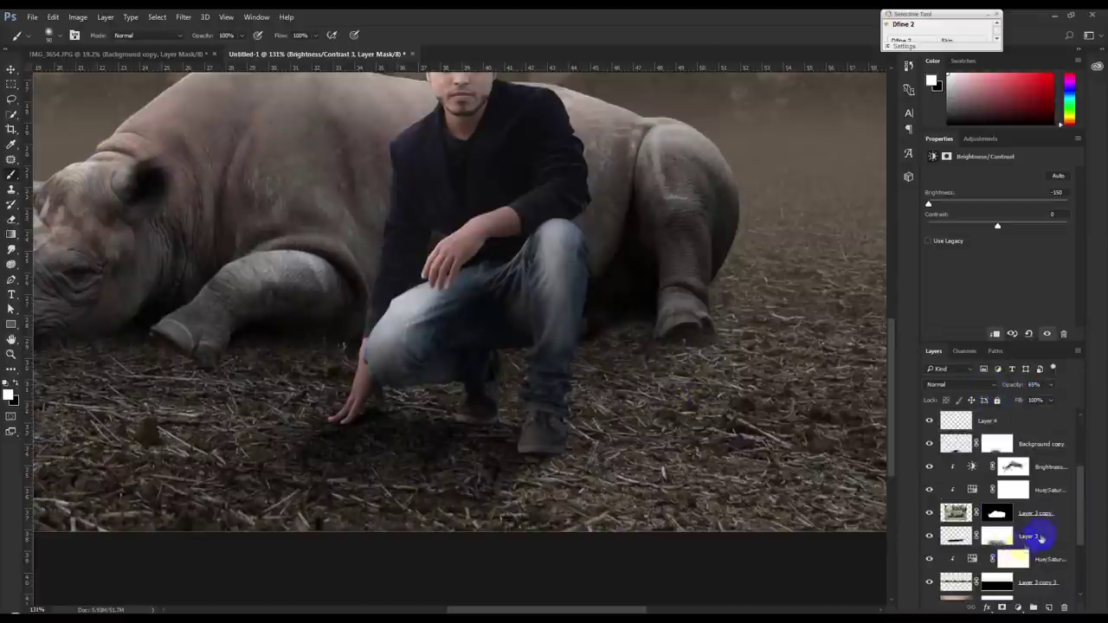
On the rhino's layer, add a Brightness/Contrast adjustment at -101 with an inverted mask
click(1041, 515)
click(1020, 606)
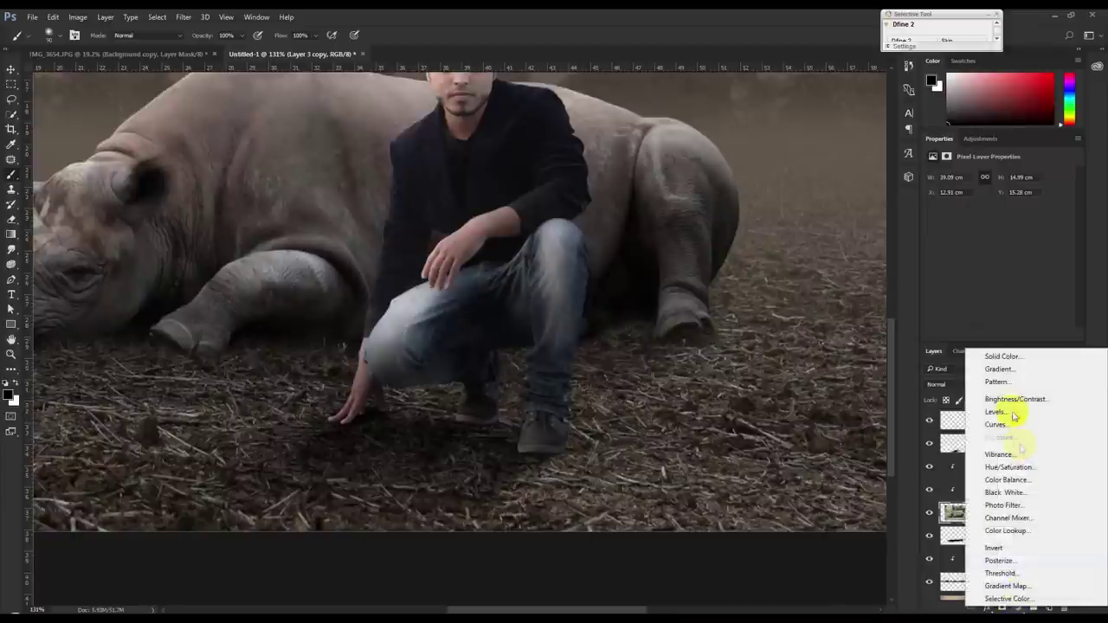
click(1008, 399)
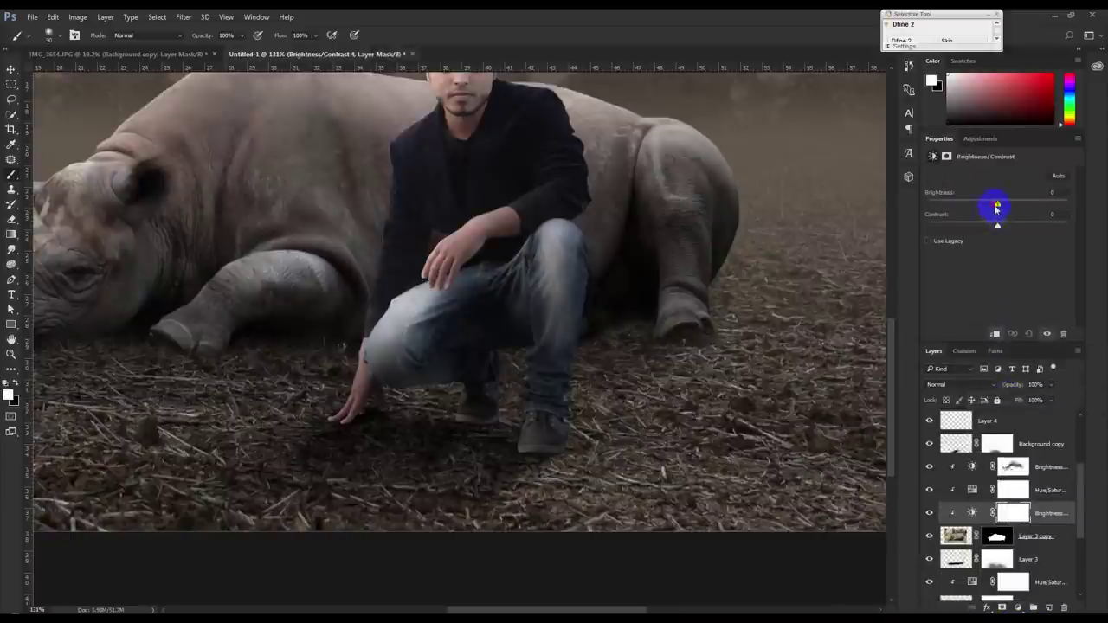
drag(996, 208, 952, 212)
drag(662, 347, 737, 412)
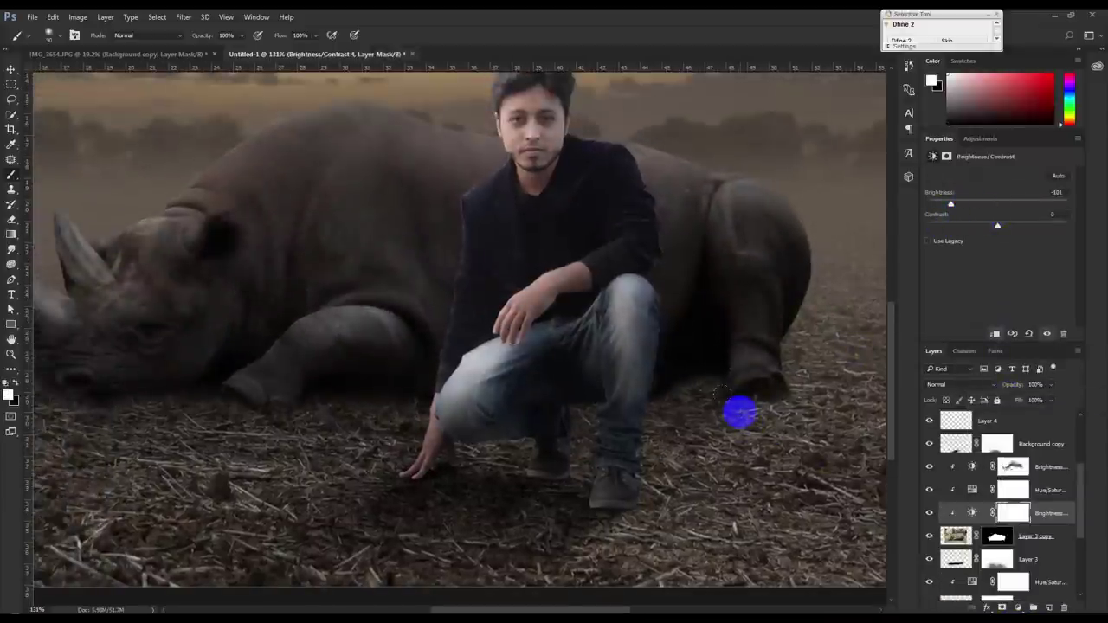
key(ctrl+i)
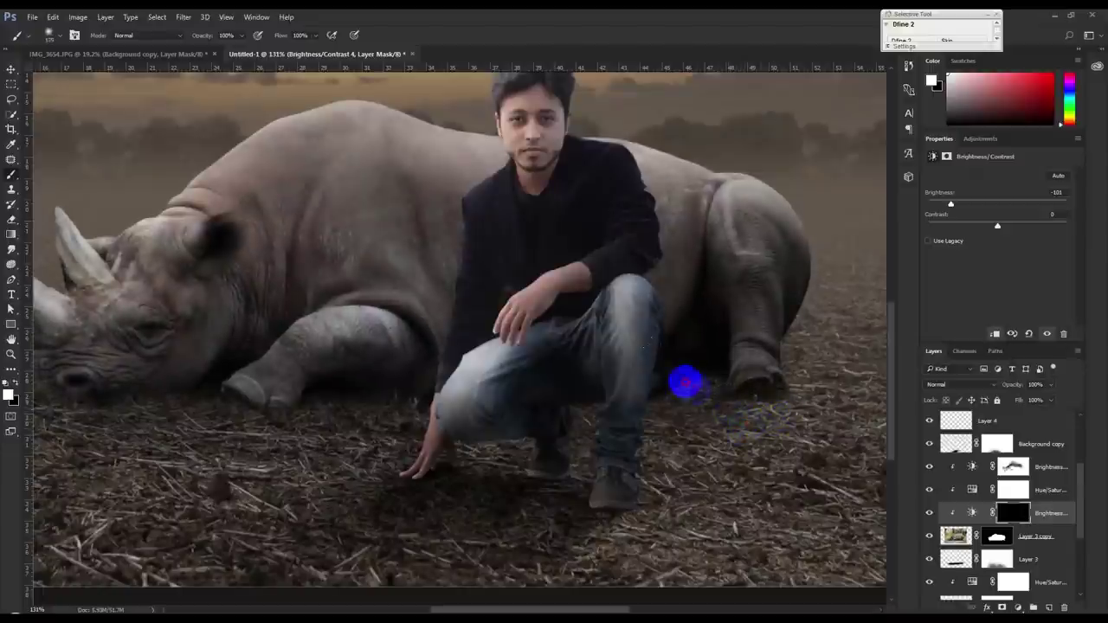
Paint the darkening onto the rhino's leg beside the man and its neck under the ear
mouse_move(332, 388)
mouse_down()
mouse_move(350, 384)
mouse_move(13, 407)
mouse_up()
scroll(334, 487, down, 3)
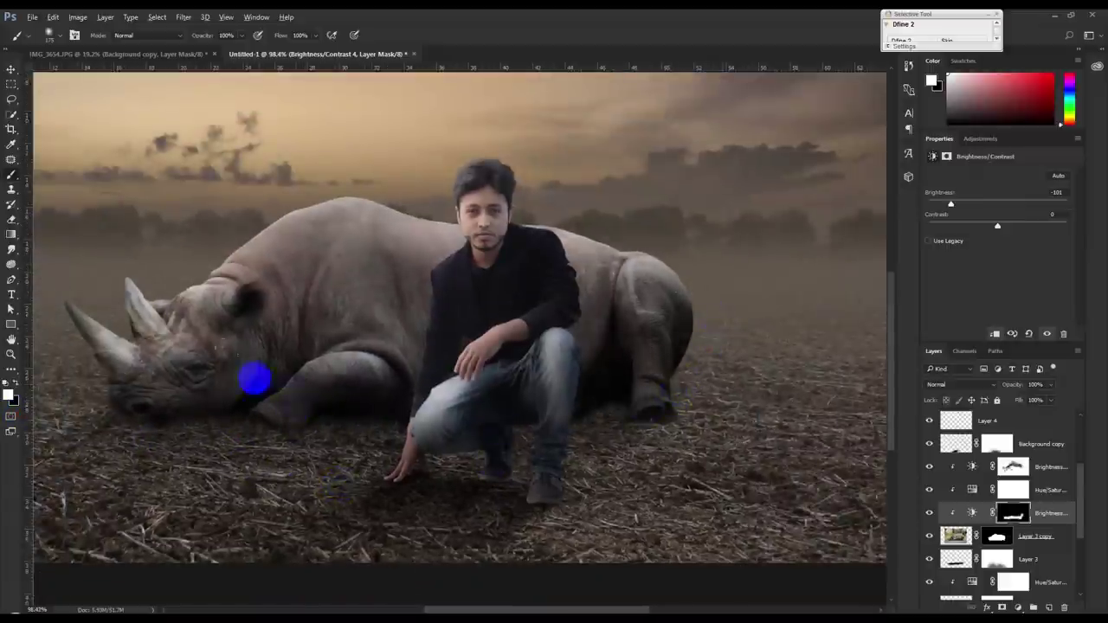
drag(254, 375, 274, 352)
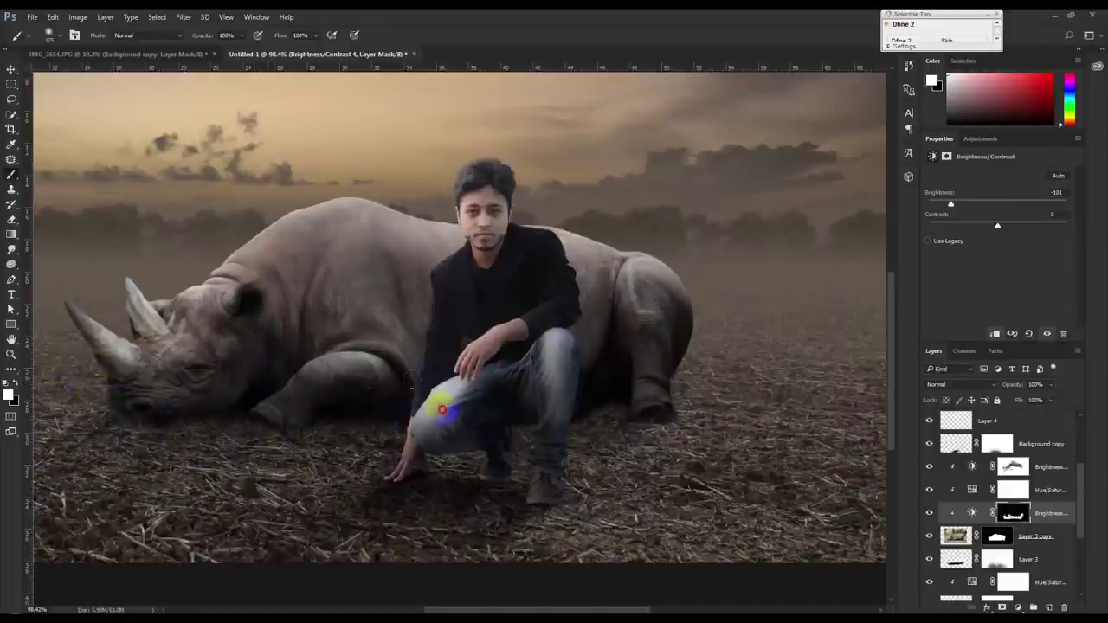
scroll(588, 485, down, 3)
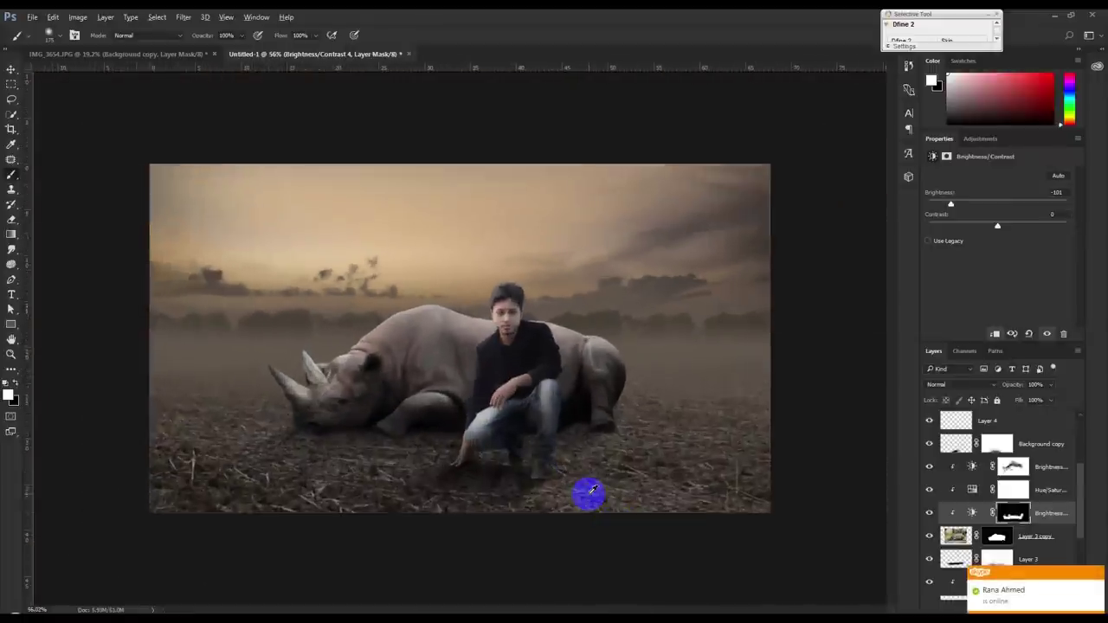
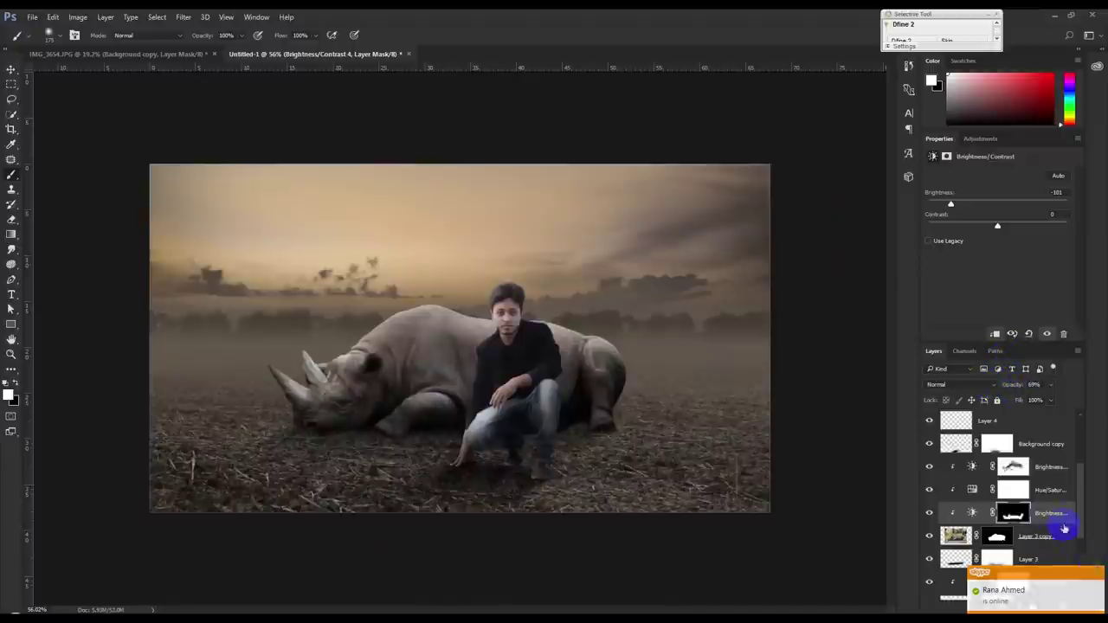
Lower the man's clipped Brightness/Contrast layer to 47% opacity
scroll(1033, 479, up, 2)
click(1033, 489)
click(1025, 448)
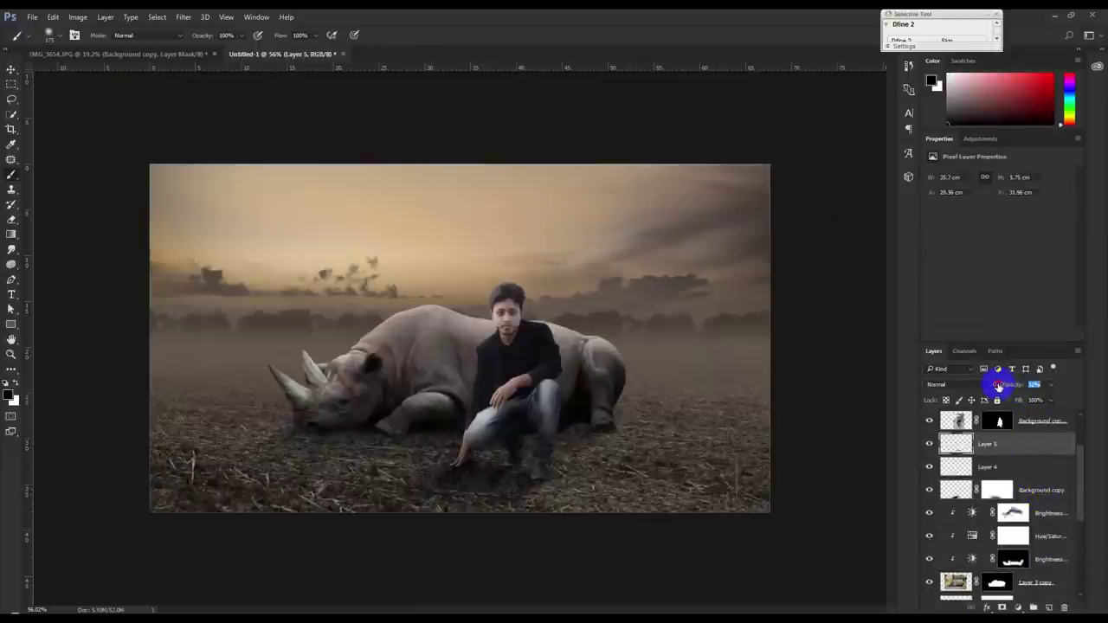
click(1028, 491)
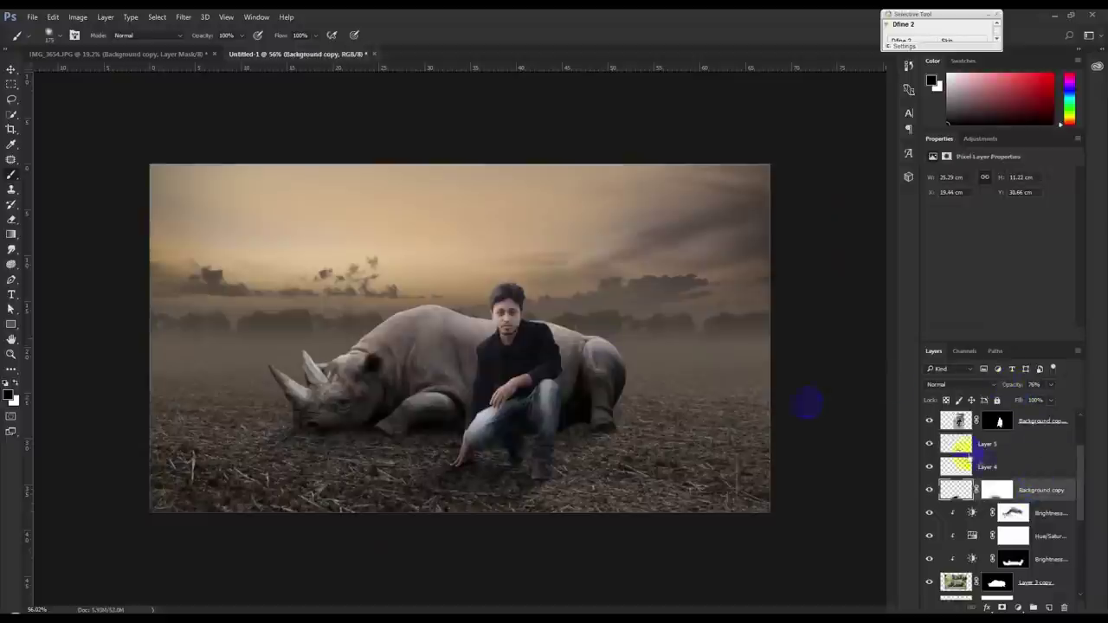
scroll(1024, 453, up, 2)
click(1053, 447)
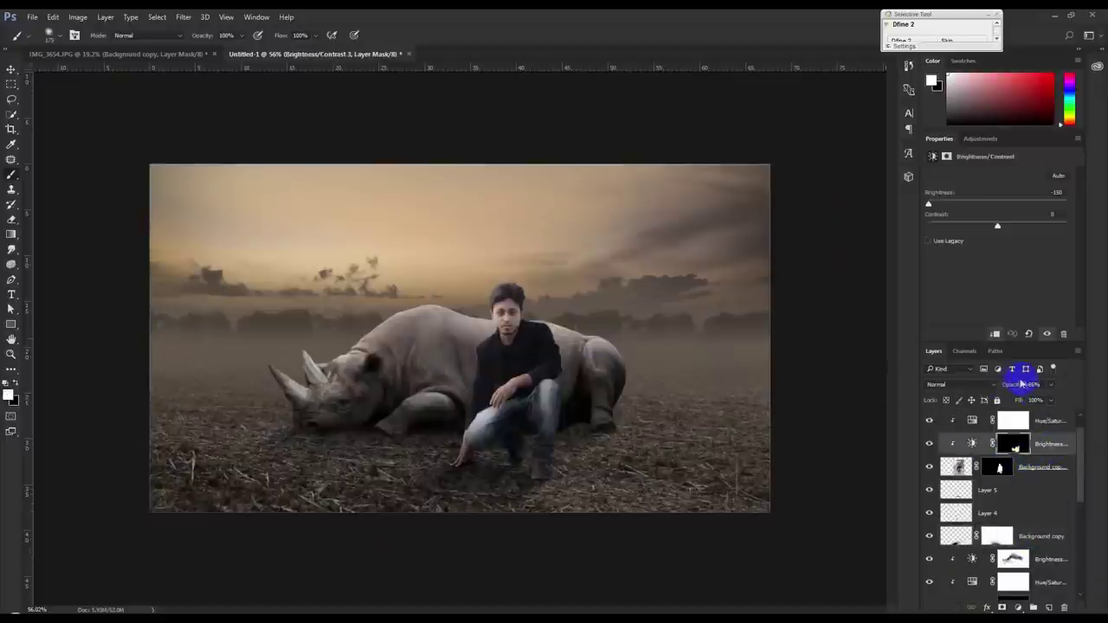
drag(1006, 387, 784, 376)
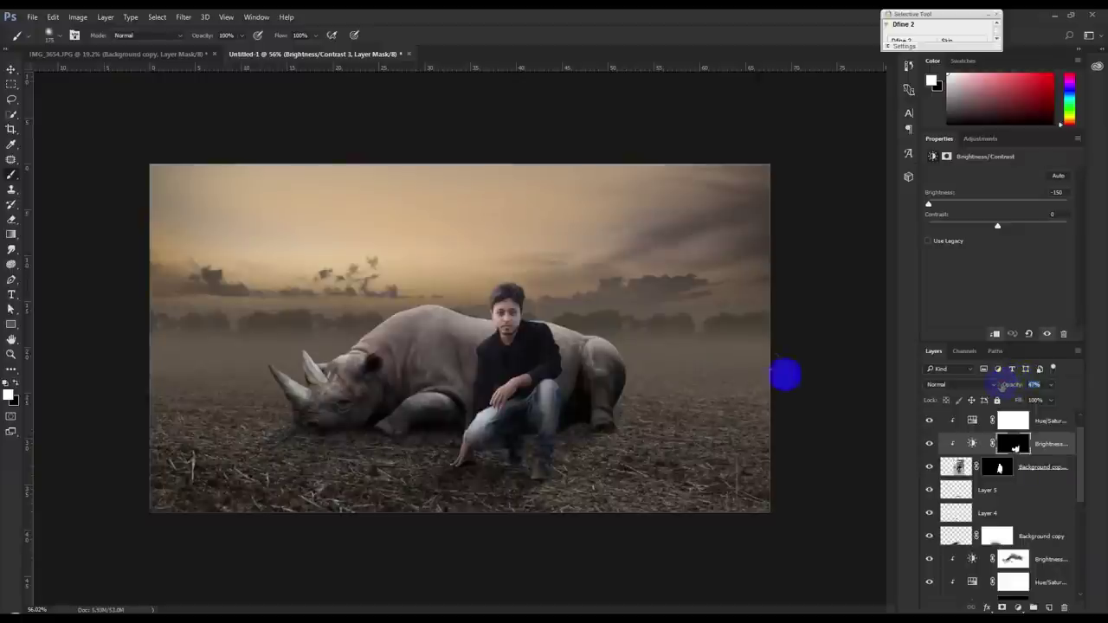
Select Layer 4 with the Move tool active
click(12, 68)
scroll(453, 304, up, 1)
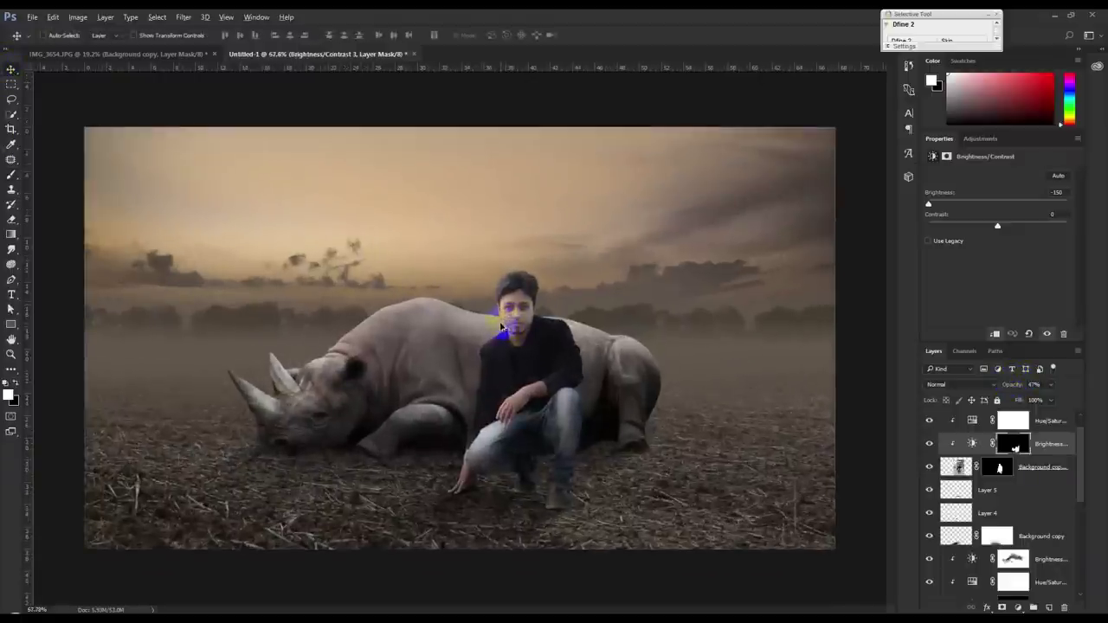
click(982, 513)
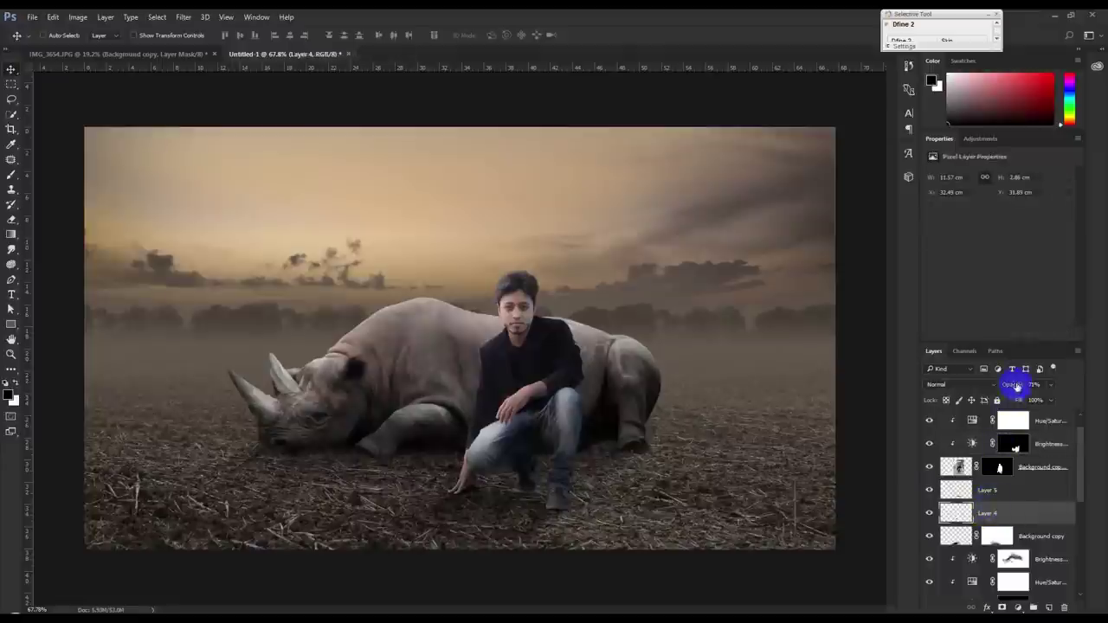
Apply a Gaussian Blur to Layer 4
click(183, 17)
click(364, 195)
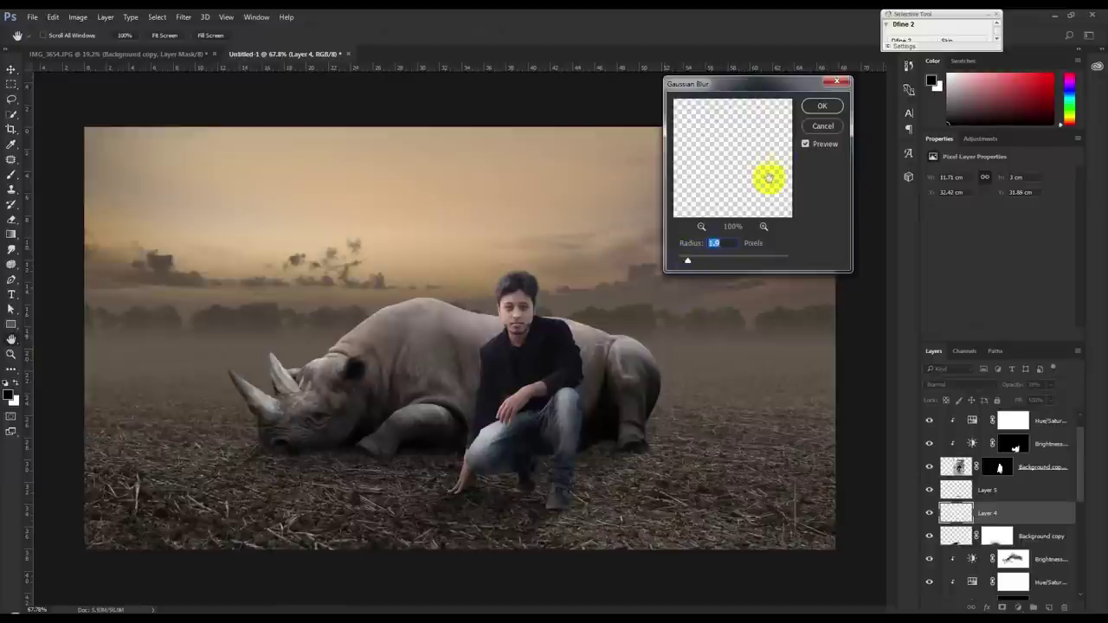
click(824, 109)
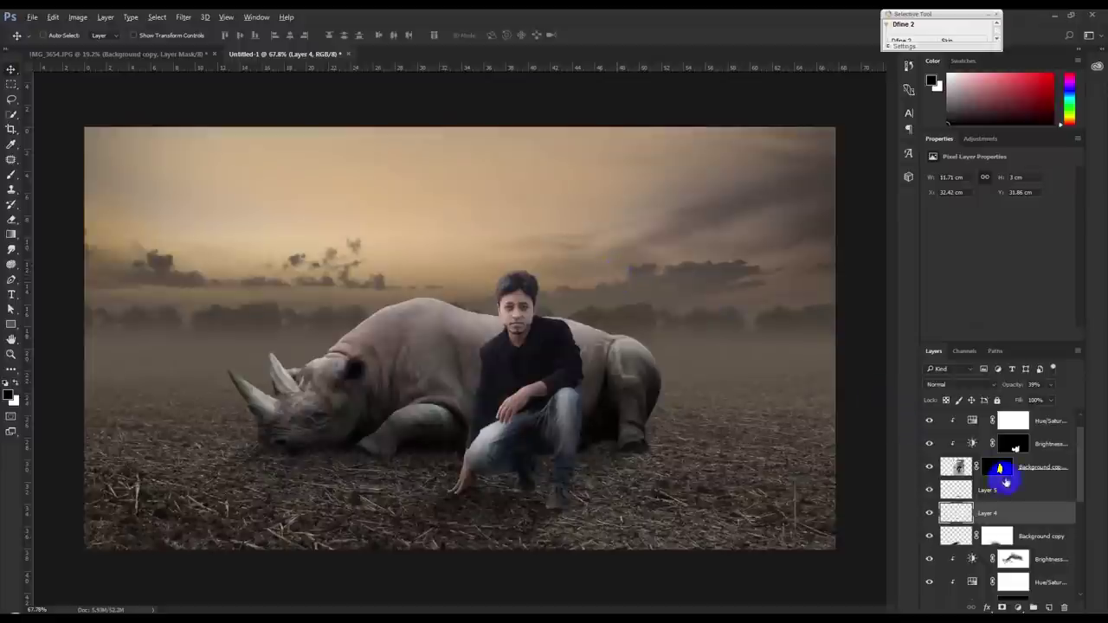
Group the man's layers into a group named Man
click(1030, 533)
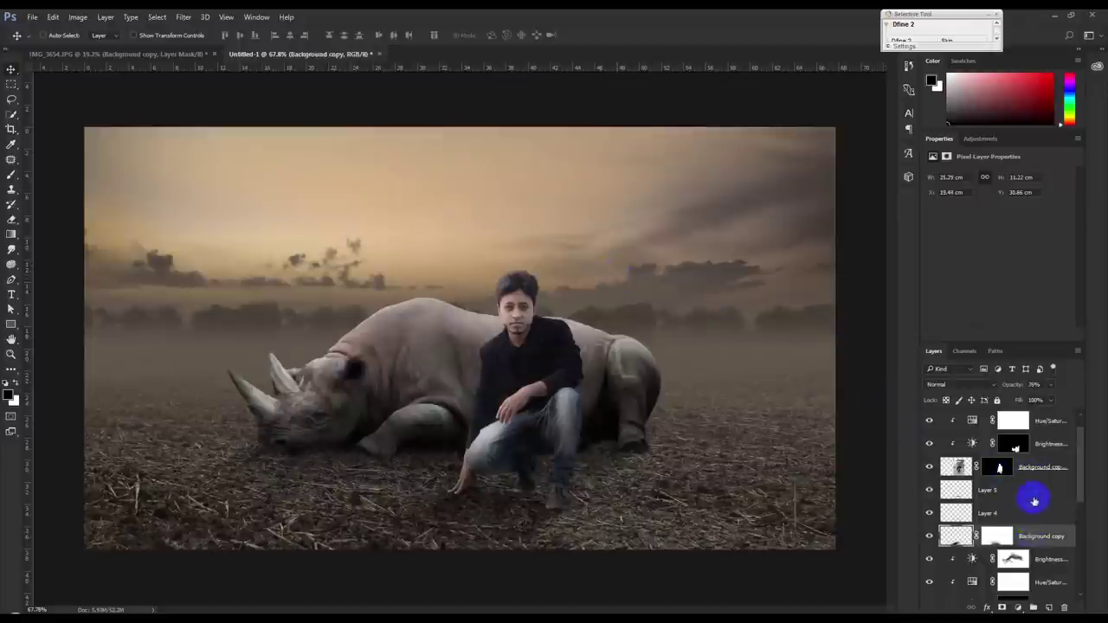
scroll(1033, 502, up, 1)
shift+click(1050, 424)
key(ctrl+g)
double_click(972, 416)
text(Man)
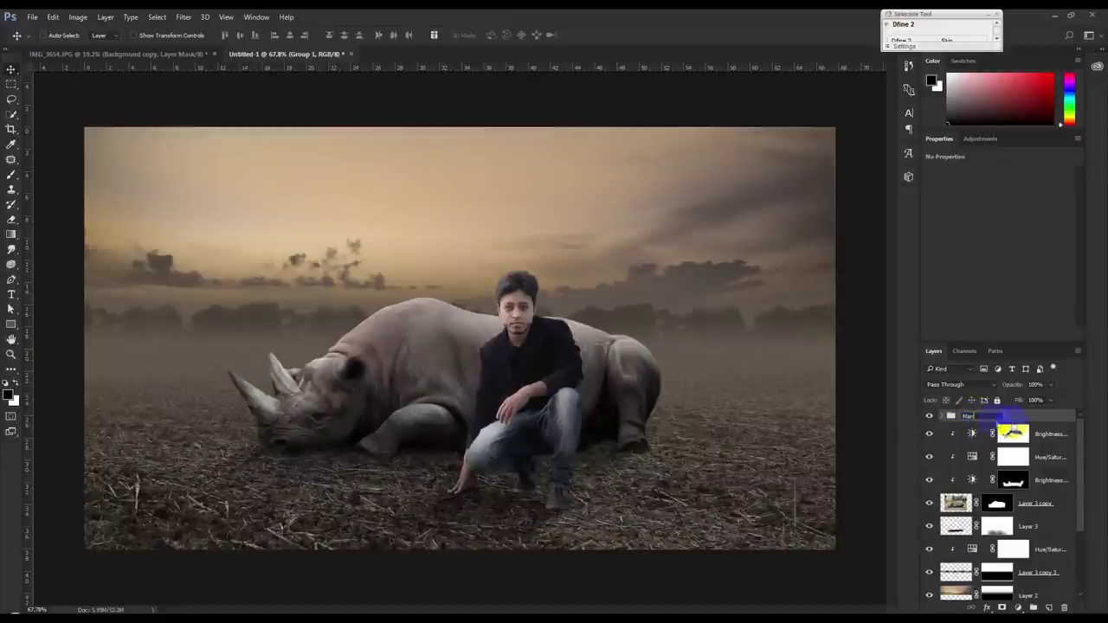
click(1011, 430)
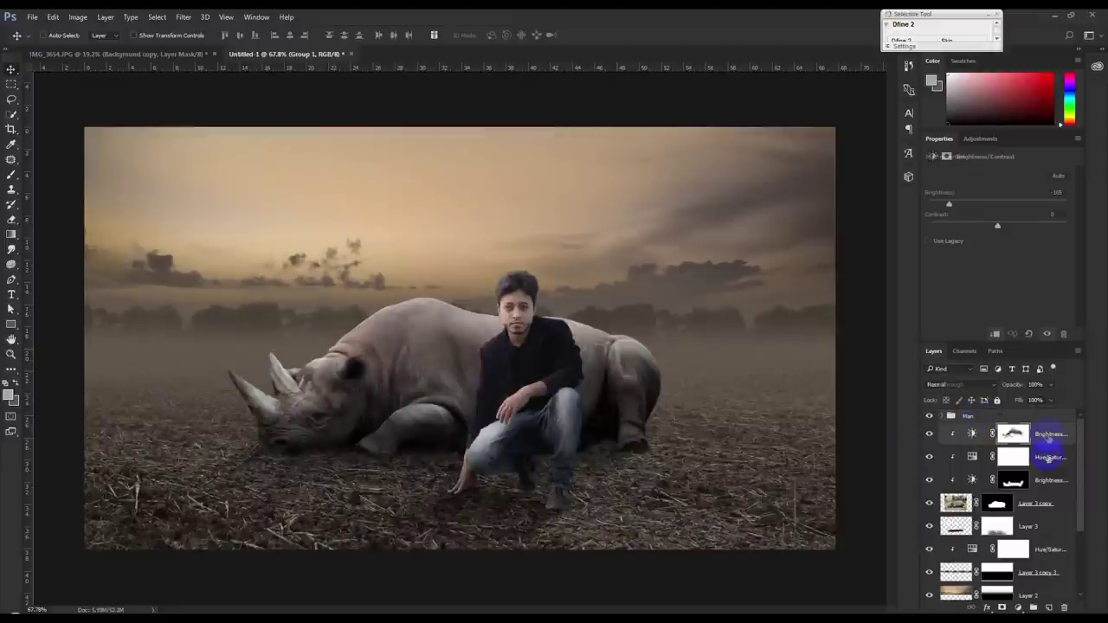
Group the rhino layers into Group 1
click(1044, 534)
key(ctrl+g)
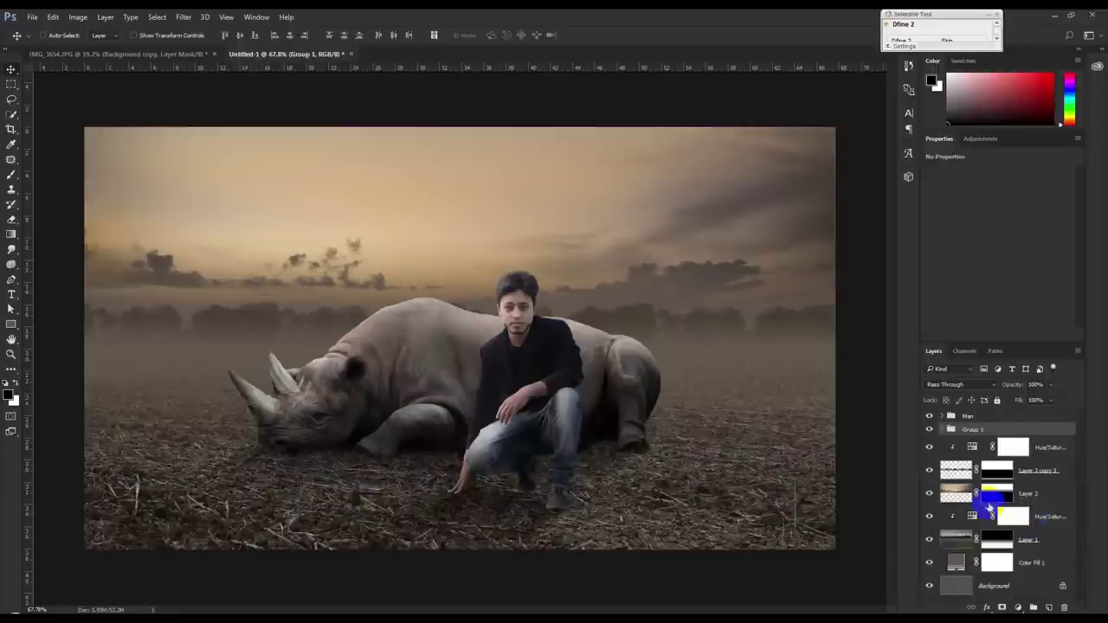
key(ctrl+t)
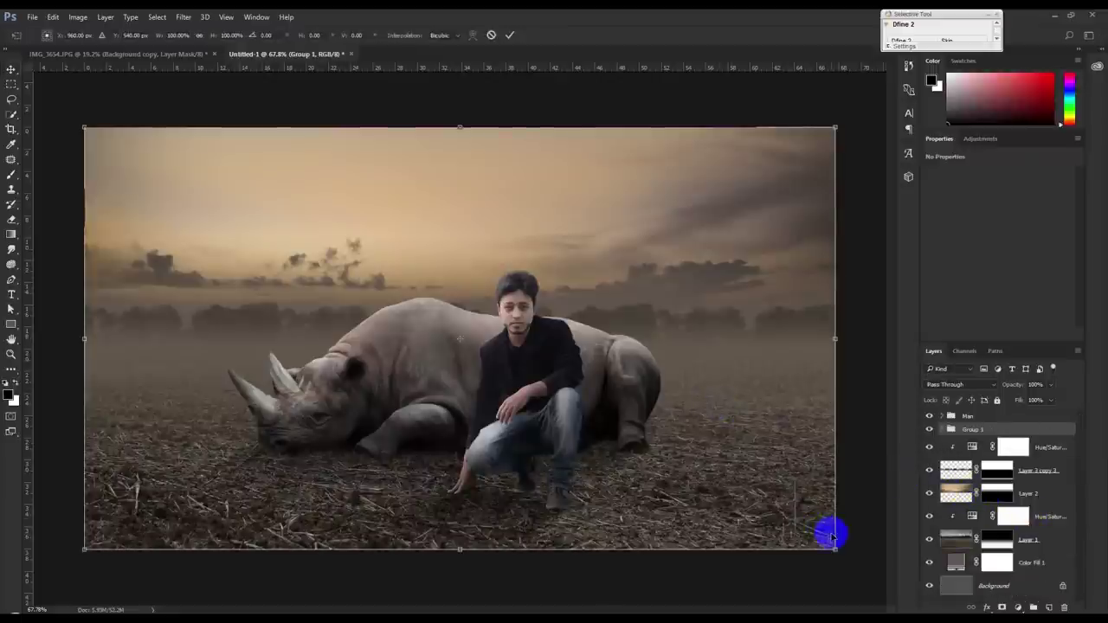
Try several rhino group scales (83%, 122%, 68%, 130%), then cancel the transform
mouse_move(833, 543)
mouse_down()
mouse_move(771, 504)
mouse_move(590, 475)
mouse_move(734, 470)
mouse_move(729, 444)
mouse_move(689, 444)
mouse_up()
drag(775, 516, 770, 446)
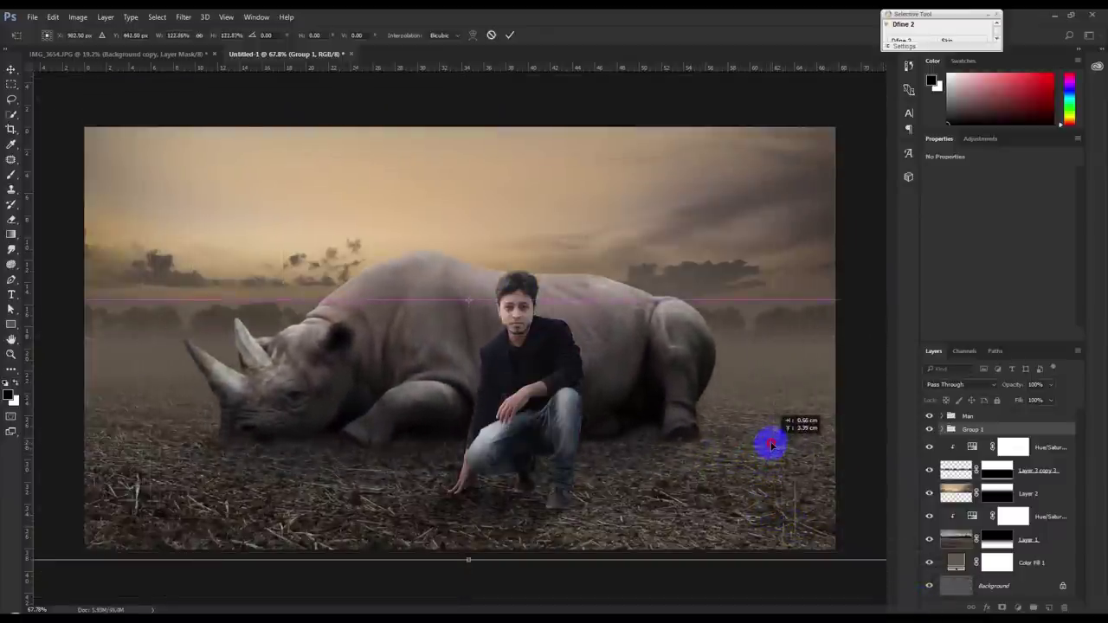
key(ctrl+minus)
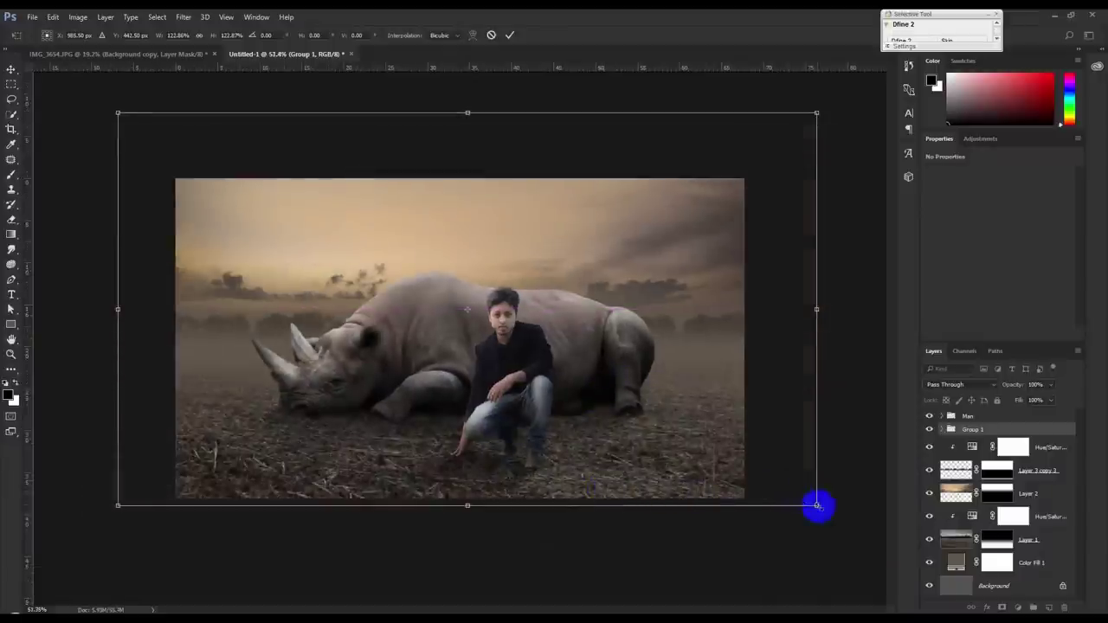
drag(816, 506, 784, 498)
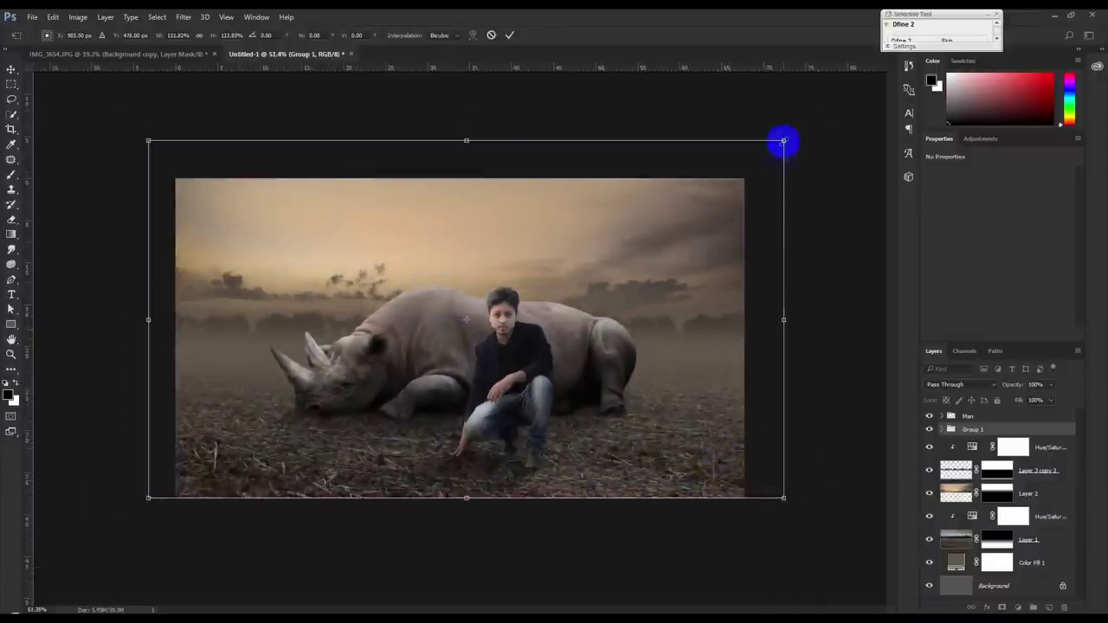
drag(781, 141, 736, 165)
drag(687, 230, 706, 225)
drag(764, 159, 664, 217)
drag(616, 290, 612, 308)
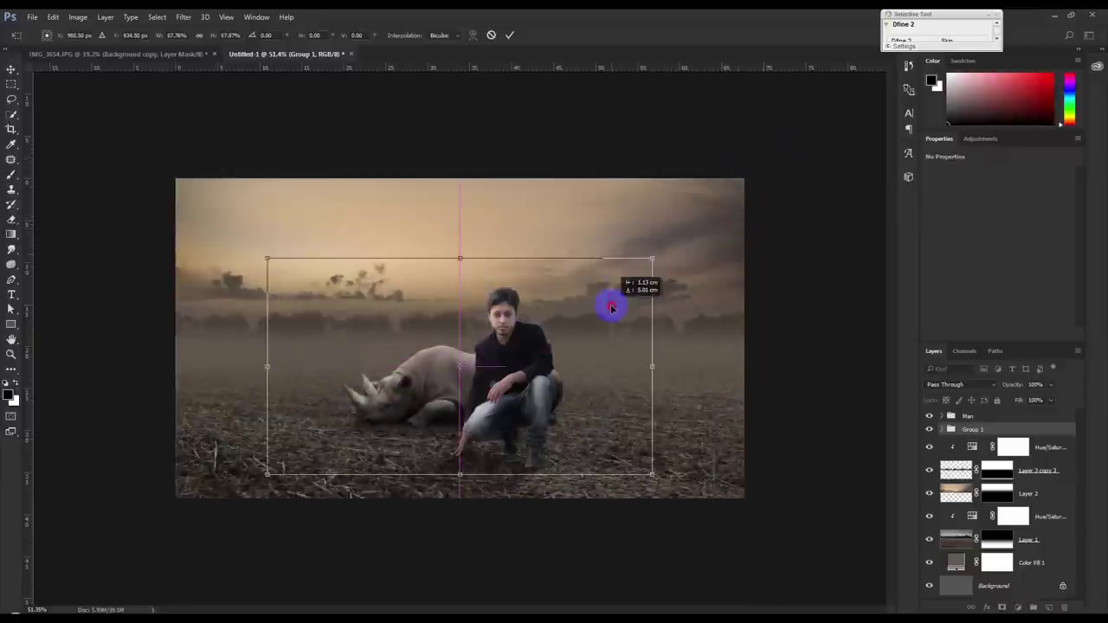
drag(651, 257, 823, 154)
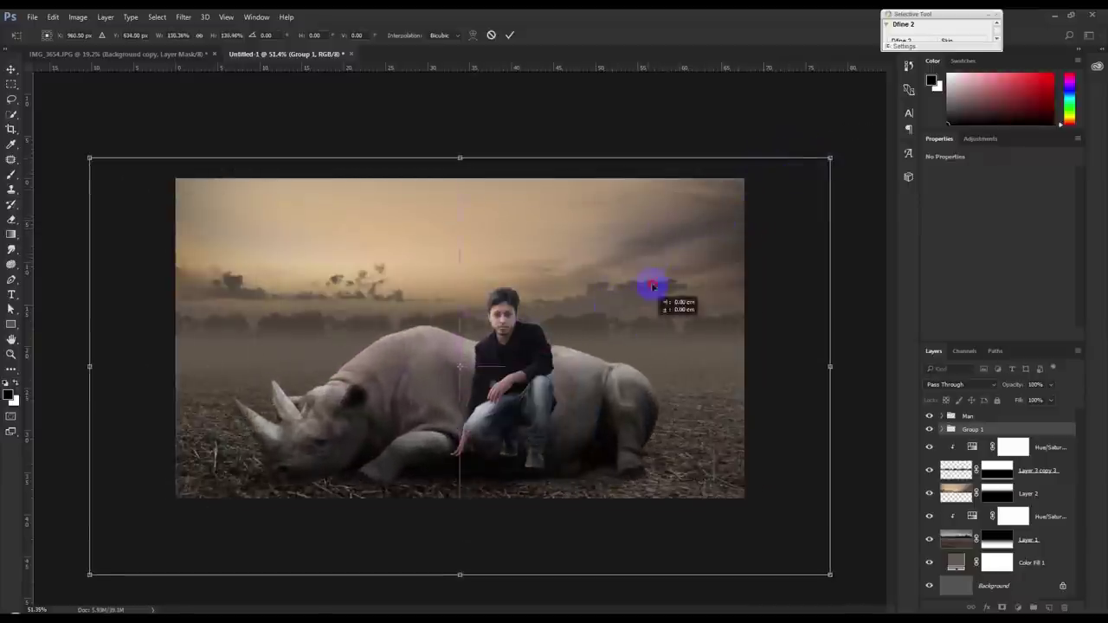
drag(648, 302, 649, 242)
click(489, 36)
Scale the rhino group to about 117% and raise it slightly
key(ctrl+t)
drag(742, 178, 782, 157)
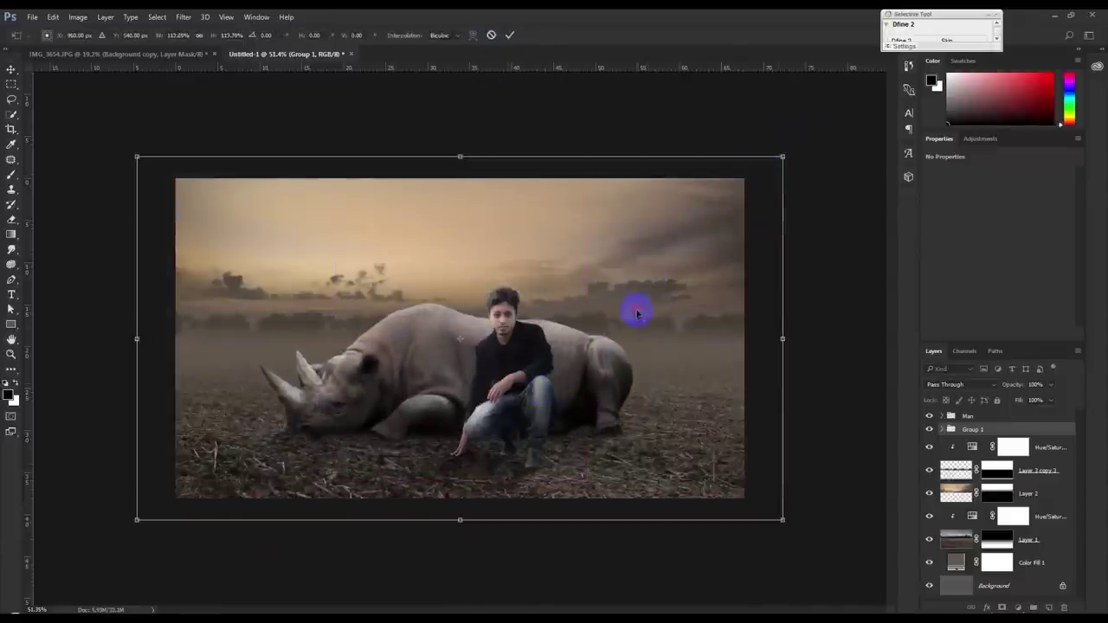
drag(636, 314, 635, 293)
key(Return)
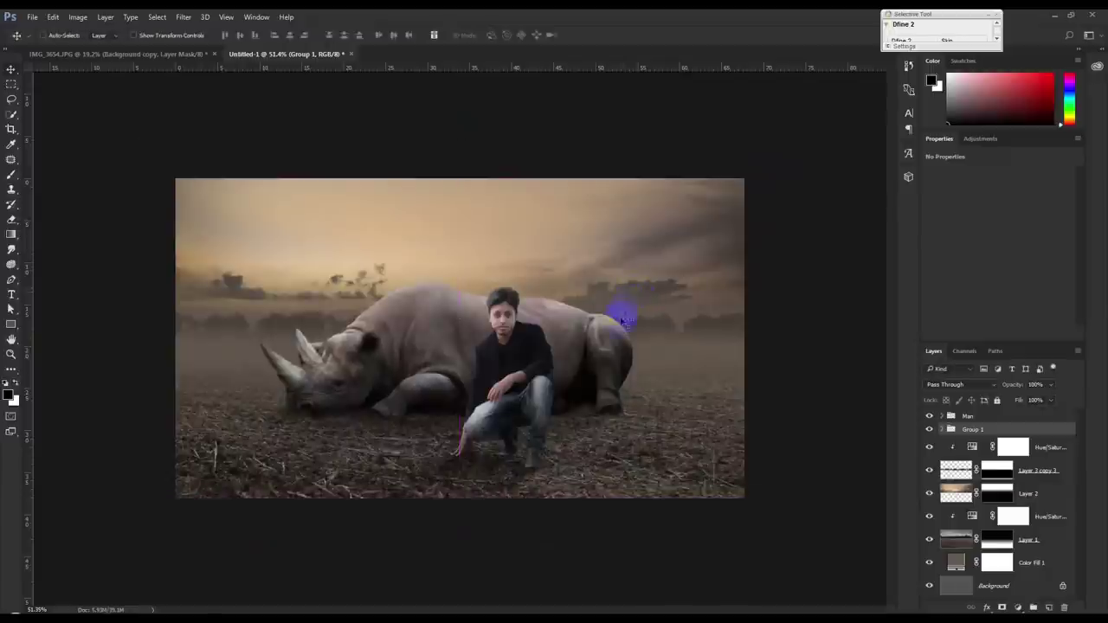
scroll(558, 404, up, 1)
scroll(554, 409, up, 1)
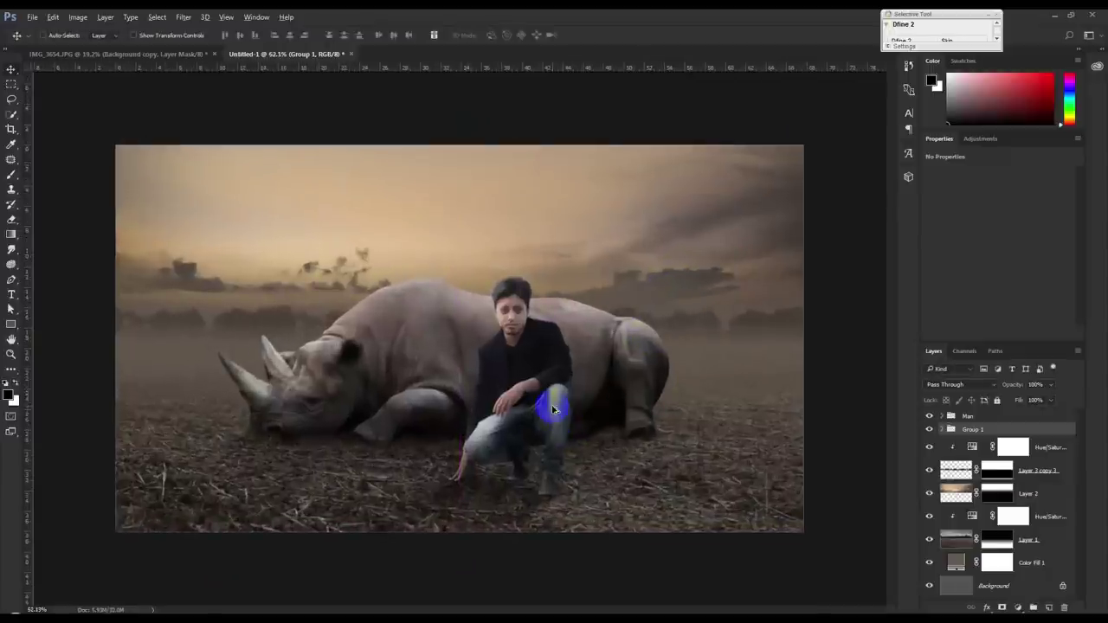
scroll(555, 410, up, 1)
Nudge the rhino group and add a new empty layer above the Man group
drag(561, 418, 587, 408)
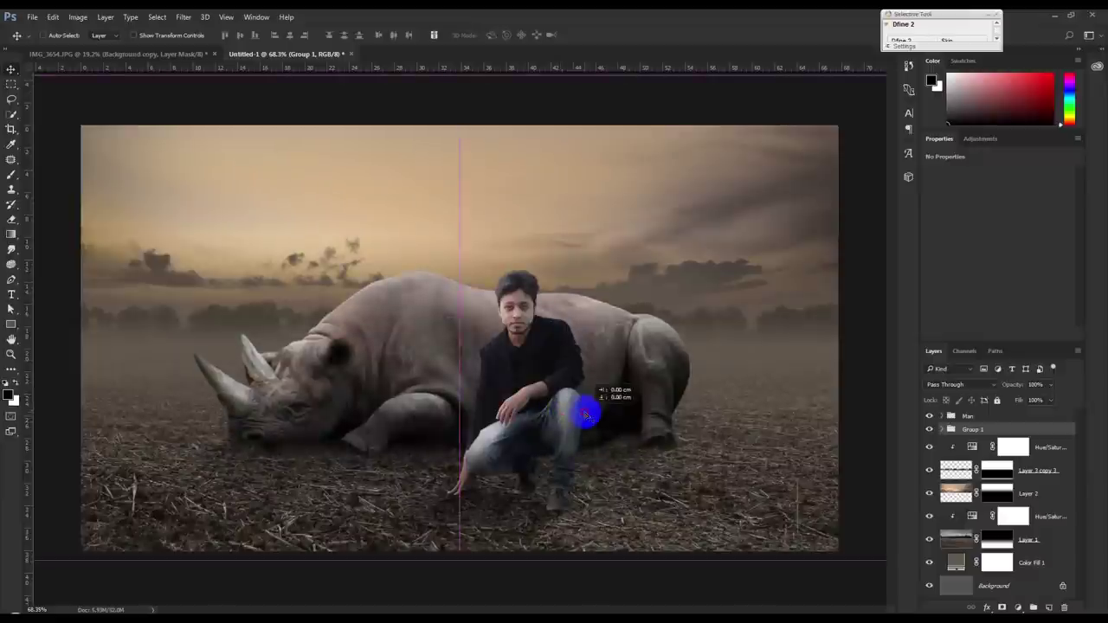
click(985, 418)
click(1048, 606)
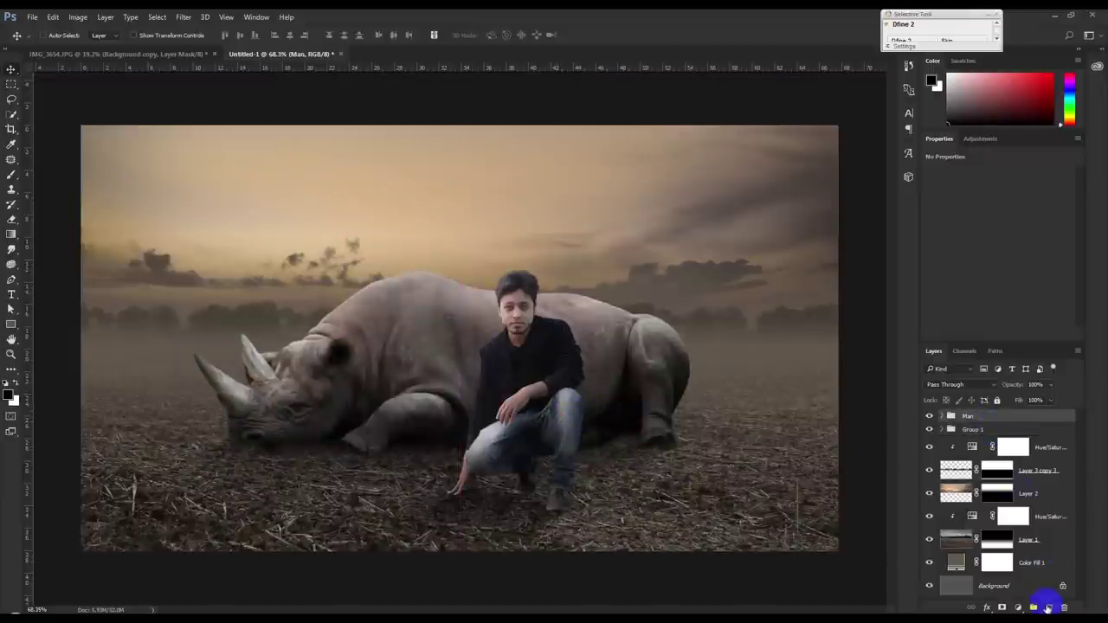
Paint a soft tan glow over the sky and rhino's back on Layer 6
click(20, 180)
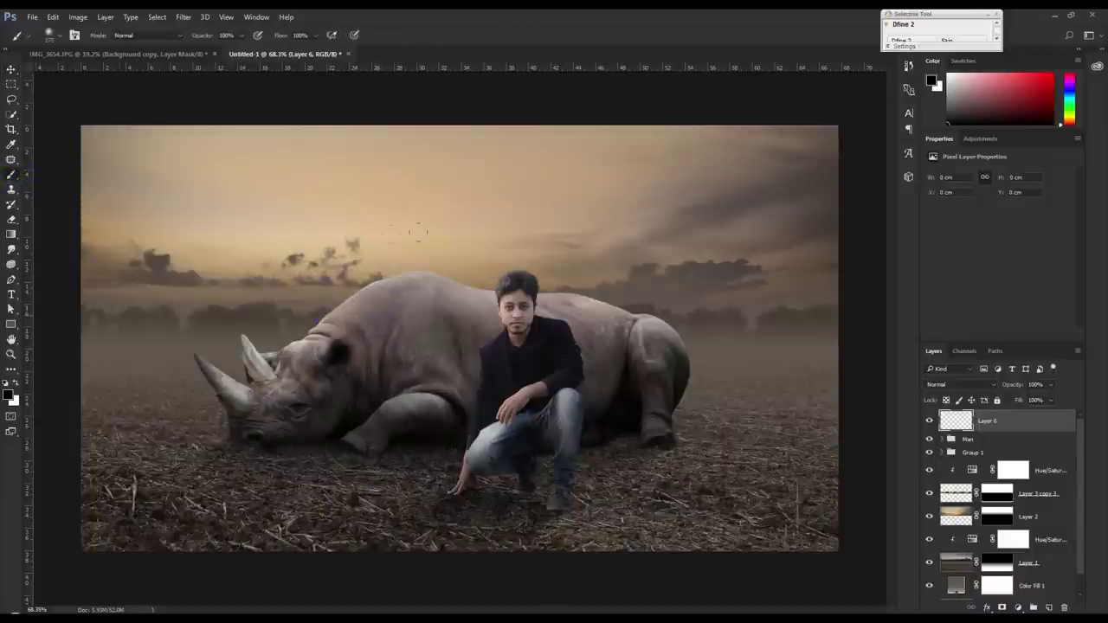
alt+click(439, 256)
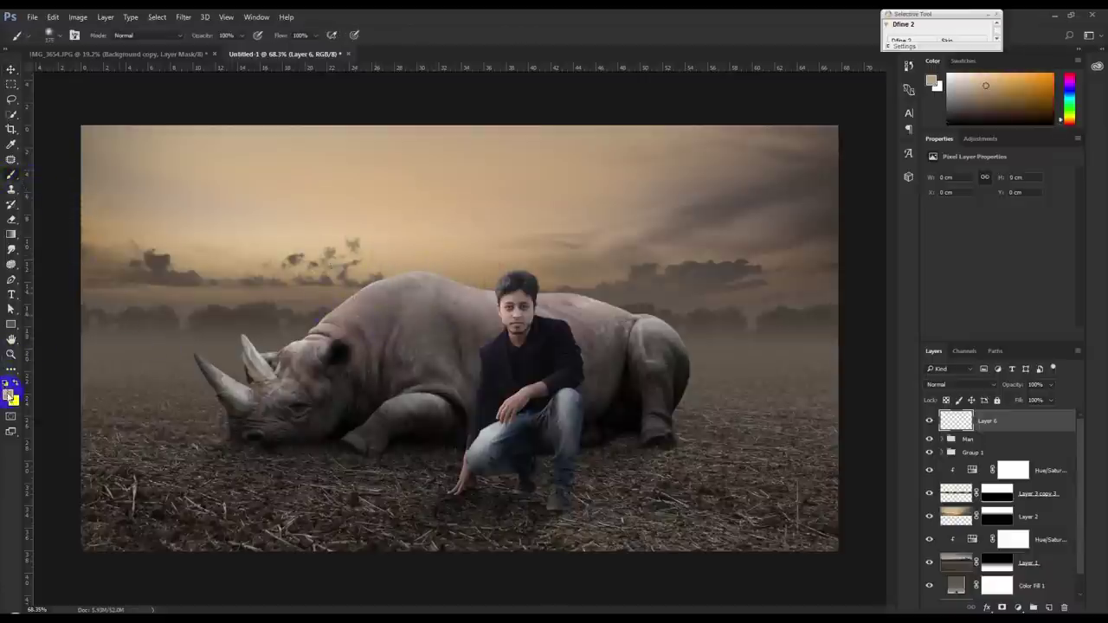
click(9, 394)
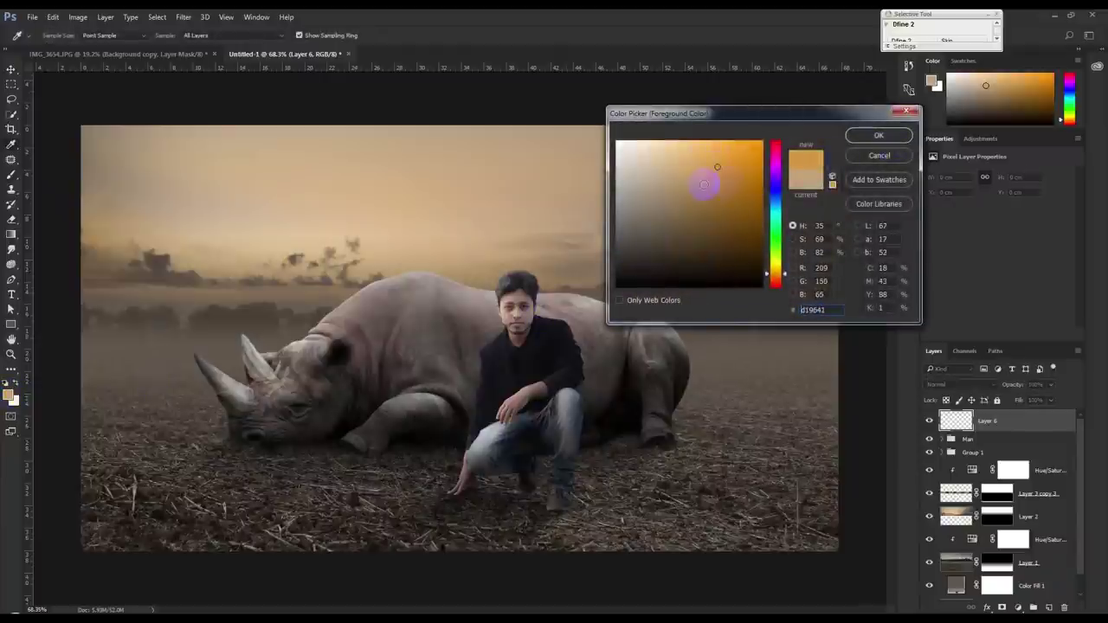
click(879, 135)
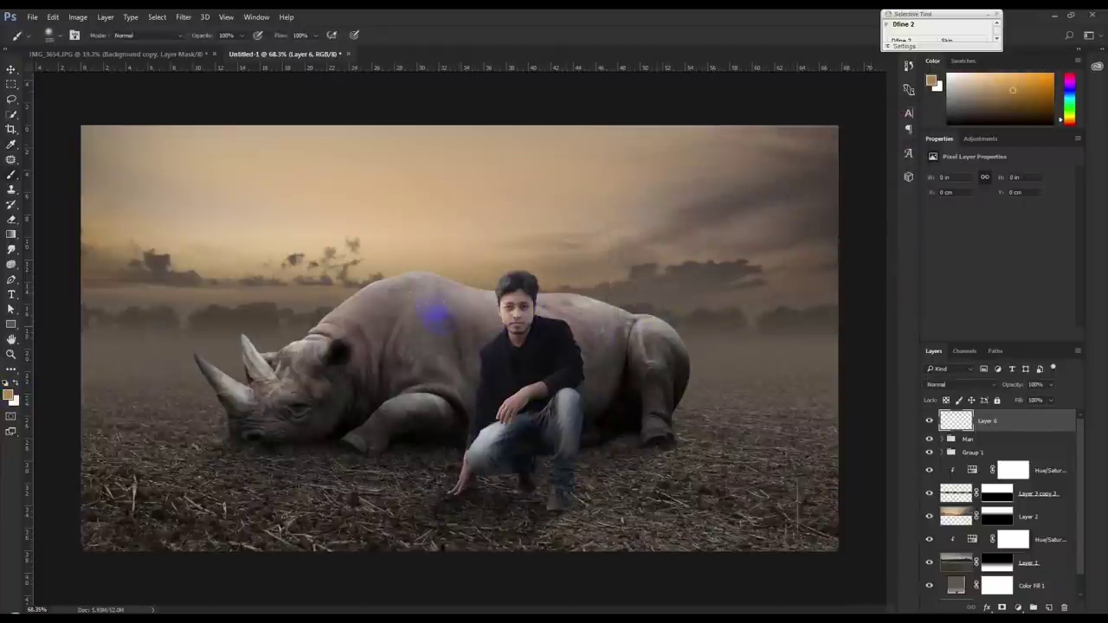
click(418, 250)
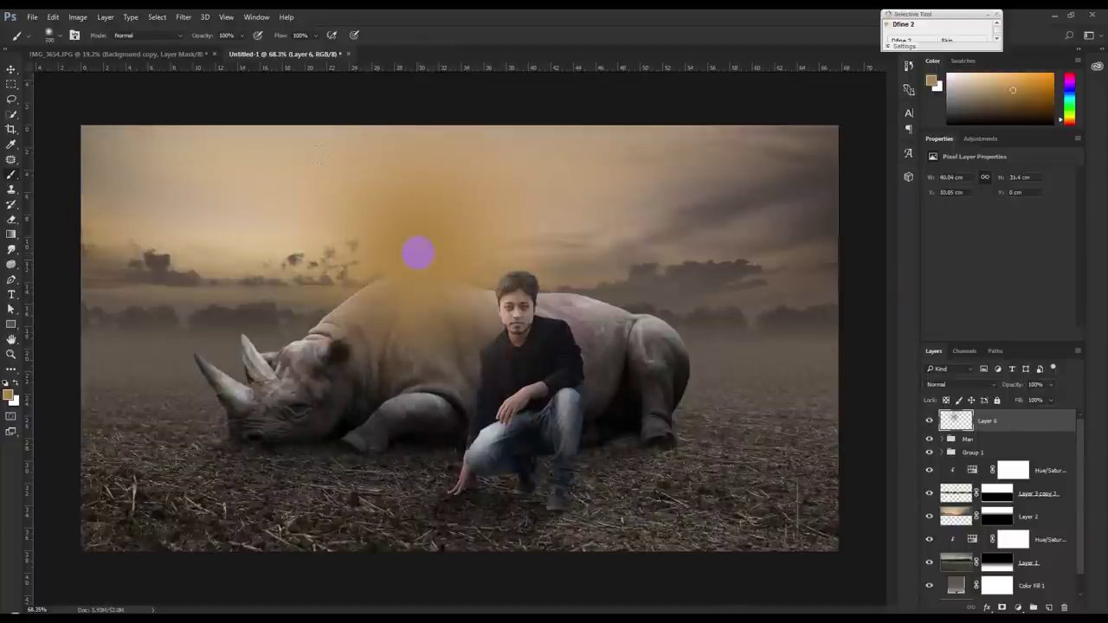
click(397, 256)
Set the glow to Screen, enlarge it to about 115%, and lower its opacity
click(957, 382)
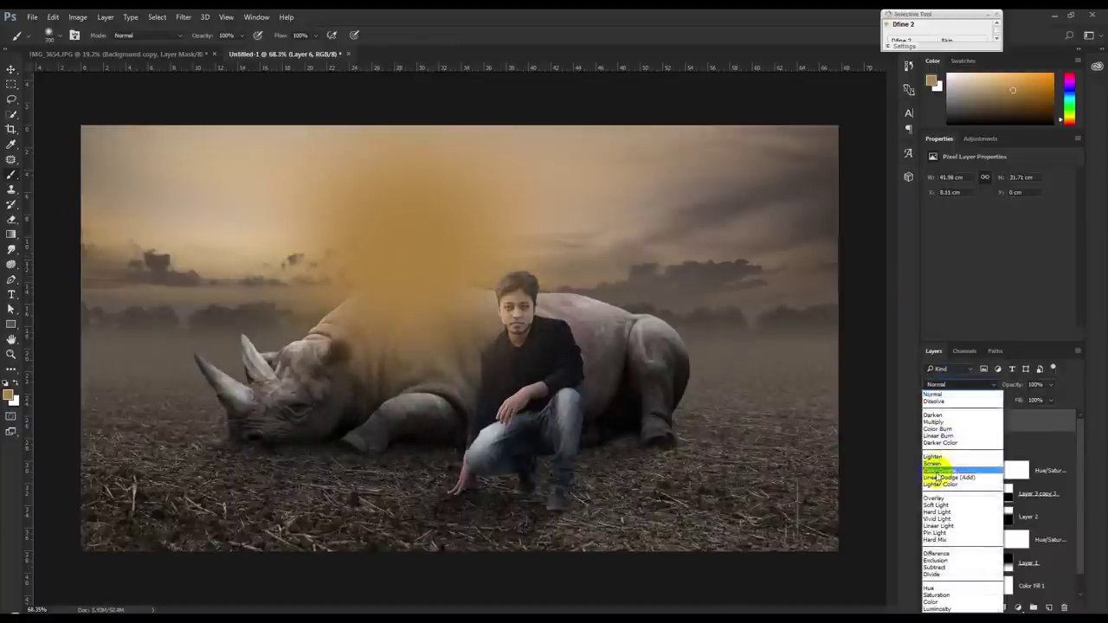
click(947, 467)
click(11, 69)
drag(511, 255, 500, 249)
key(ctrl+t)
drag(635, 469, 670, 501)
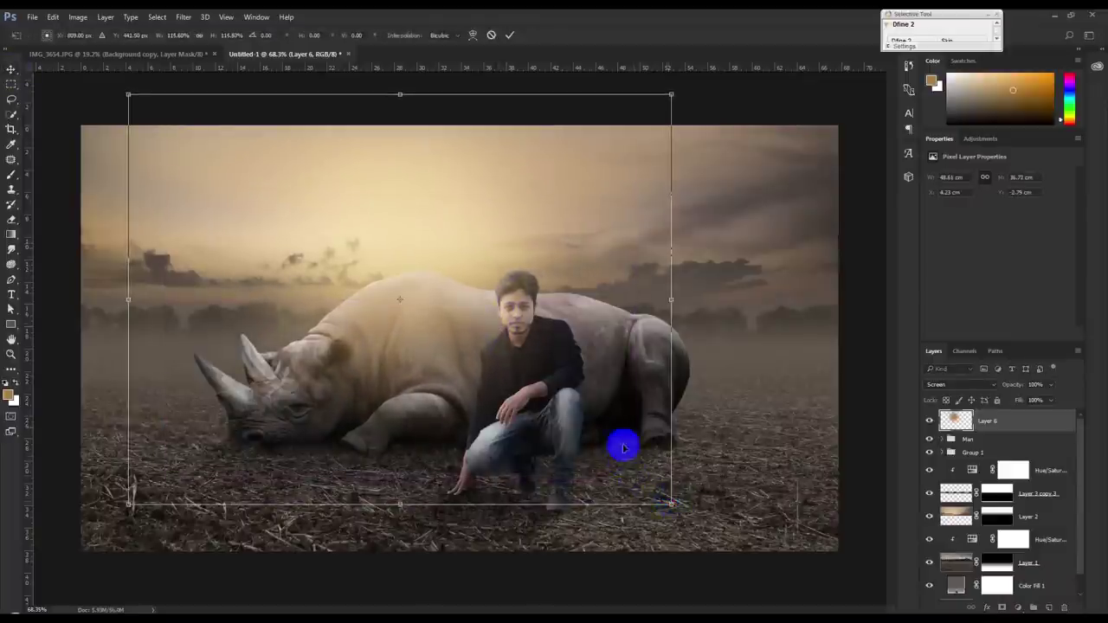
key(Return)
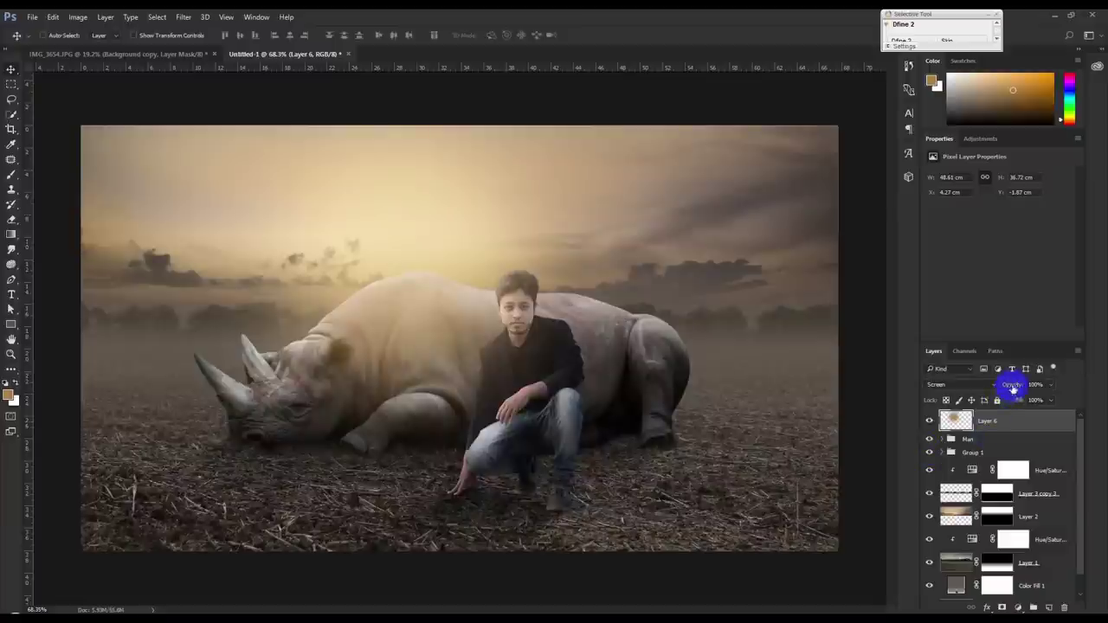
drag(1013, 389, 1002, 386)
click(1017, 607)
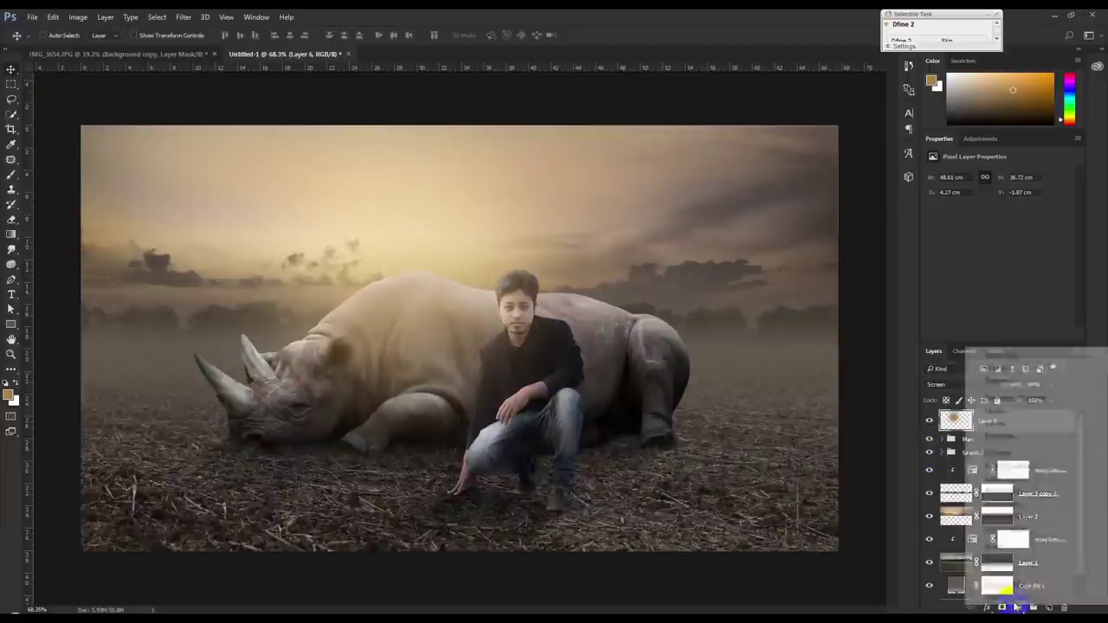
Add a reversed radial Gradient Fill with raised centre, angle 0 and 210% scale
click(996, 369)
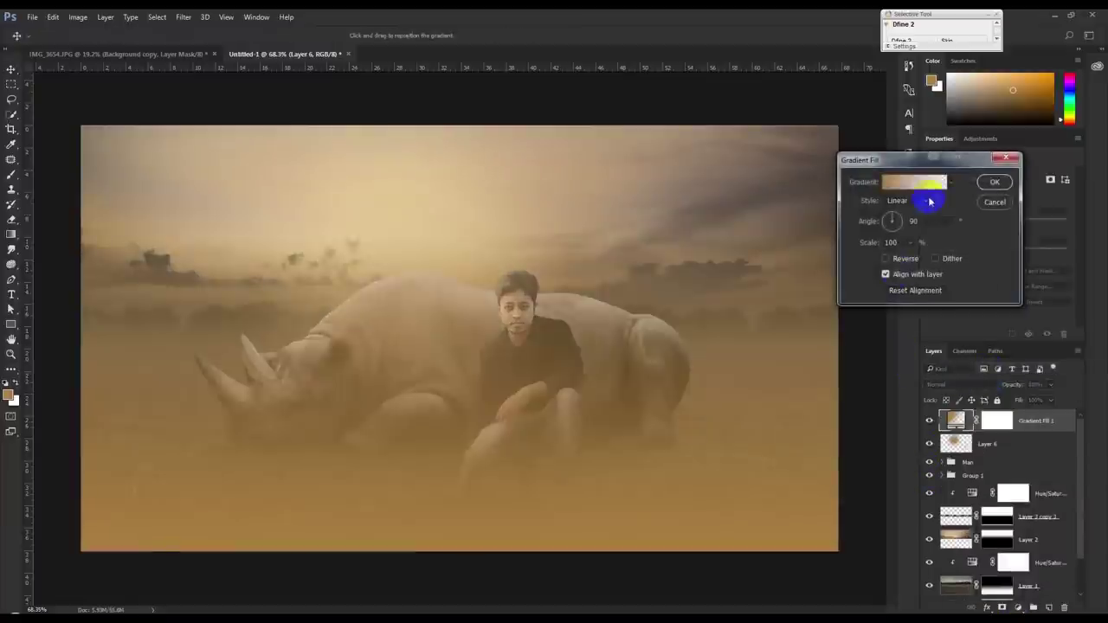
click(950, 182)
click(921, 245)
click(907, 200)
click(907, 200)
click(900, 220)
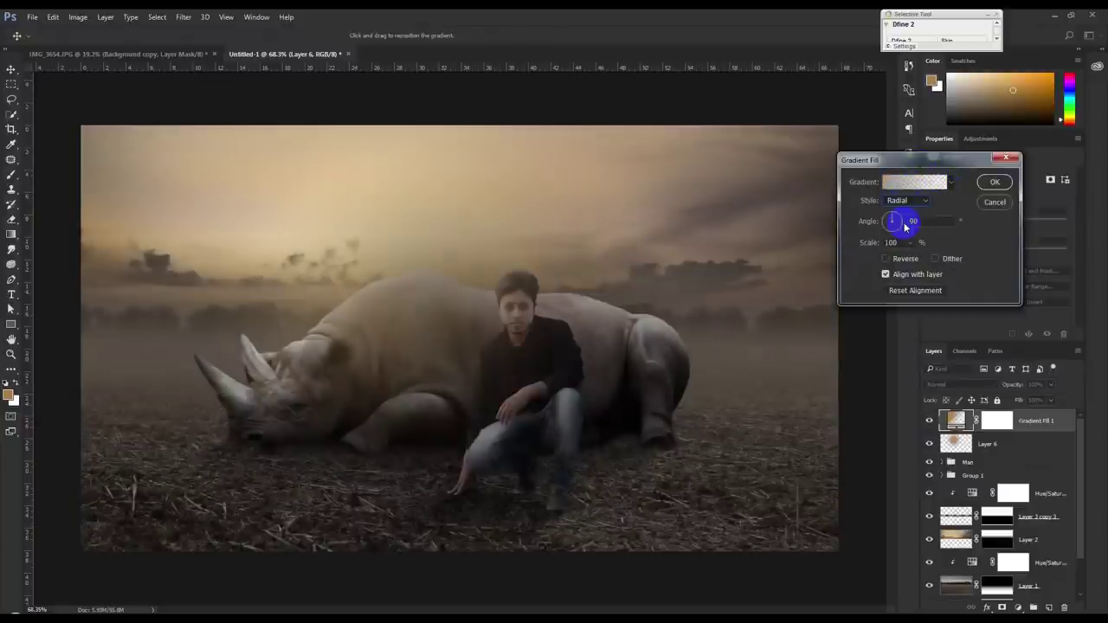
click(886, 259)
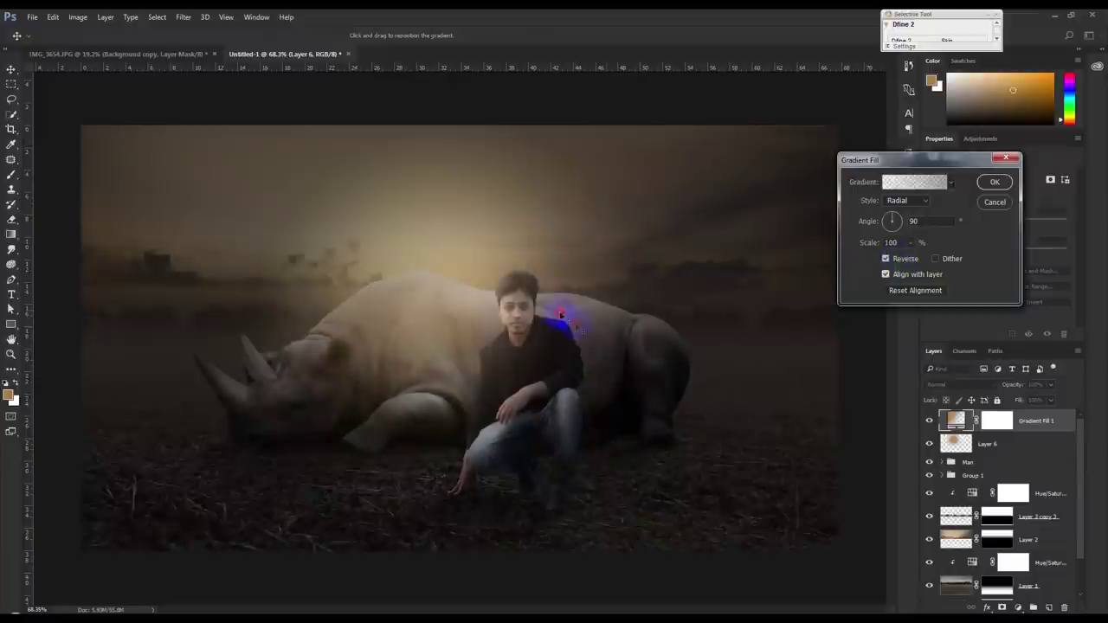
drag(561, 314, 623, 267)
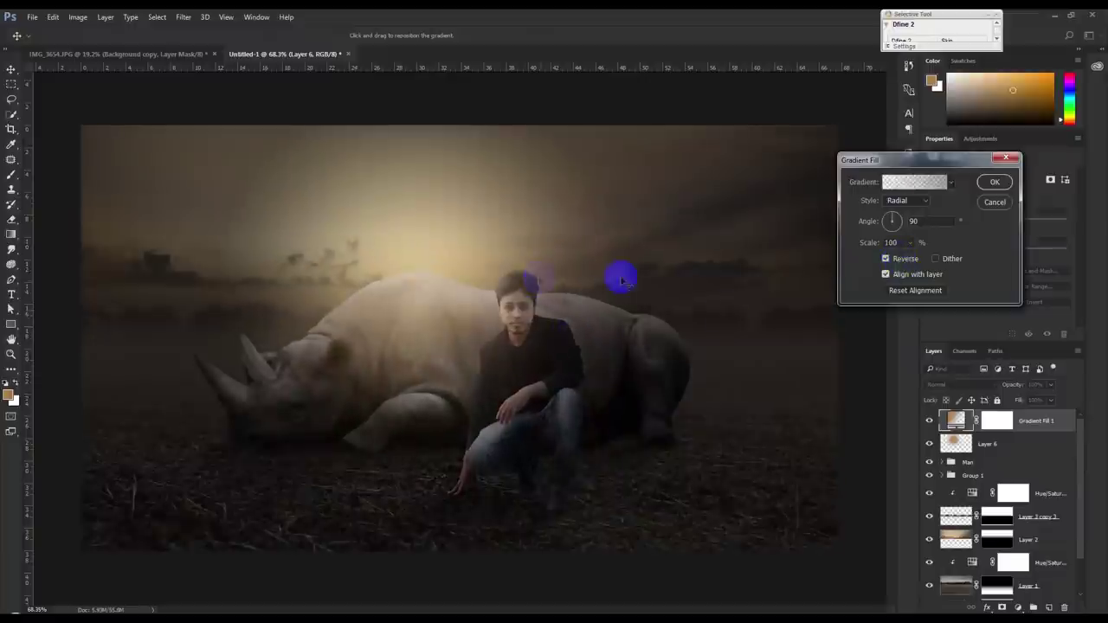
click(889, 224)
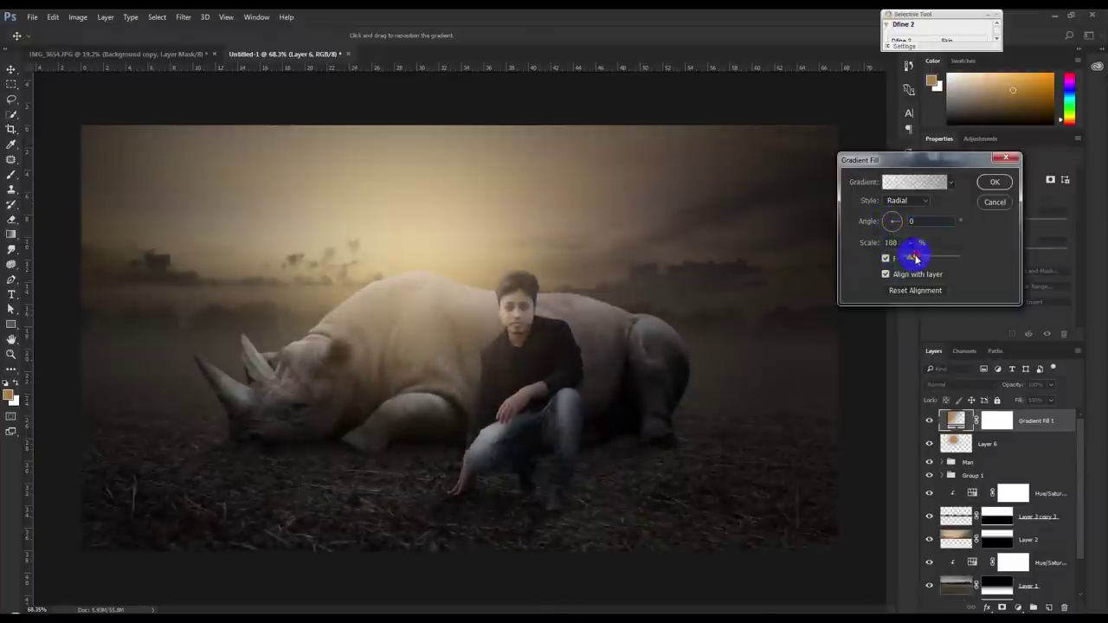
drag(913, 257, 916, 258)
click(993, 181)
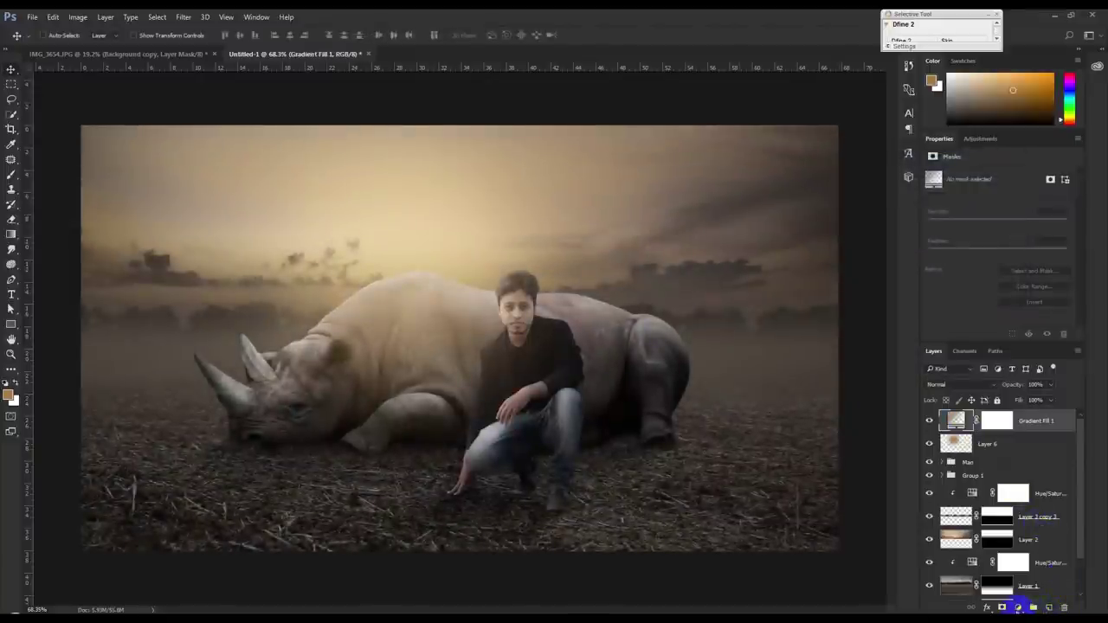
Add a Hue/Saturation adjustment layer with saturation nudged to +4
click(1016, 607)
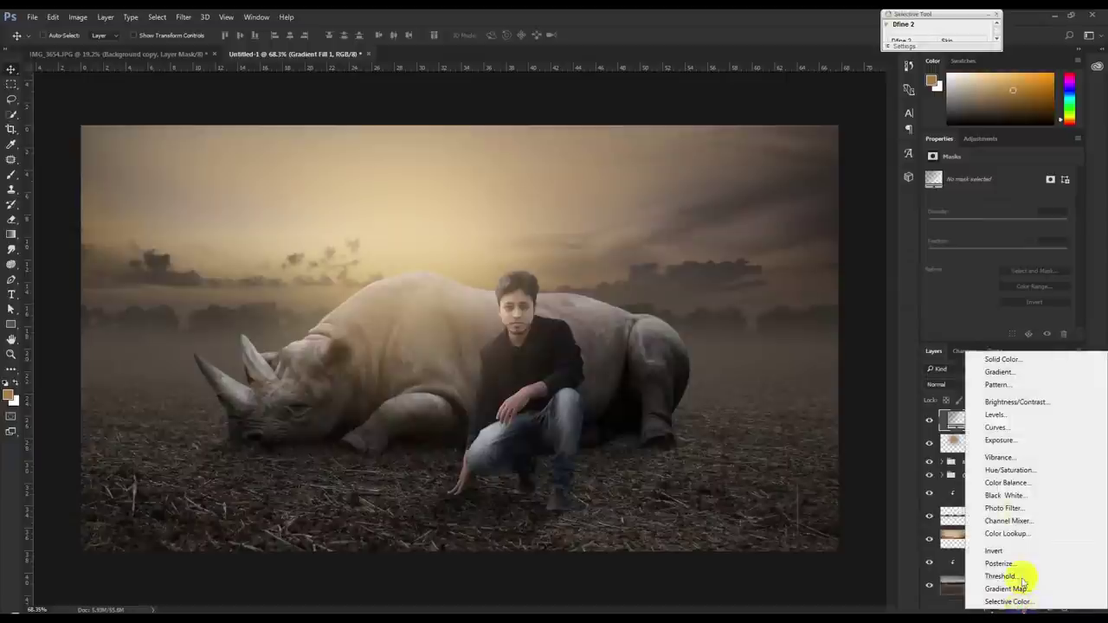
click(1006, 469)
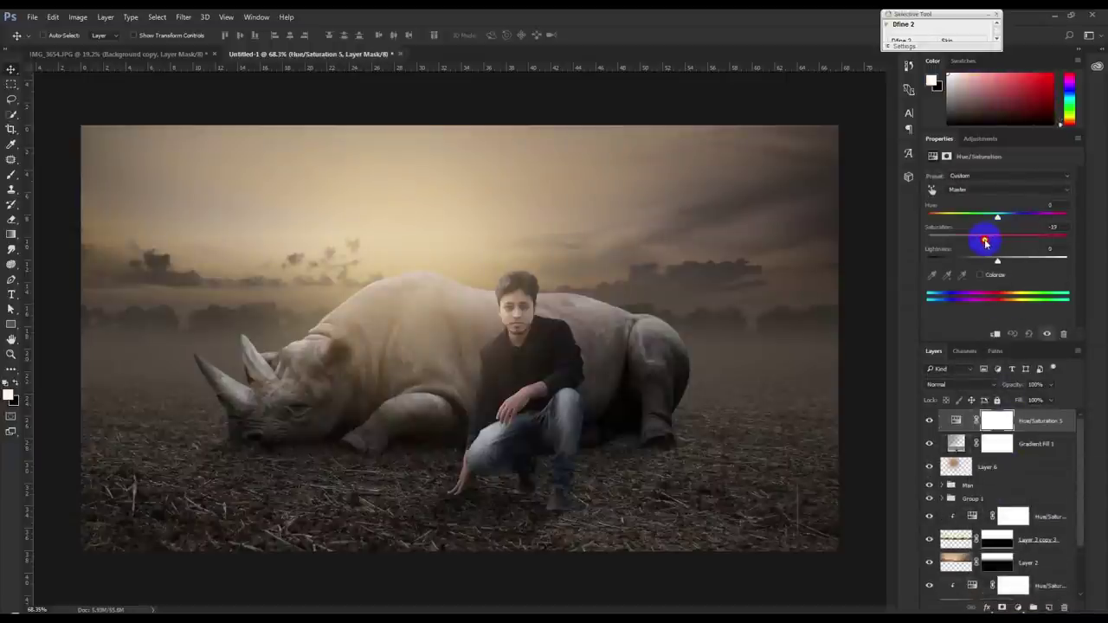
drag(985, 242, 989, 242)
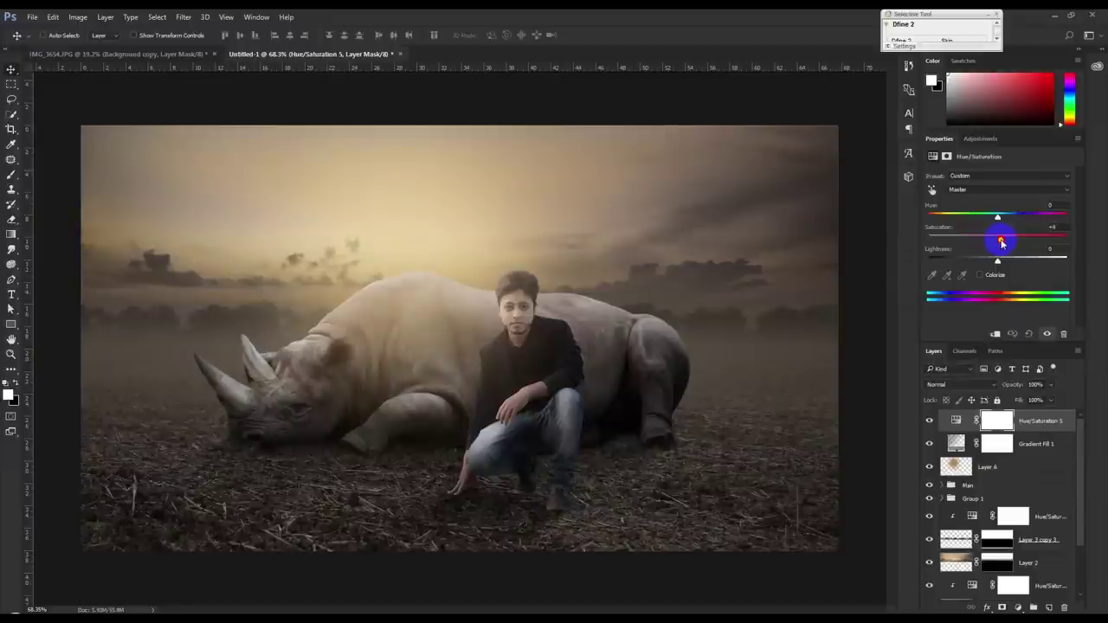
click(1018, 607)
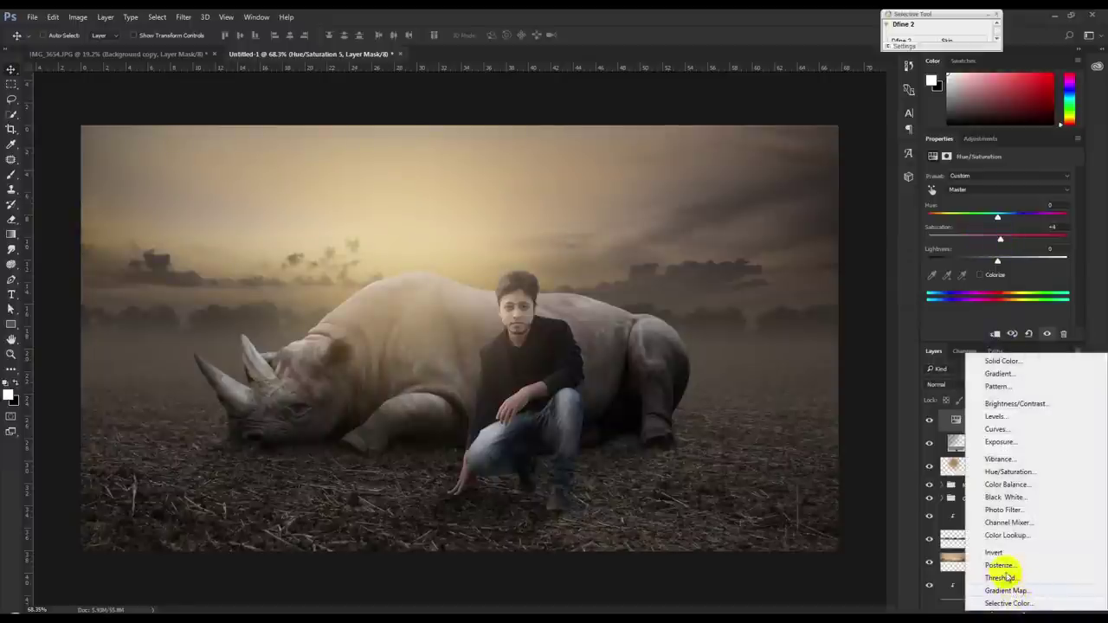
Add a Photo Filter adjustment set to Sepia and toggle it to compare
click(1004, 510)
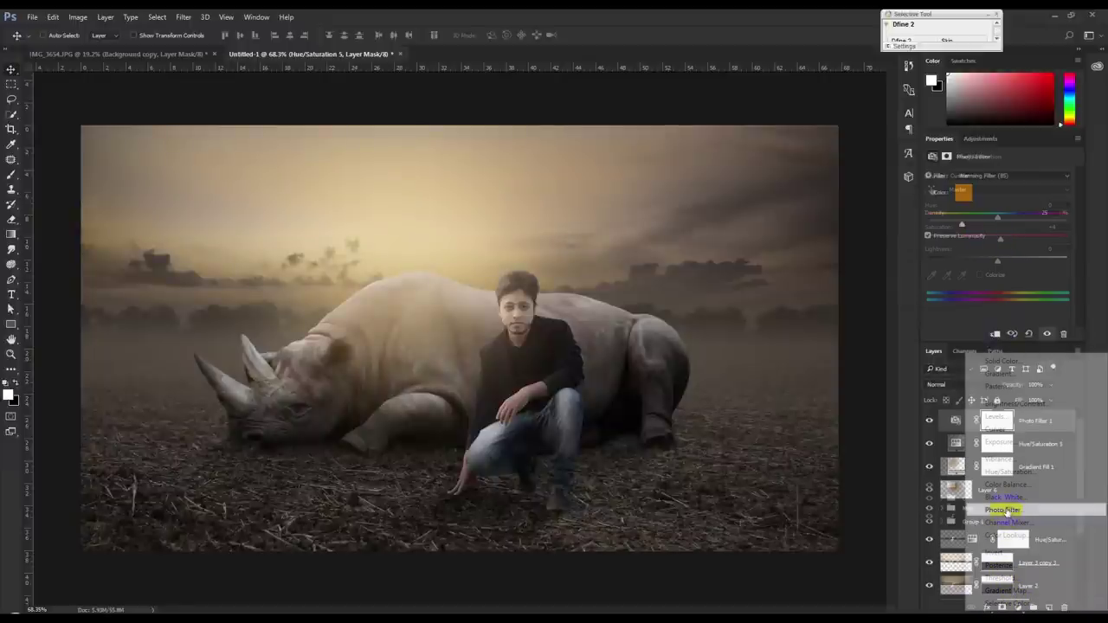
click(987, 177)
click(983, 187)
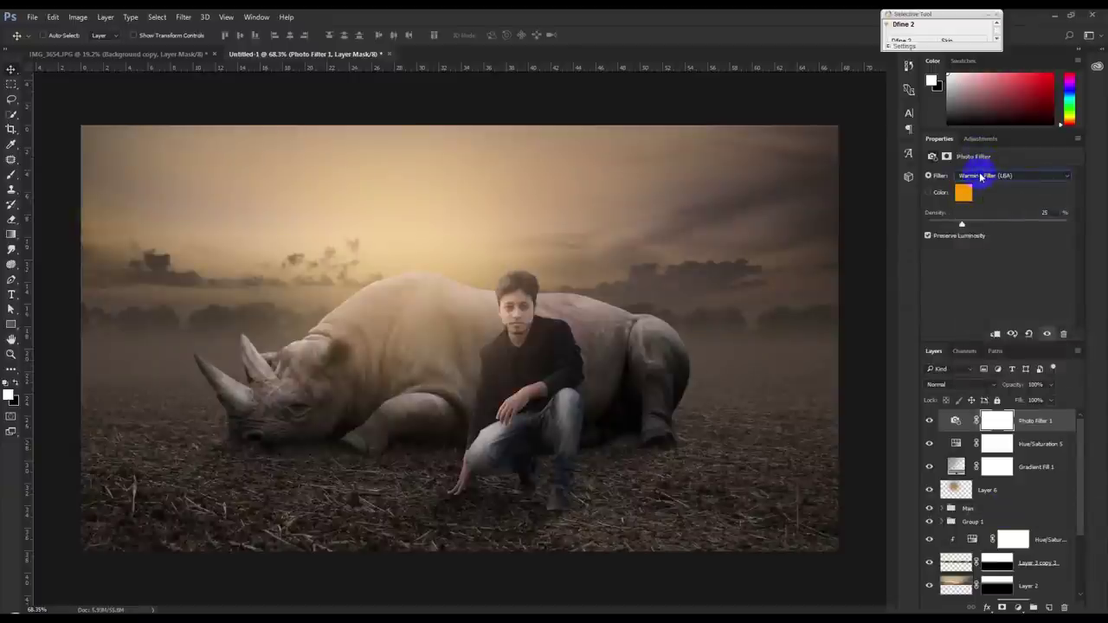
scroll(980, 177, down, 1)
scroll(980, 177, down, 1)
scroll(979, 176, down, 1)
scroll(980, 177, down, 1)
scroll(980, 176, down, 1)
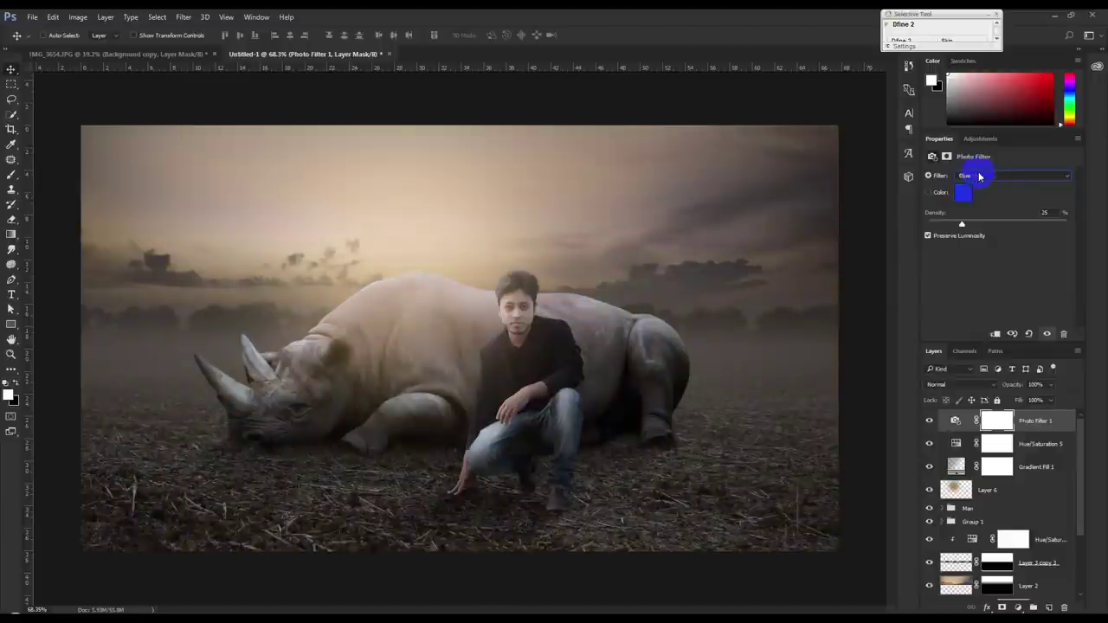
scroll(979, 176, down, 1)
scroll(979, 177, down, 1)
click(930, 423)
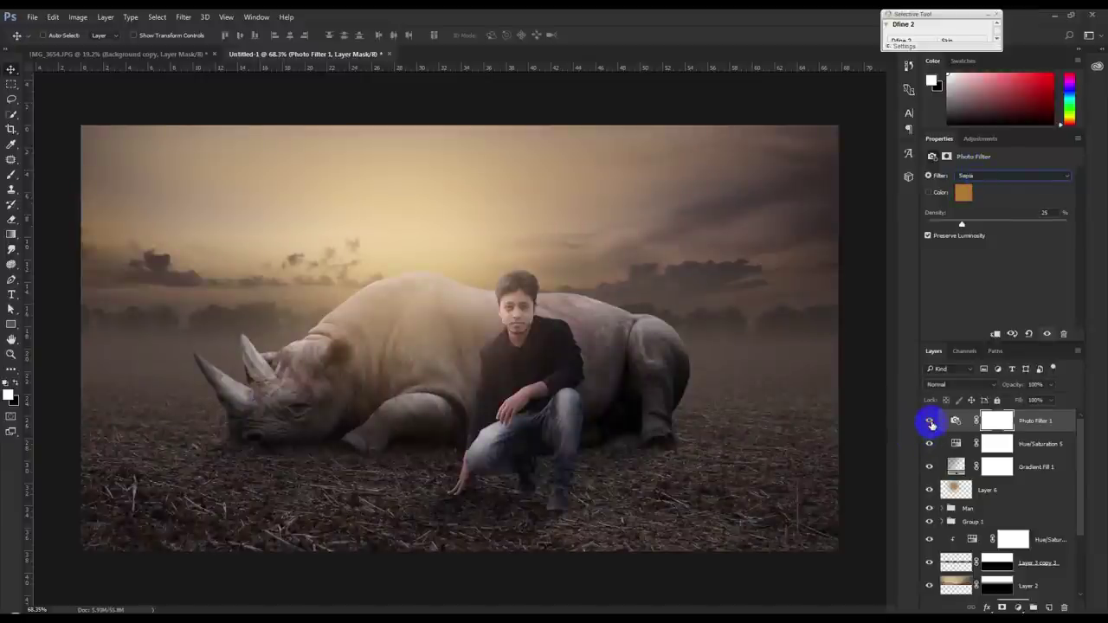
Paint a soft white glow near the sun on Layer 6 using 47% brush opacity
click(956, 490)
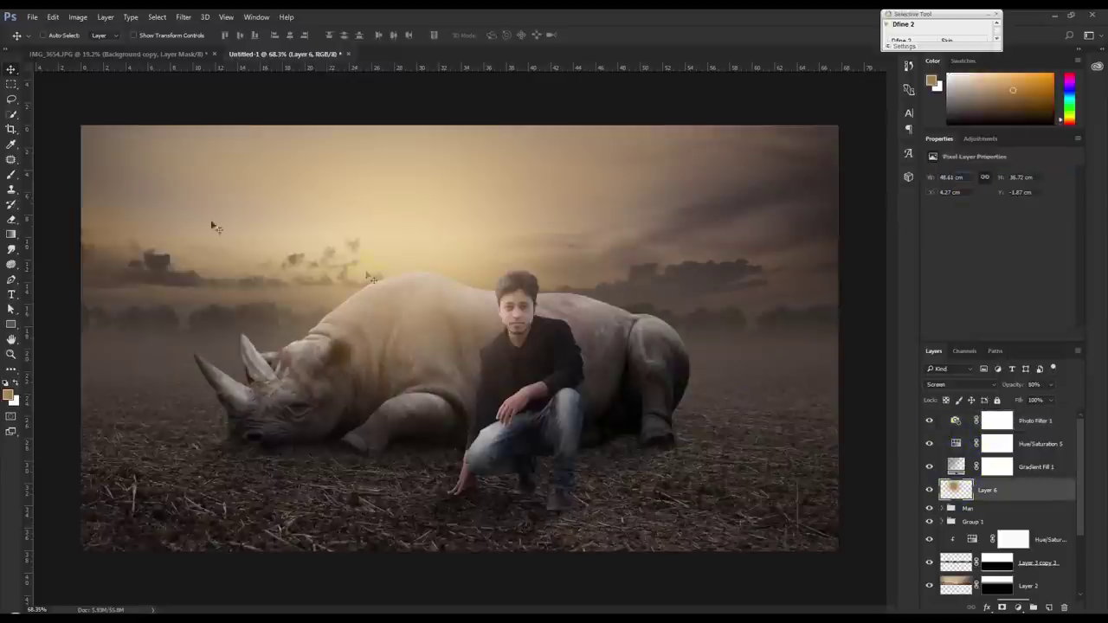
click(11, 175)
click(16, 382)
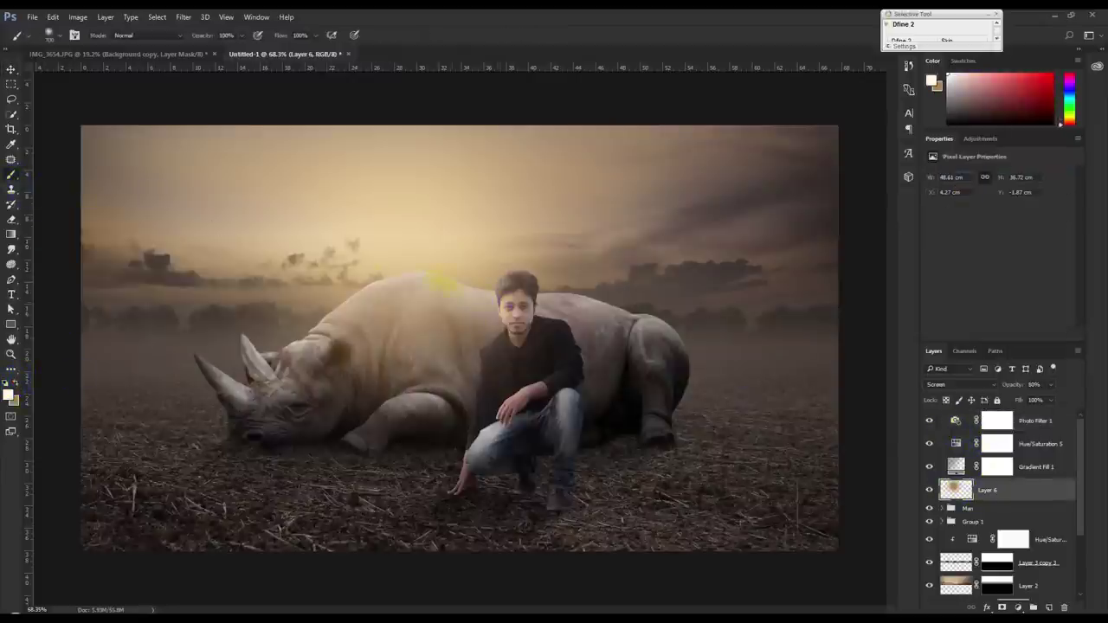
click(425, 255)
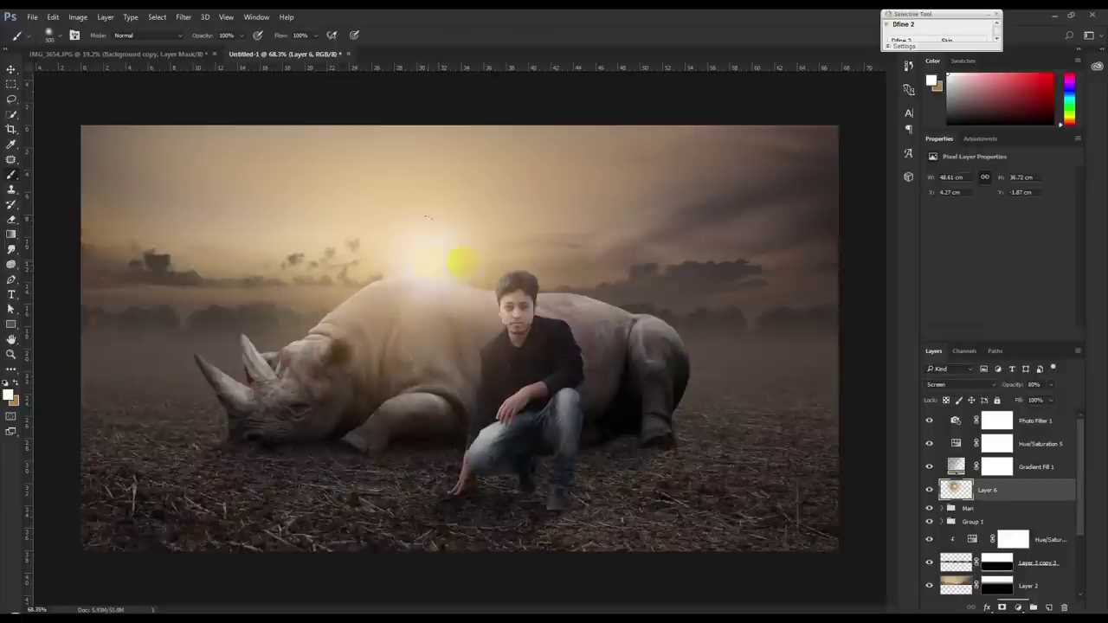
key(ctrl+z)
drag(215, 36, 186, 41)
text(47)
key(Return)
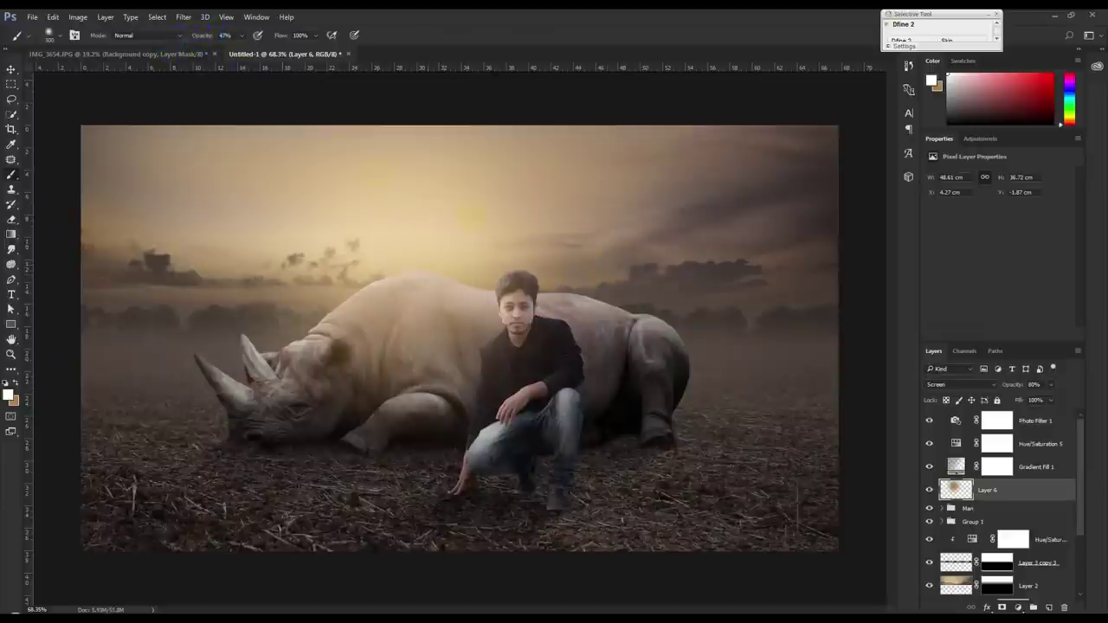
click(398, 256)
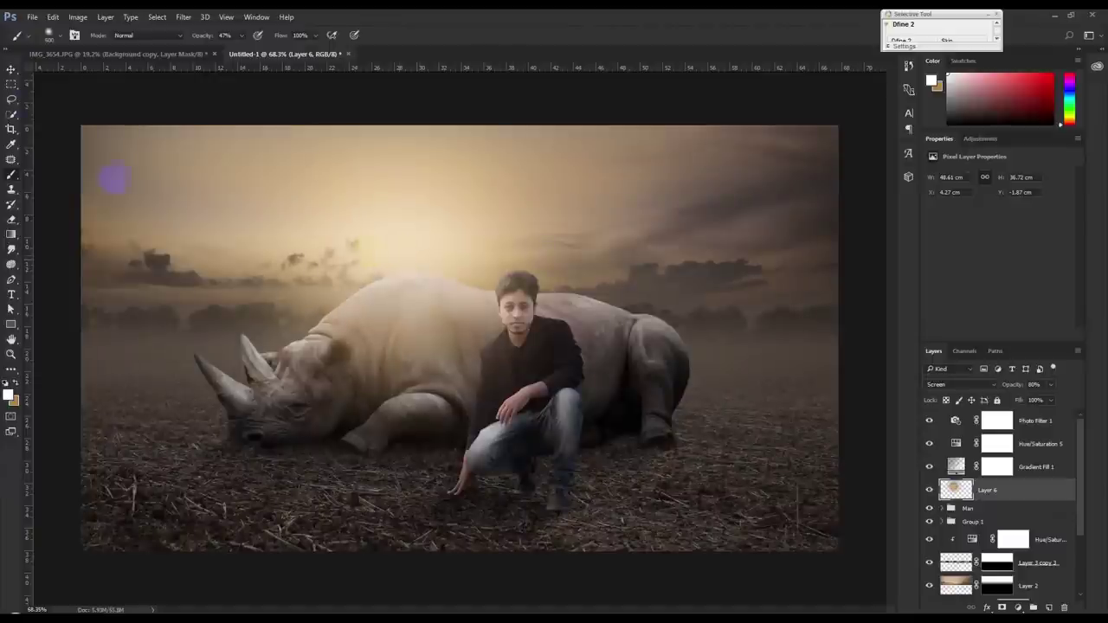
click(11, 69)
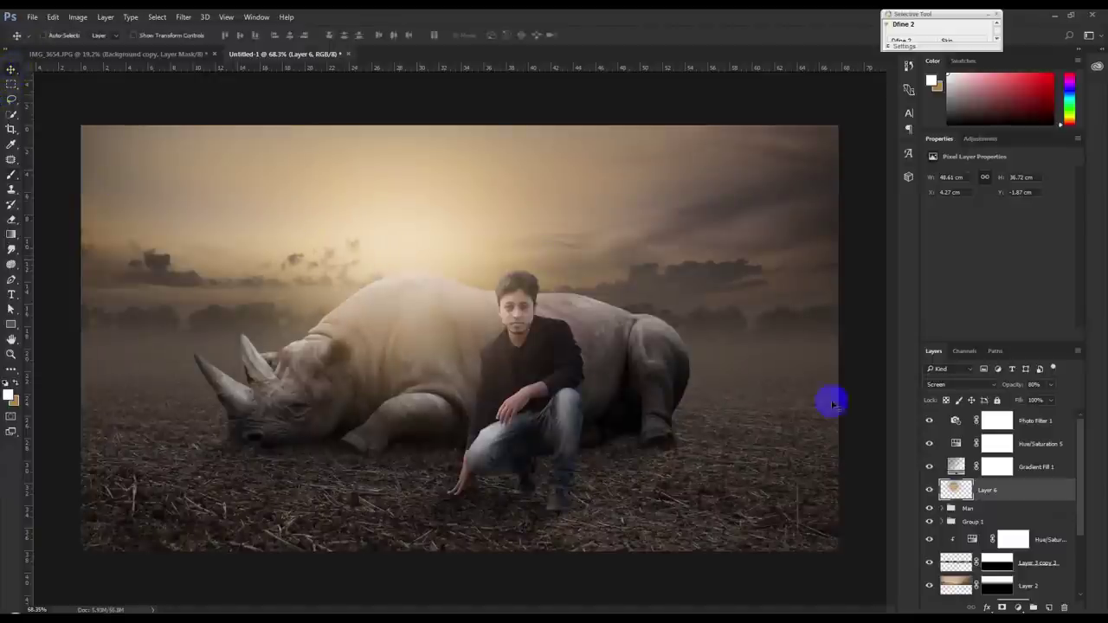
click(1035, 420)
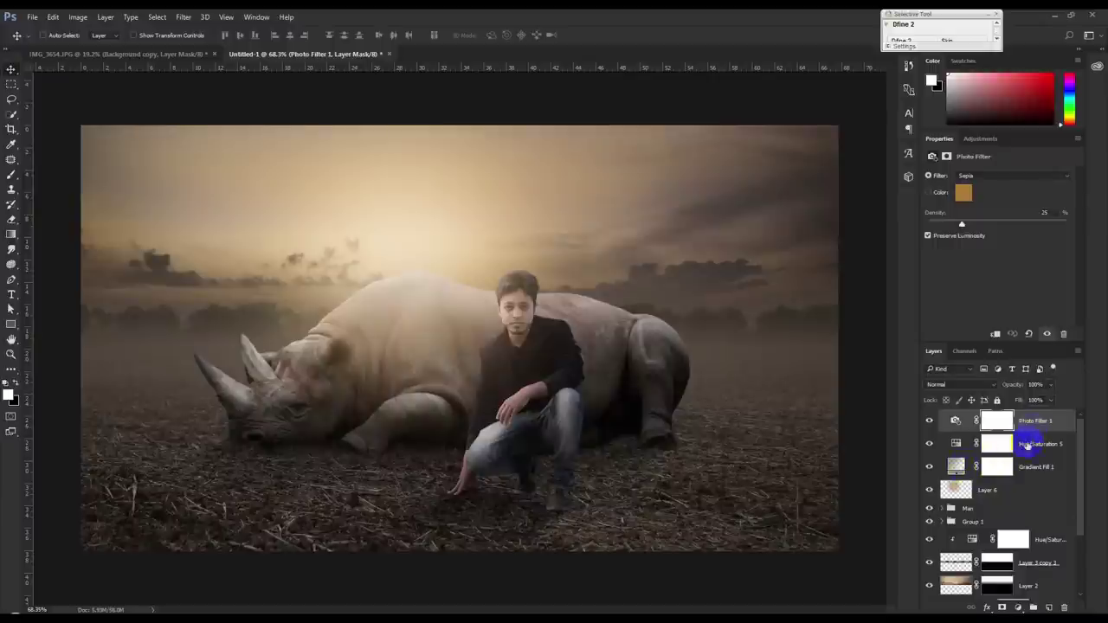
Stamp the merged visible image onto new Layer 7 with Apply Image
click(1048, 608)
click(78, 17)
click(95, 191)
click(653, 191)
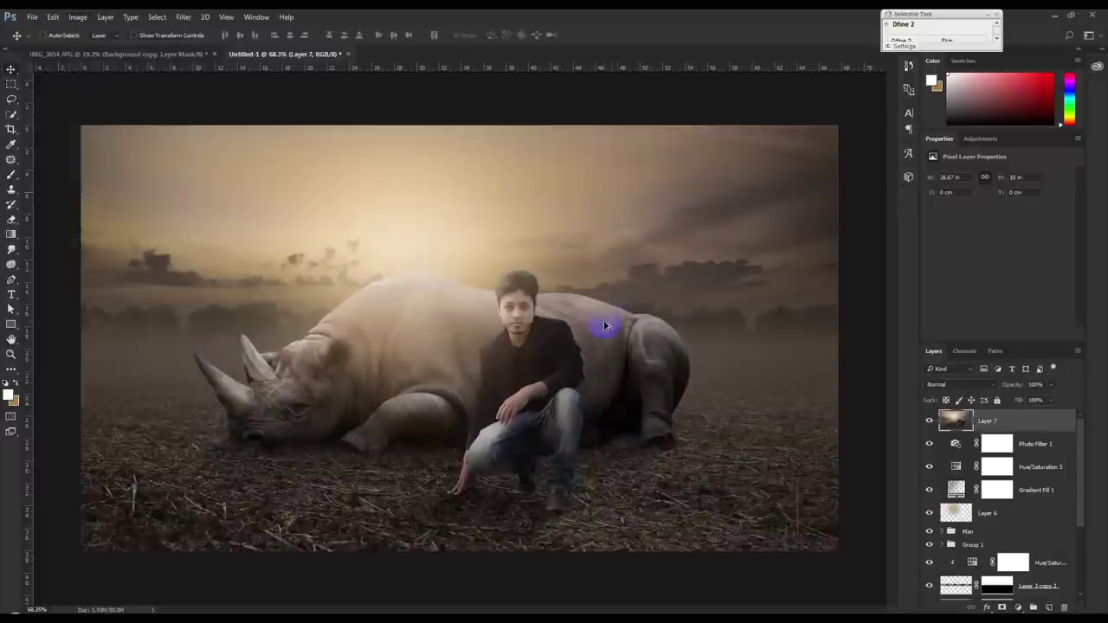
click(974, 515)
Add a Color Lookup adjustment using EdgyAmber.3DL at 20% opacity
click(1018, 608)
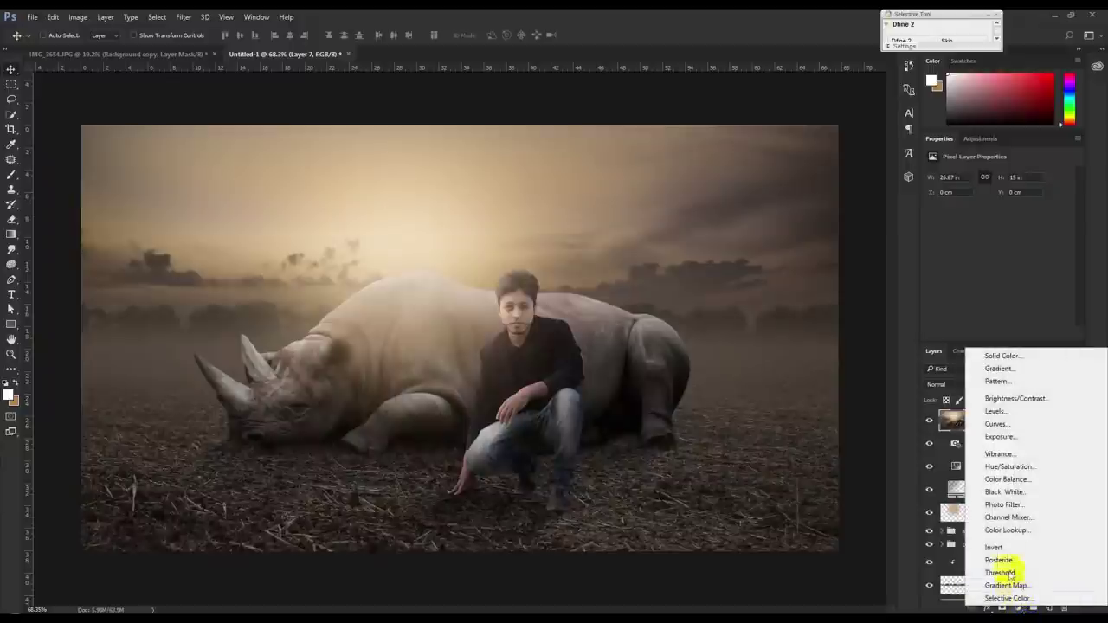
click(1002, 526)
click(981, 177)
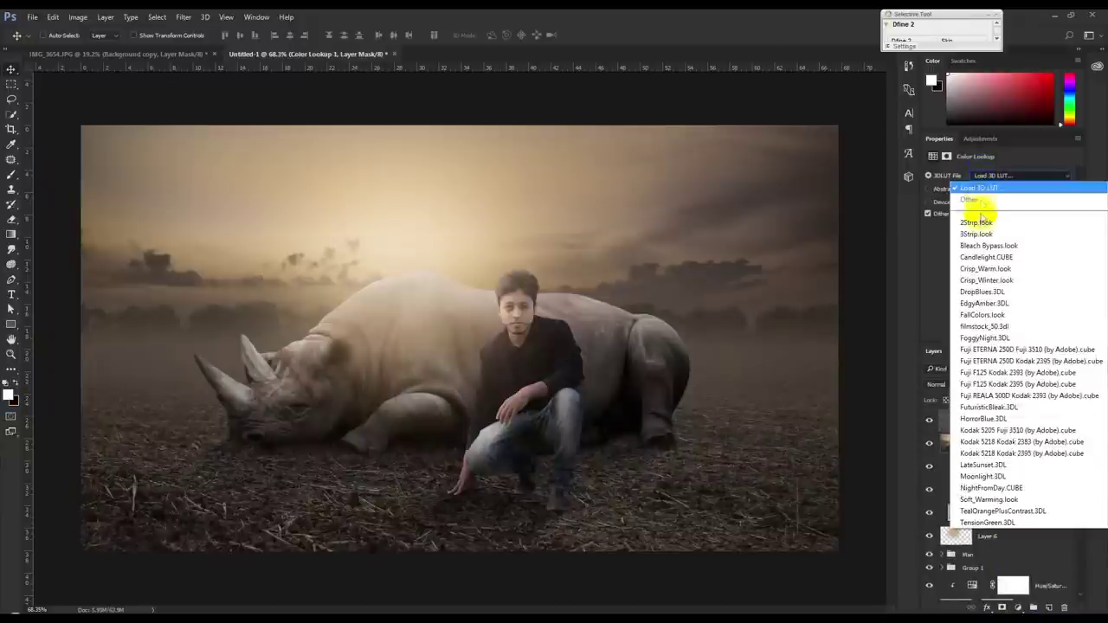
click(985, 202)
key(Down)
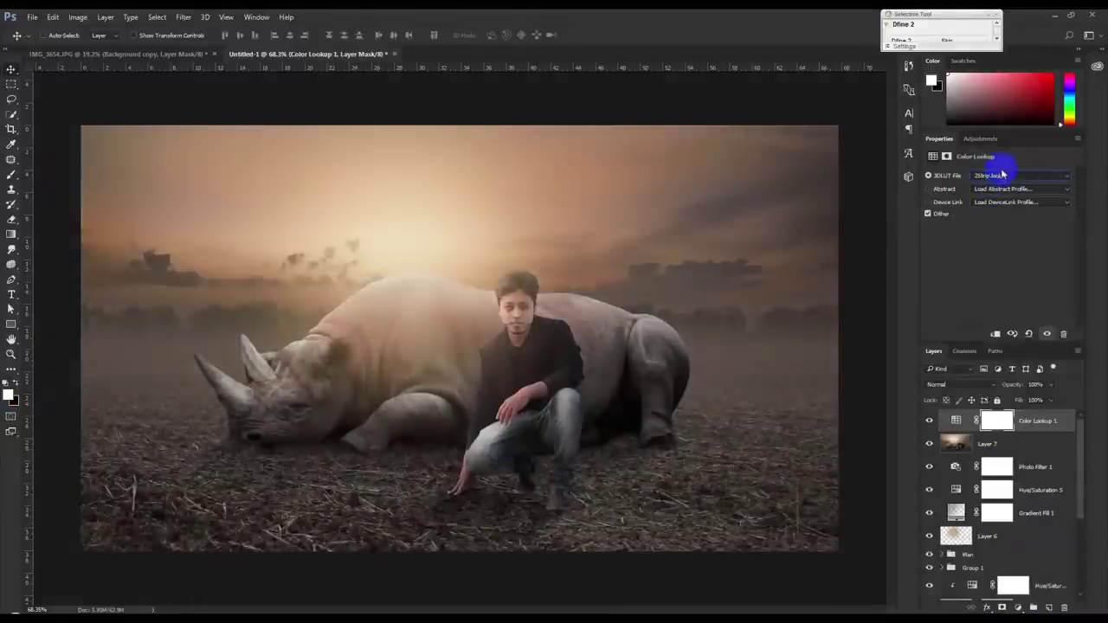
key(Down)
key(Down)
key(Down)
key(Down)
key(Down)
key(Down)
key(Down)
key(Down)
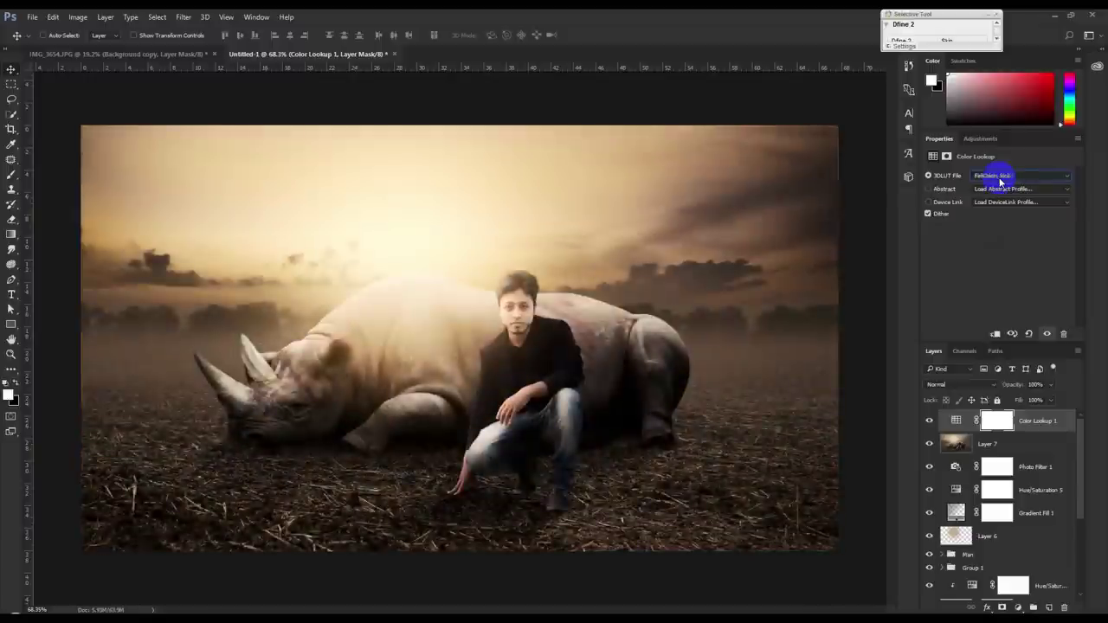
key(Up)
click(1018, 386)
text(20)
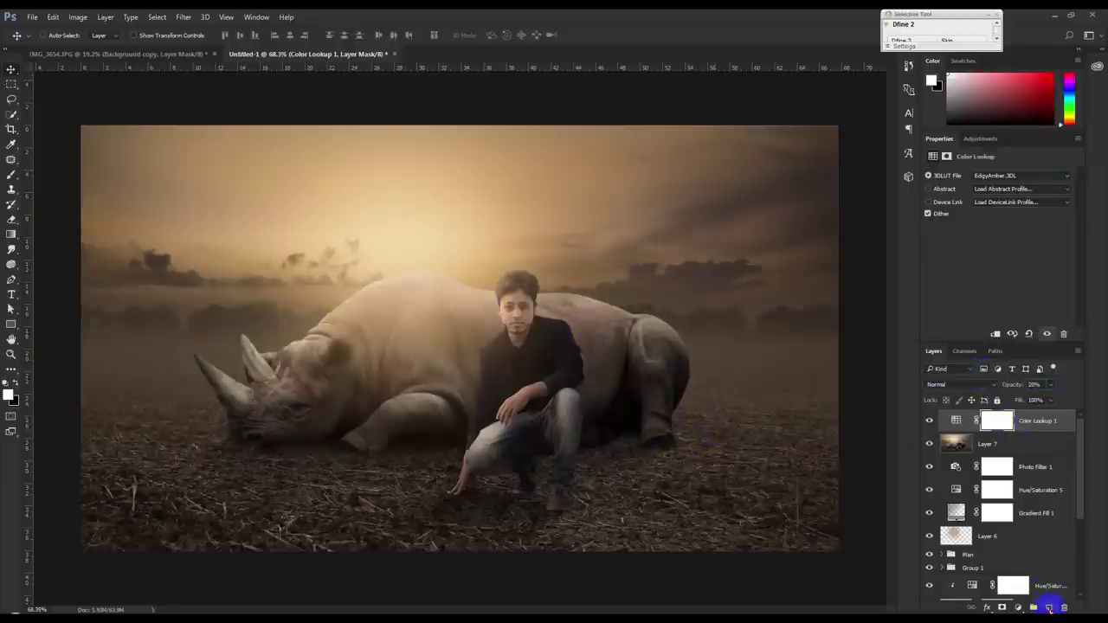
click(1048, 608)
Stamp the merged visible image onto new Layer 8 with Apply Image
click(78, 16)
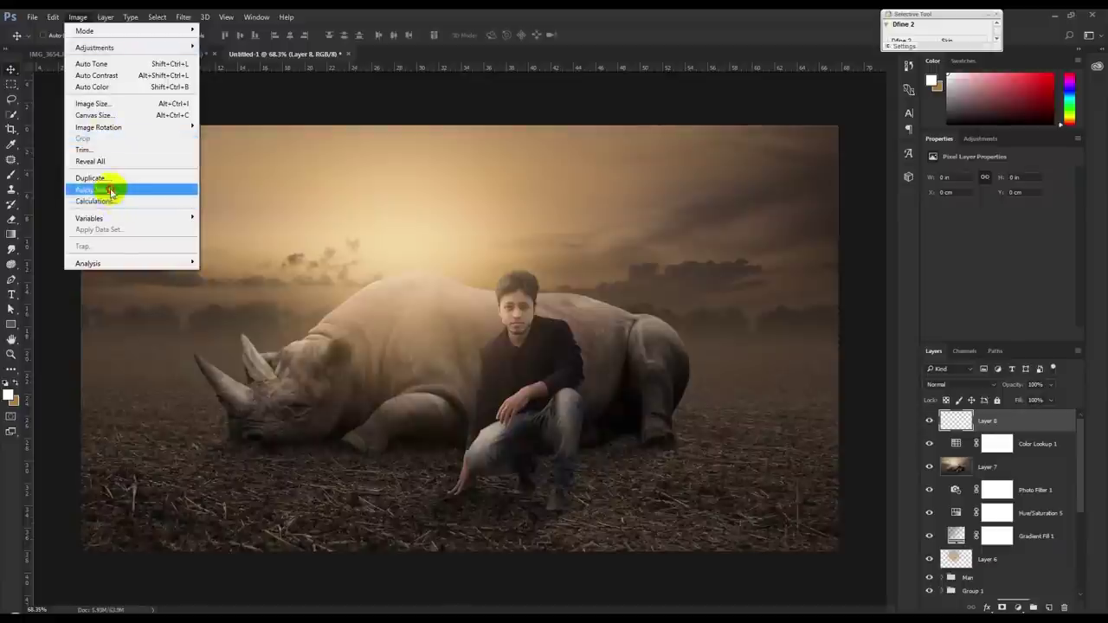
click(109, 190)
click(655, 185)
In Camera Raw, darken the foreground with a graduated filter: Exposure -1.15, Clarity -70, Sharpness -60
click(184, 16)
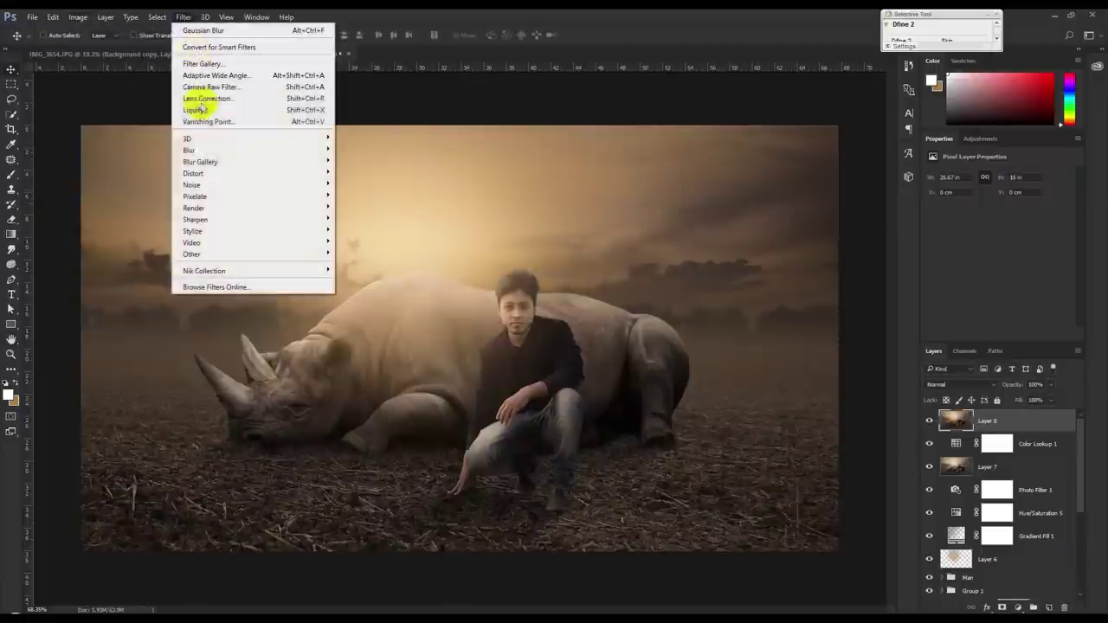
click(212, 86)
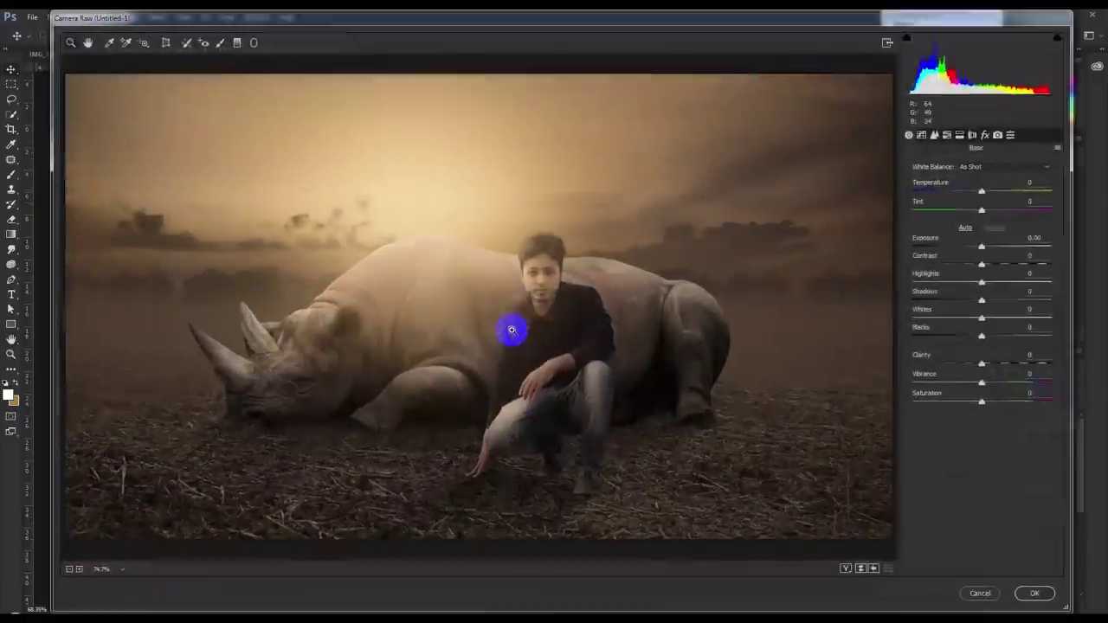
click(234, 42)
drag(520, 510, 525, 329)
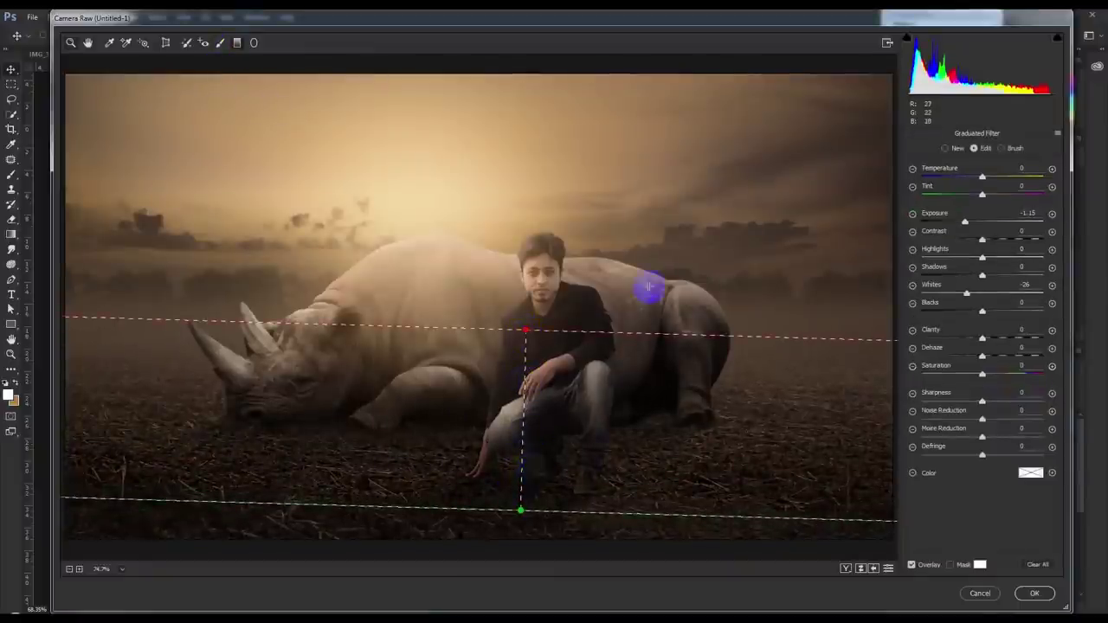
mouse_move(982, 337)
mouse_down()
mouse_move(929, 347)
mouse_move(940, 339)
mouse_up()
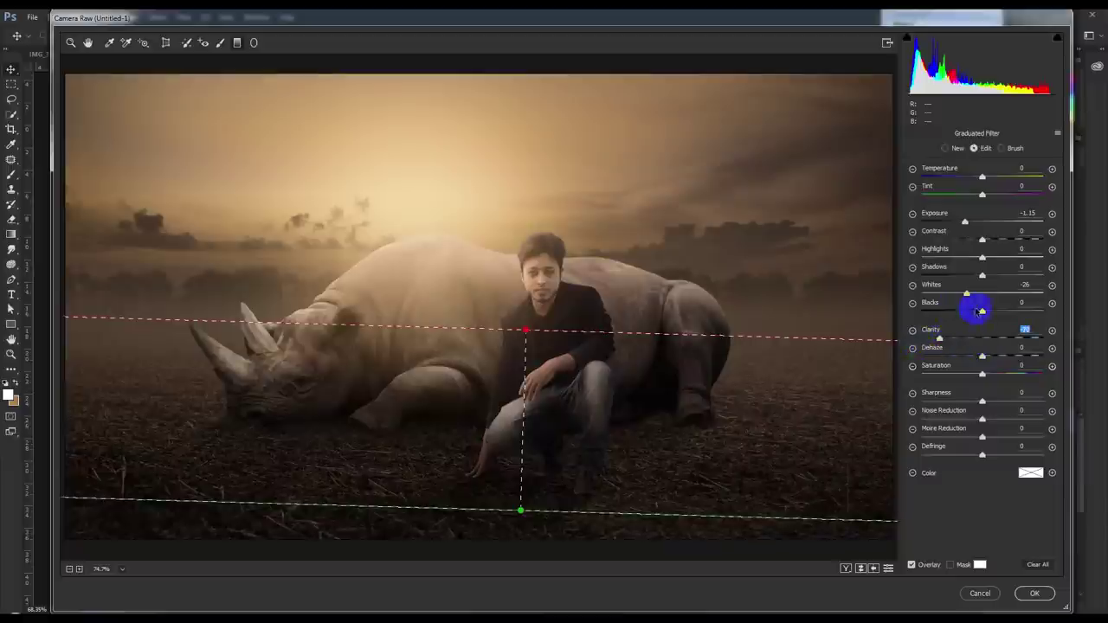
drag(982, 401, 936, 400)
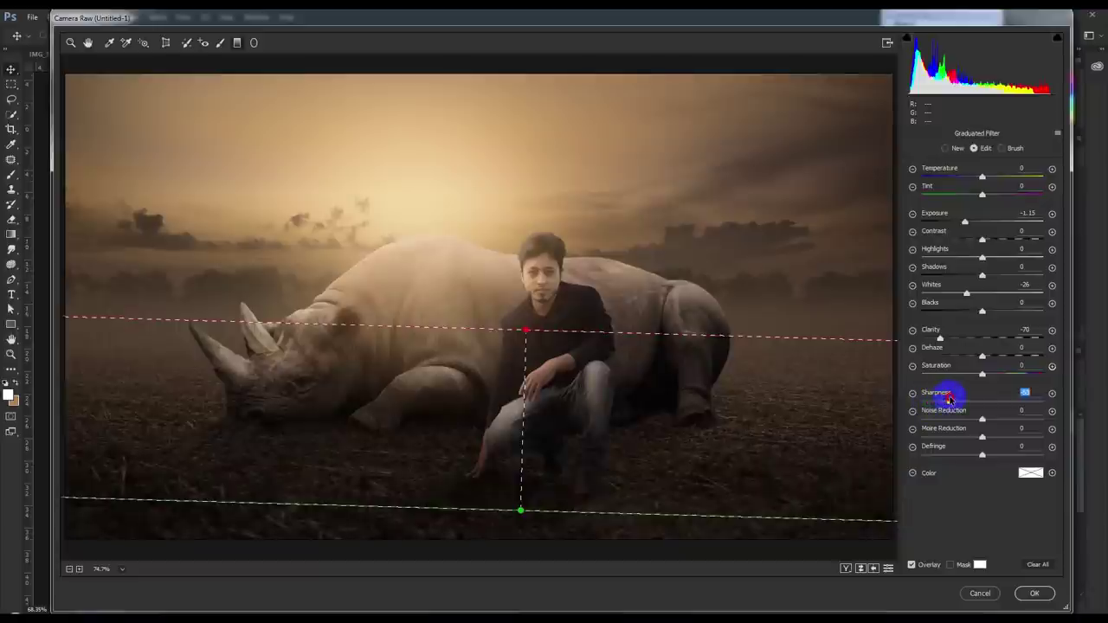
drag(946, 399, 945, 400)
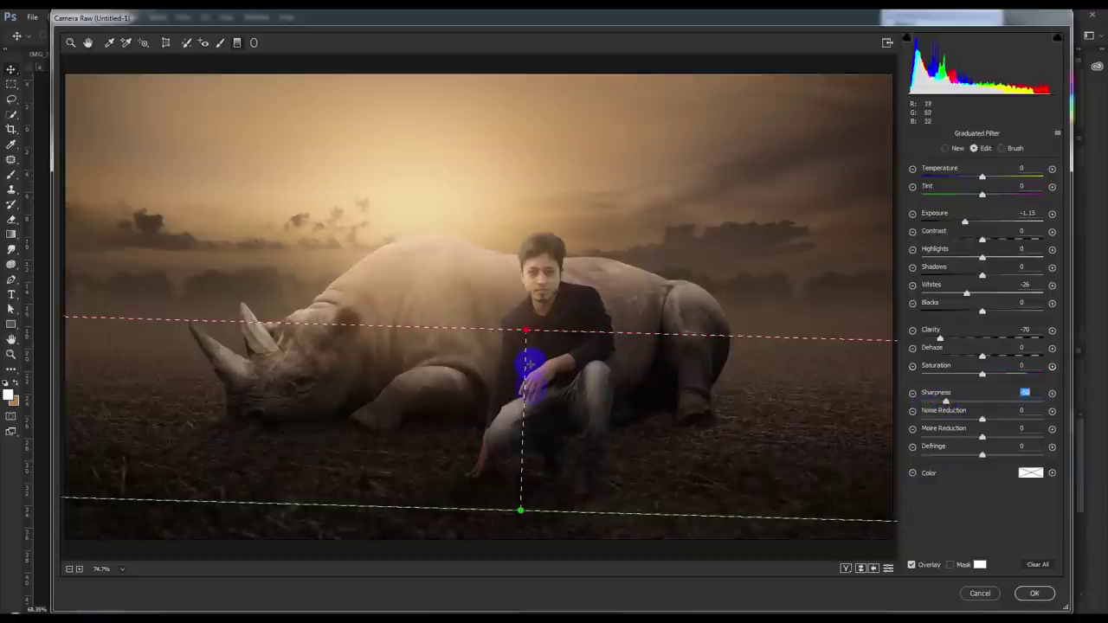
drag(536, 270, 528, 199)
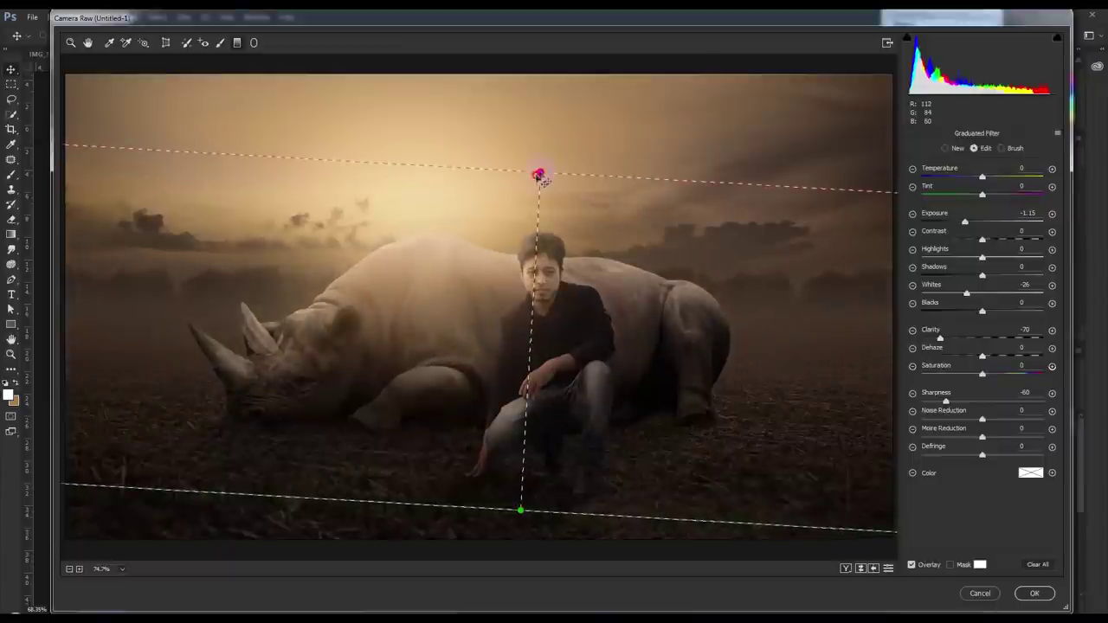
drag(535, 508, 522, 551)
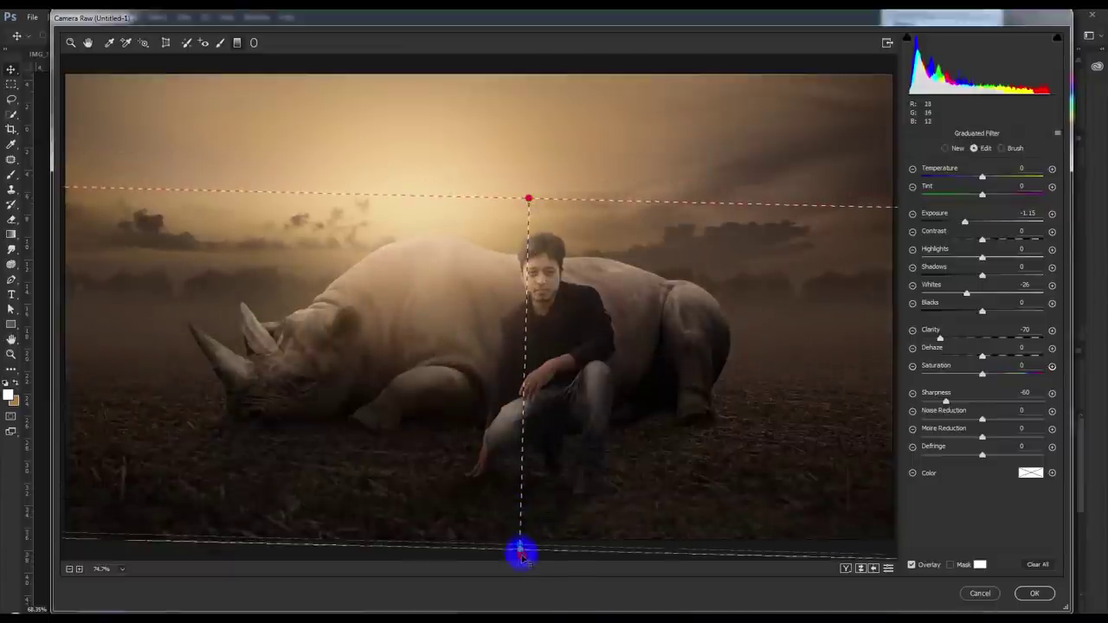
drag(539, 511, 548, 485)
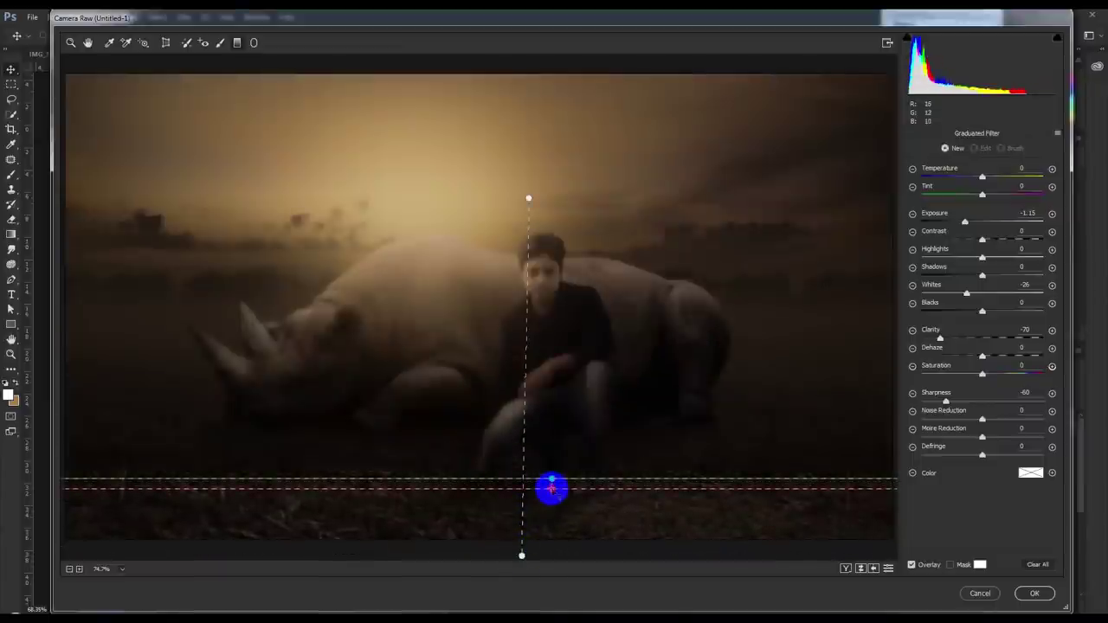
mouse_move(548, 336)
mouse_down()
mouse_move(527, 294)
mouse_move(520, 309)
mouse_up()
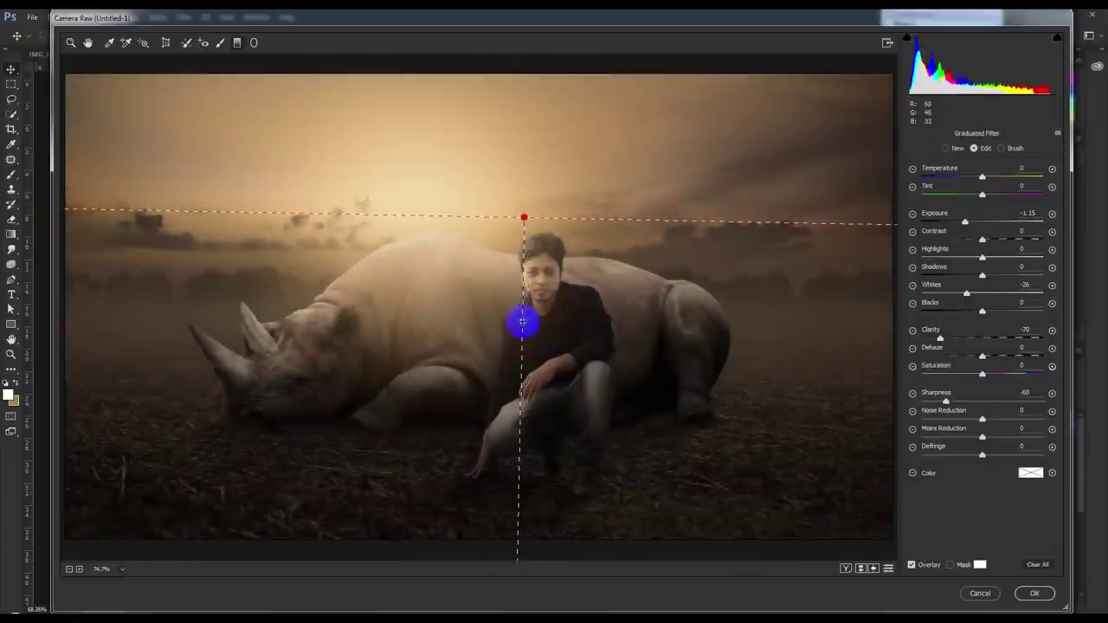
click(253, 43)
Draw a -1.15 exposure radial filter centred on the rhino and man, easing clarity to about -48
drag(668, 366, 731, 395)
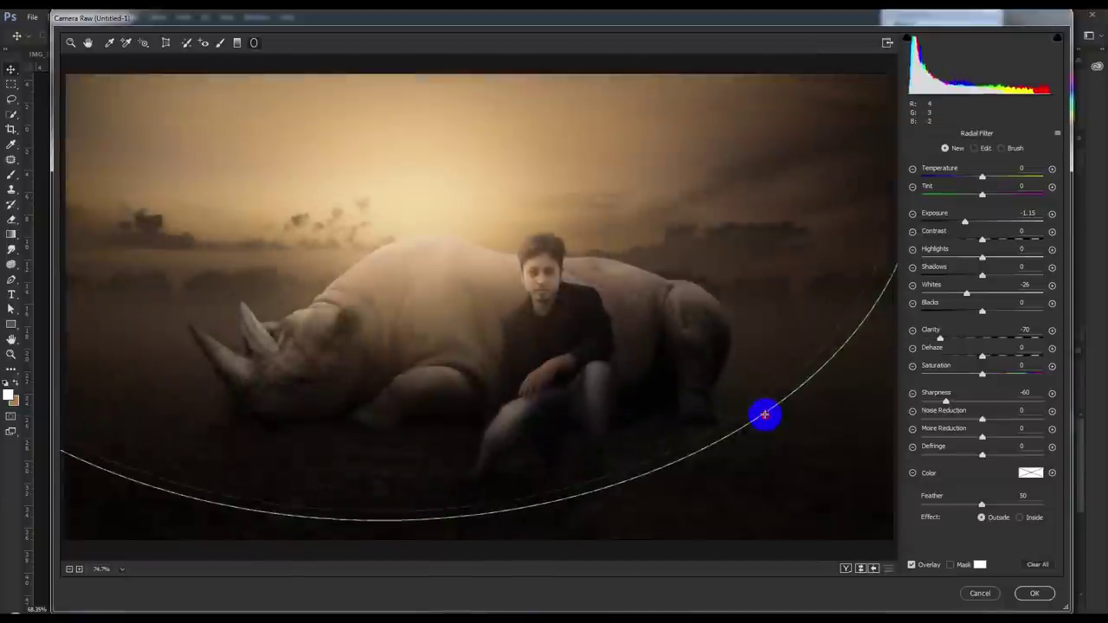
drag(379, 157, 475, 267)
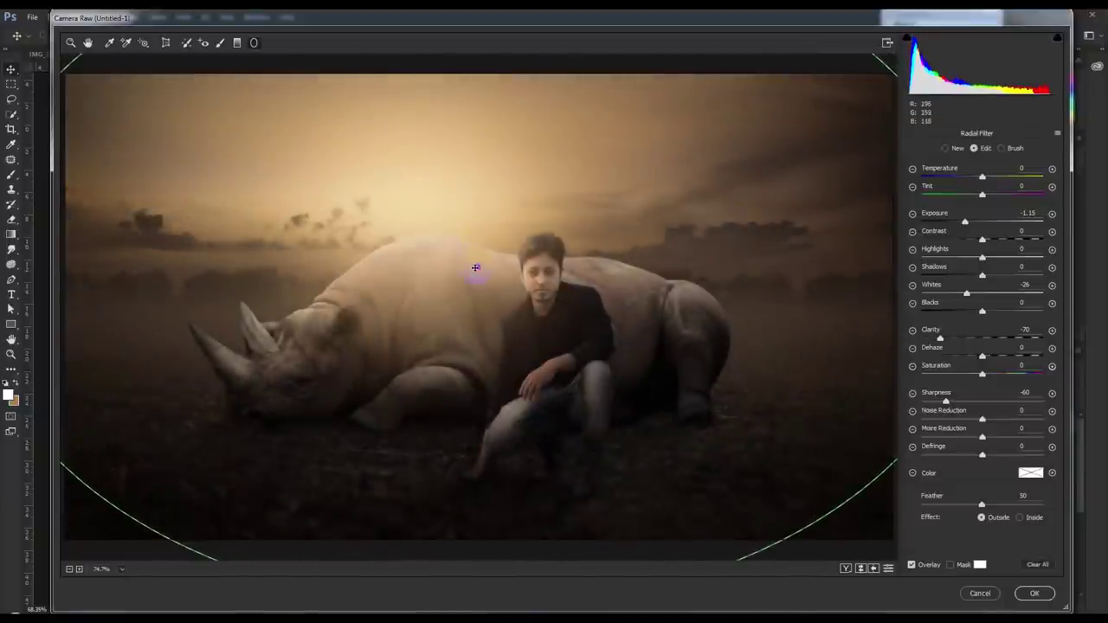
drag(940, 338, 954, 338)
Ease the radial filter's sharpness to -3 and apply the Camera Raw changes to the layer
drag(946, 402, 967, 408)
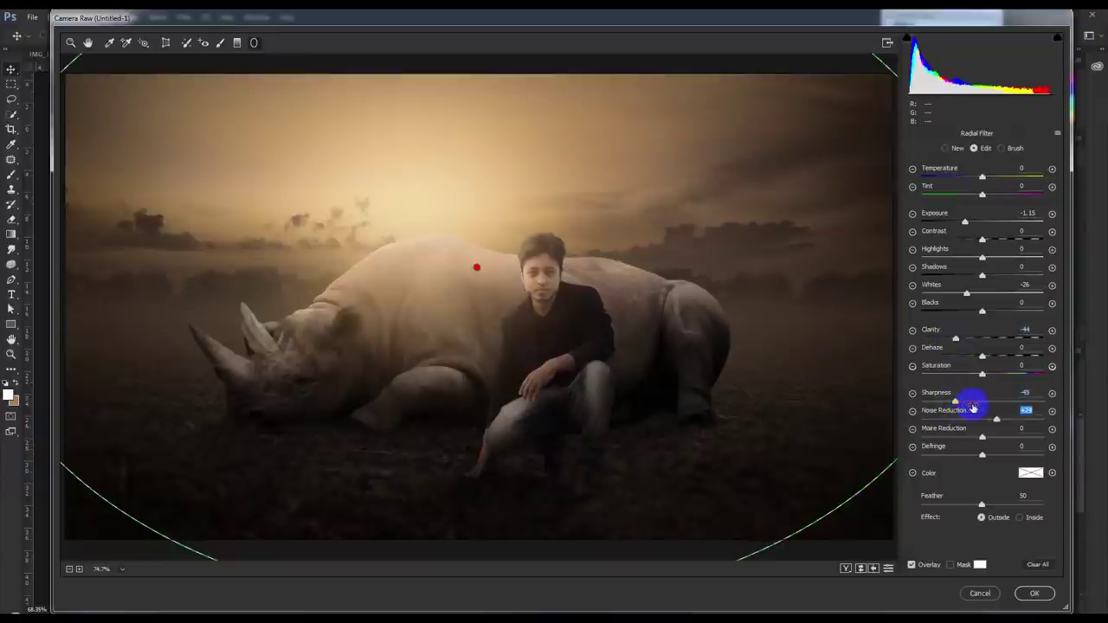
drag(969, 404, 984, 420)
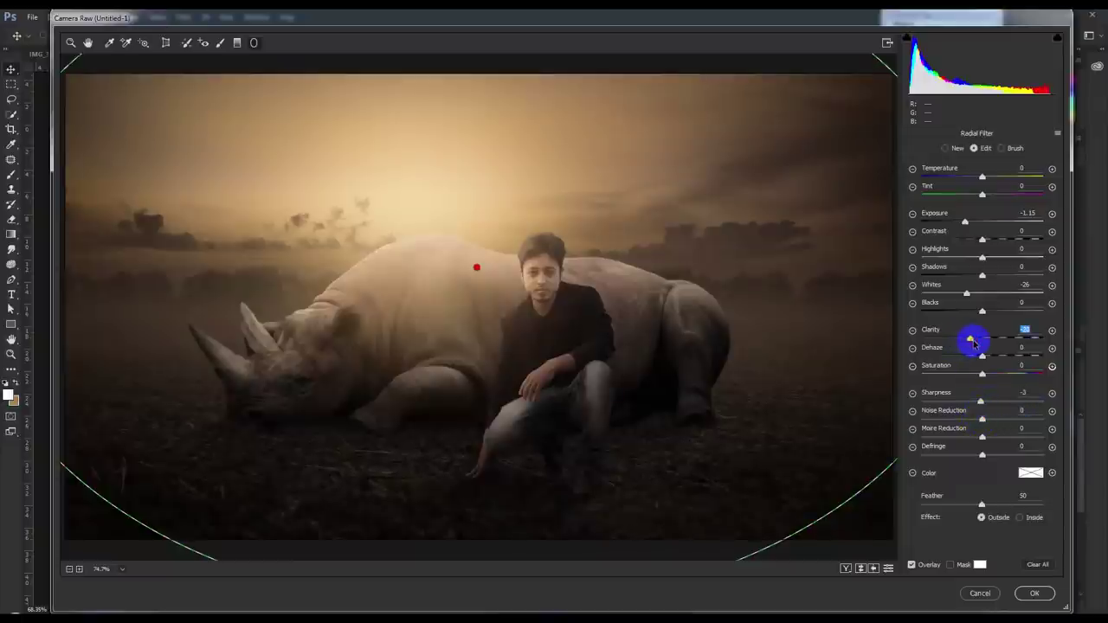
click(1035, 593)
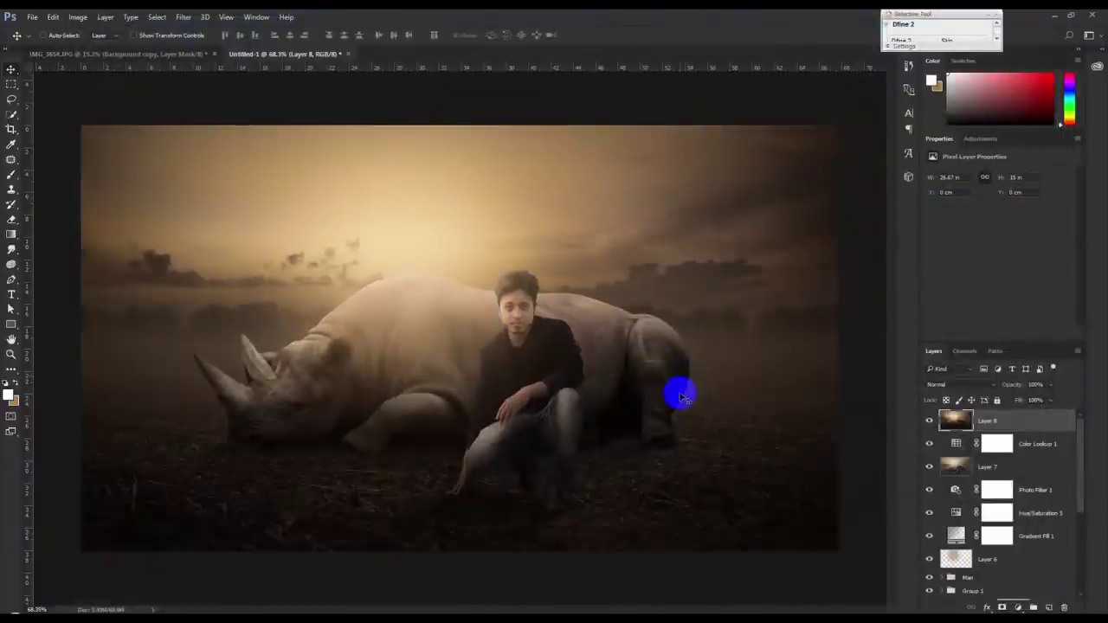